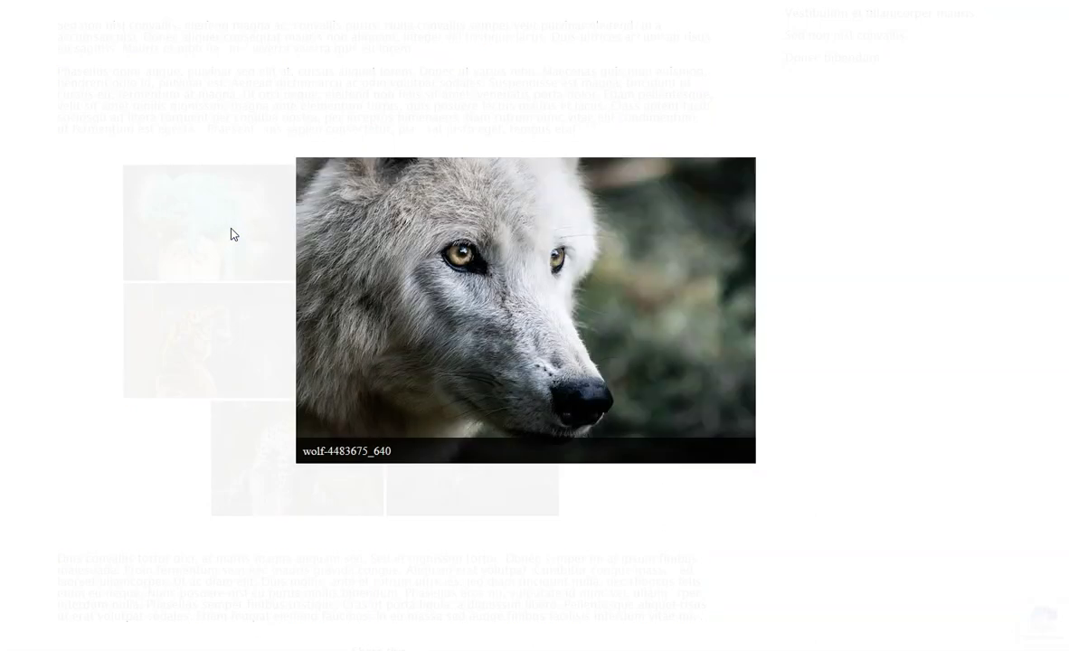
- Close the enlarged wolf image on the blog post and open the Modula gallery list in the WordPress admin
left_click(204, 213)
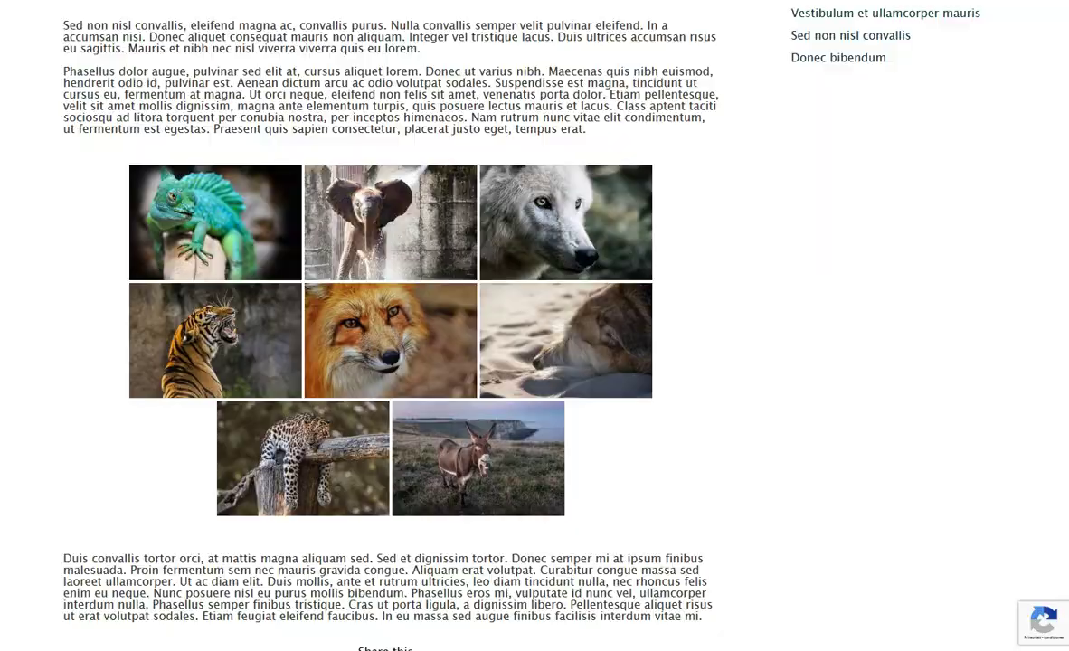
left_click(48, 2)
mouse_move(63, 306)
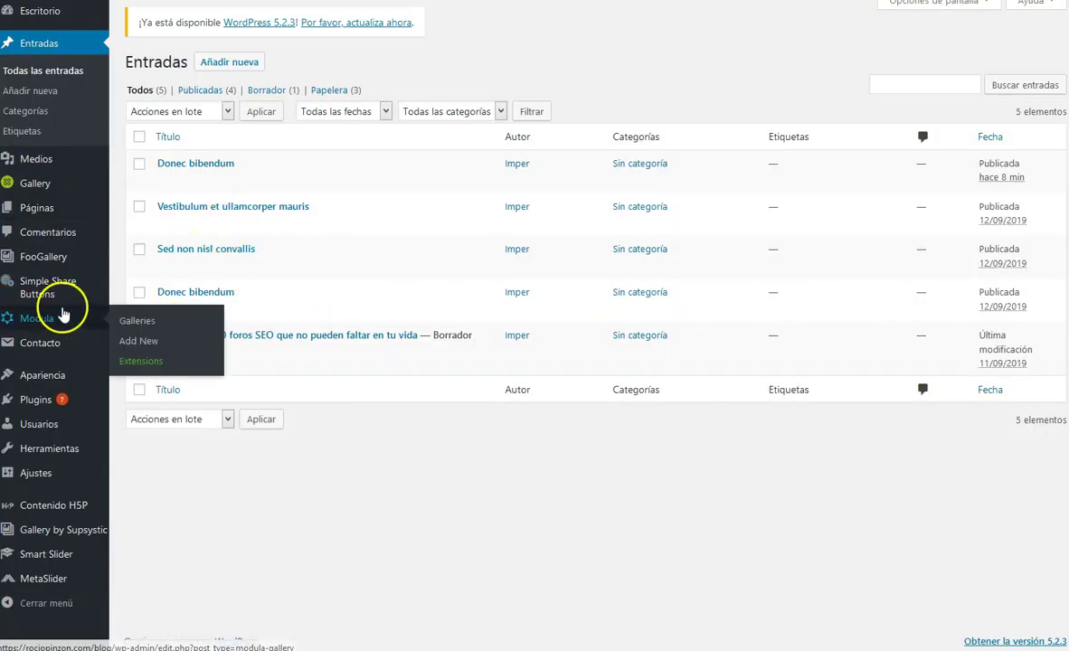
left_click(43, 320)
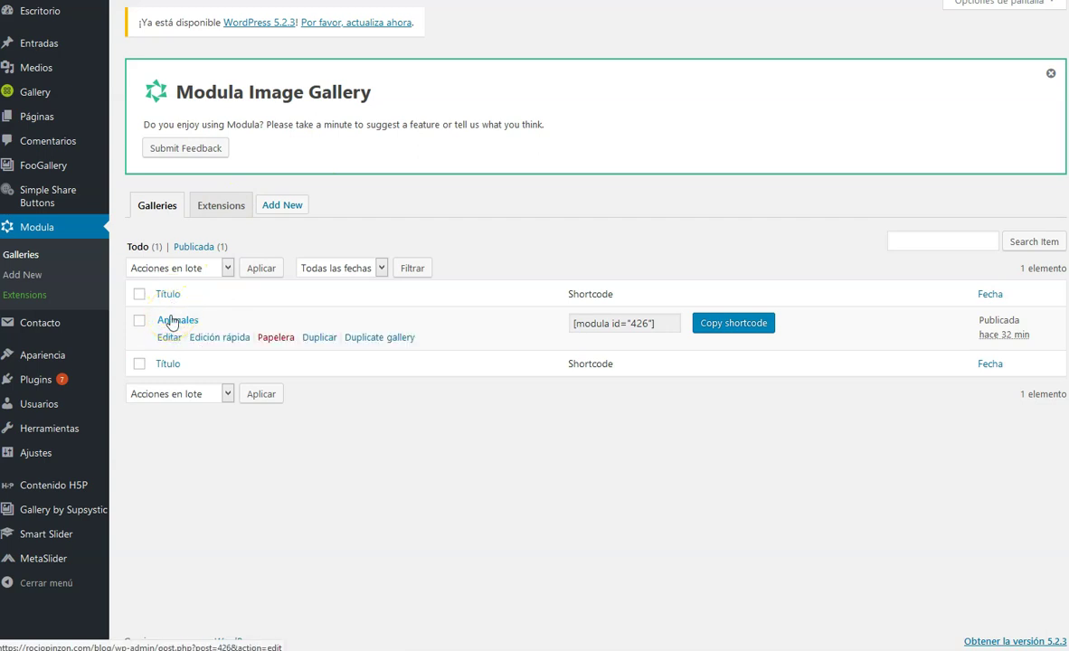
- Create a new Modula gallery titled "Aprende con Imper" and save it as a draft
left_click(274, 213)
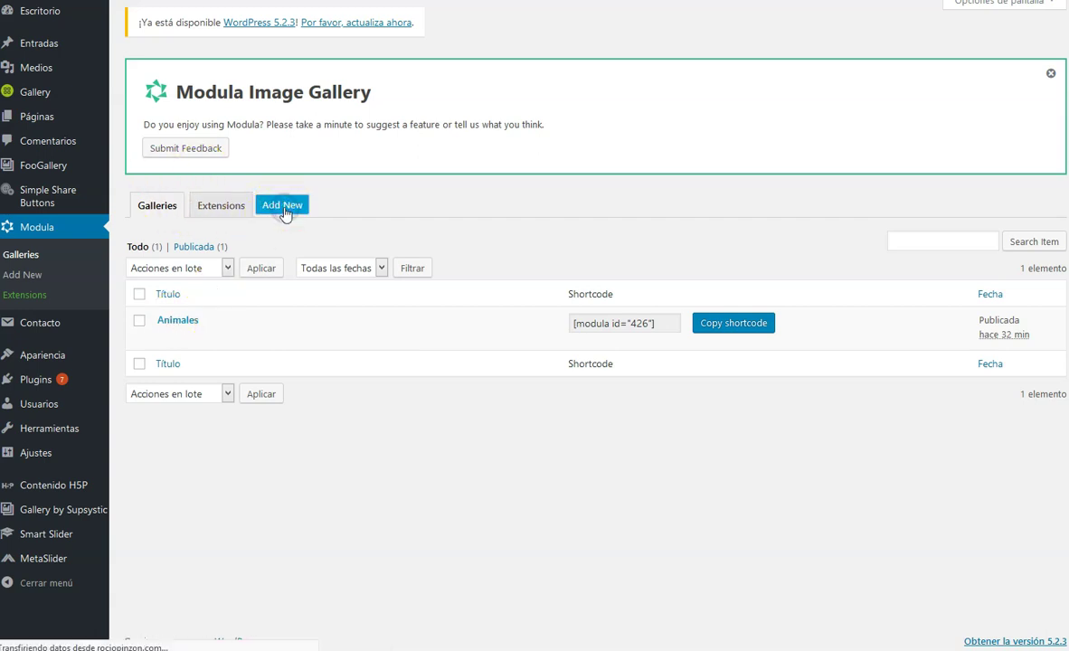
left_click(358, 99)
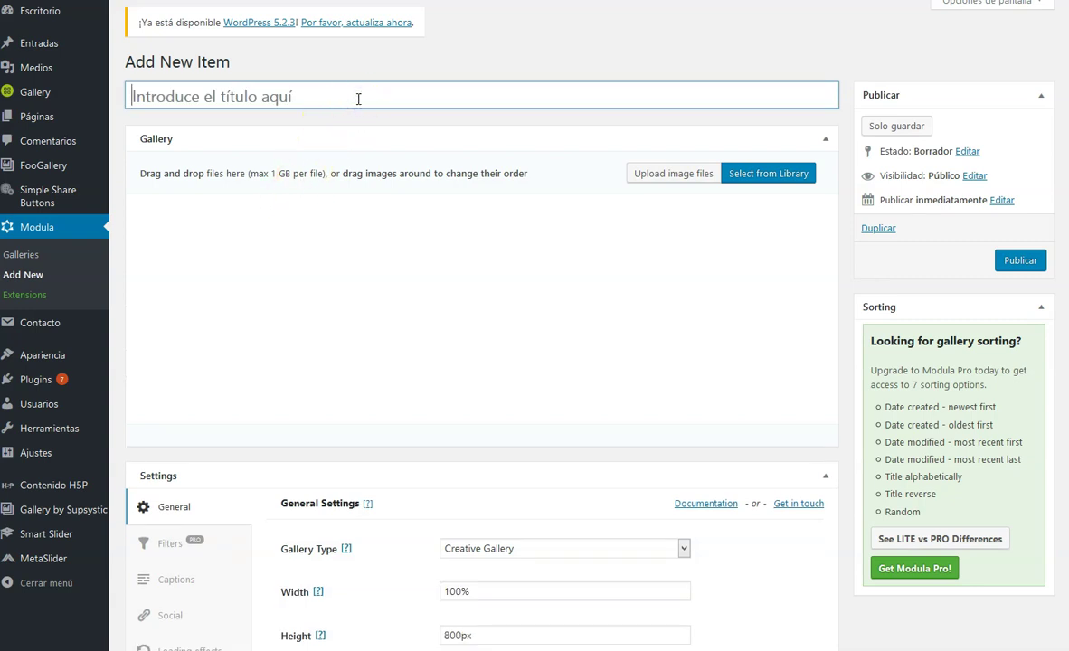
type("Aprende")
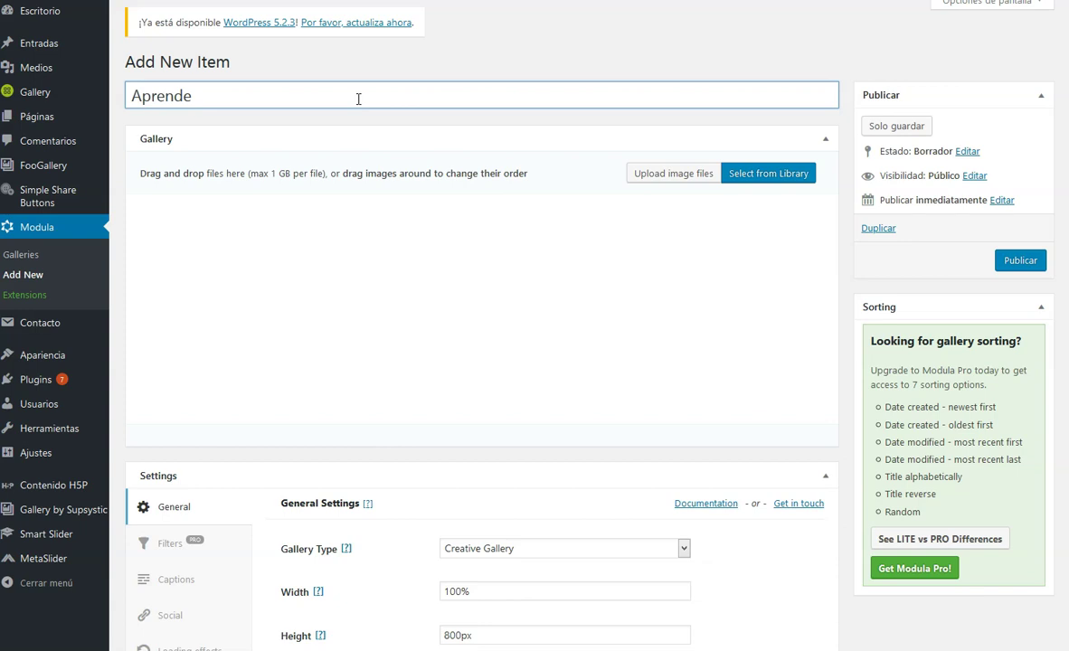
type(" con Imper")
left_click(262, 126)
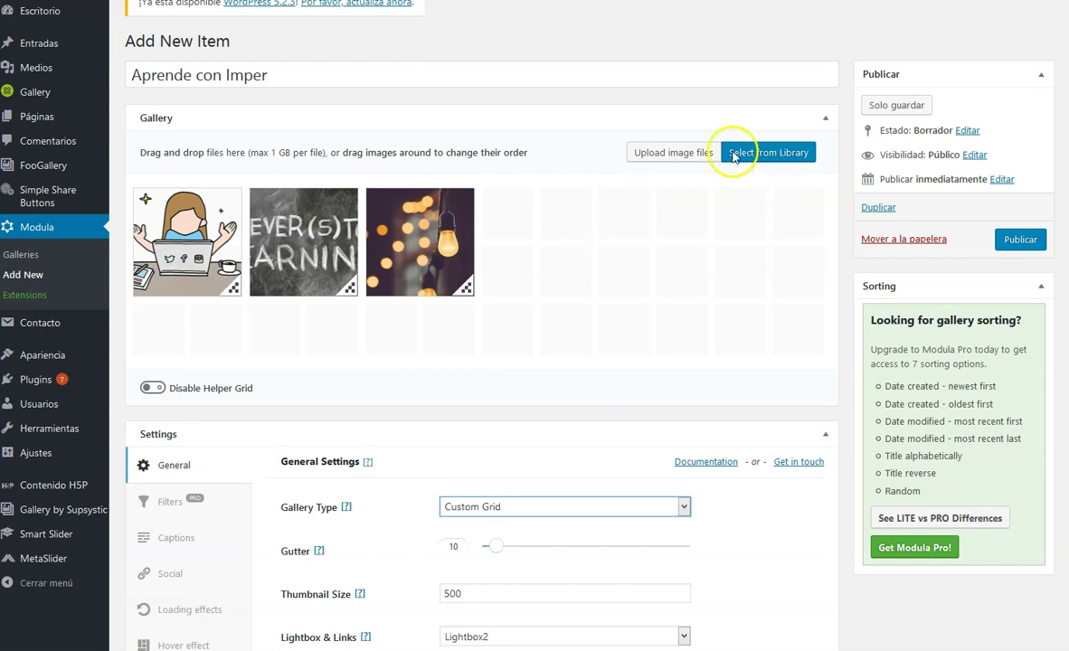
scroll(723, 208, "up", 1)
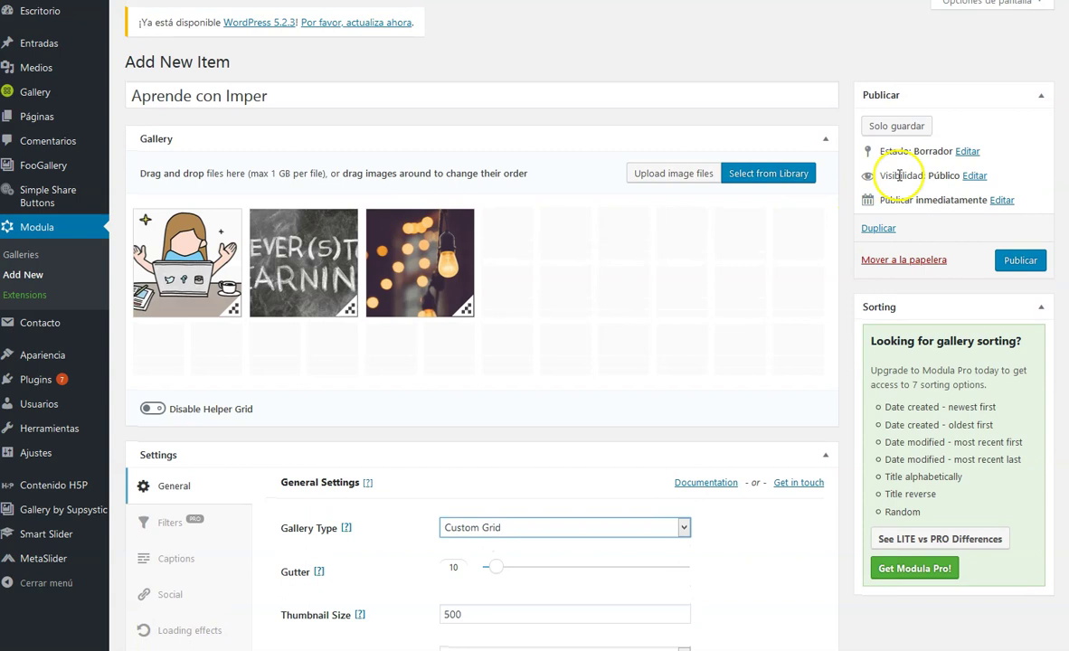
left_click(900, 126)
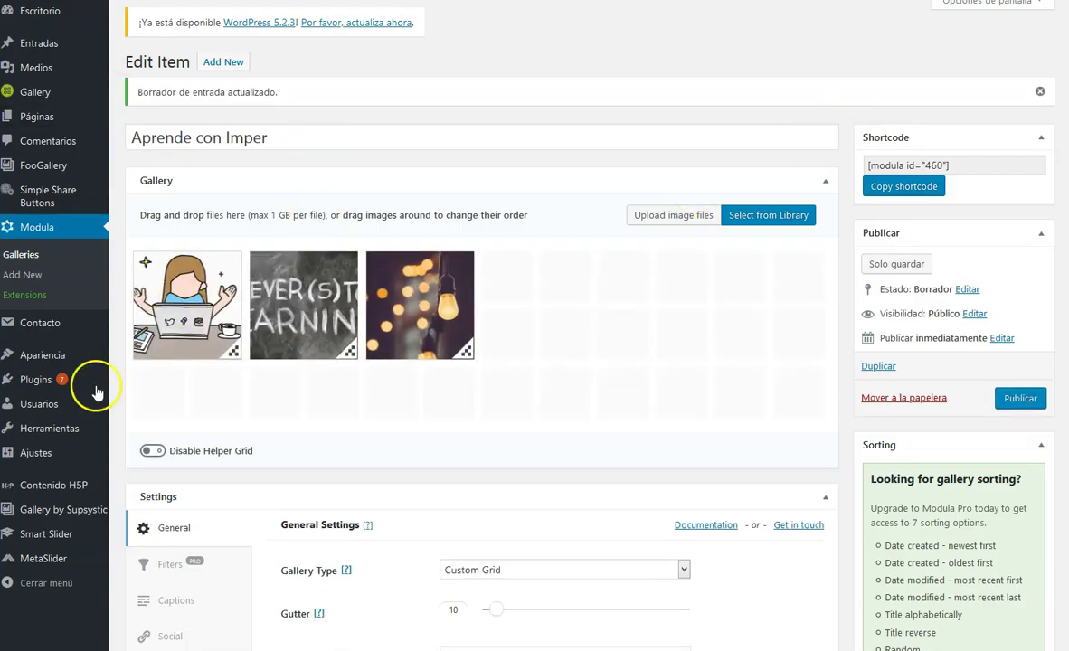
- Open the Animales gallery for editing and choose Creative Gallery as its gallery type
left_click(22, 257)
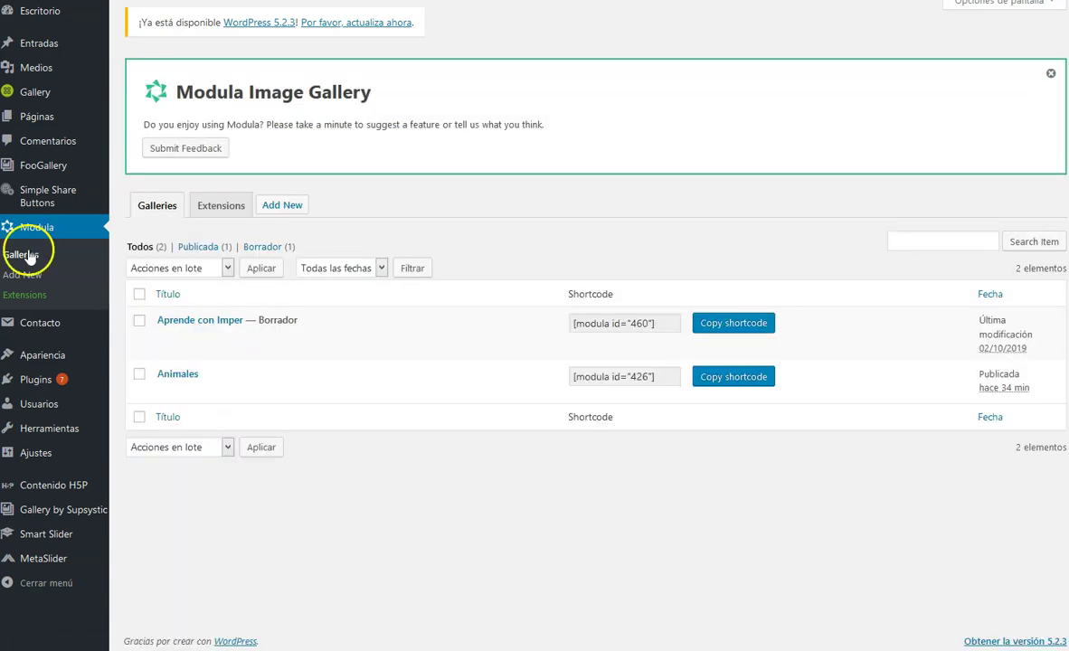
left_click(185, 376)
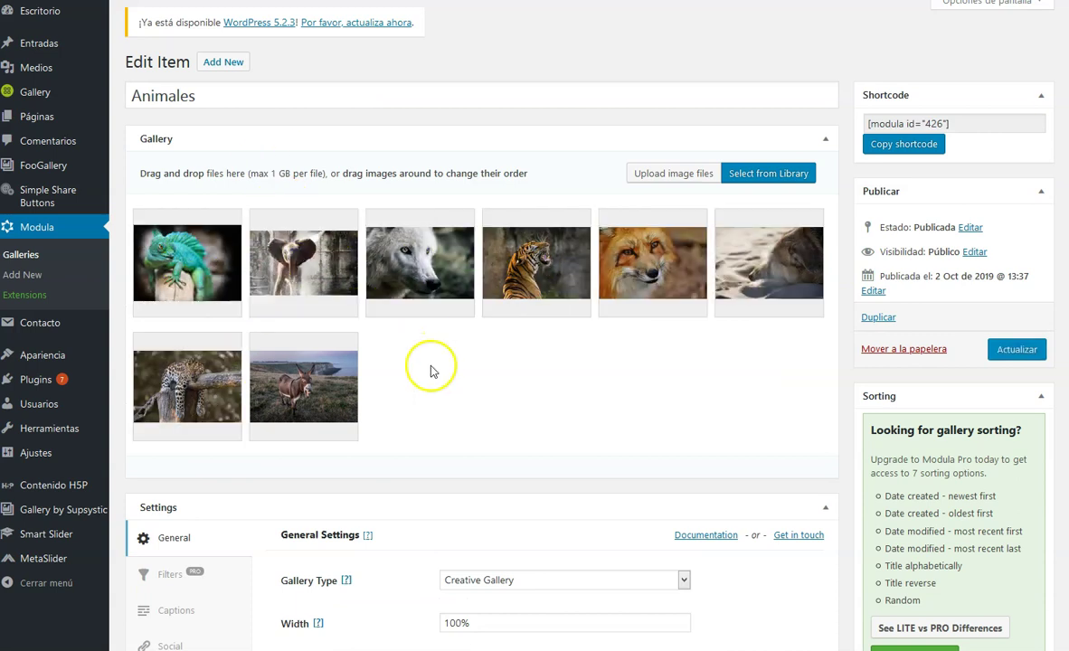
scroll(430, 365, "down", 5)
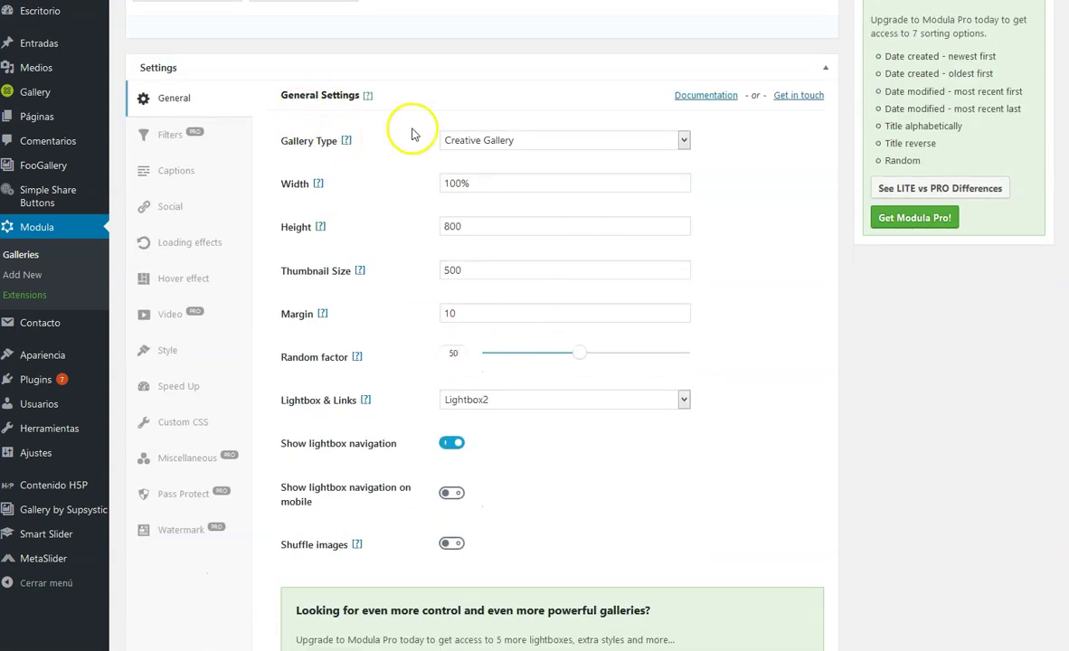
left_click(683, 141)
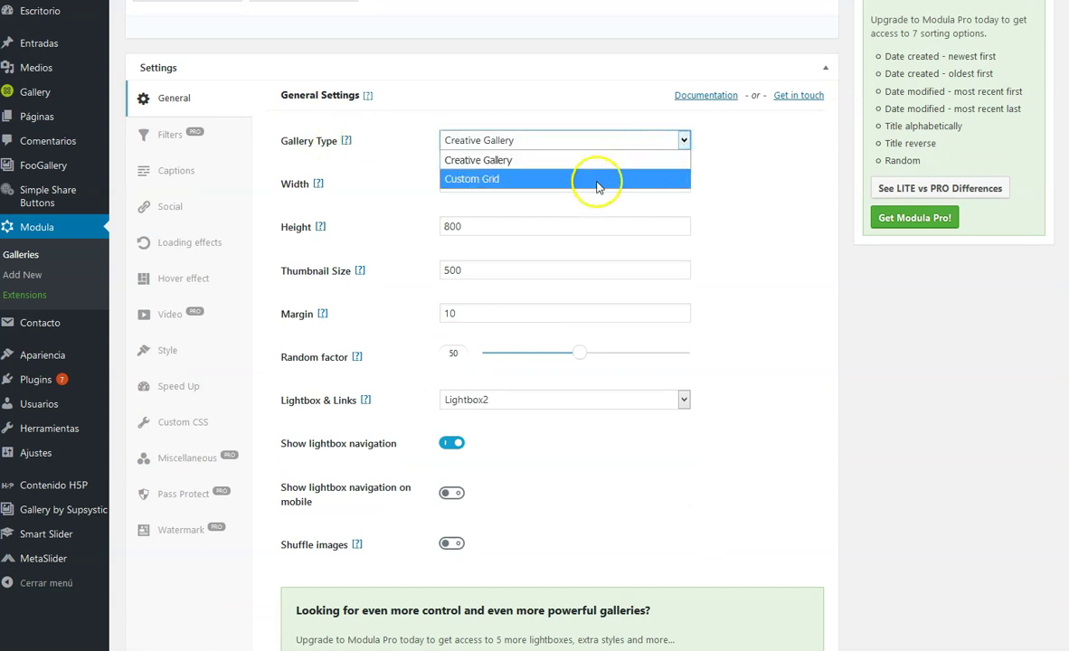
left_click(688, 160)
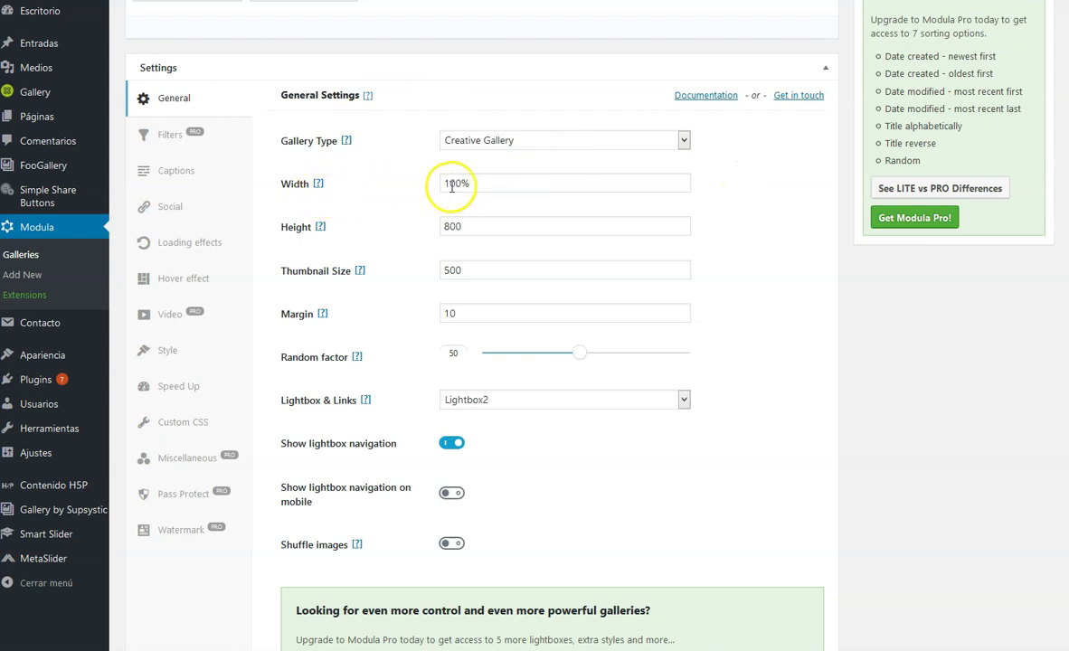
- Review the Animales gallery's general settings, from thumbnail size and margin to the lightbox and shuffle options
left_click(454, 270)
scroll(467, 267, "up", 3)
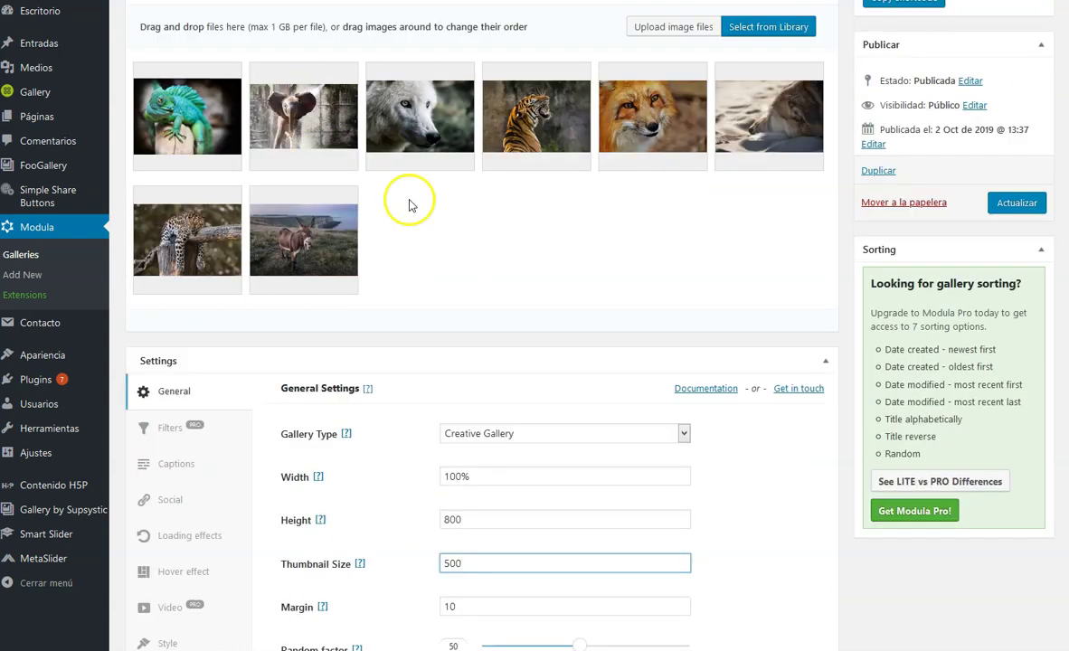
mouse_move(469, 124)
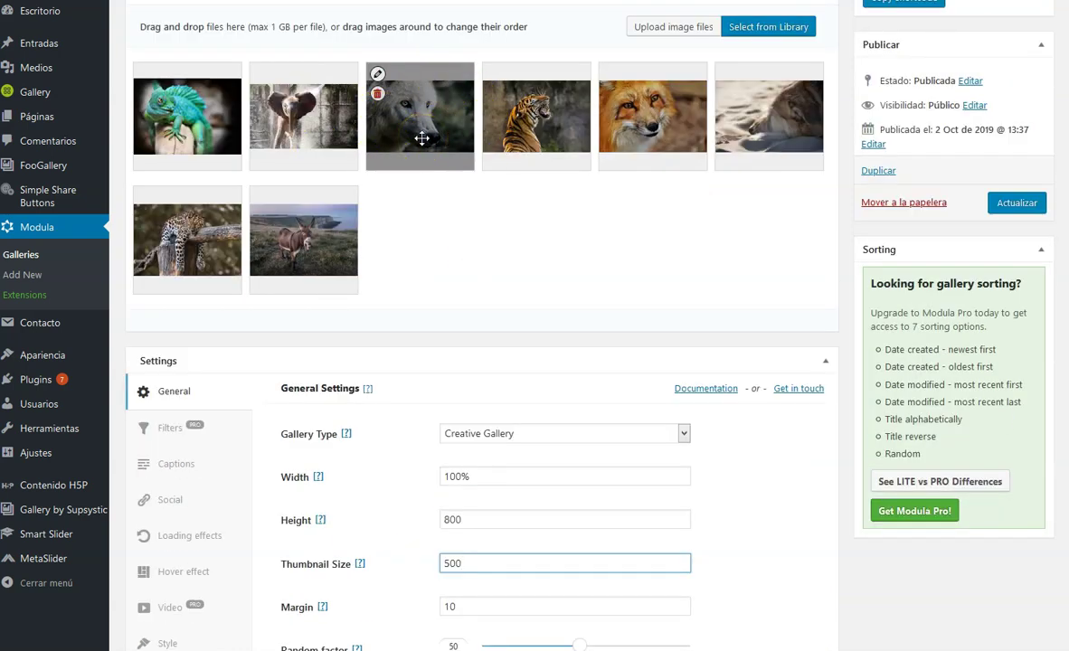
scroll(422, 138, "down", 4)
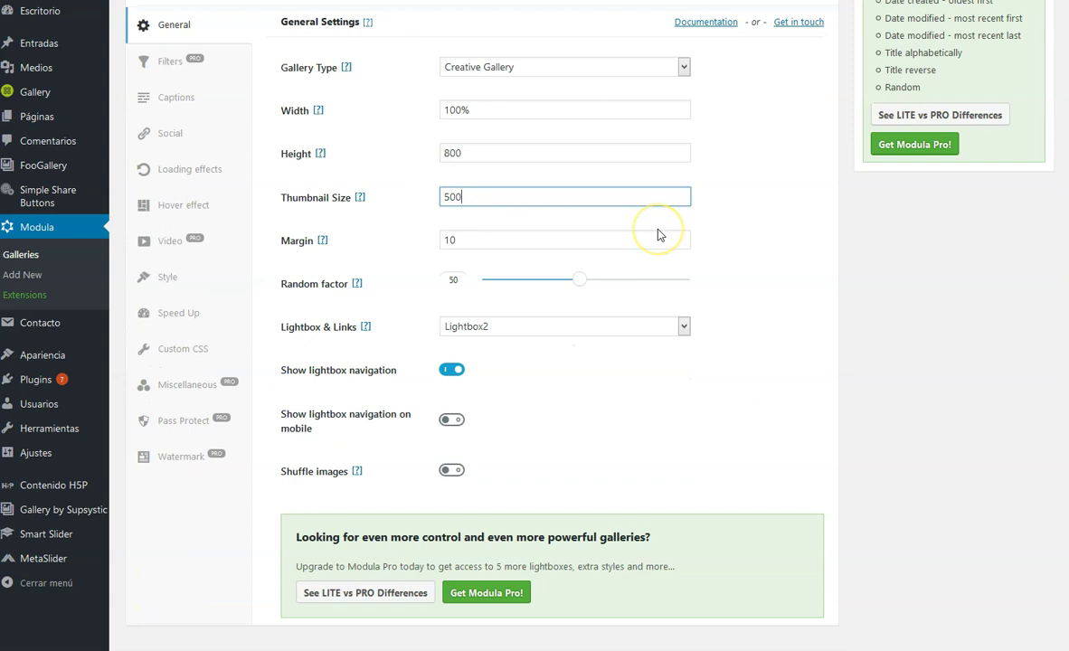
left_click(518, 239)
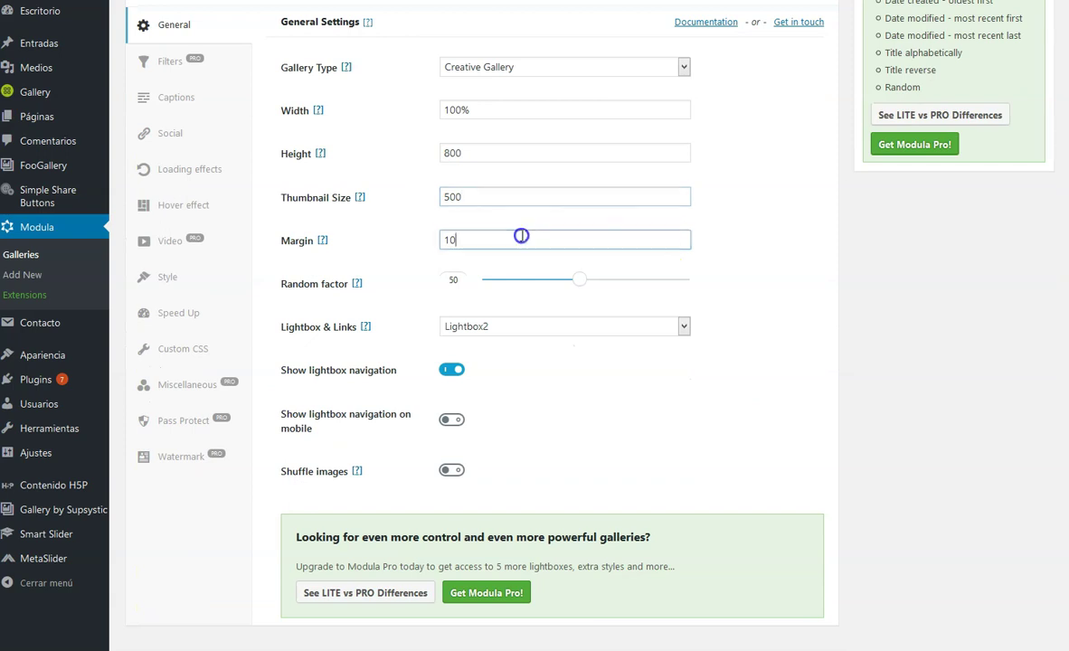
scroll(522, 237, "down", 1)
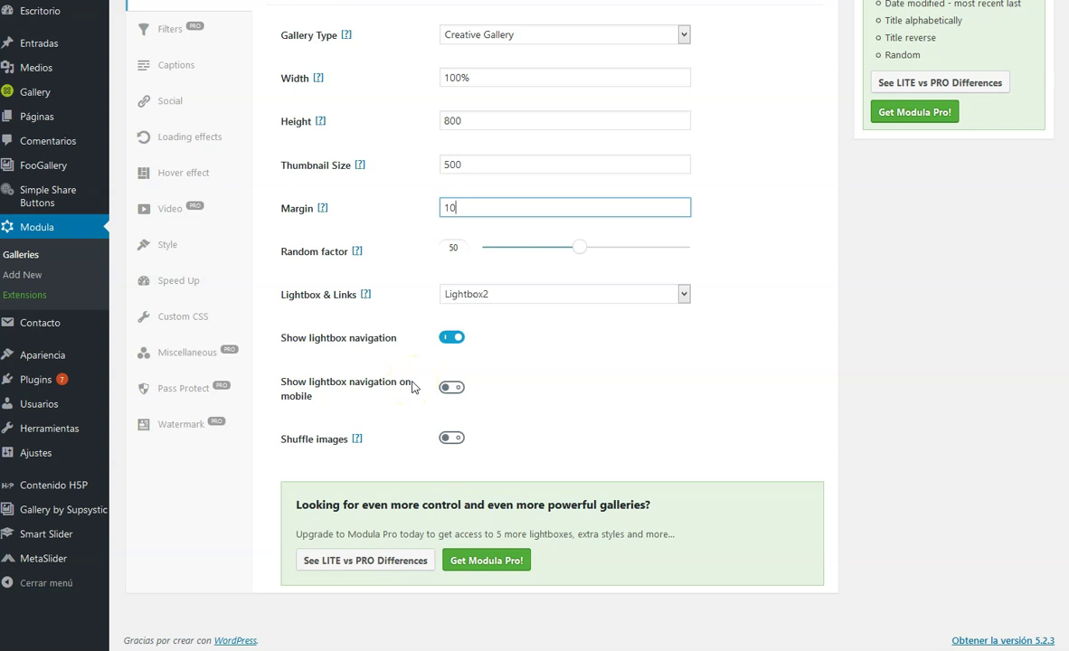
scroll(412, 387, "up", 3)
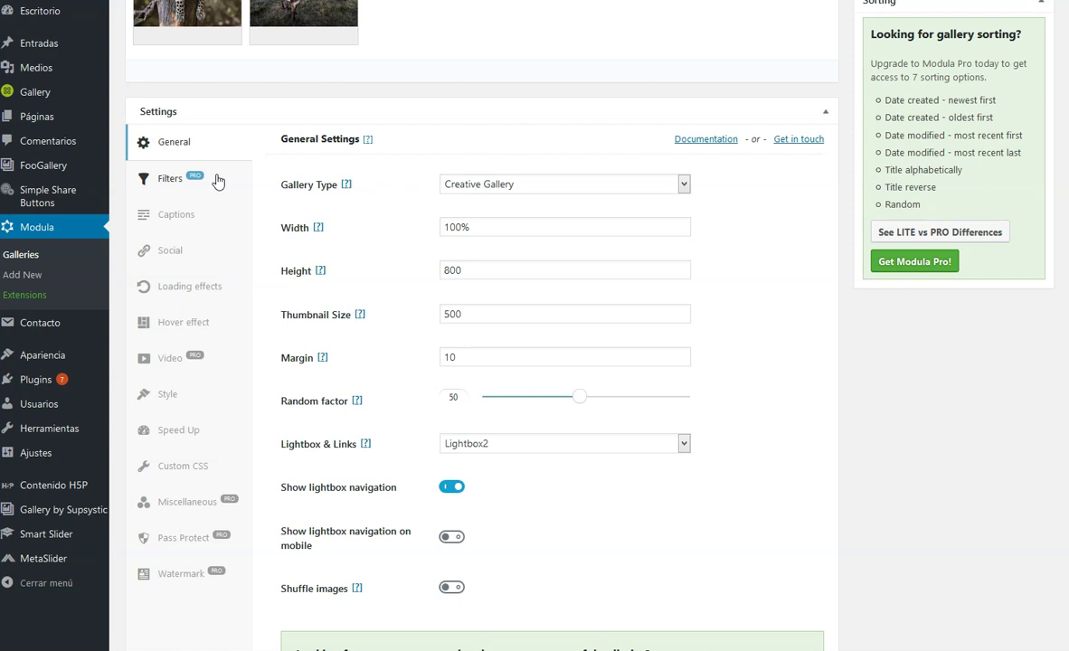
- Examine the gallery's caption settings, including the default title choices, and its social sharing settings
left_click(169, 217)
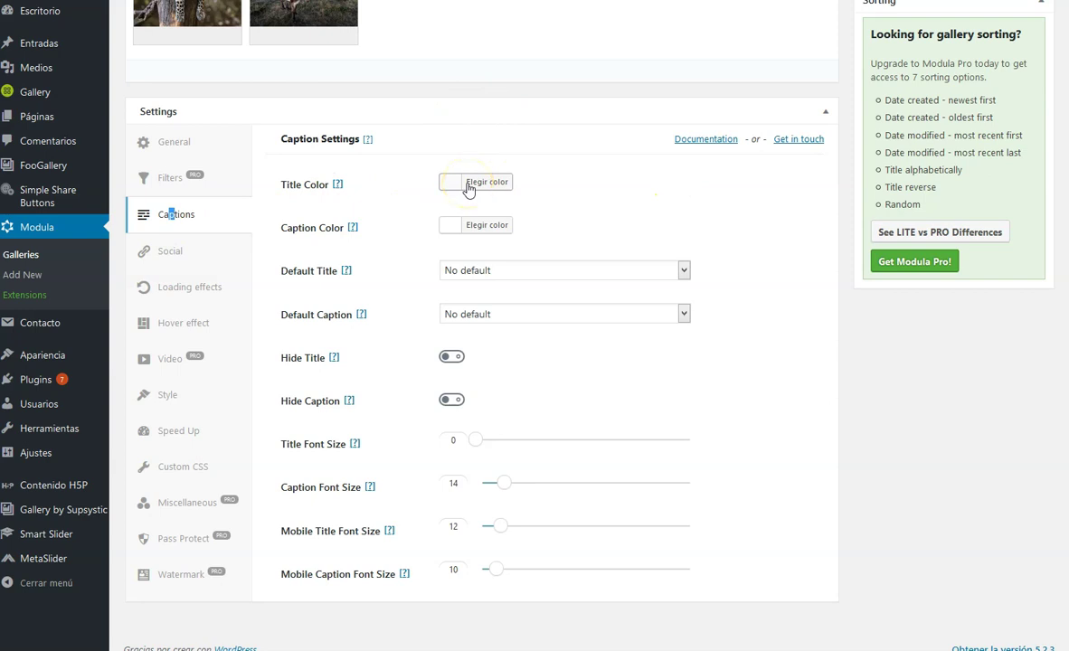
left_click(471, 233)
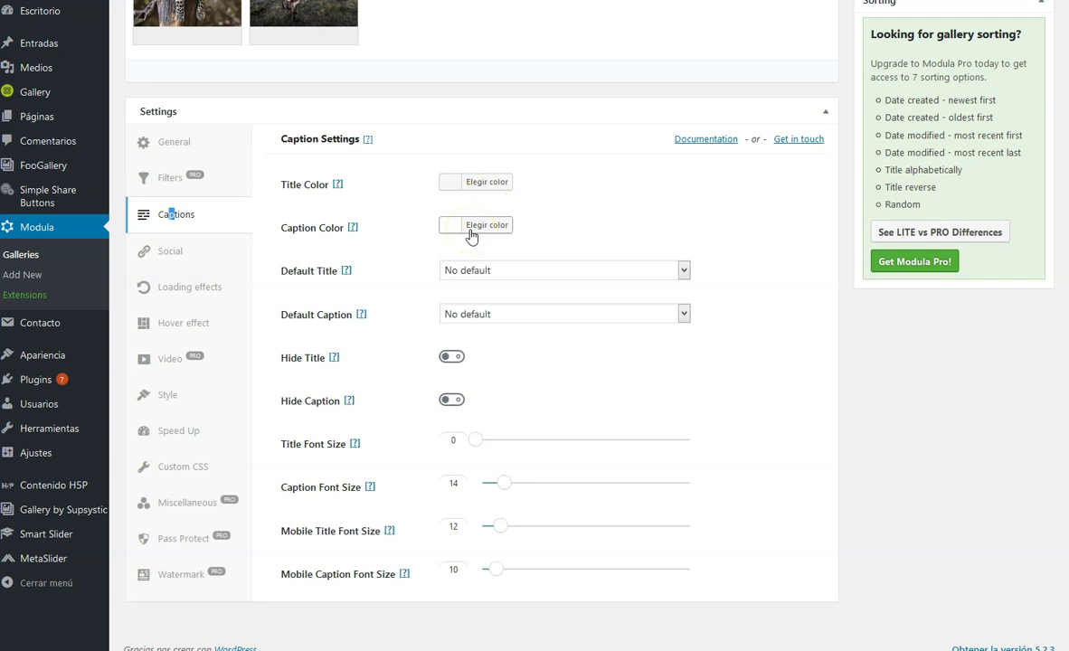
left_click(516, 272)
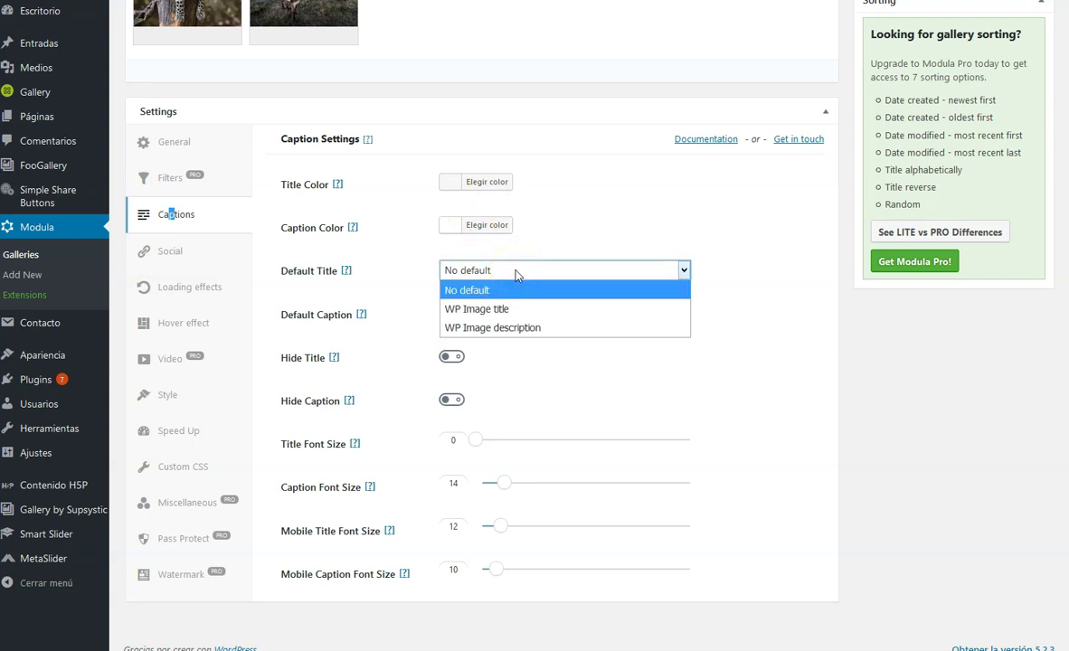
left_click(728, 227)
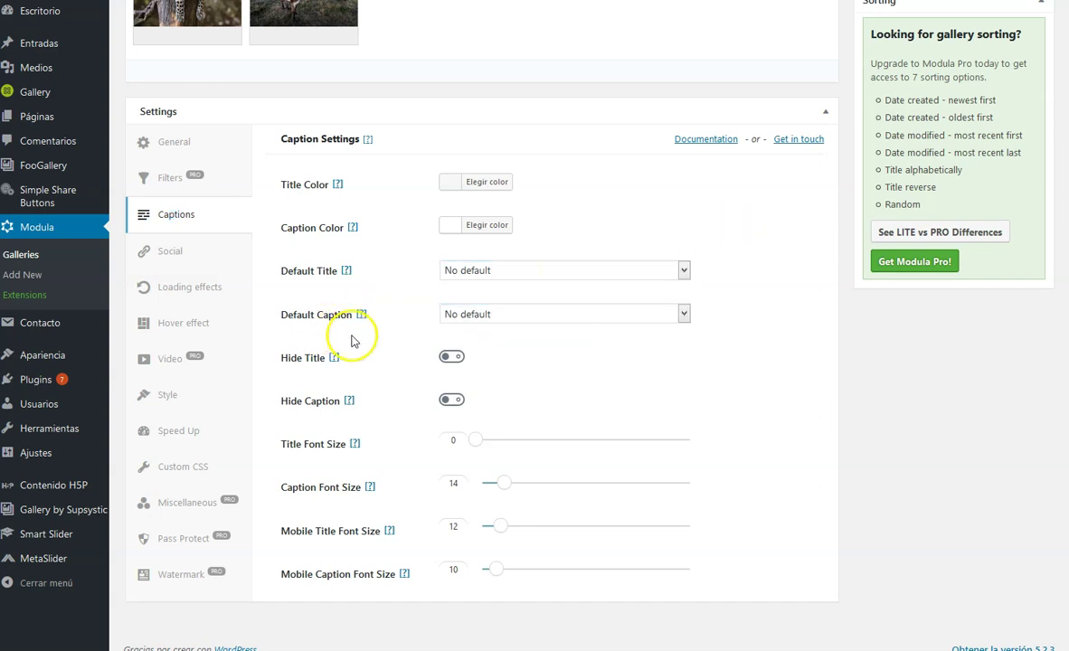
scroll(704, 297, "down", 1)
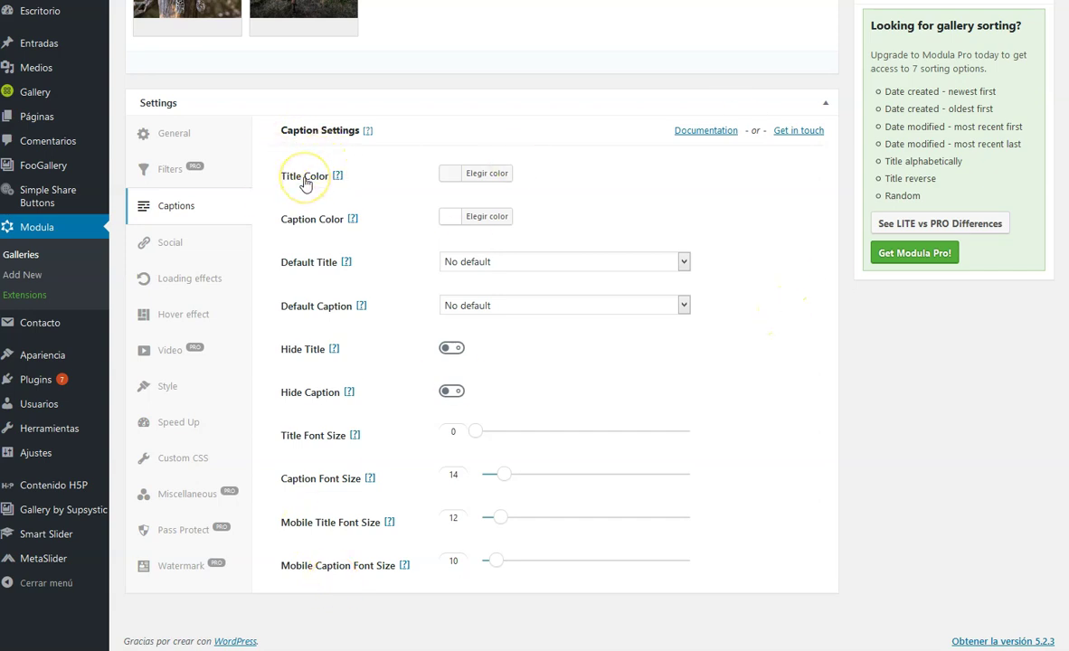
left_click(179, 242)
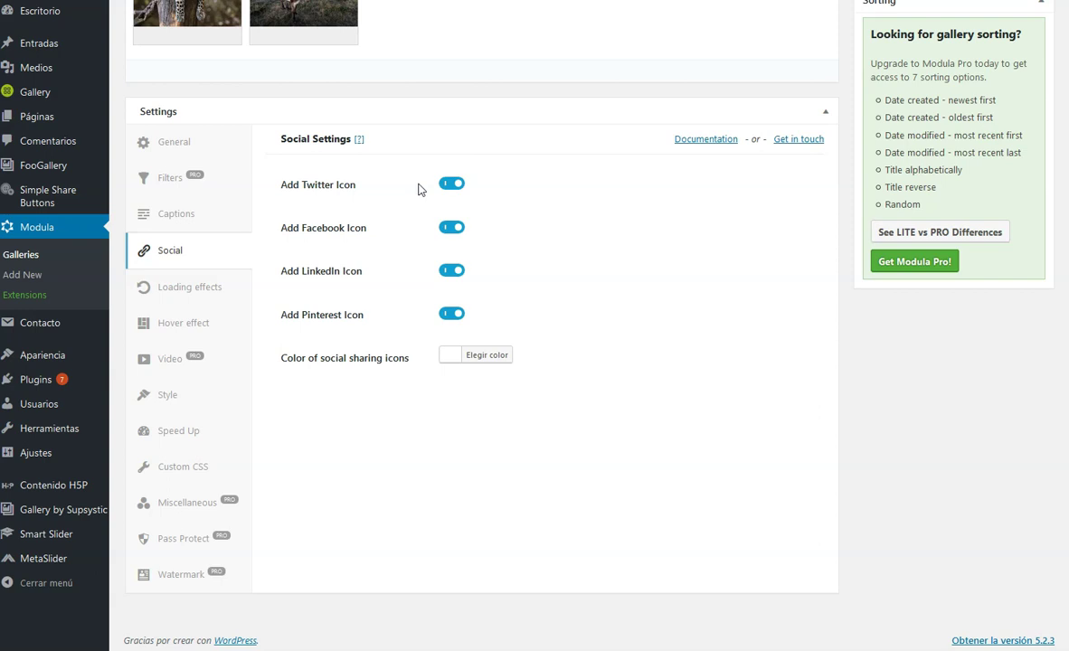
- Set the gallery's loading effect scale to 99
left_click(205, 289)
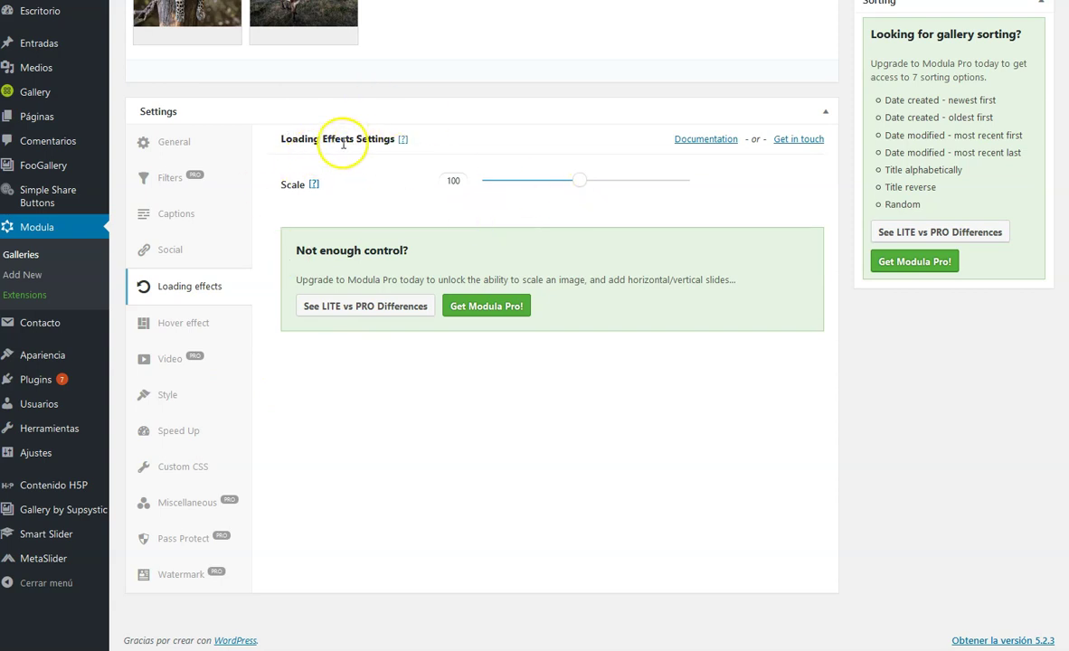
left_click_drag(568, 186, 496, 179)
mouse_move(568, 189)
left_mouse_down()
mouse_move(580, 179)
mouse_move(568, 181)
left_mouse_up()
double_click(455, 180)
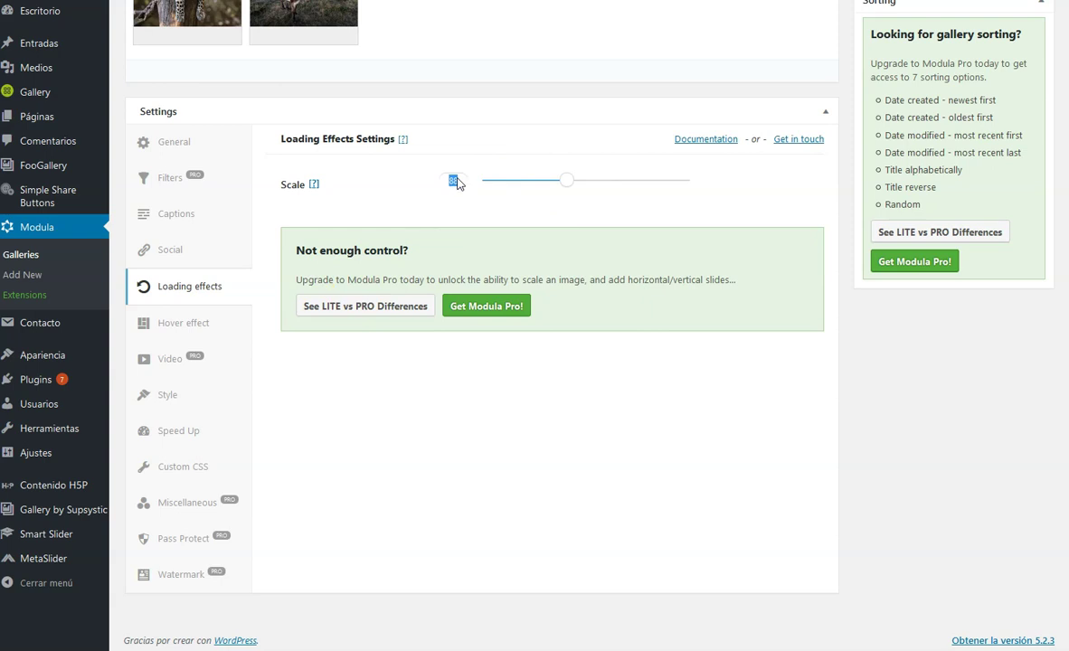
left_click_drag(566, 180, 577, 182)
- Open the hover effect settings of the Animales gallery and choose the Pufrobo effect
left_click(209, 327)
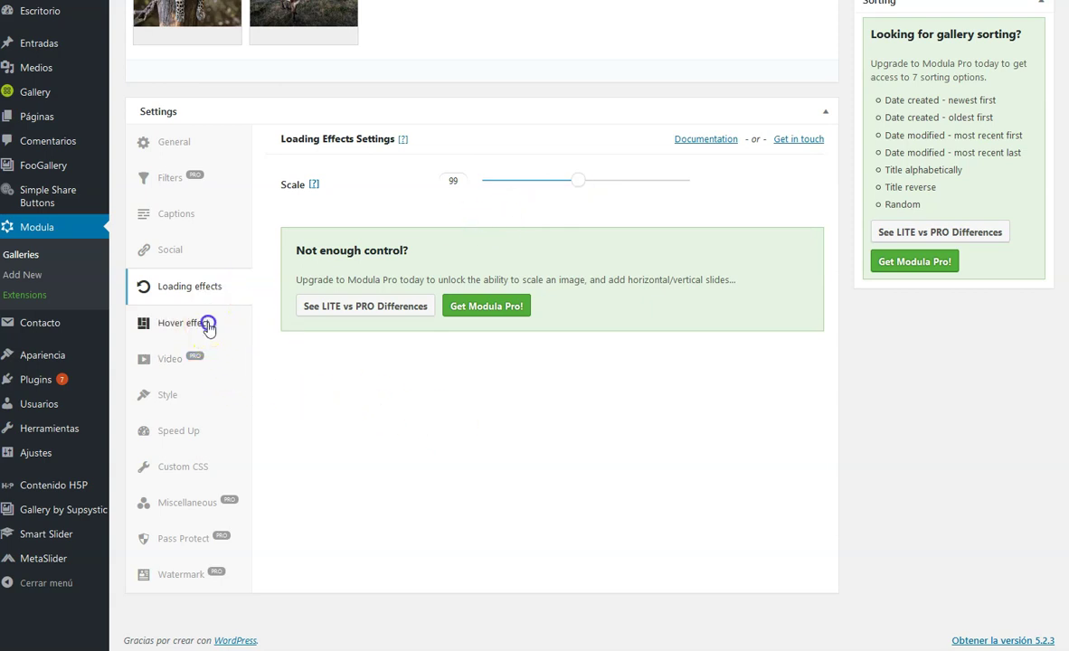
left_click(529, 351)
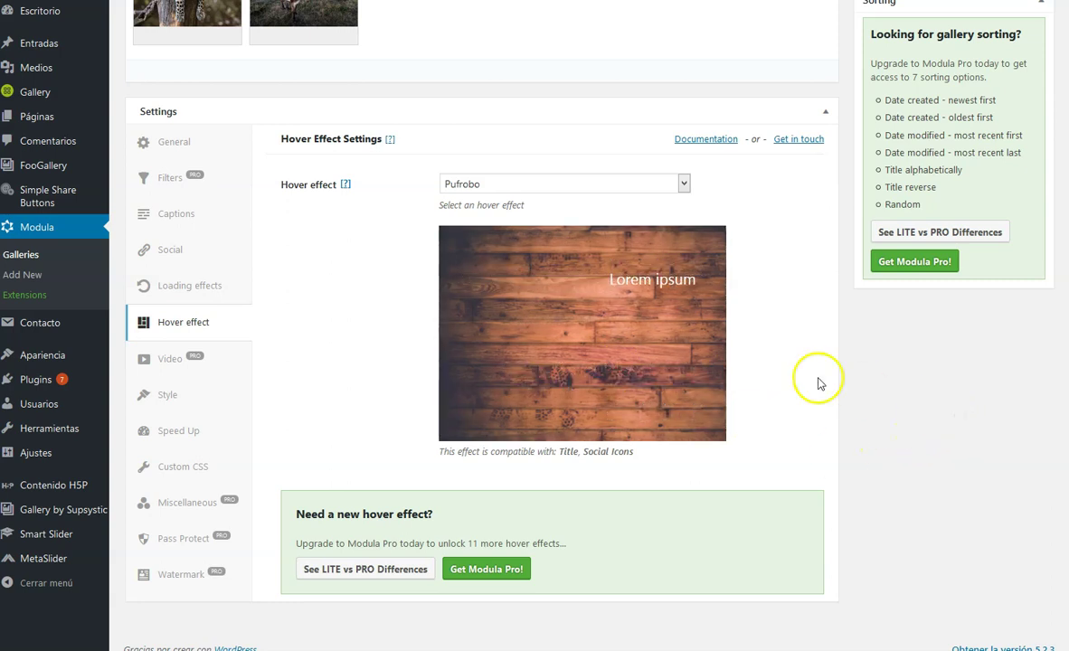
left_click(684, 183)
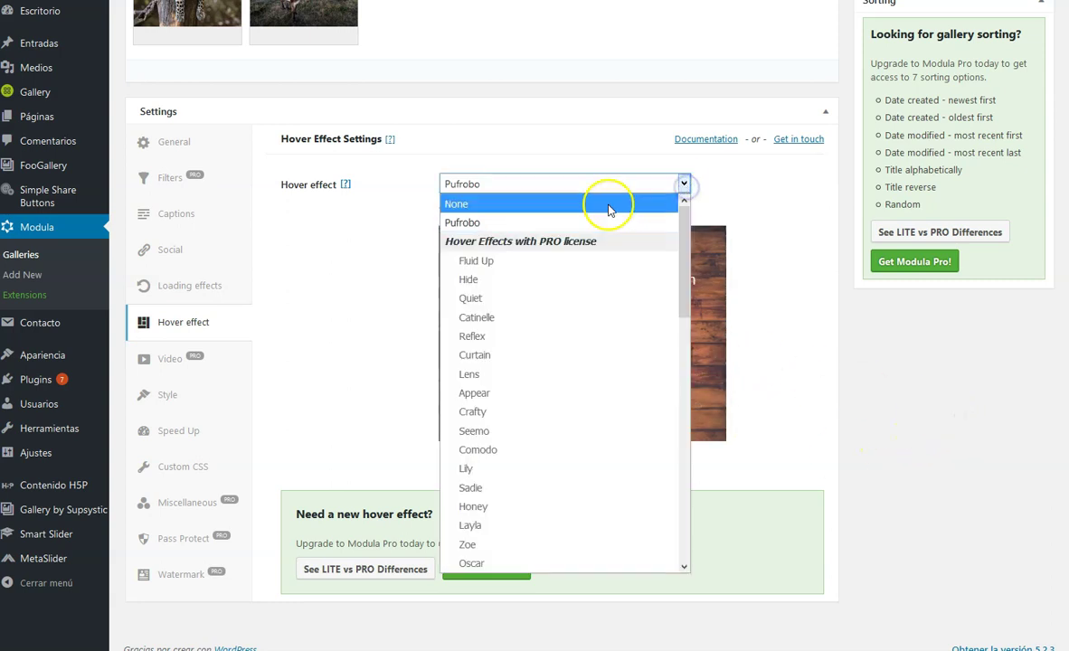
left_click(493, 222)
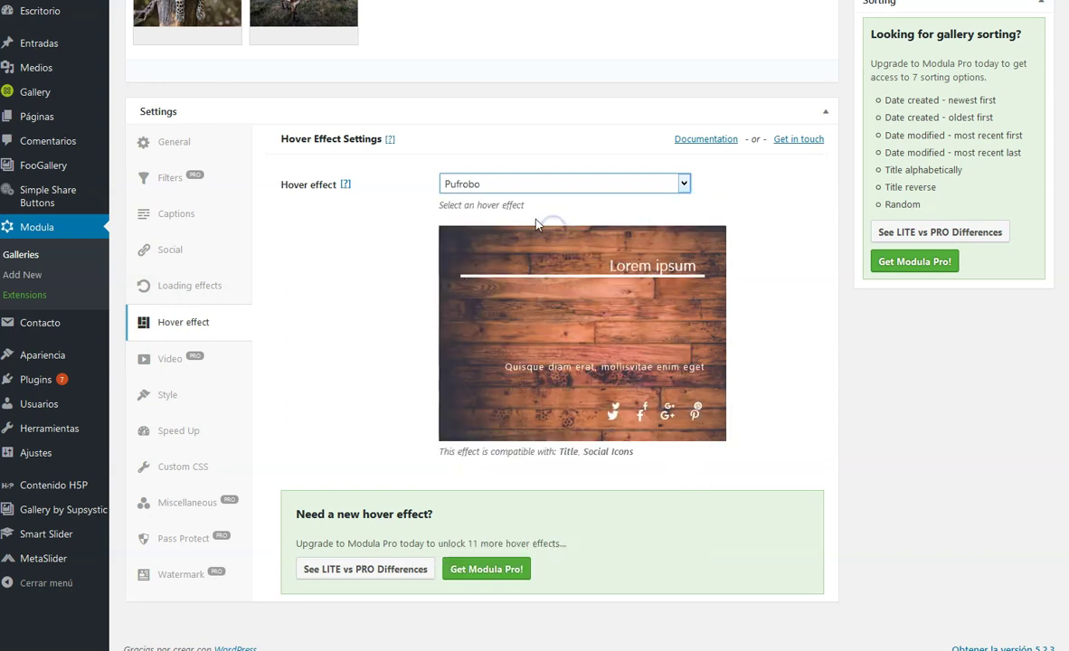
- Try None as the gallery's hover effect, and set it back to Pufrobo
left_click(531, 186)
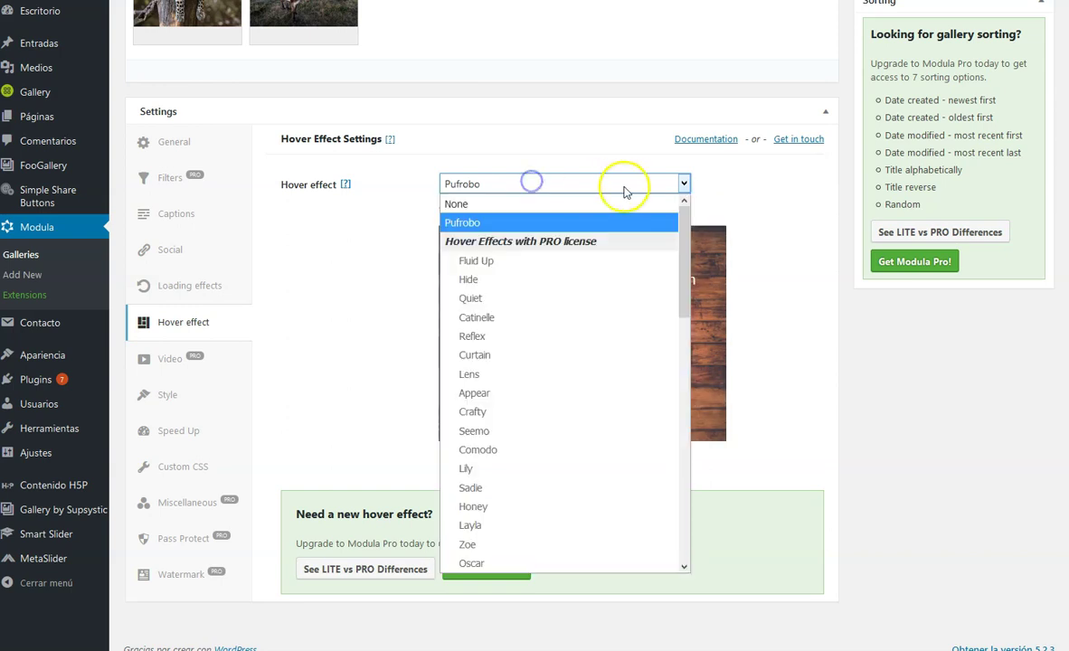
left_click(549, 205)
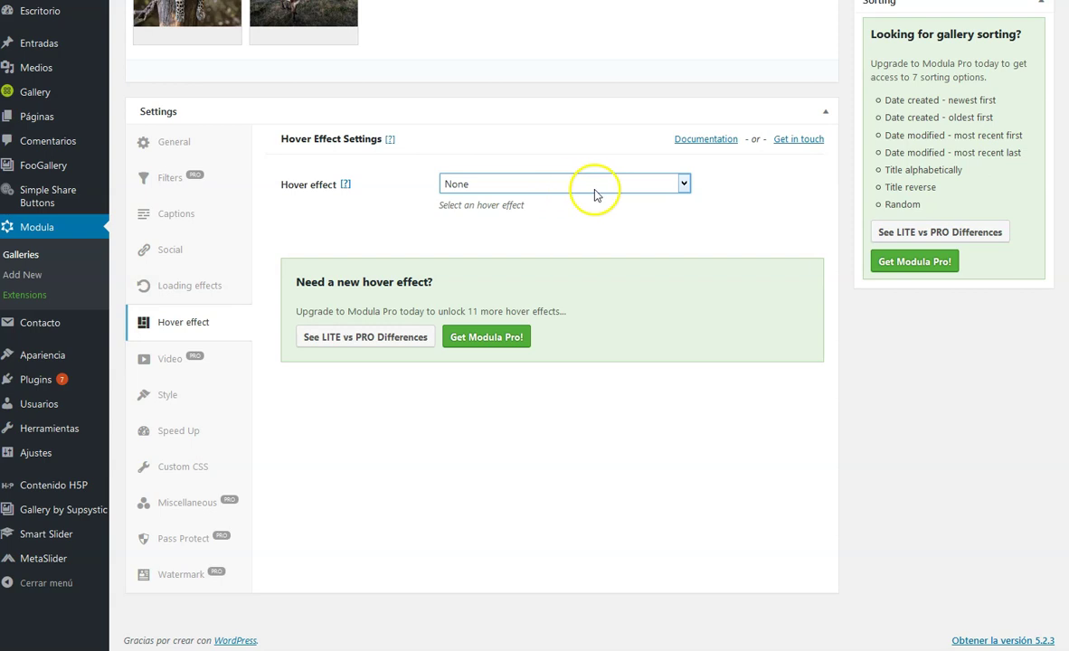
left_click(681, 188)
left_click(579, 220)
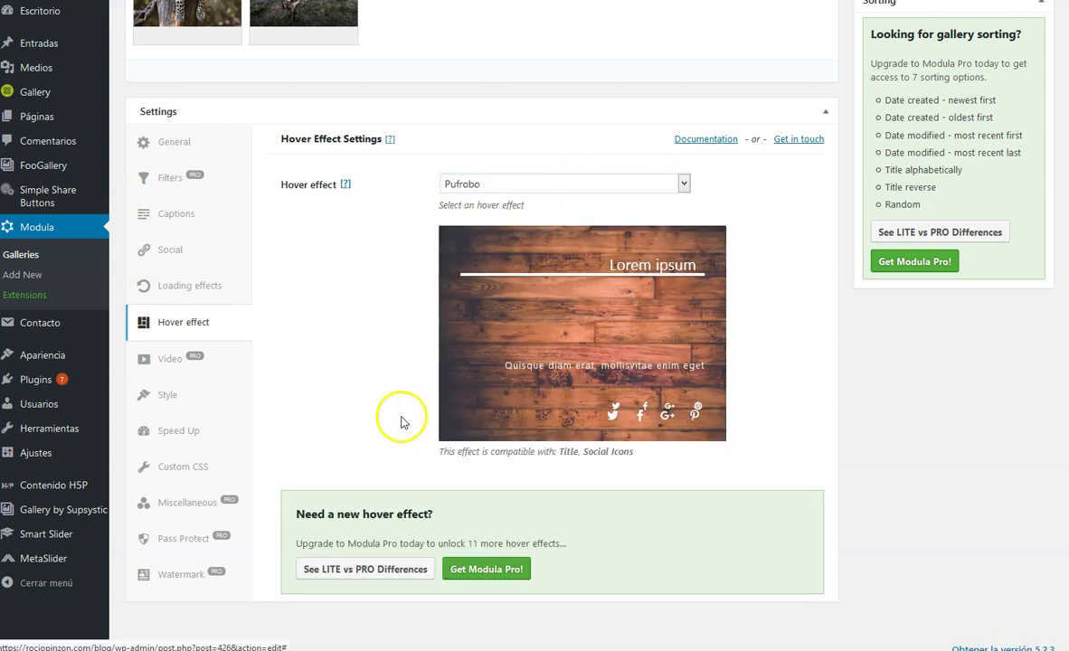
- Examine the Animales gallery's hover effect preview and the full list of available hover effects, keeping Pufrobo selected
scroll(380, 415, "up", 3)
scroll(303, 329, "down", 3)
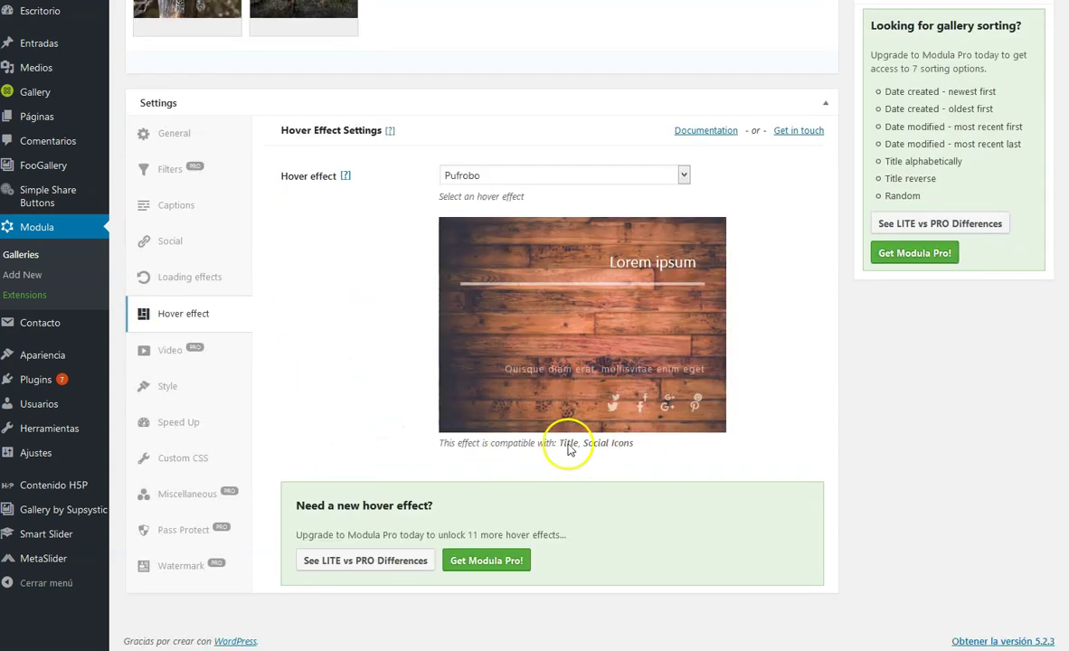
left_click(628, 174)
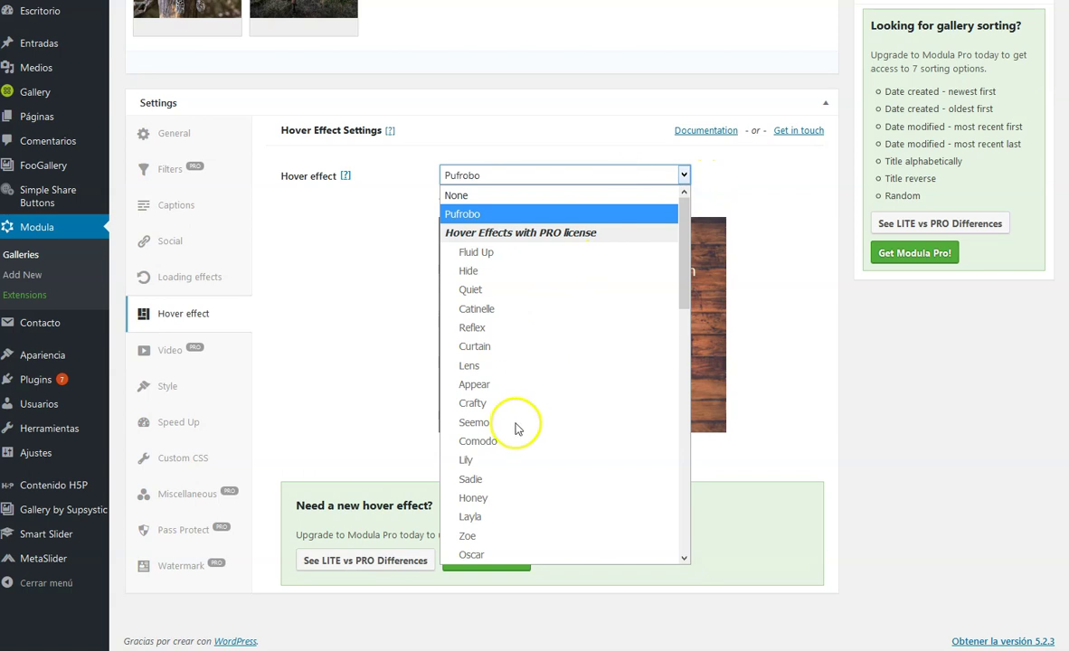
scroll(515, 436, "down", 5)
scroll(515, 437, "down", 5)
scroll(515, 437, "up", 10)
left_click(382, 212)
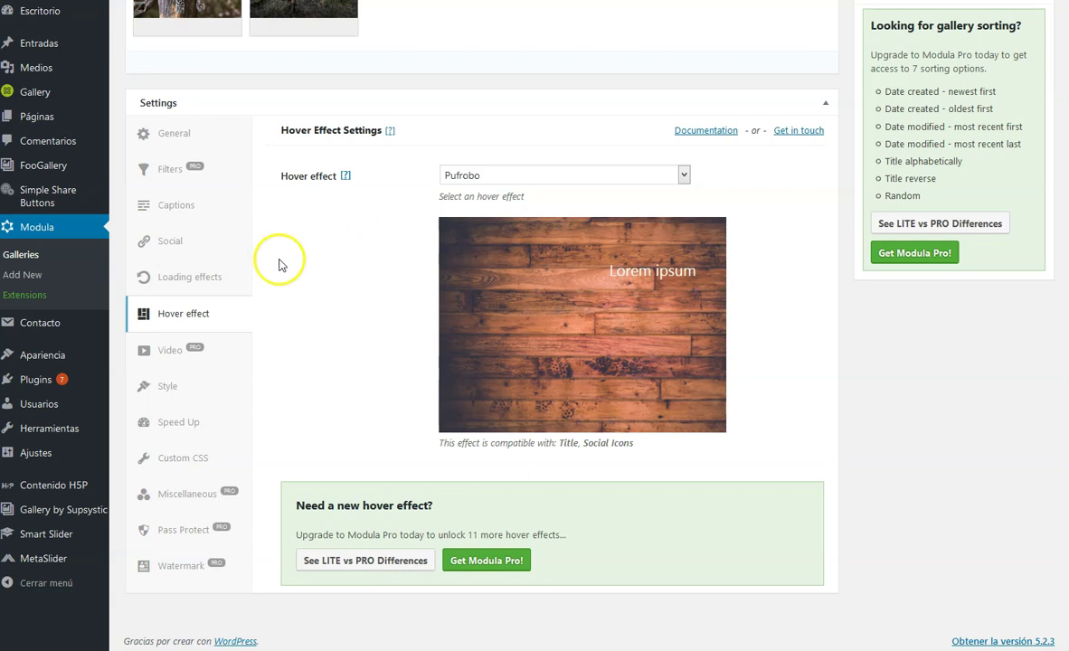
- Set the border radius to 6 in the gallery's style settings
left_click(188, 385)
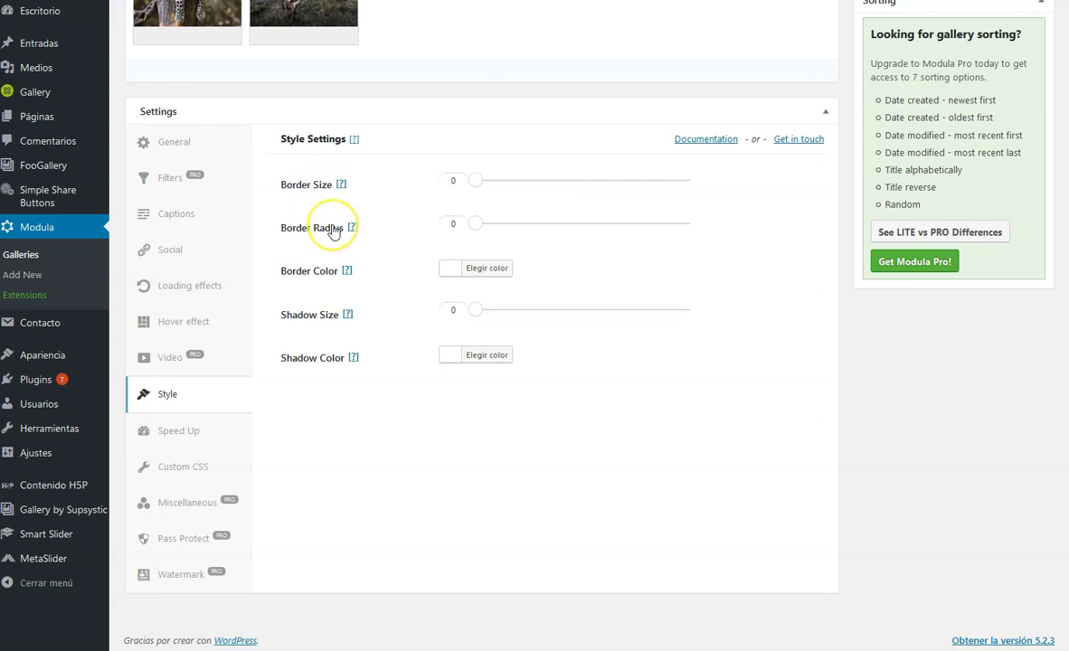
left_click(487, 227)
left_click_drag(487, 227, 498, 229)
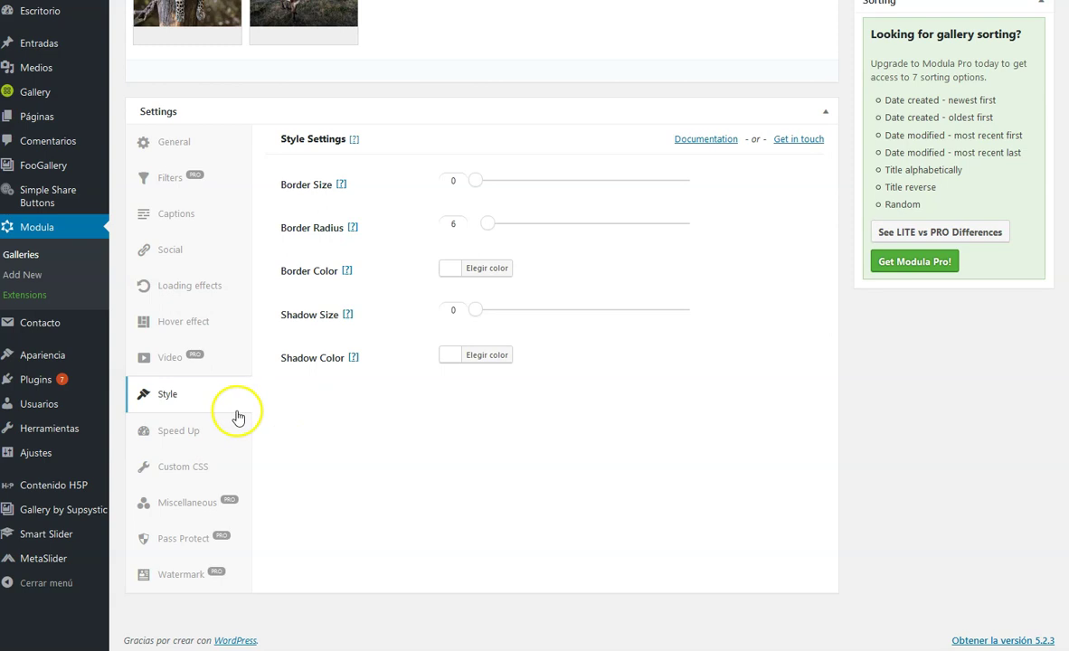
- Look through the gallery's image optimization settings with the Lazy Load option, and its custom CSS field
left_click(176, 441)
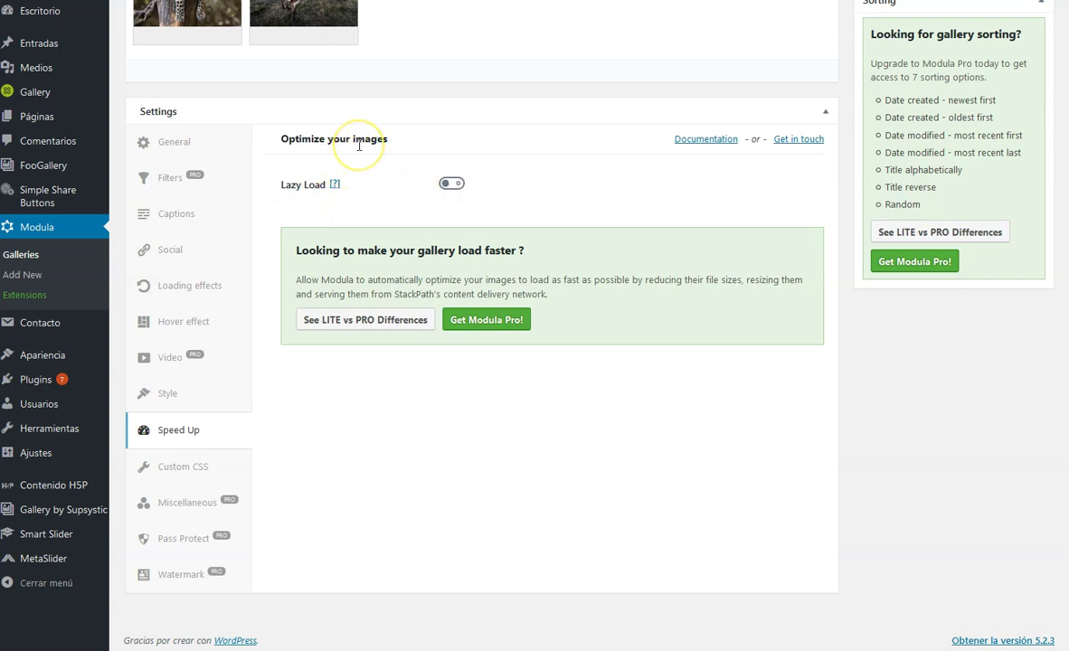
left_click(216, 472)
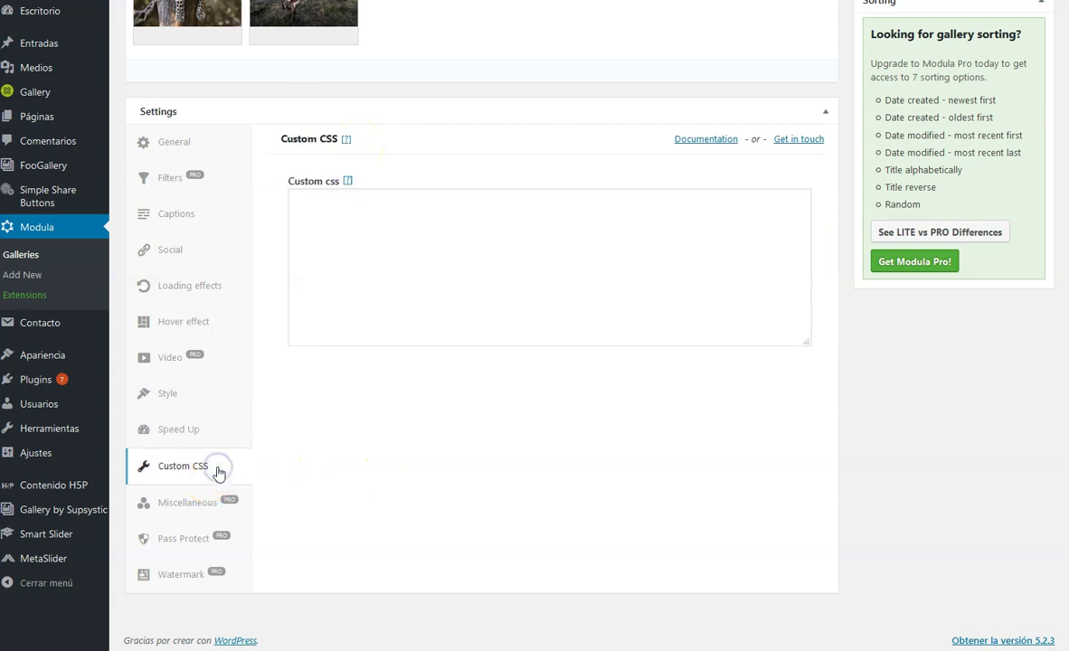
left_click(392, 266)
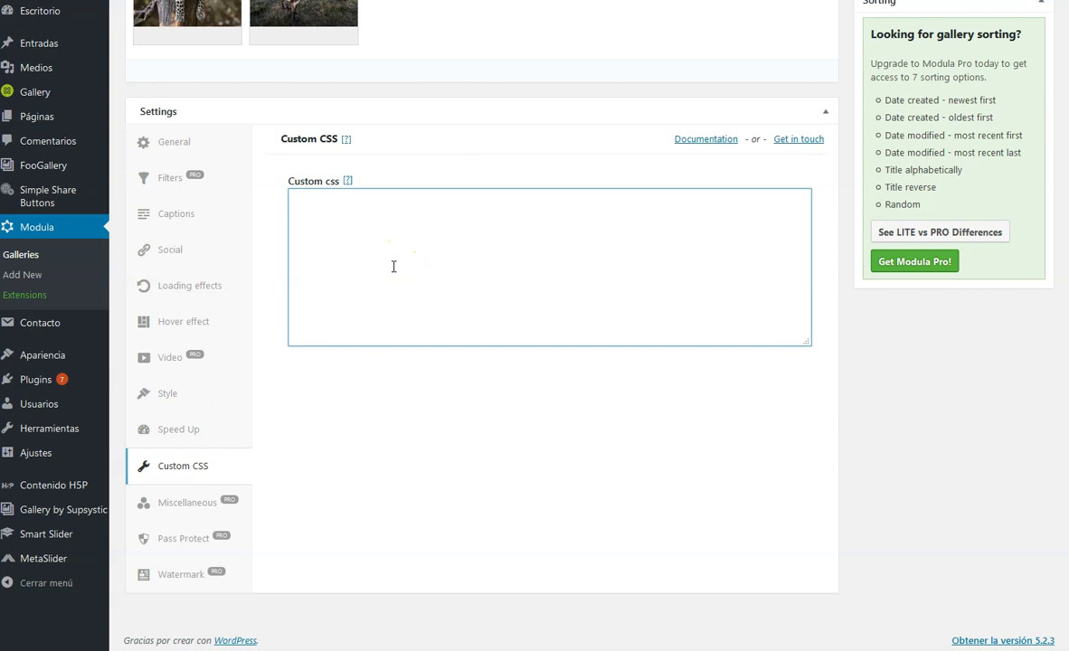
- Copy the Animales gallery's shortcode and update the gallery to save its settings
scroll(470, 360, "up", 5)
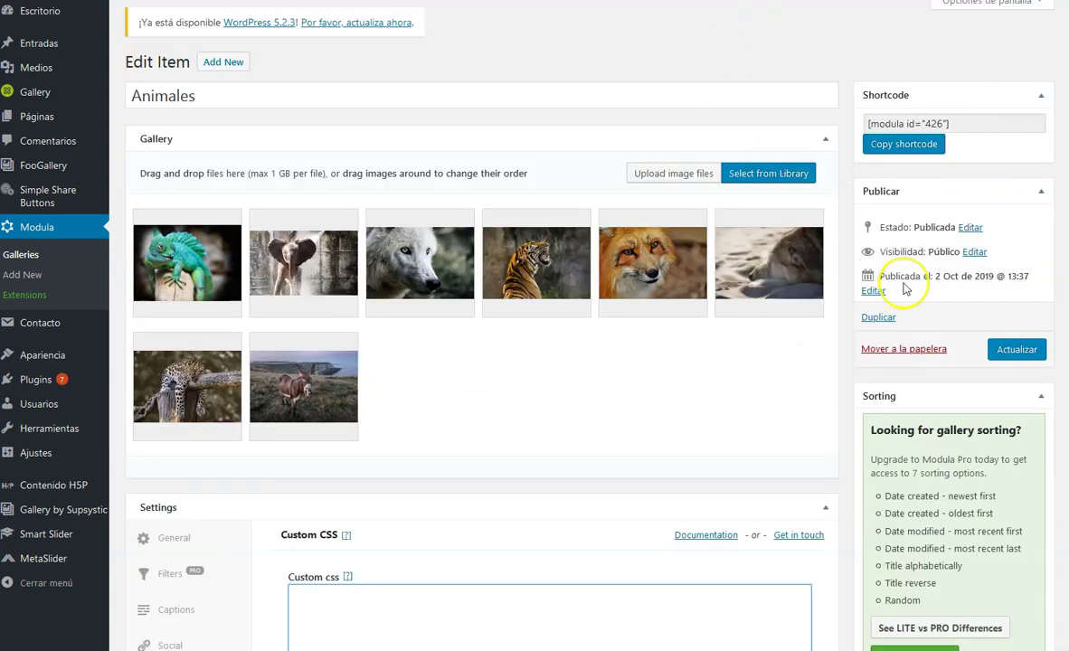
left_click(902, 145)
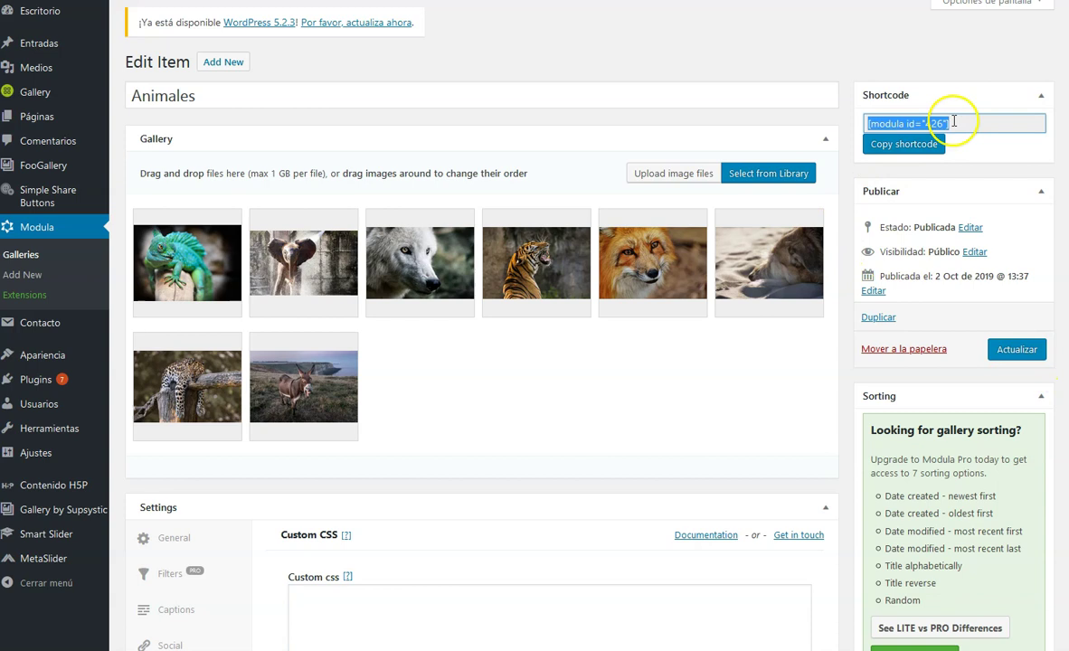
left_click(904, 144)
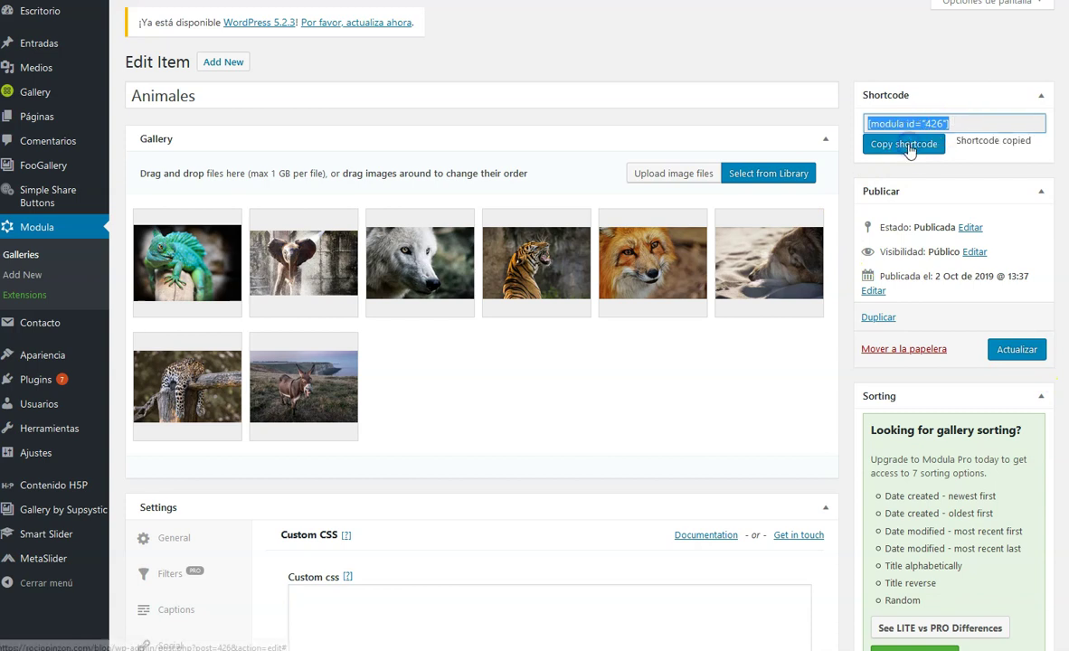
left_click(1002, 350)
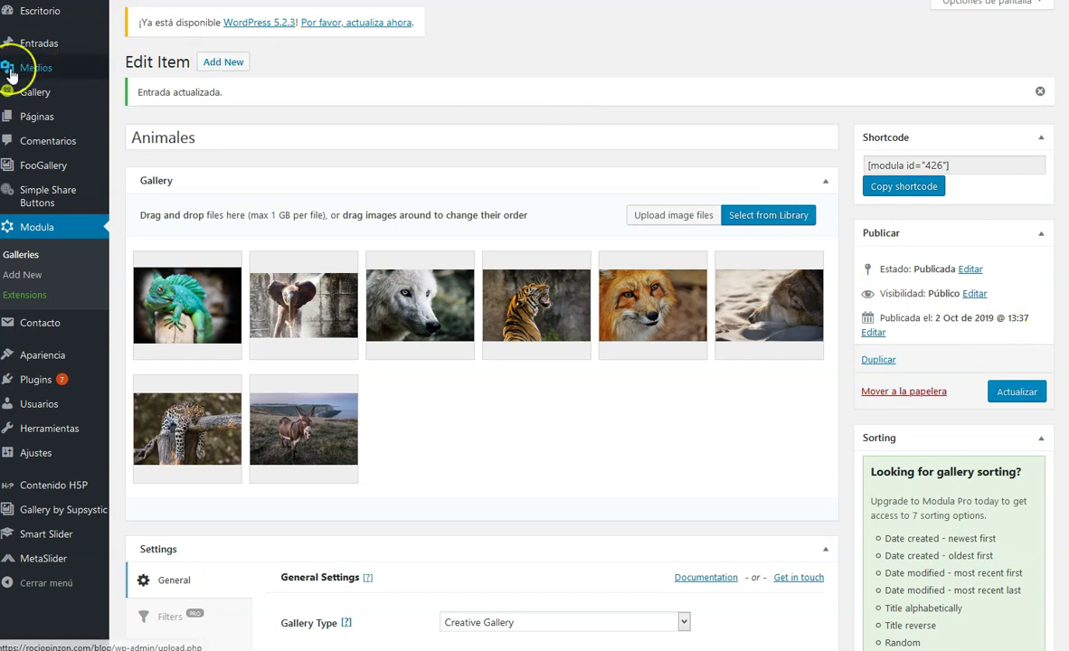
- Open the Donec bibendum post for editing and insert the shortcode [modula id="426"] between its two paragraphs
mouse_move(11, 75)
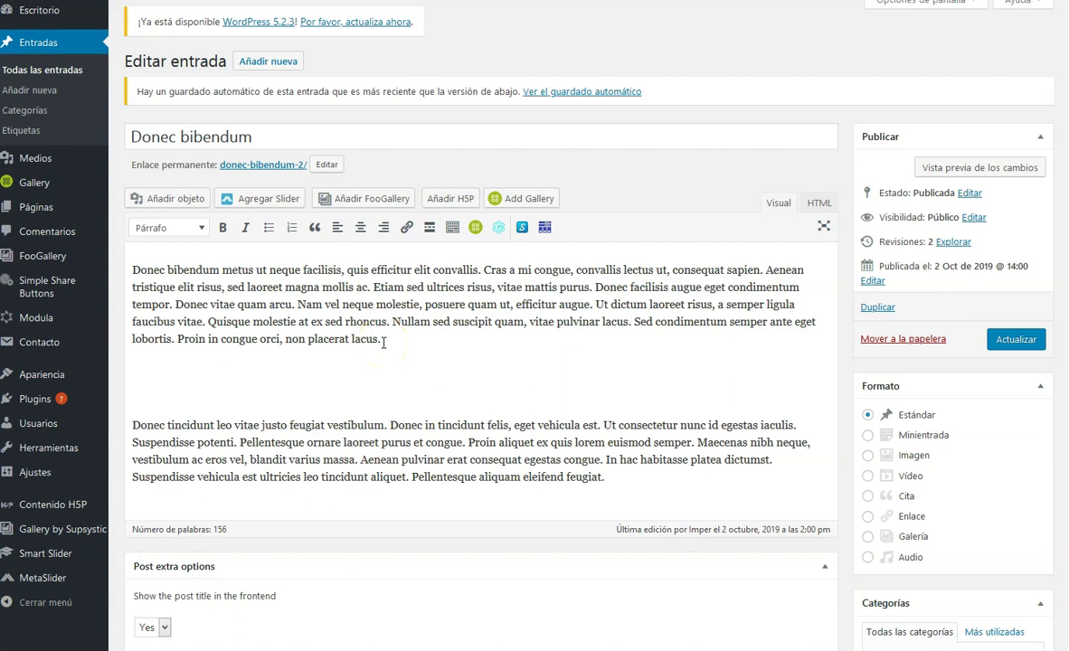
left_click(399, 367)
key("Return")
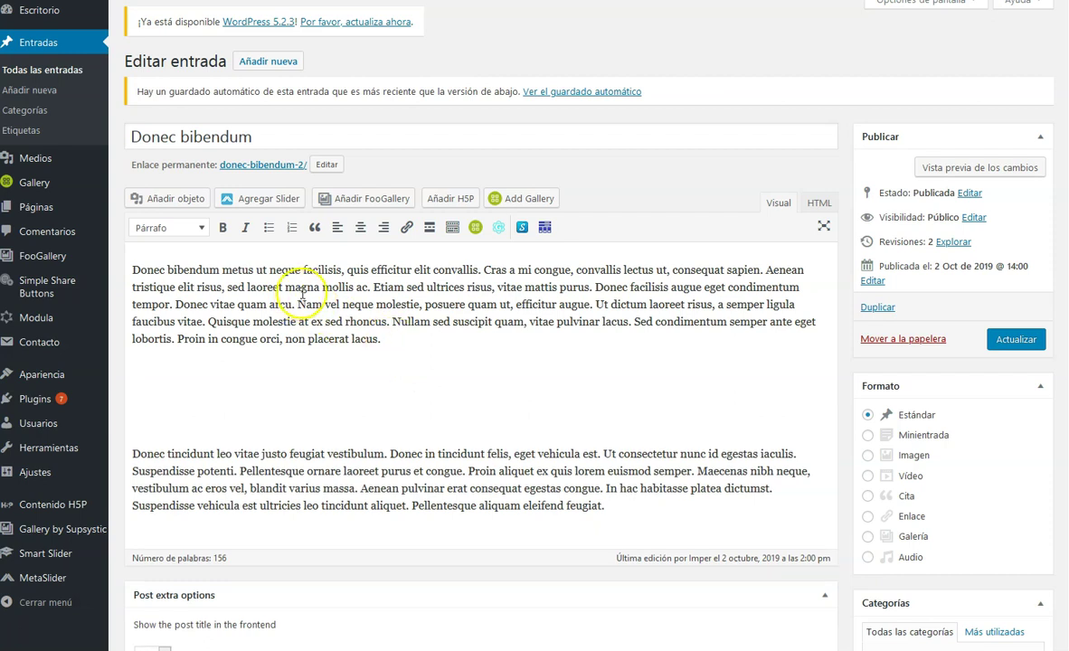
type("[modula id=\"420\"]")
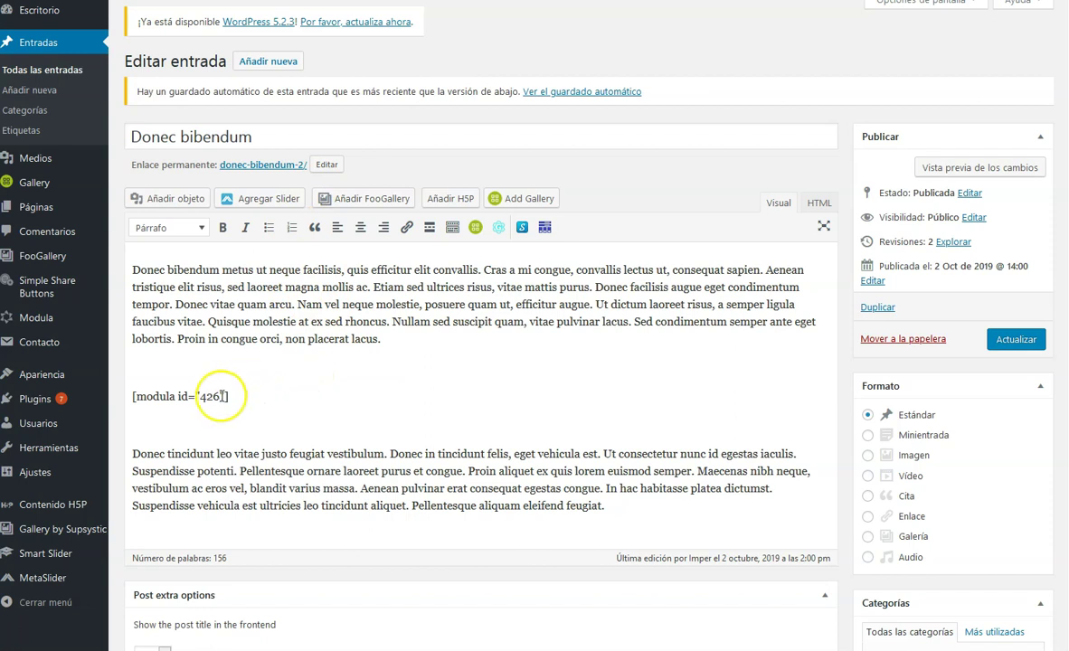
- Center the gallery shortcode in the post and update the post
triple_click(223, 396)
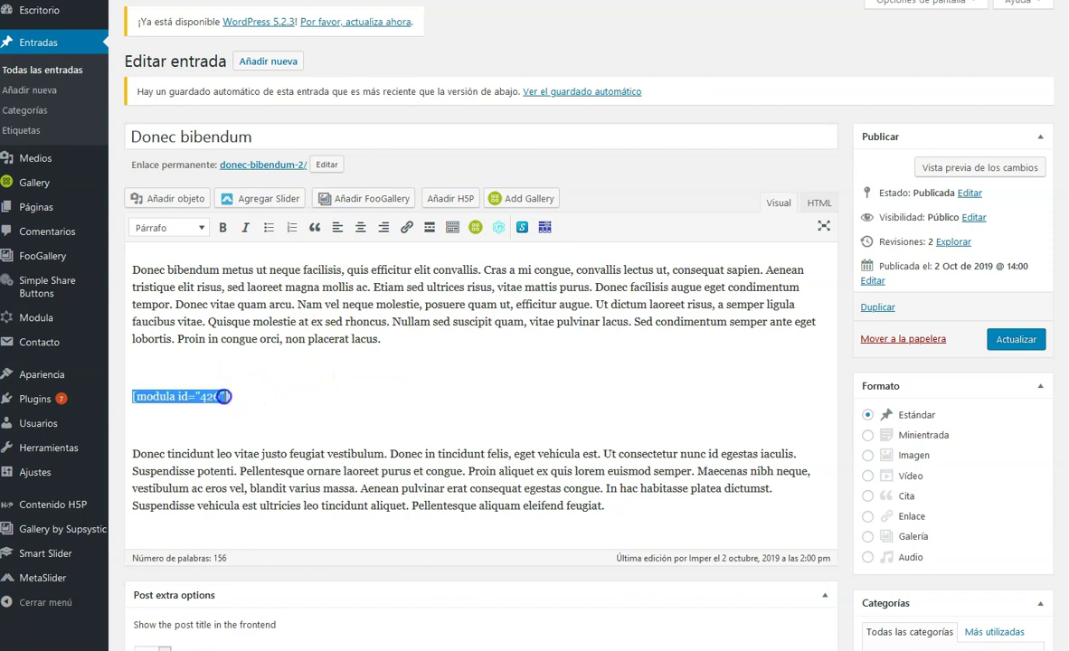
left_click(360, 227)
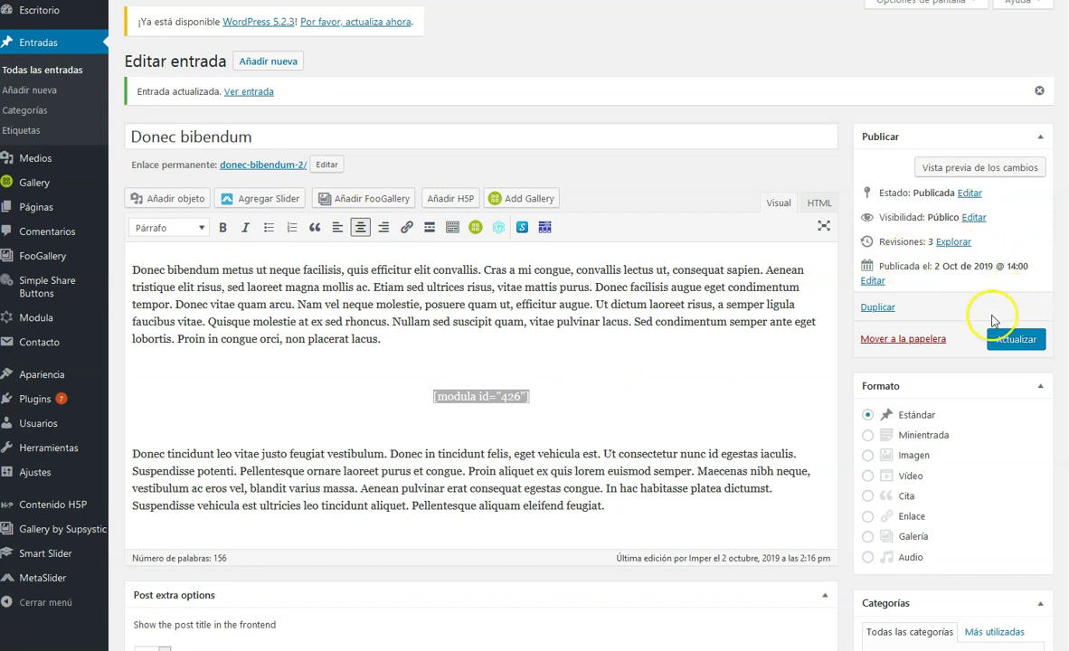
left_click(1011, 342)
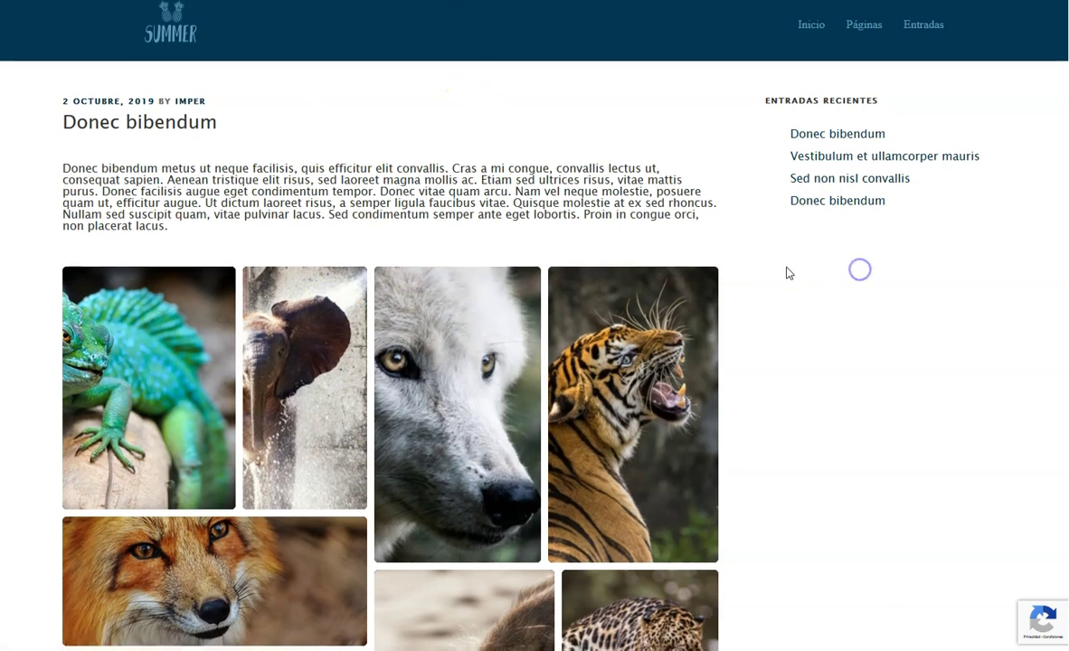
- Examine the gallery in the published Donec bibendum post, including the hover effect on the chameleon, elephant and wolf images
scroll(787, 272, "down", 6)
scroll(788, 273, "up", 4)
scroll(788, 272, "up", 2)
scroll(788, 272, "down", 2)
mouse_move(466, 215)
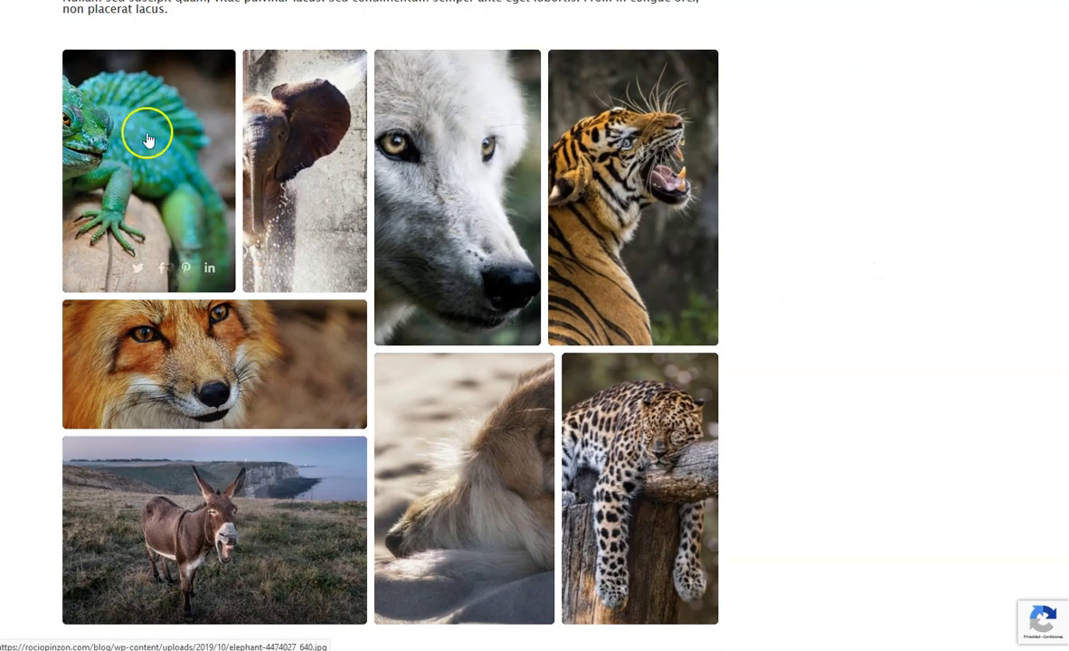
mouse_move(222, 95)
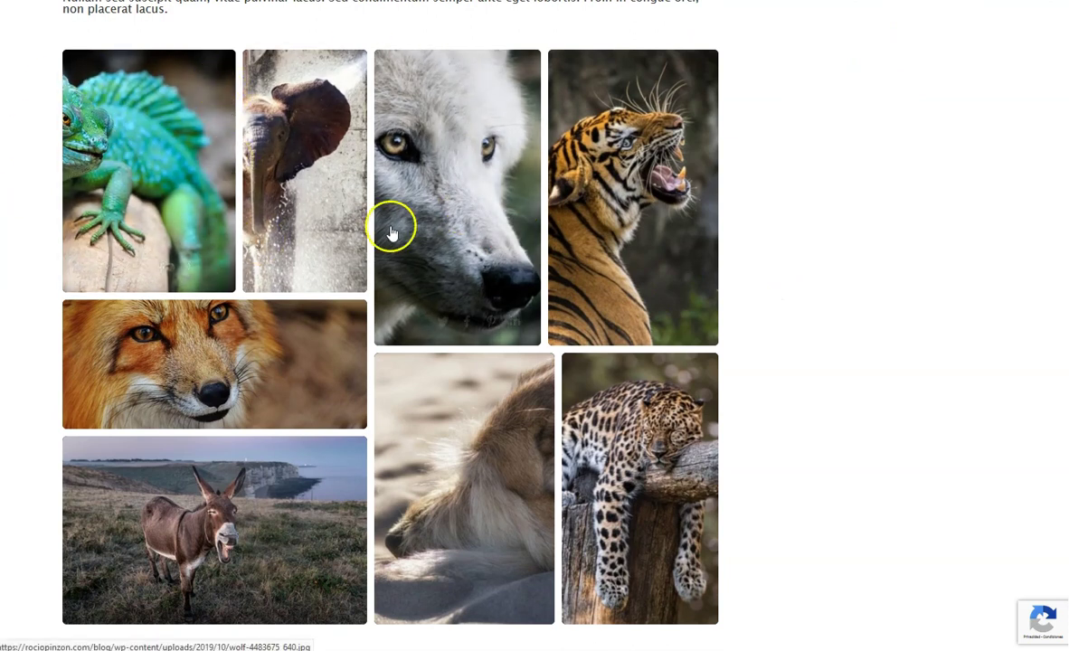
mouse_move(404, 109)
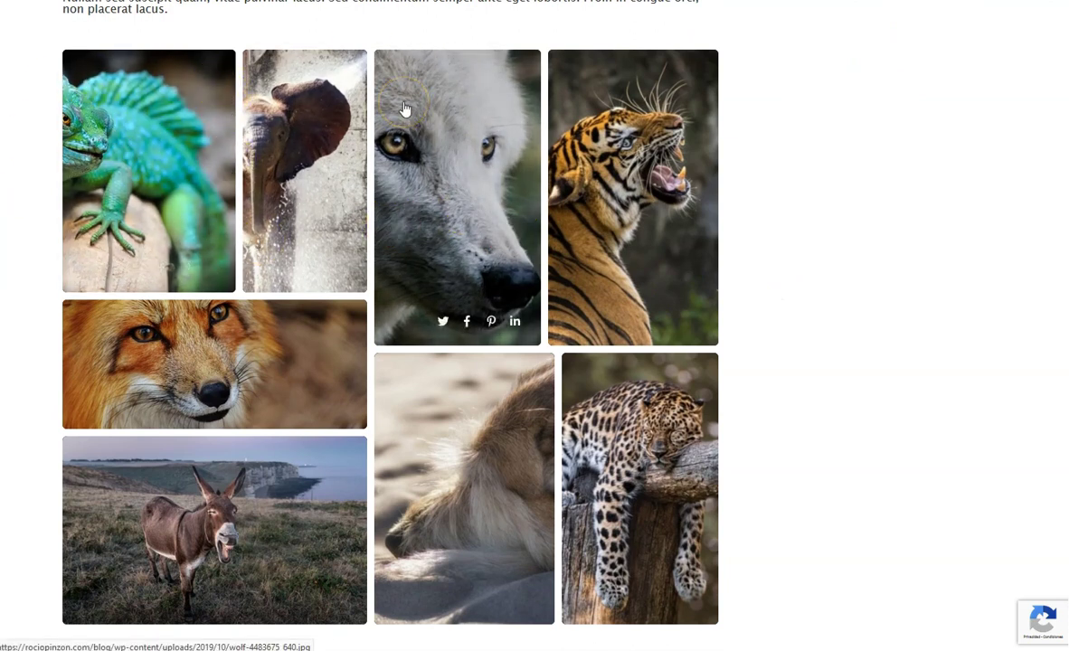
- View the green lizard image enlarged, browse forward to the fox image, close the viewer and look over the post
left_click(163, 114)
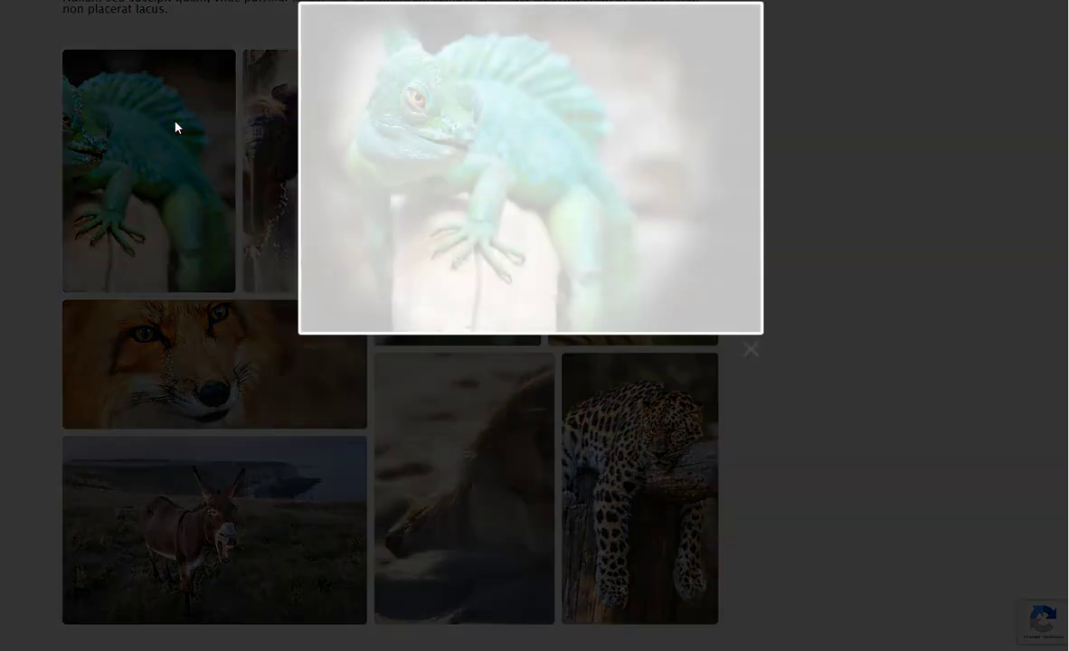
scroll(622, 342, "up", 2)
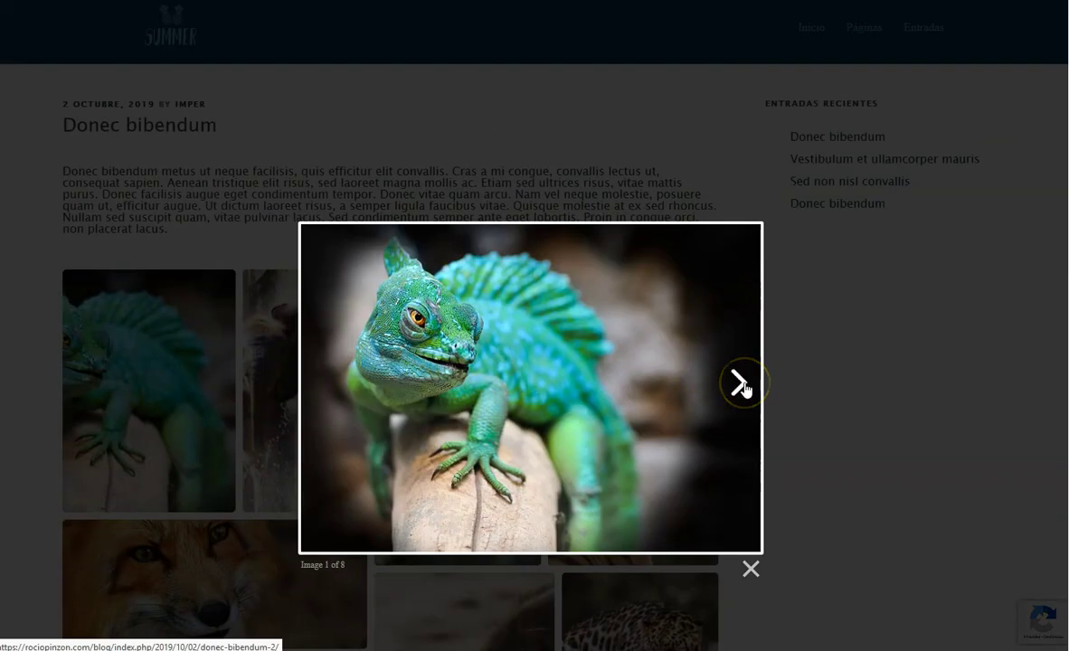
left_click(743, 385)
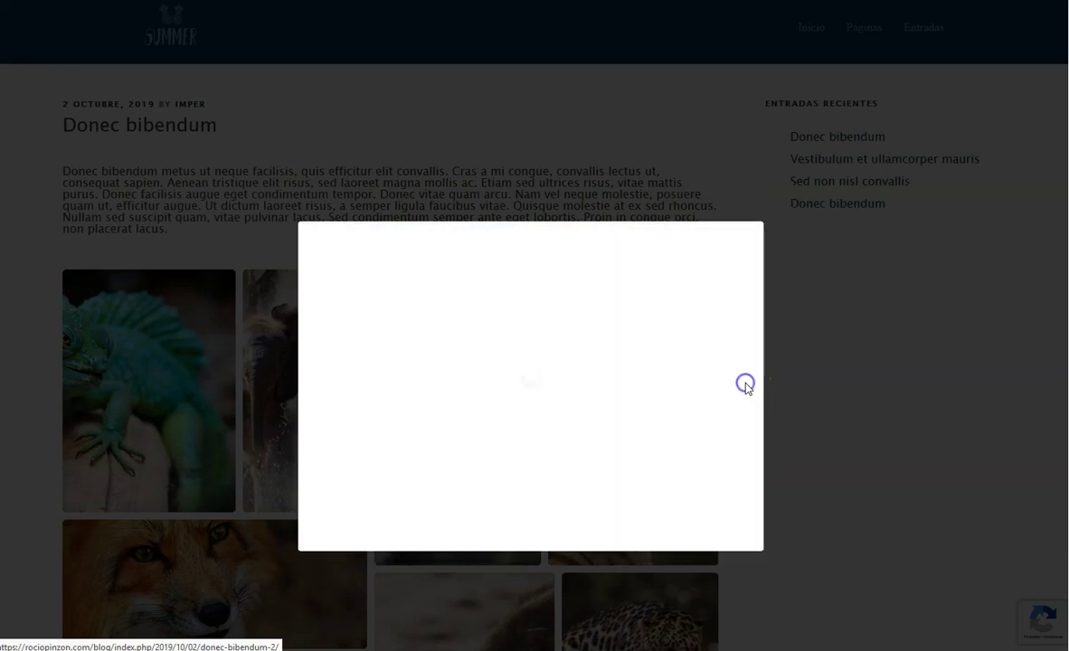
left_click(745, 386)
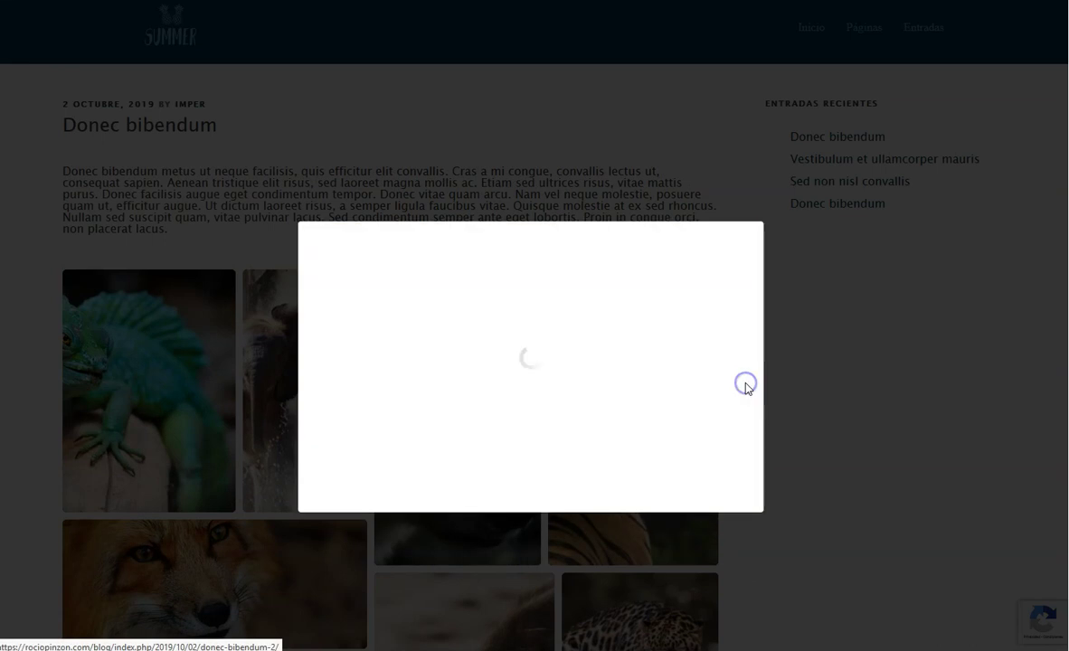
left_click(744, 385)
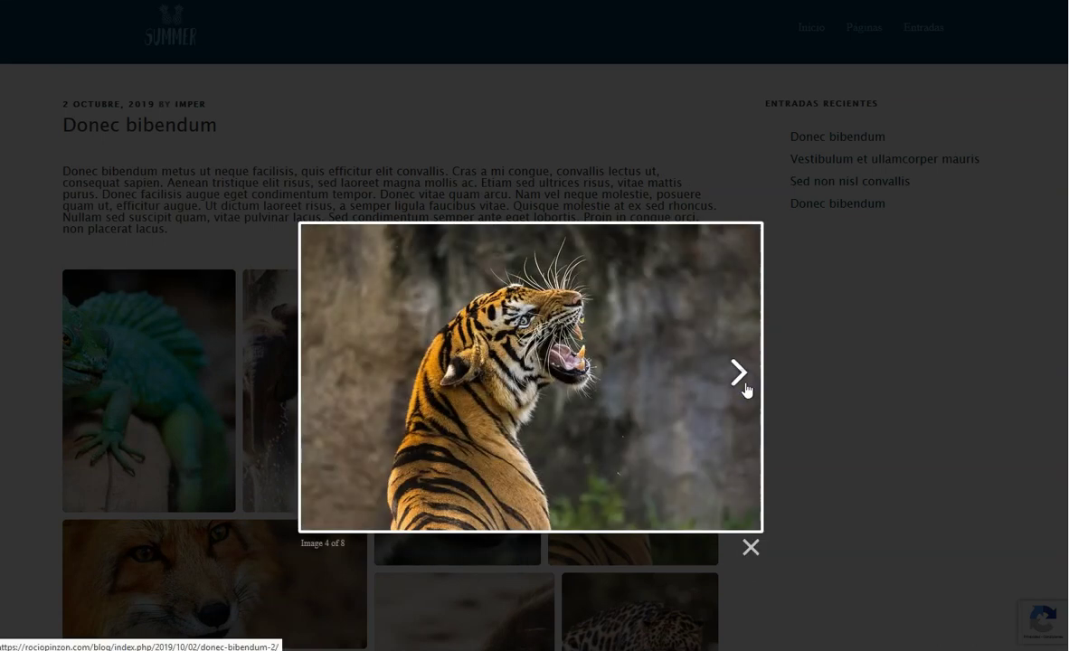
left_click(744, 385)
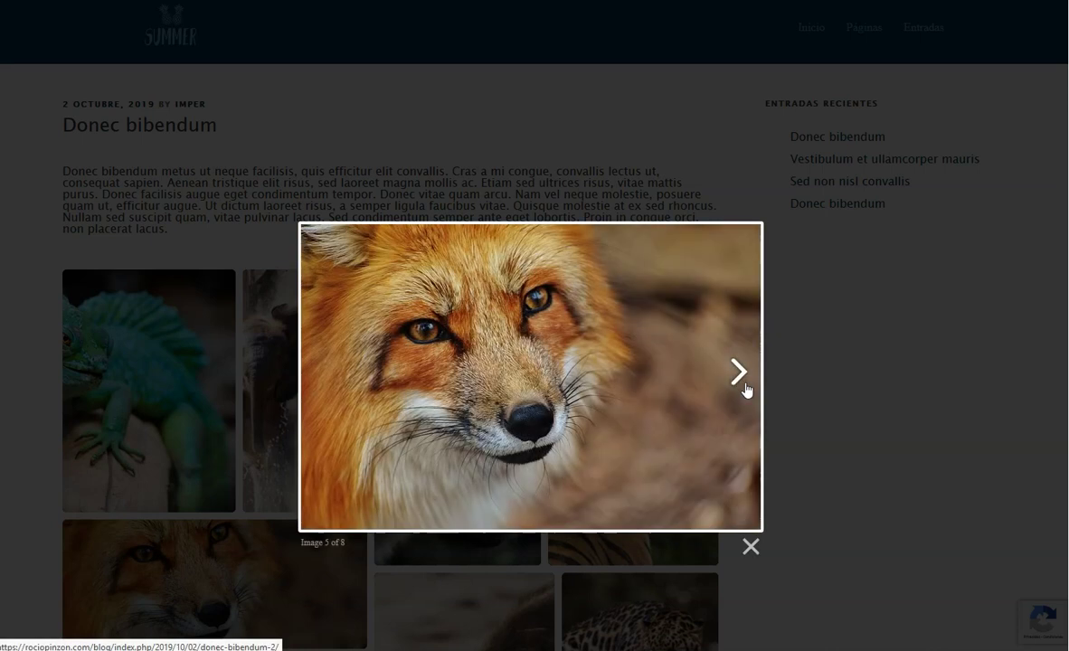
left_click(755, 549)
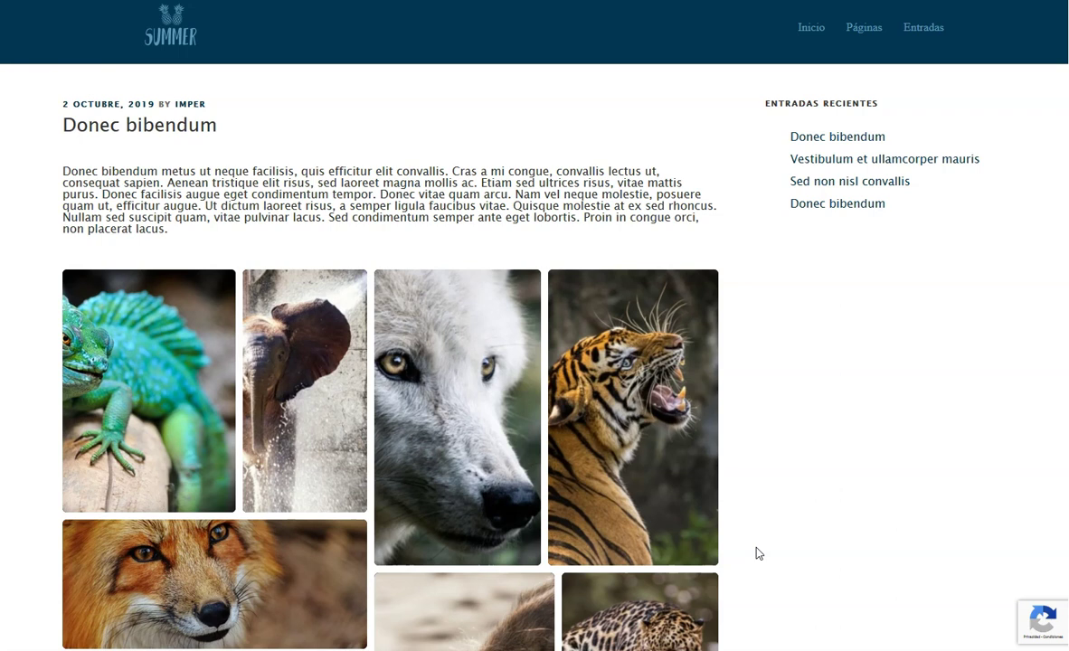
scroll(592, 470, "down", 4)
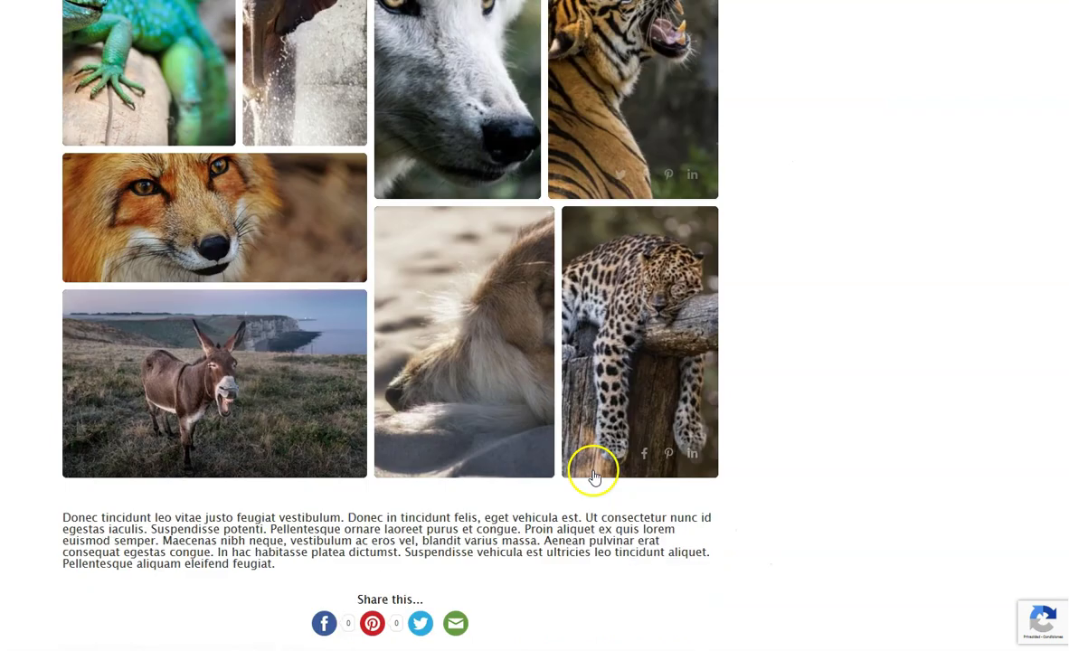
scroll(430, 393, "up", 4)
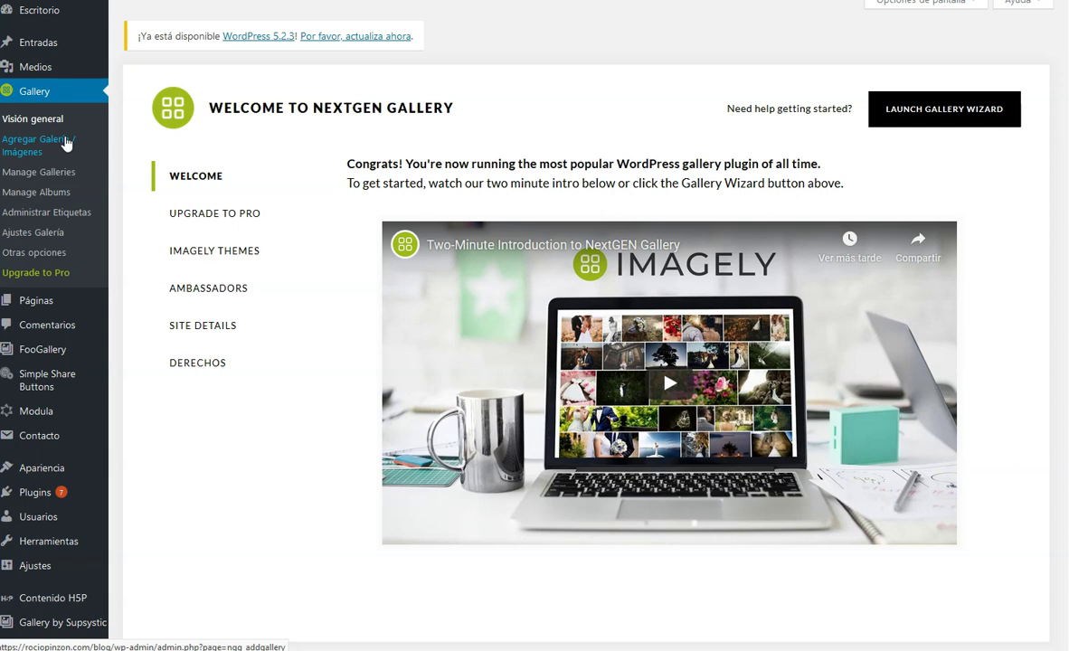
- Create a NextGEN gallery titled Imper and upload background-3228704_1280.jpg, earth-2254769_640.jpg and travelviajesonline.jpg to it
left_click(66, 143)
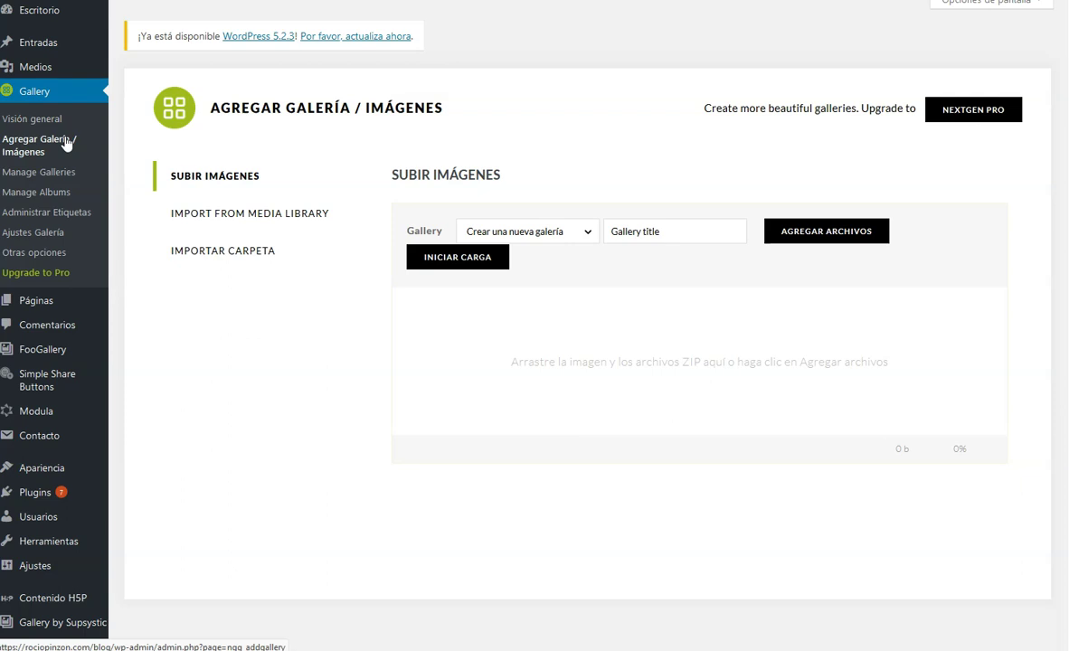
left_click(66, 150)
left_click(51, 118)
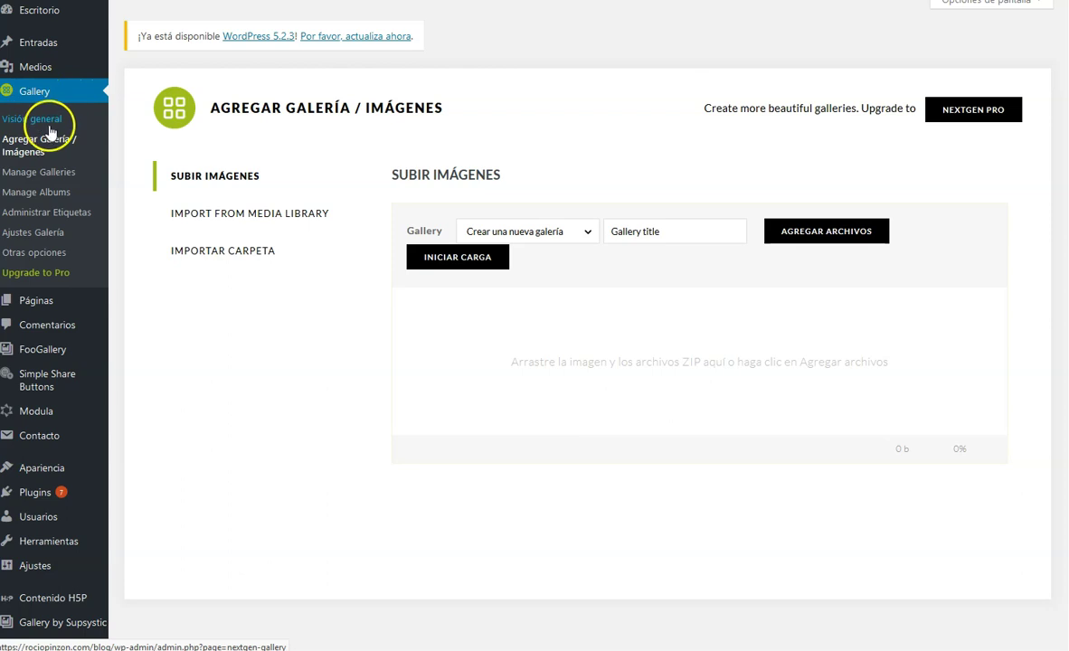
left_click(41, 156)
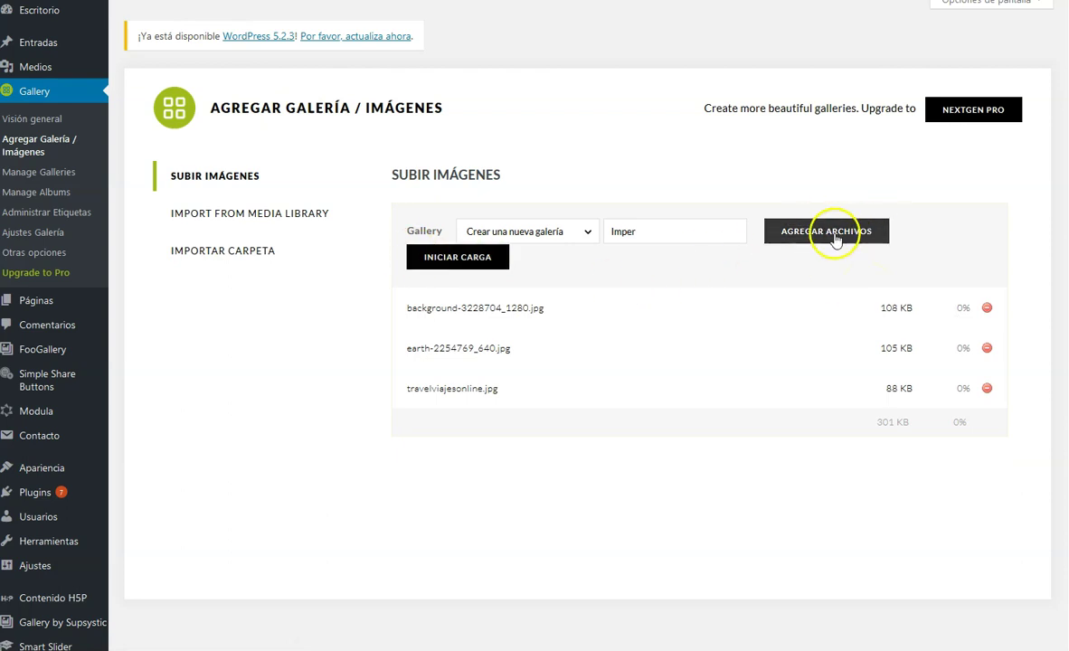
double_click(456, 260)
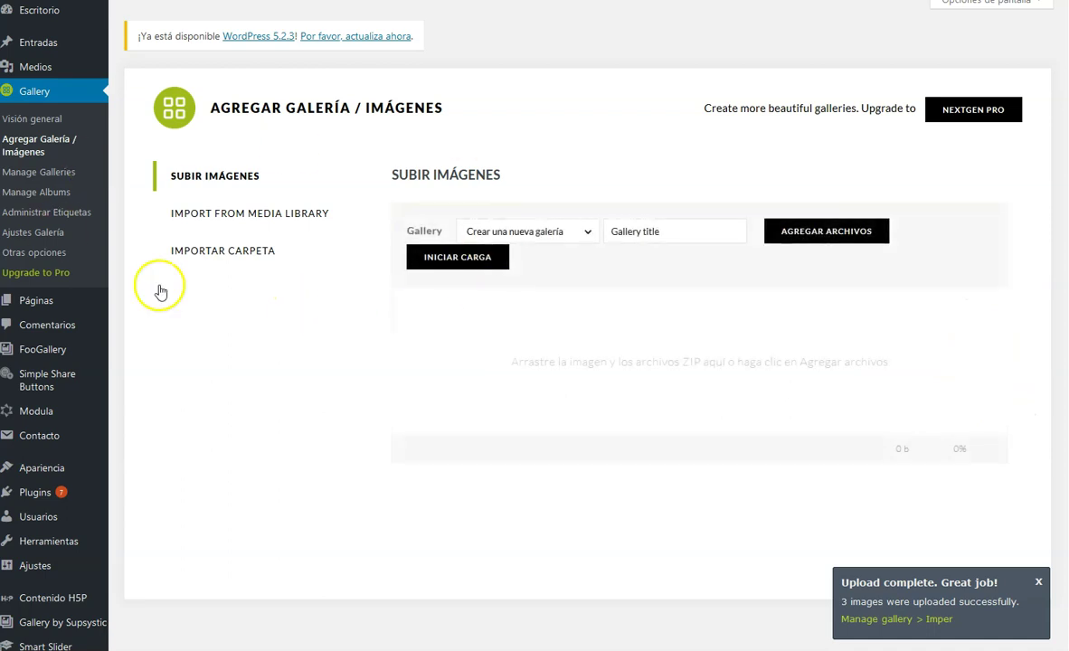
- Open the Animales gallery for management and examine its images, file names and per-image options
left_click(63, 174)
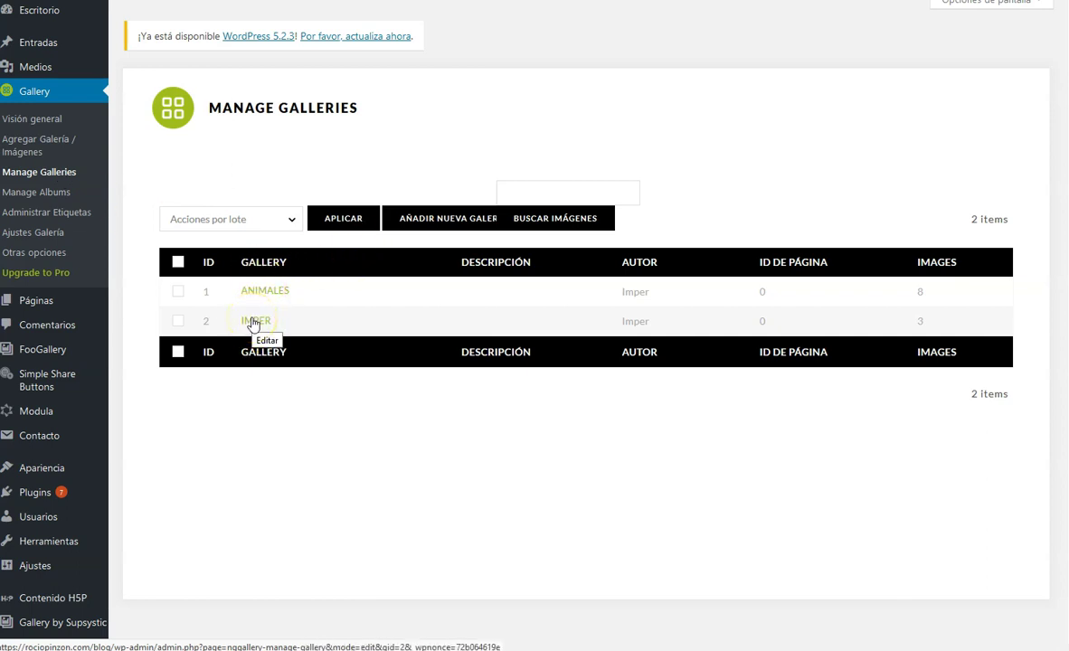
left_click(280, 297)
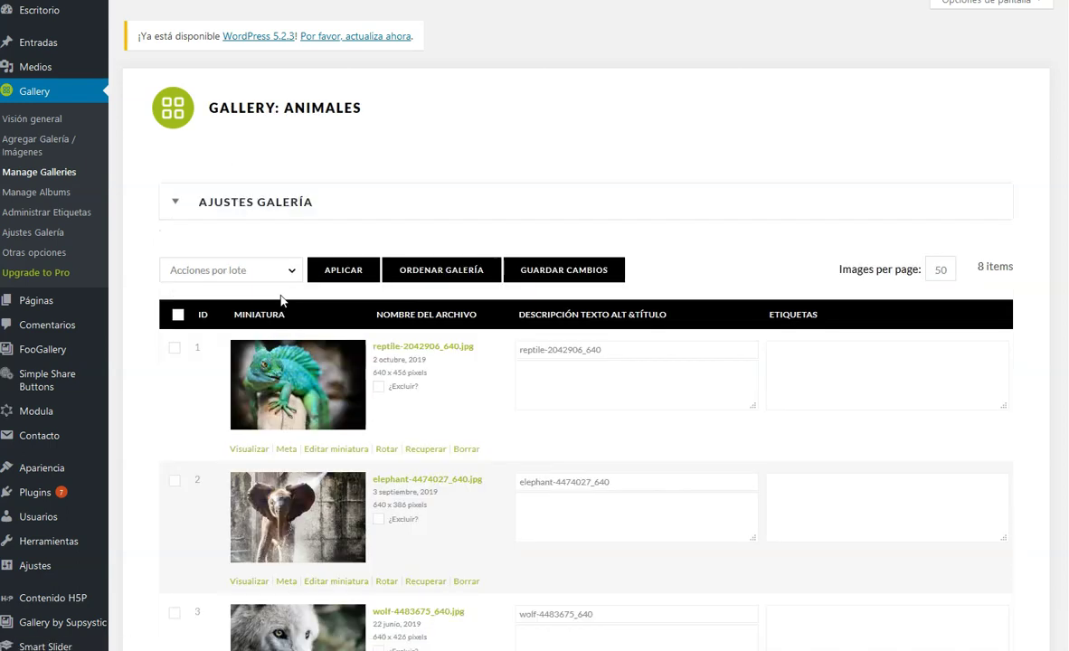
scroll(281, 300, "down", 3)
scroll(281, 300, "down", 4)
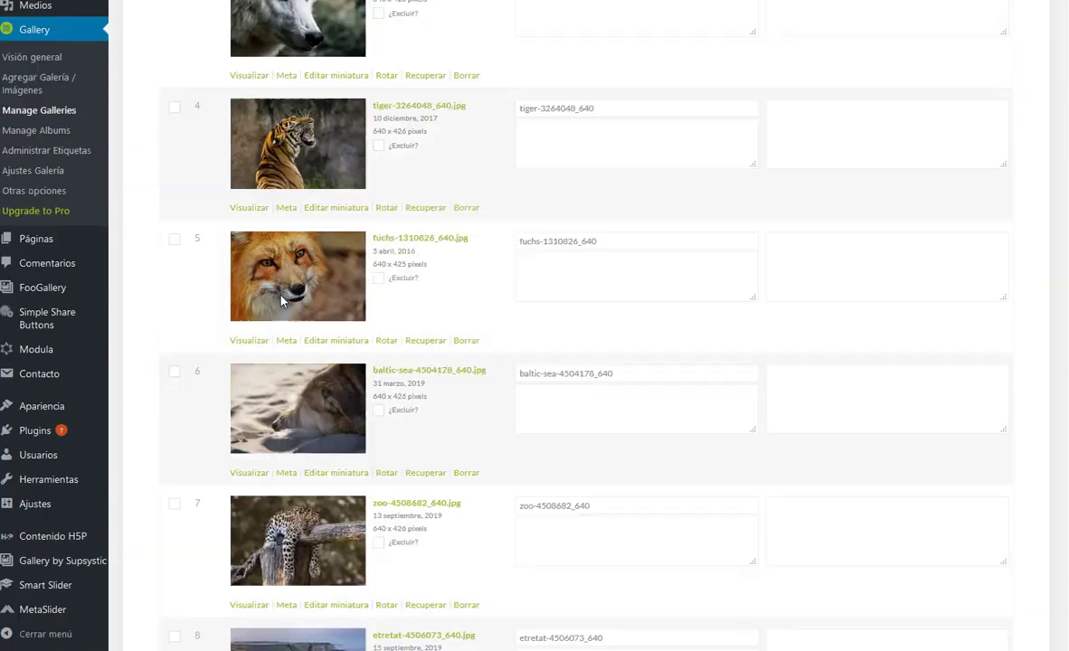
scroll(281, 300, "down", 3)
scroll(281, 300, "up", 3)
scroll(280, 300, "up", 6)
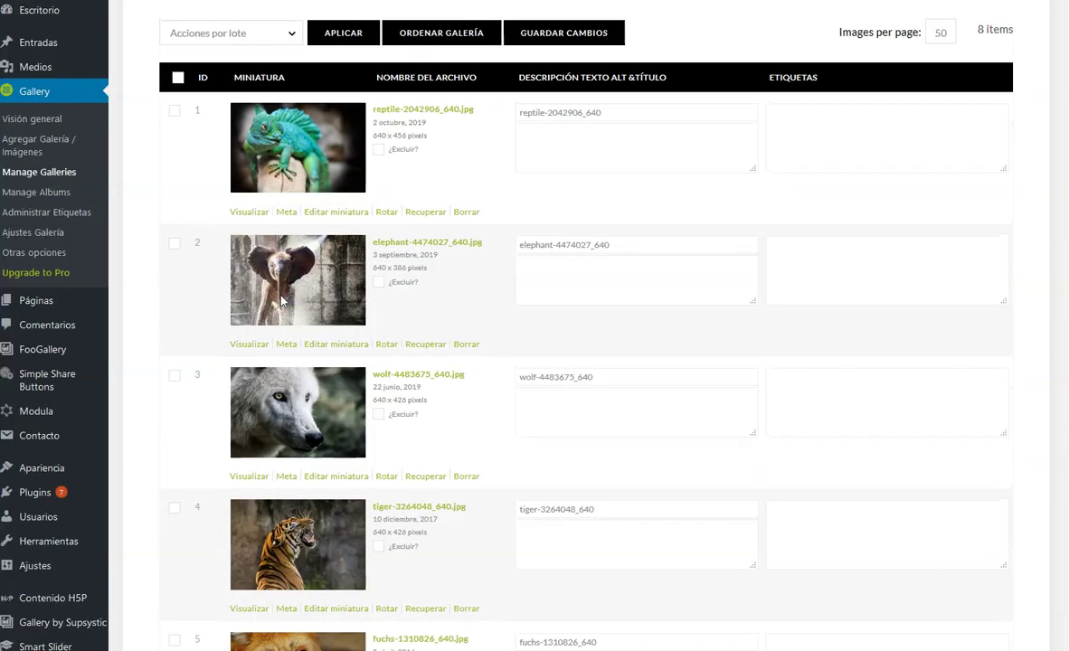
scroll(280, 300, "down", 9)
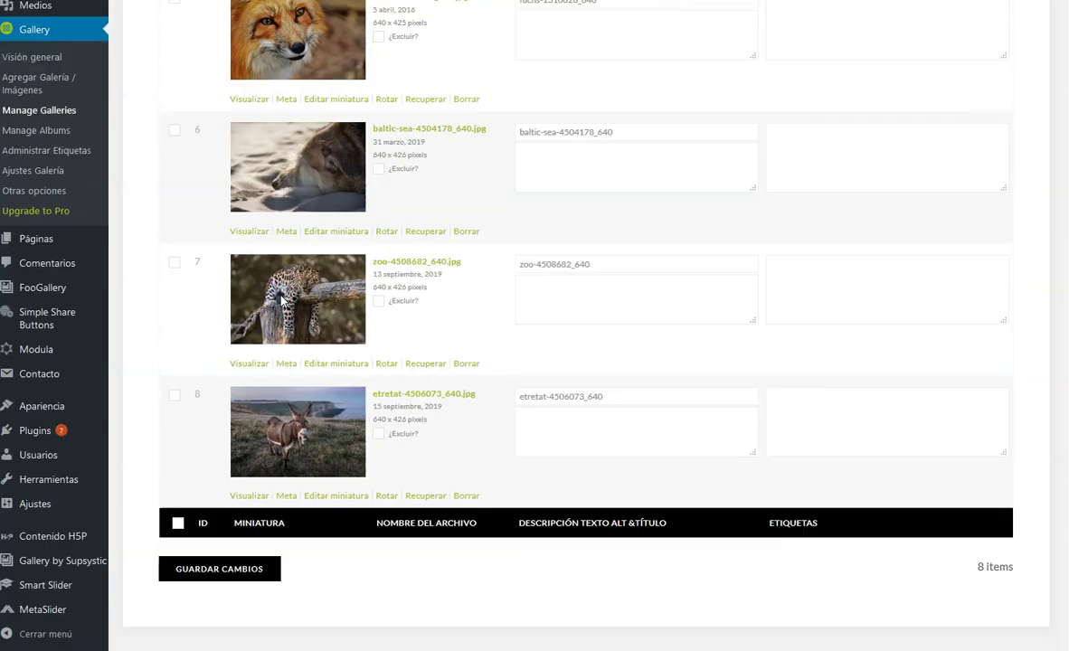
scroll(280, 300, "up", 9)
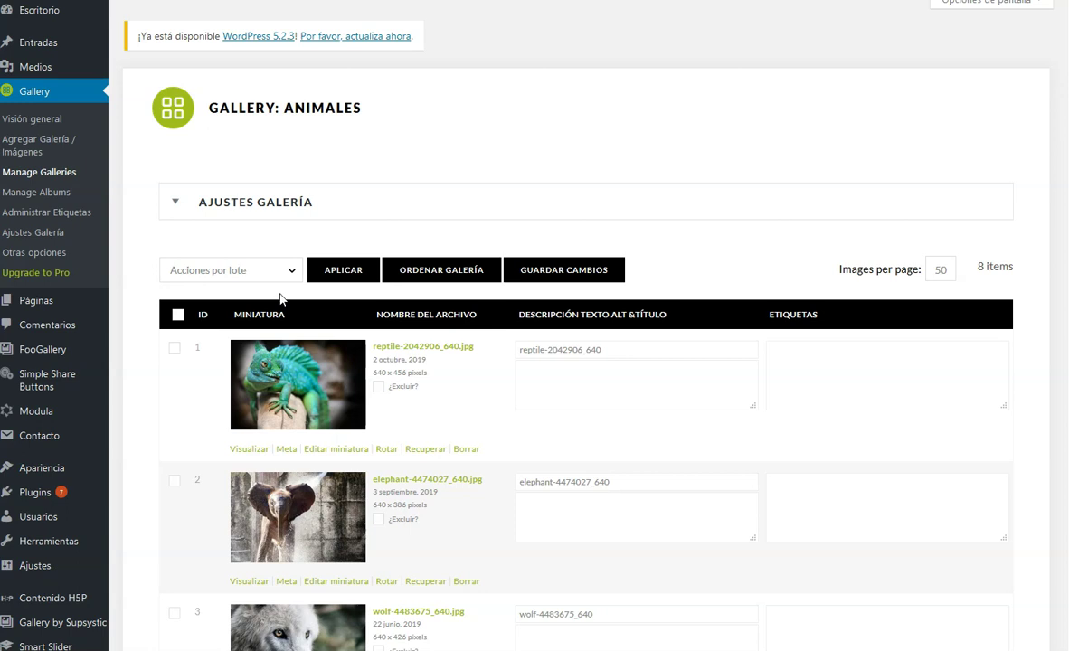
- In the gallery settings, set the Presentación Básica transition style to Slide and its interval to 2000
left_click(34, 233)
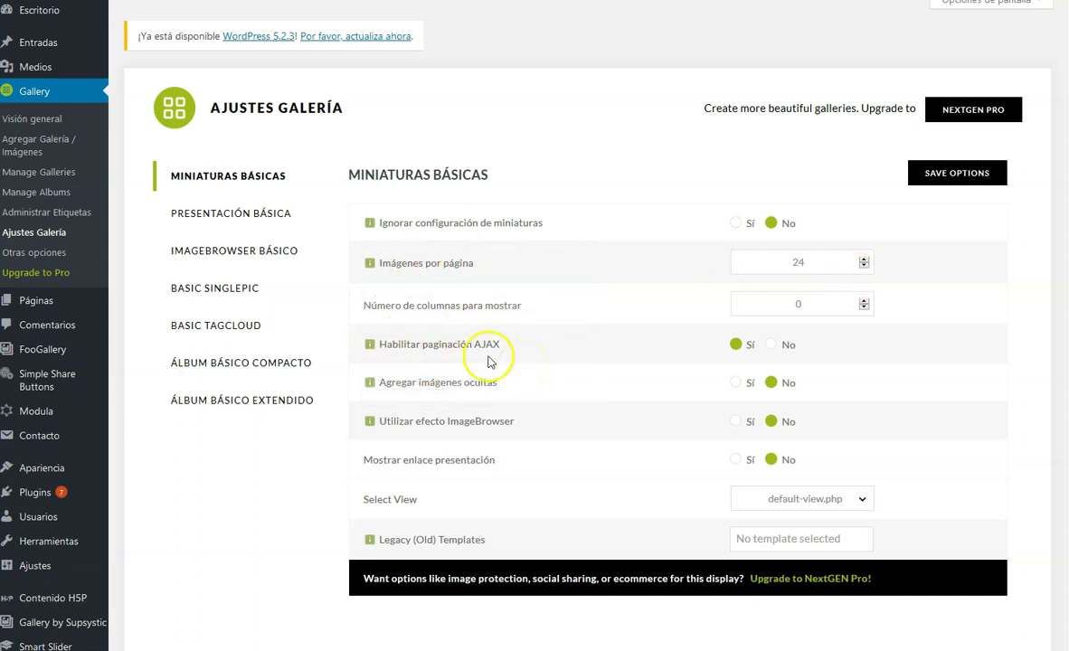
mouse_move(490, 358)
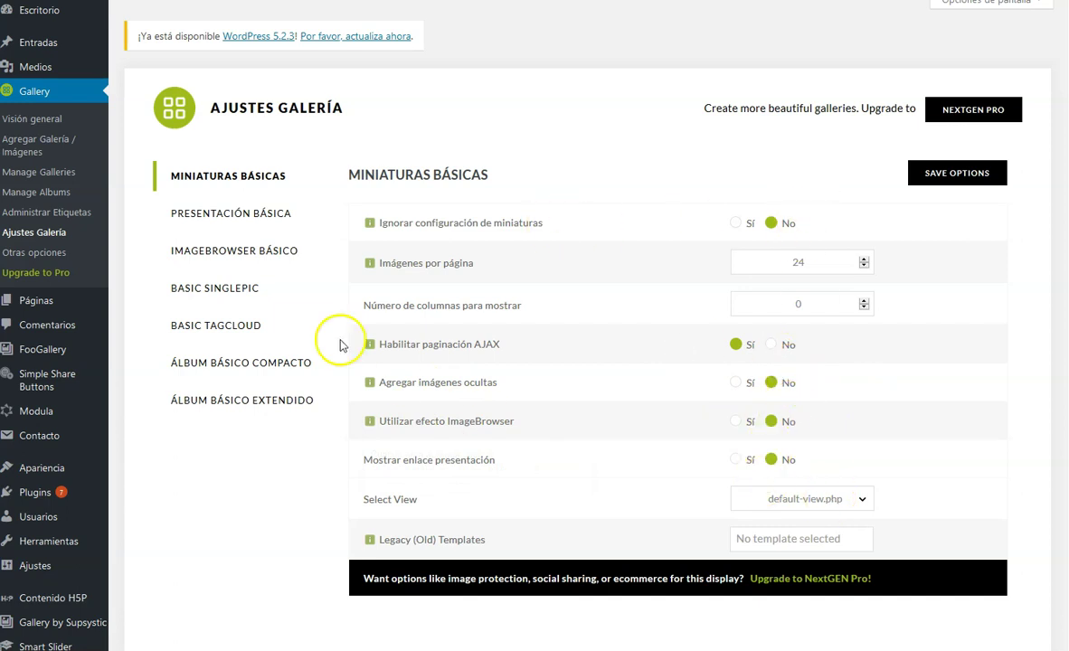
left_click(225, 216)
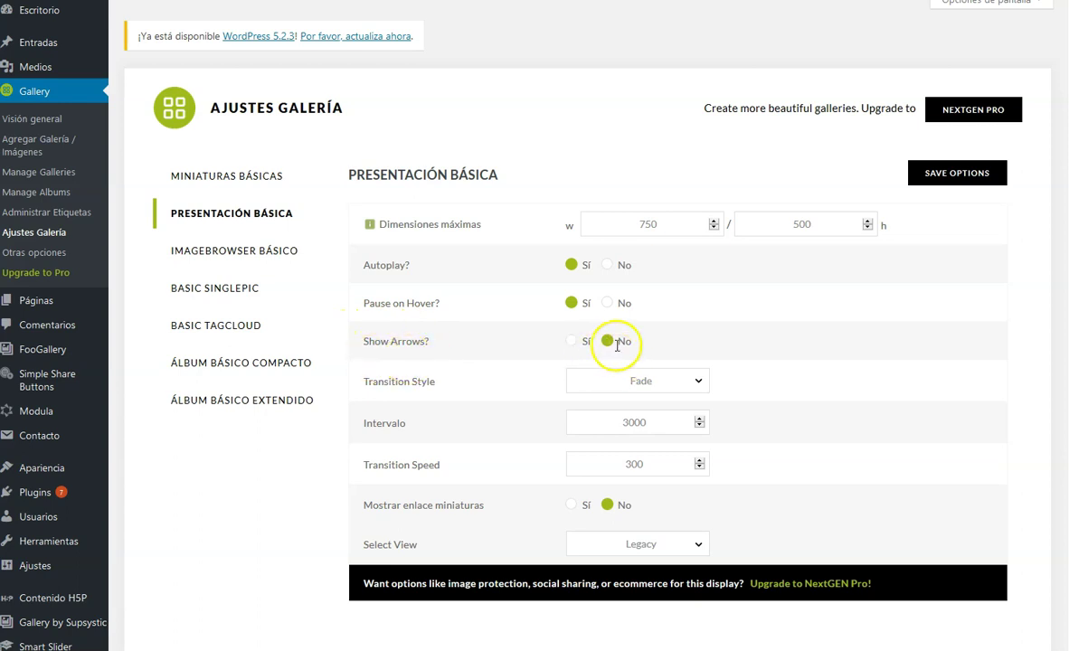
left_click(698, 380)
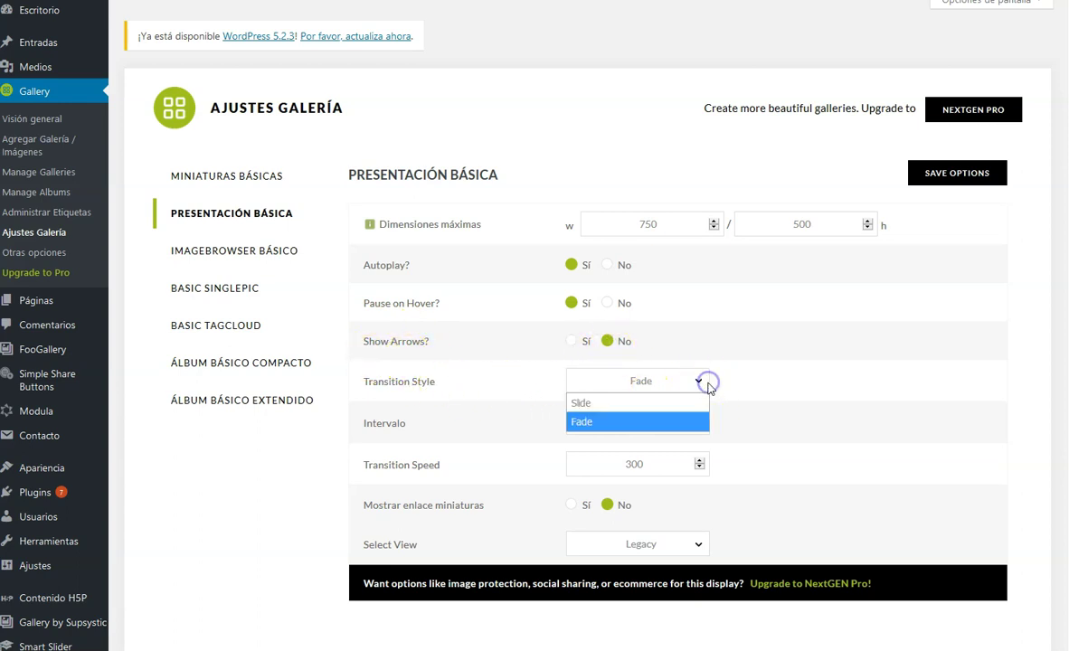
left_click(632, 404)
left_click(698, 383)
left_click(625, 422)
left_click(702, 381)
left_click(615, 404)
scroll(668, 407, "down", 2)
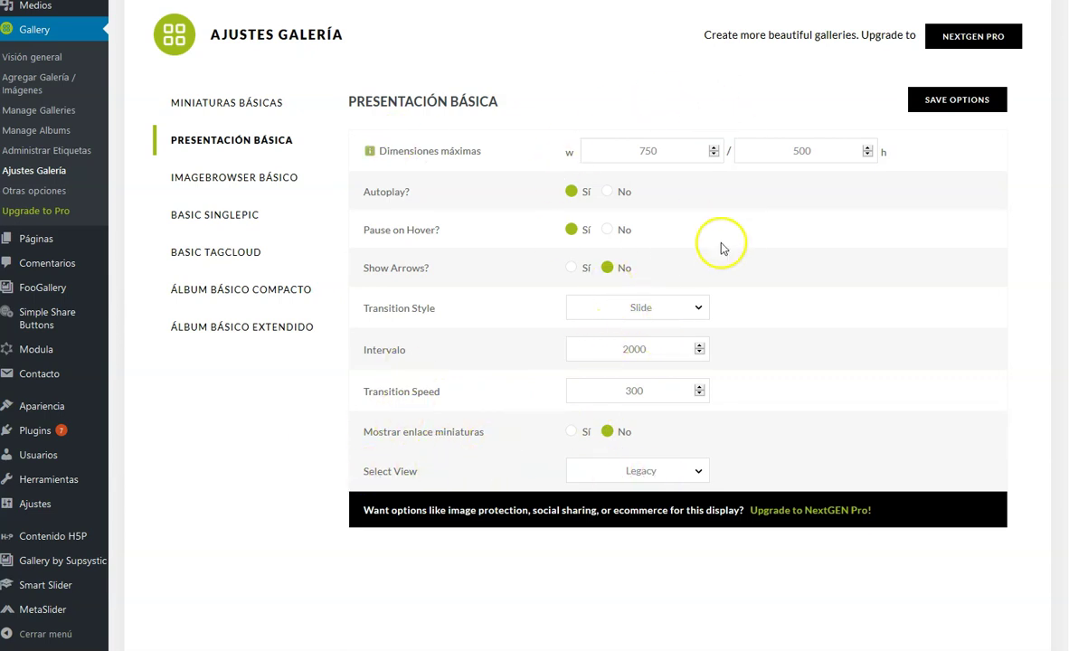
- Examine the ImageBrowser Básico and Basic Singlepic settings, including the link target and float choices
left_click(224, 178)
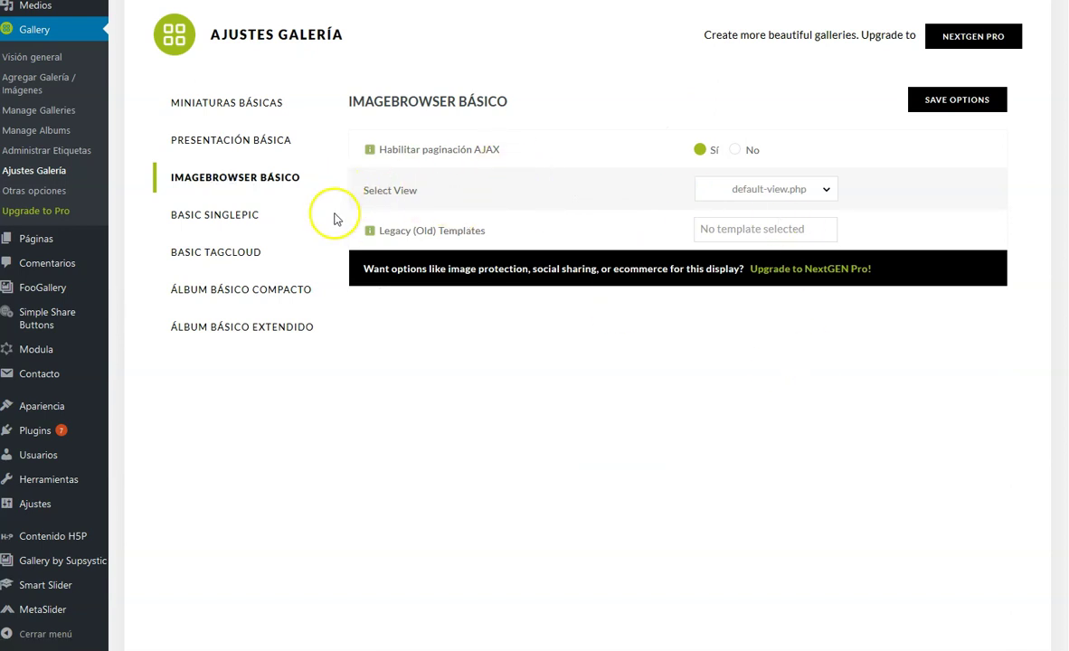
left_click(248, 214)
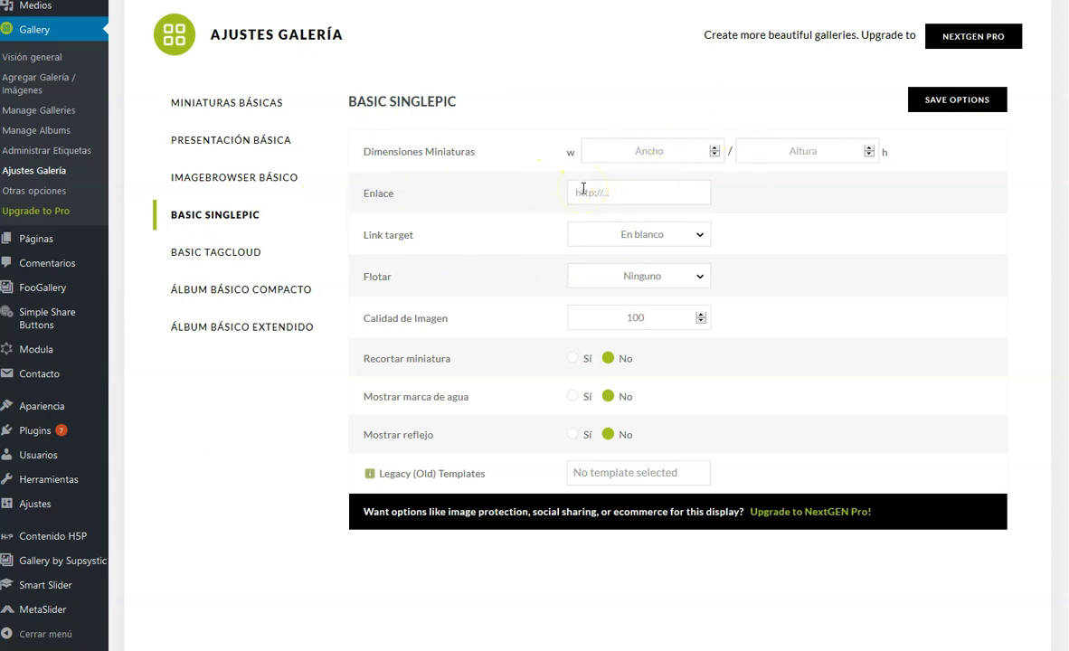
left_click(640, 237)
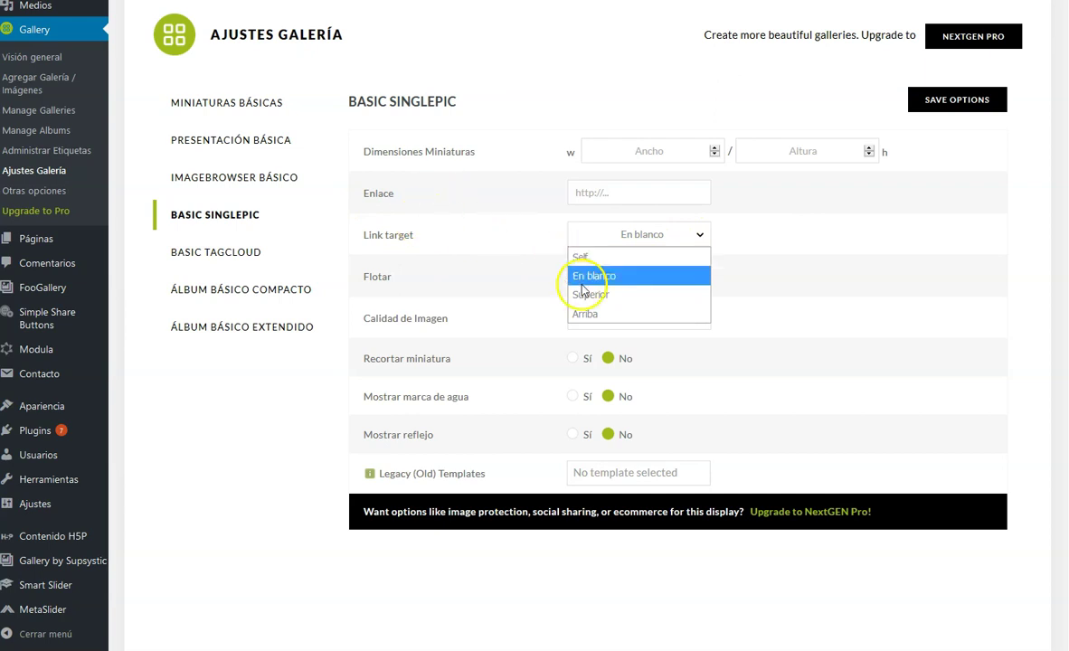
left_click(842, 222)
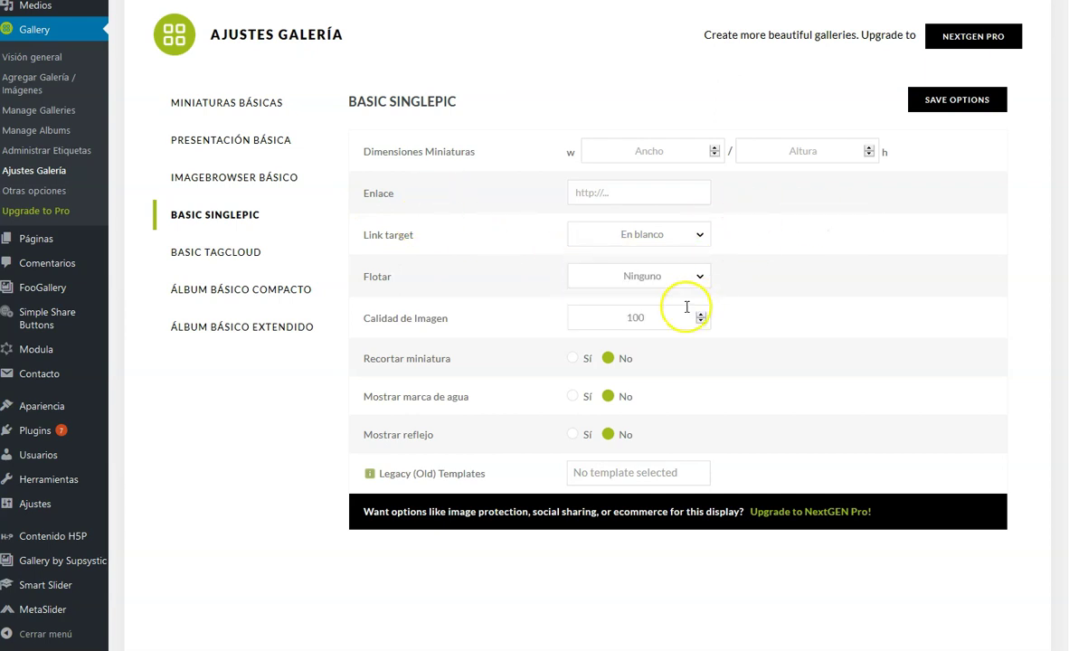
left_click(682, 279)
left_click(796, 287)
left_click(602, 192)
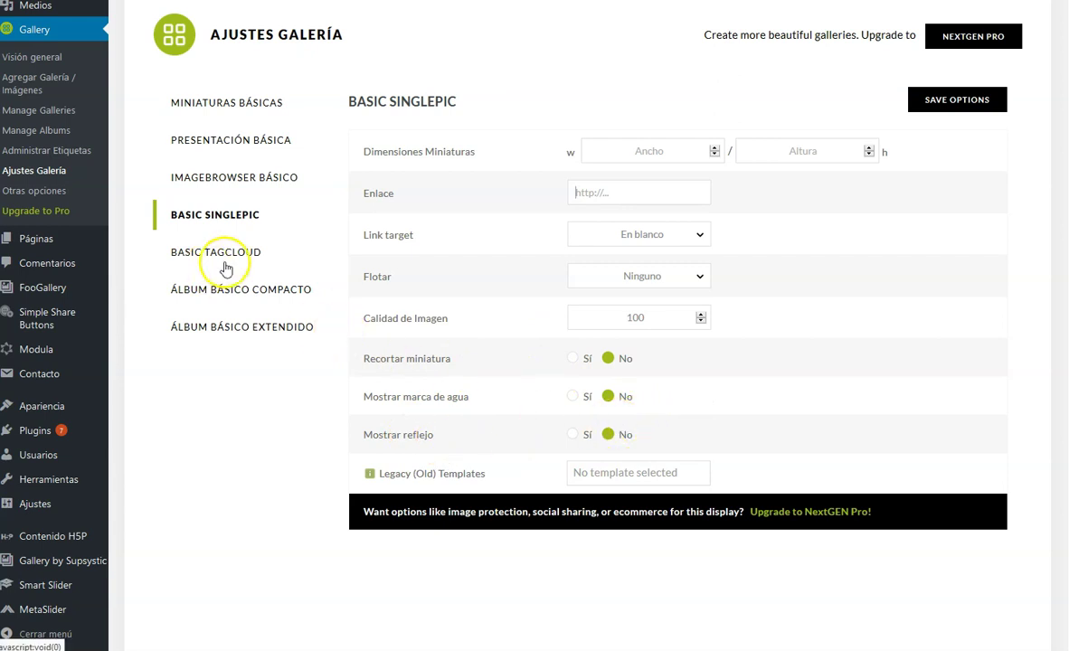
- Set Álbum Básico Compacto to show galleries as Presentación NextGEN Básica with 0 articles per page, and save the options
left_click(242, 291)
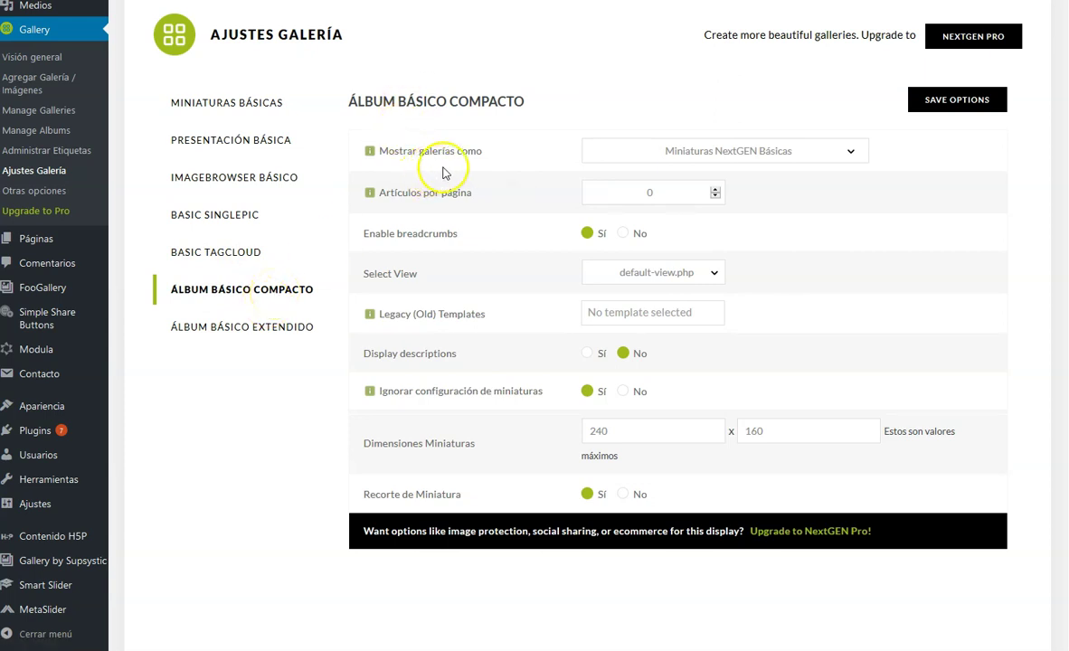
left_click(784, 162)
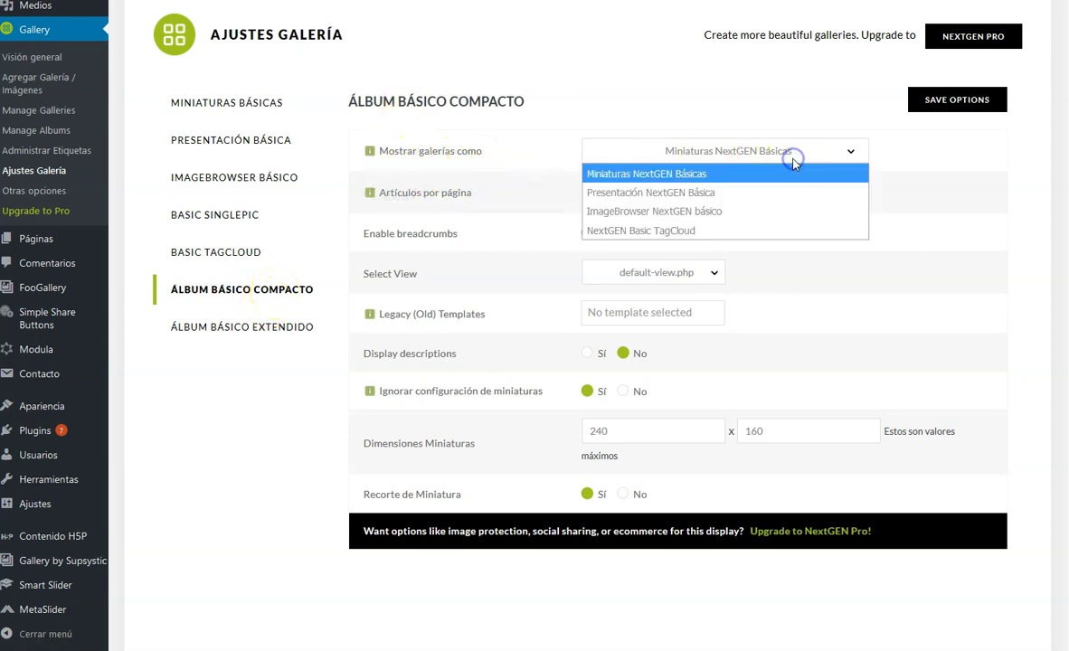
left_click(706, 195)
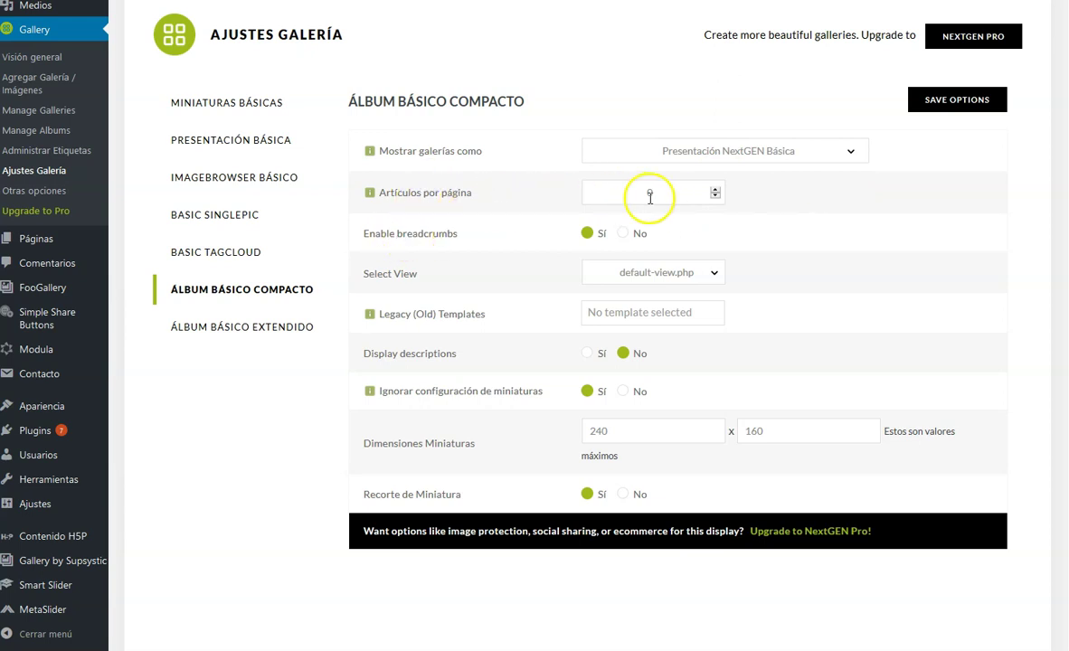
left_click(716, 192)
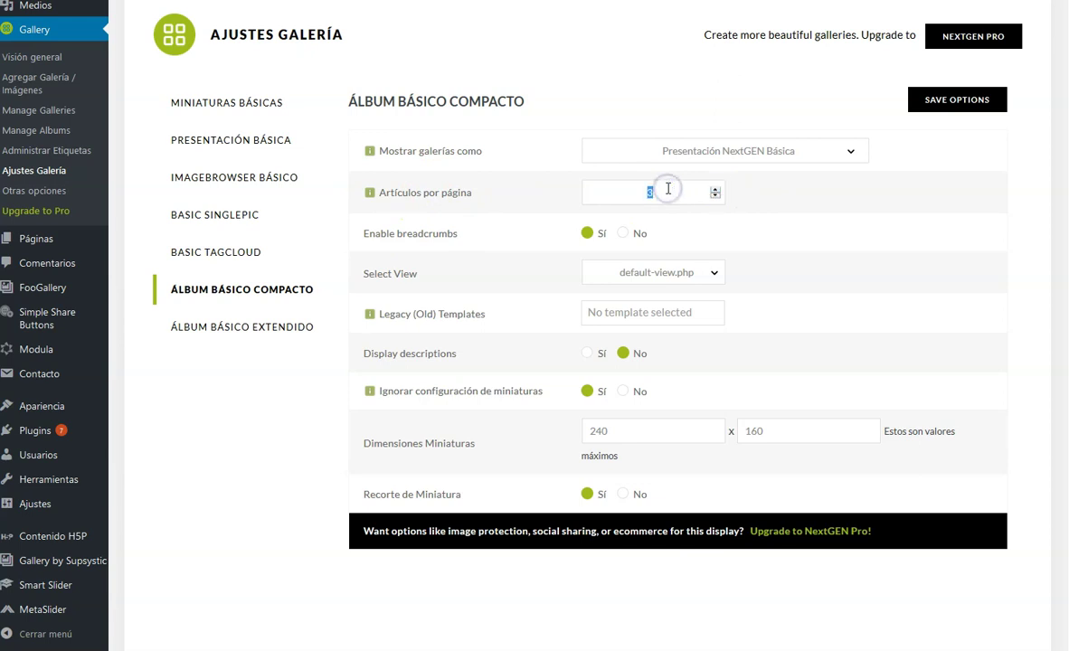
left_click(893, 228)
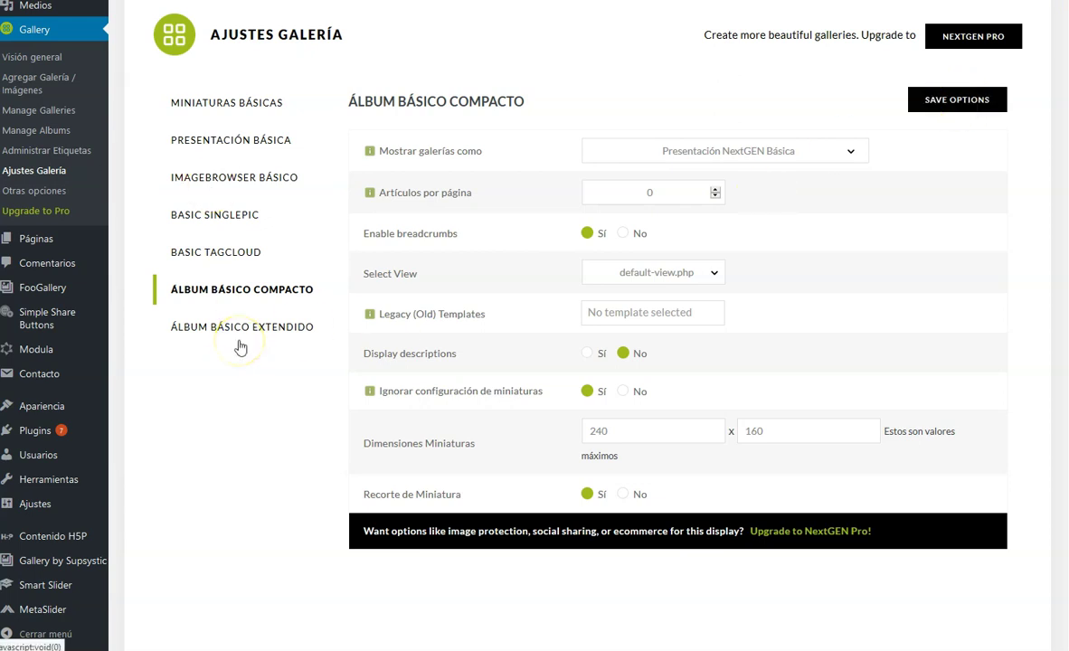
left_click(925, 109)
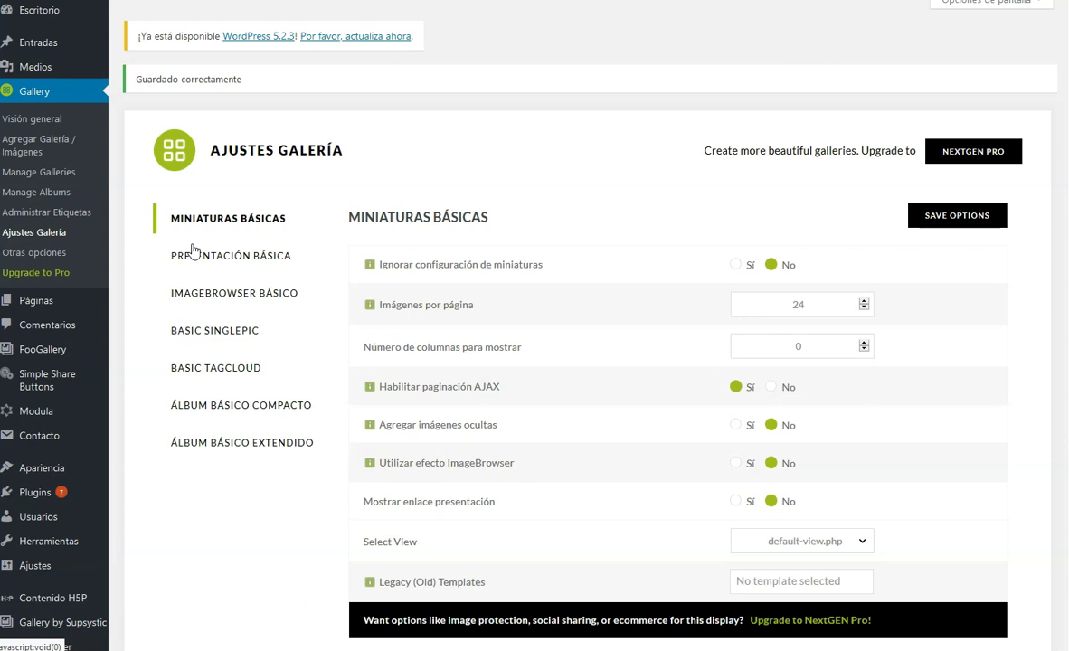
- Open the Vestibulum et ullamcorper mauris post for editing and select the Animales gallery for insertion with NextGEN
left_click(53, 117)
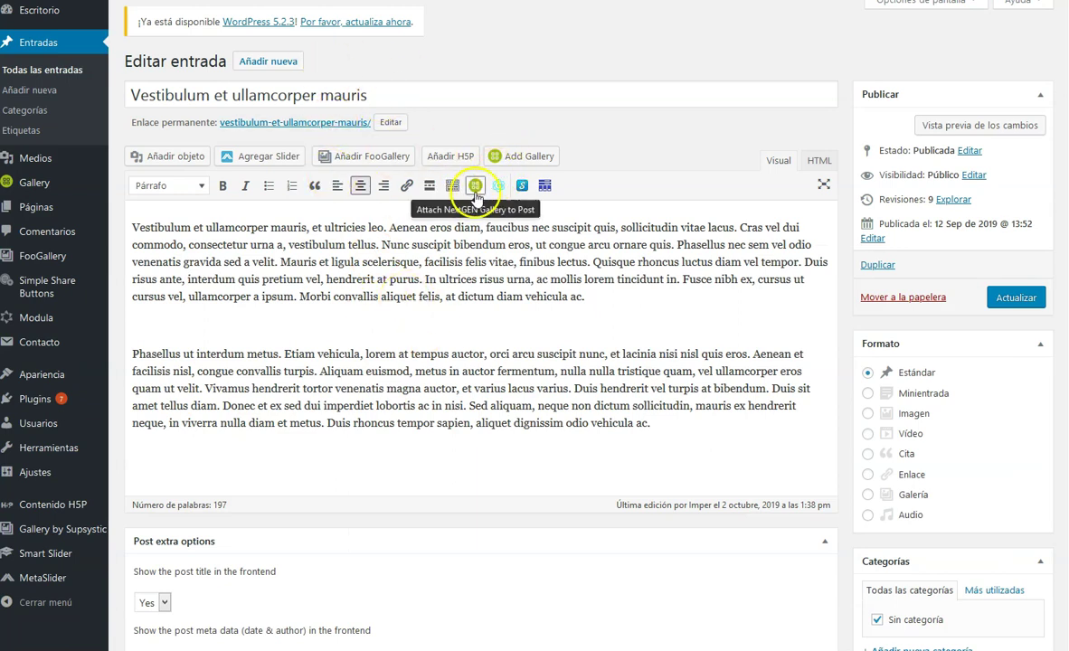
left_click(508, 162)
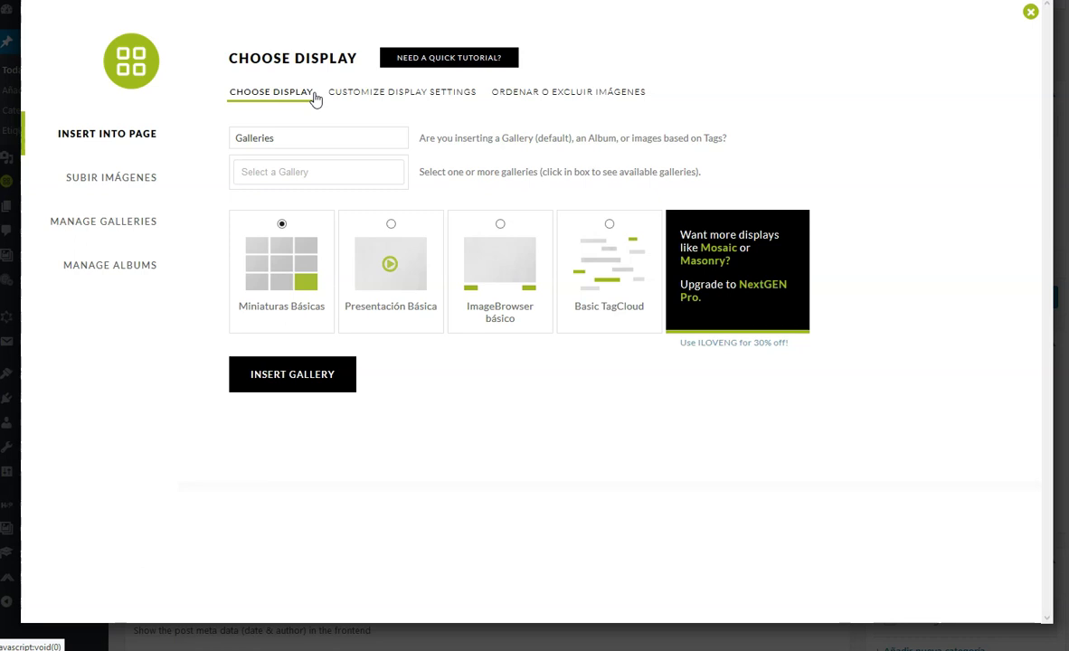
left_click(307, 137)
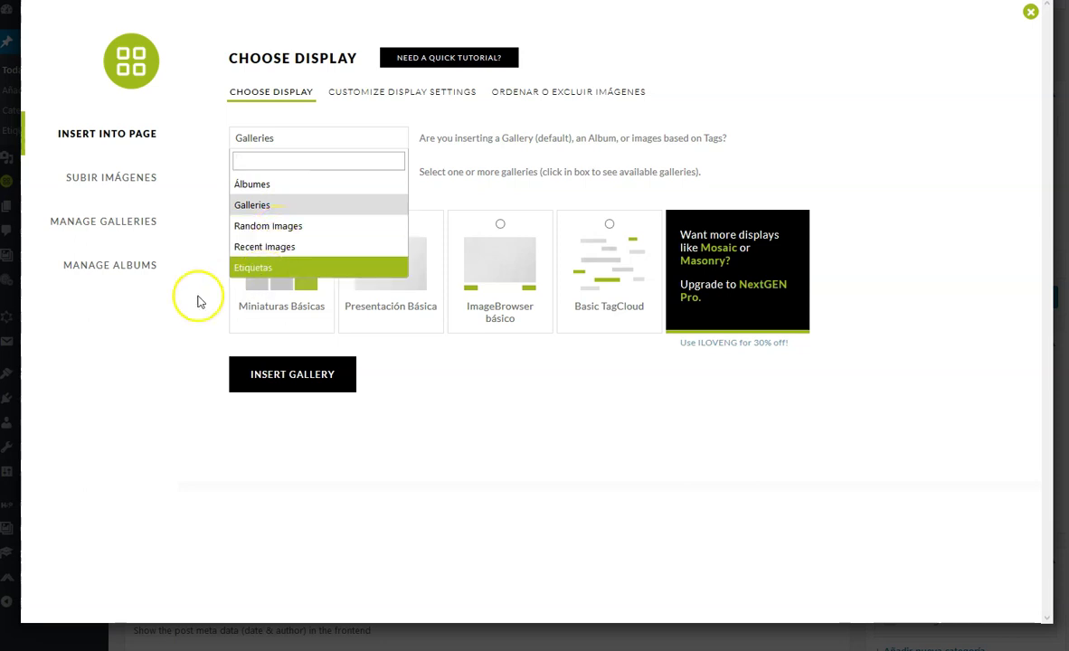
left_click(190, 187)
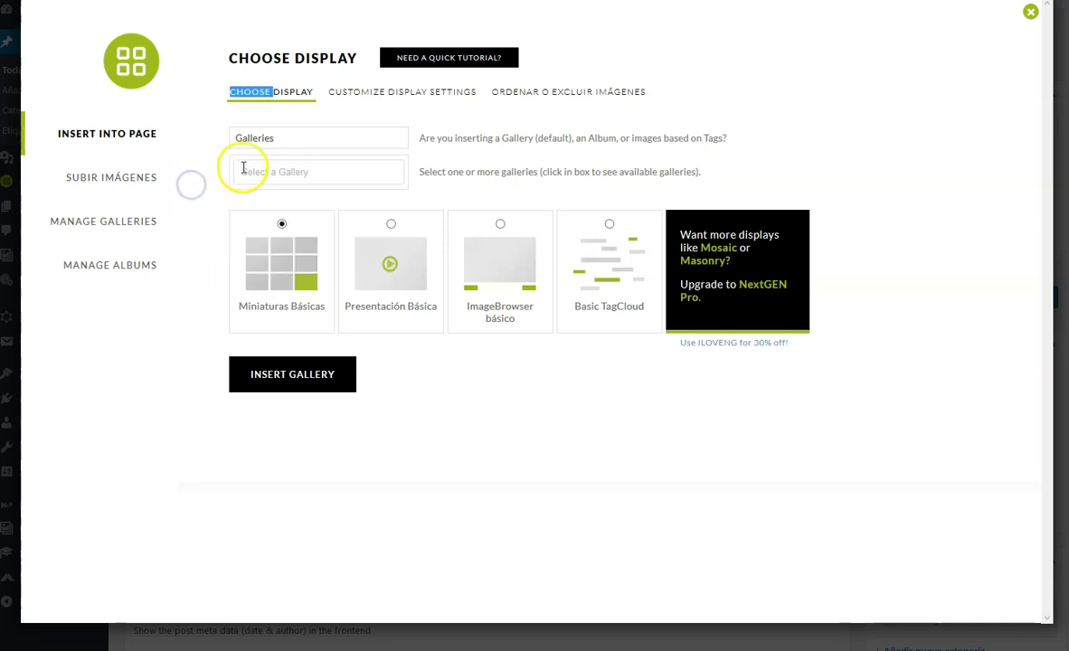
left_click(284, 171)
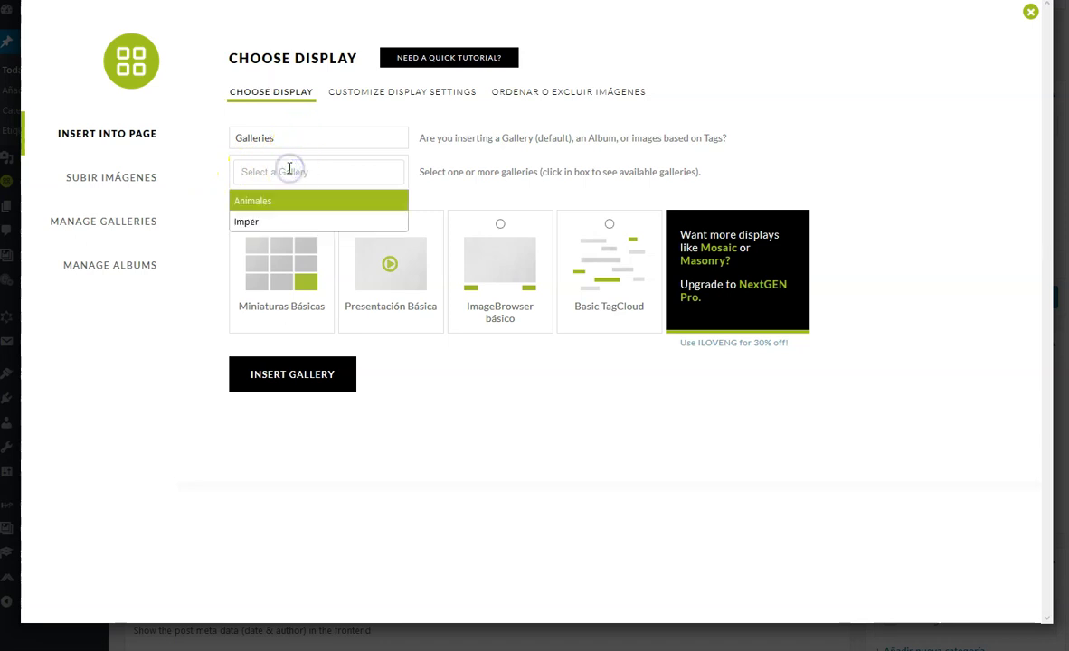
left_click(263, 198)
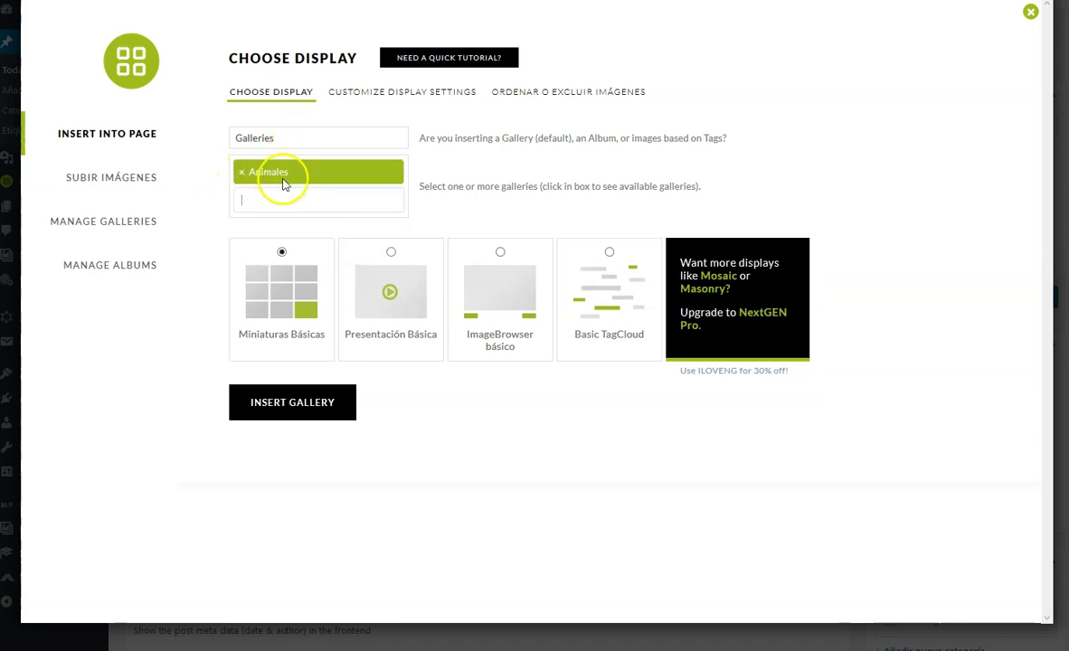
- Try adding the Imper gallery to the selection alongside Animales, and remove it again
left_click(281, 201)
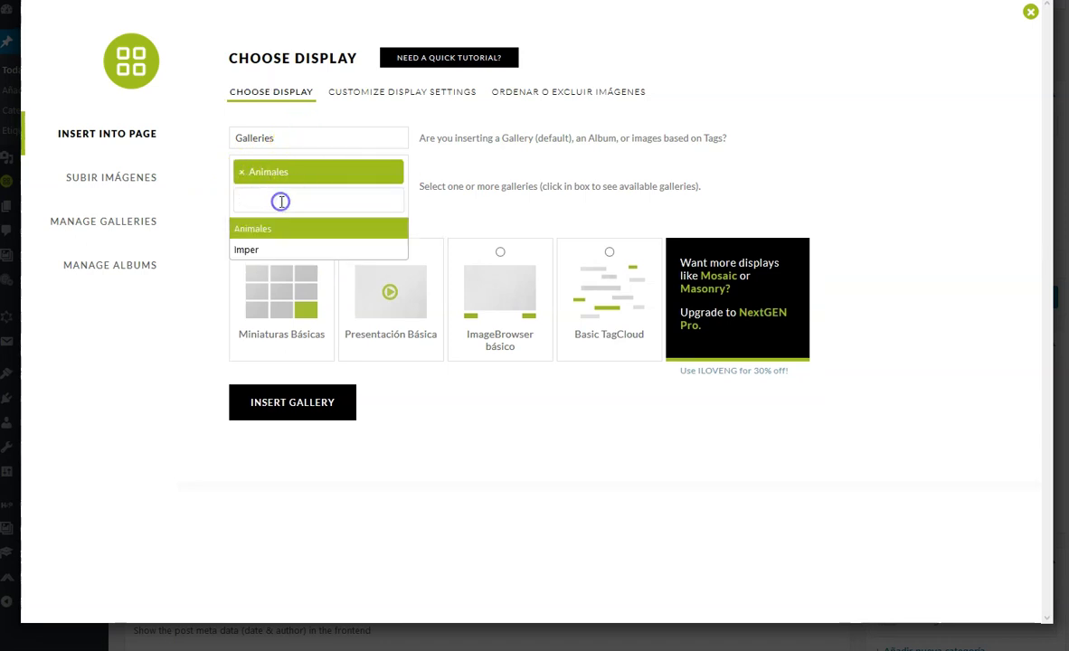
left_click(257, 251)
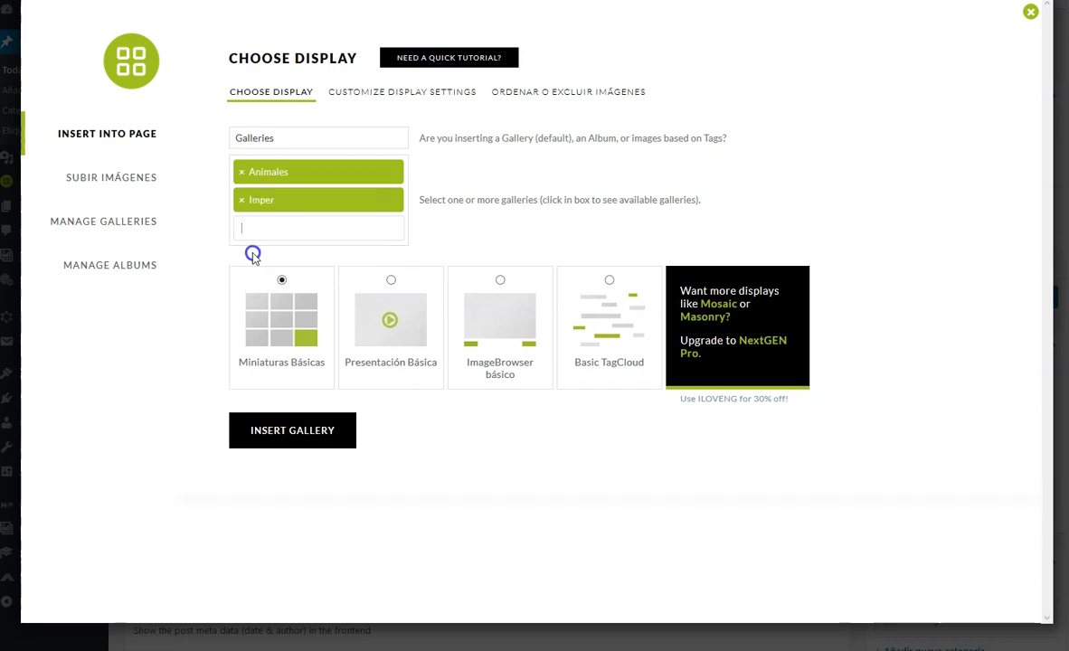
left_click(241, 200)
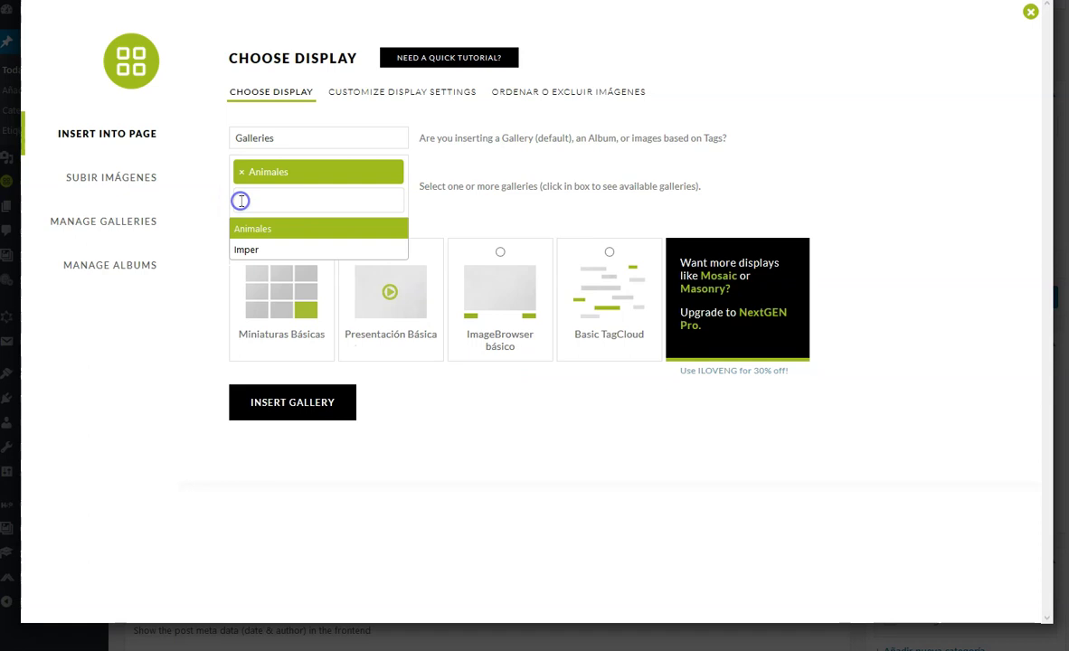
left_click(486, 230)
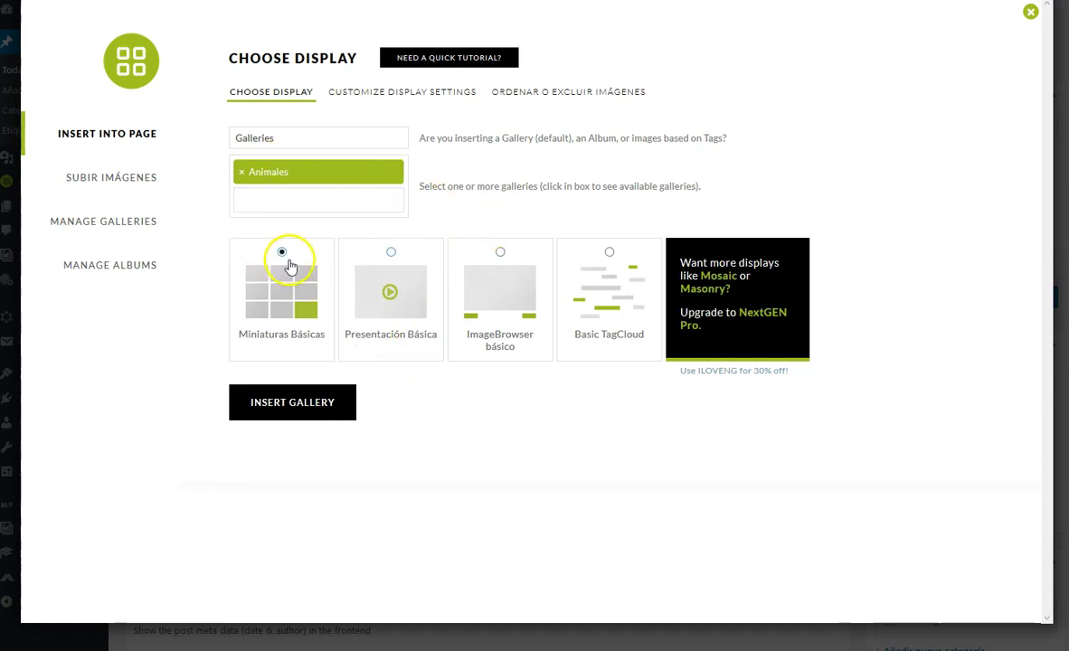
- Insert the Animales gallery into the post with the ImageBrowser básico display, and update the post
left_click(359, 325)
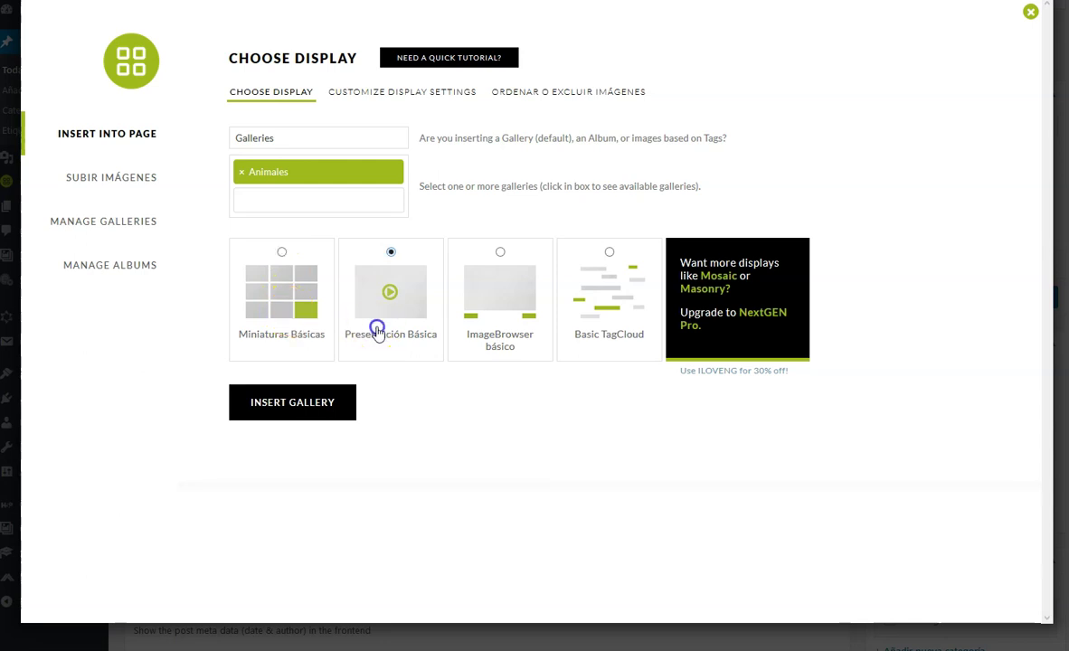
left_click(519, 320)
left_click(576, 304)
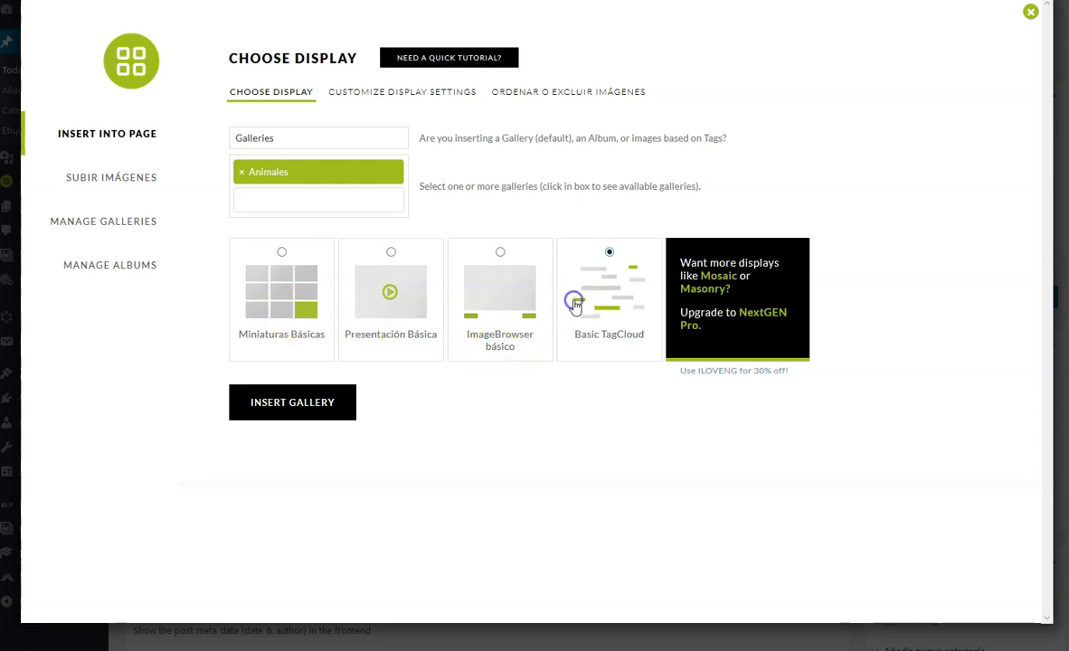
left_click(503, 309)
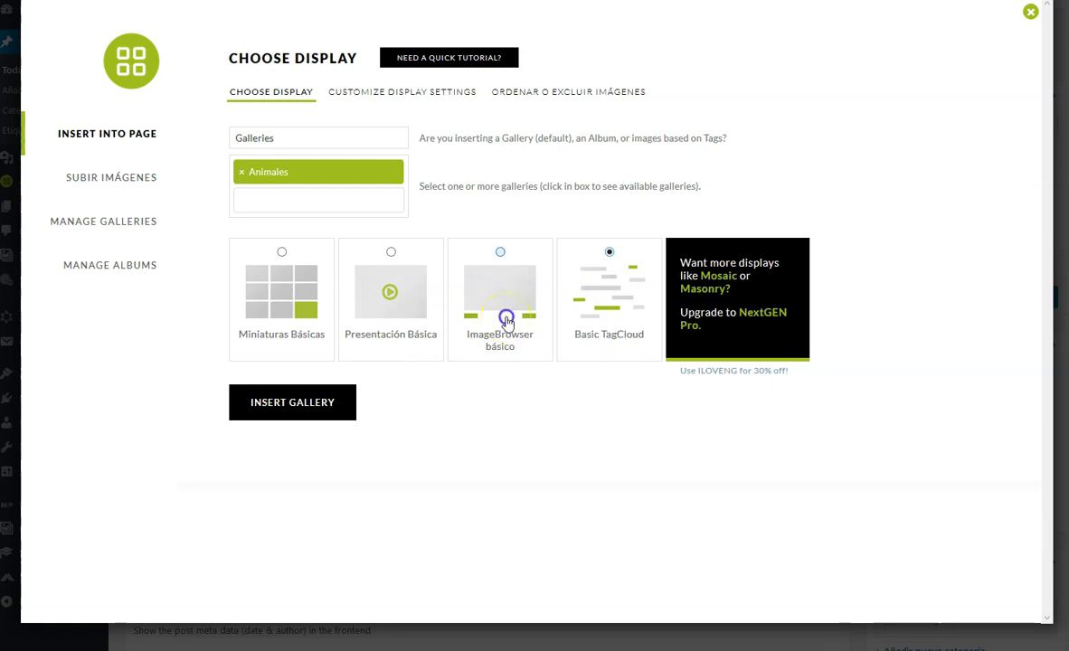
left_click(290, 409)
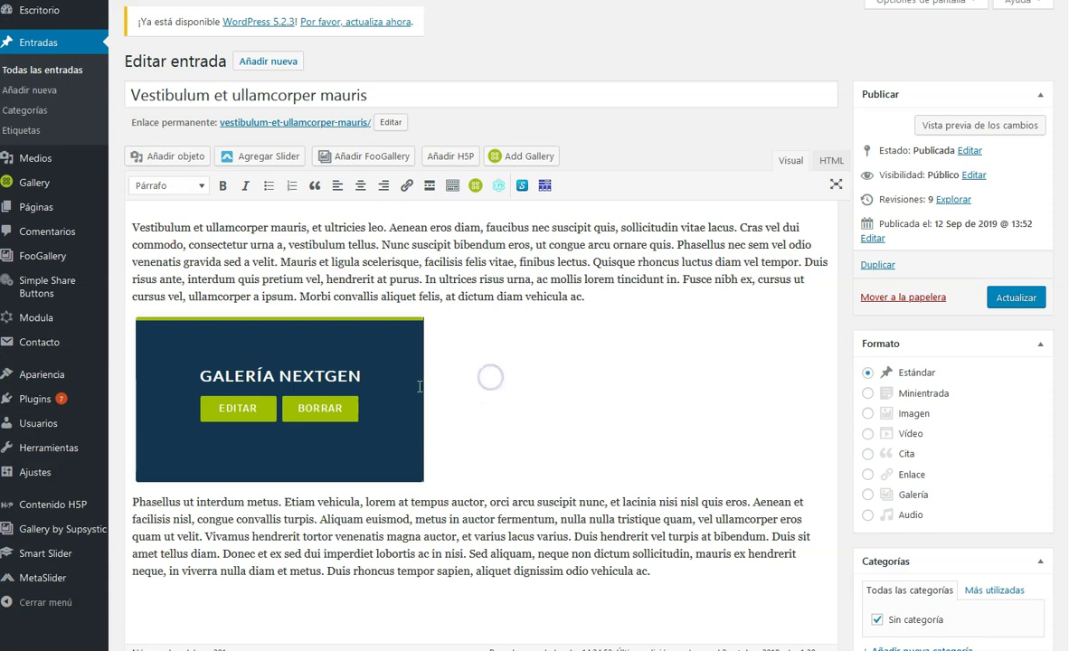
left_click(1009, 298)
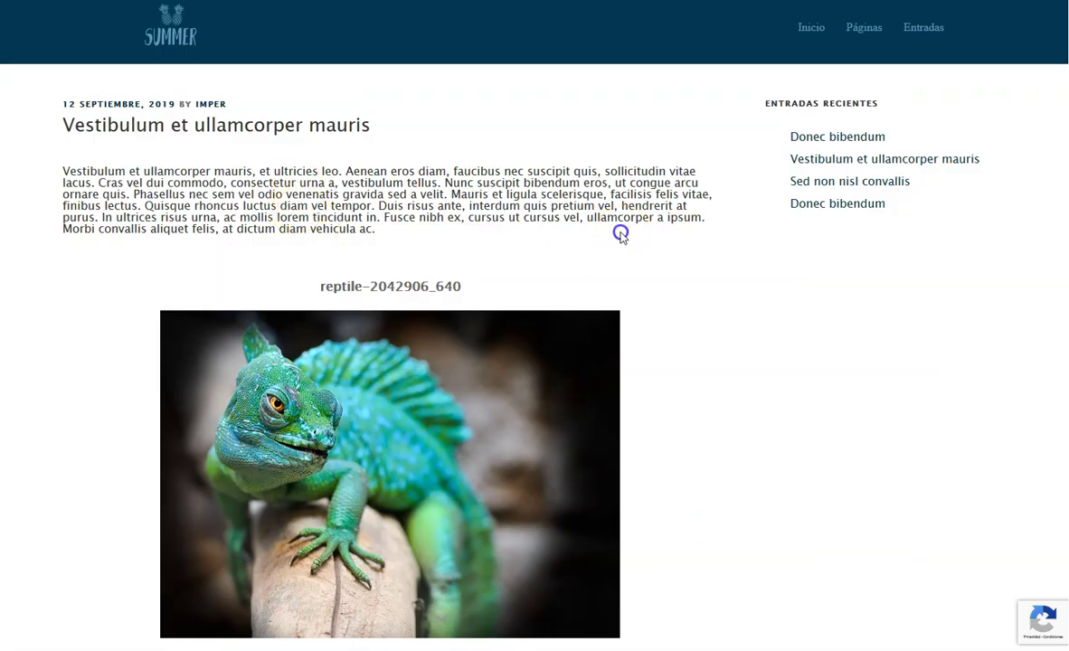
- Examine the ImageBrowser gallery in the published post, including its image titles and forward navigation through the animal photos
scroll(620, 232, "down", 3)
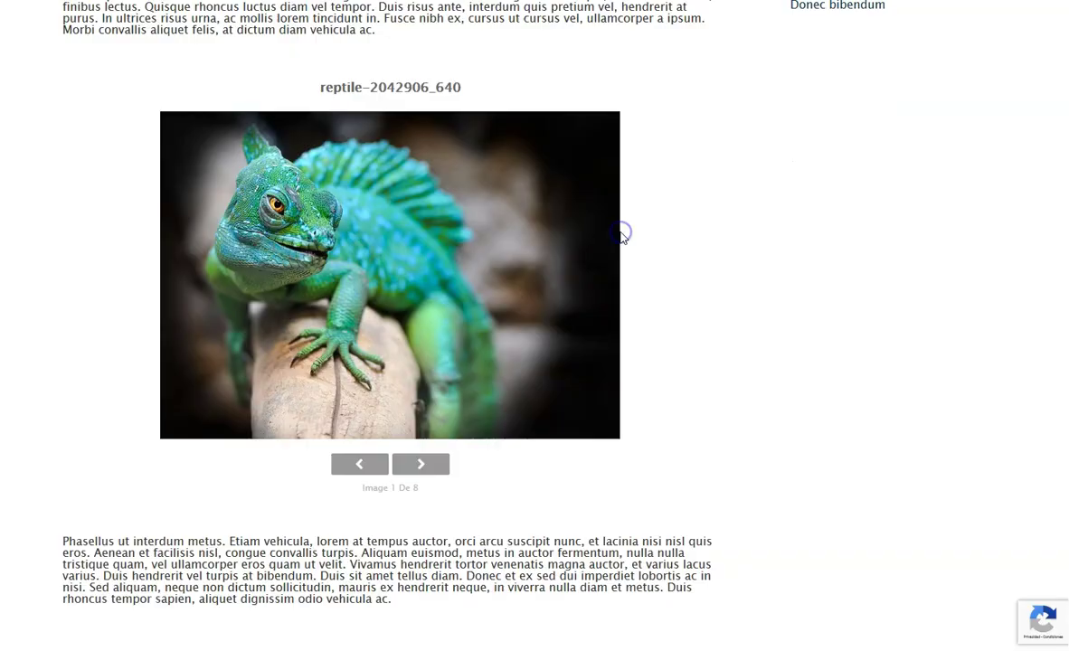
scroll(621, 236, "down", 2)
scroll(620, 240, "up", 3)
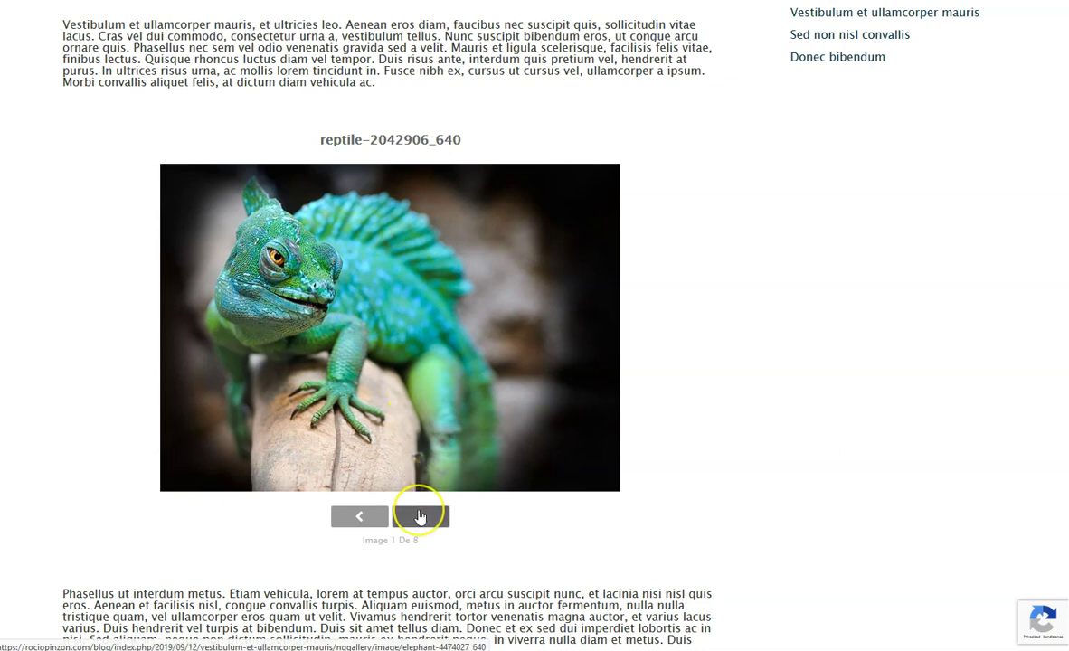
left_click(419, 517)
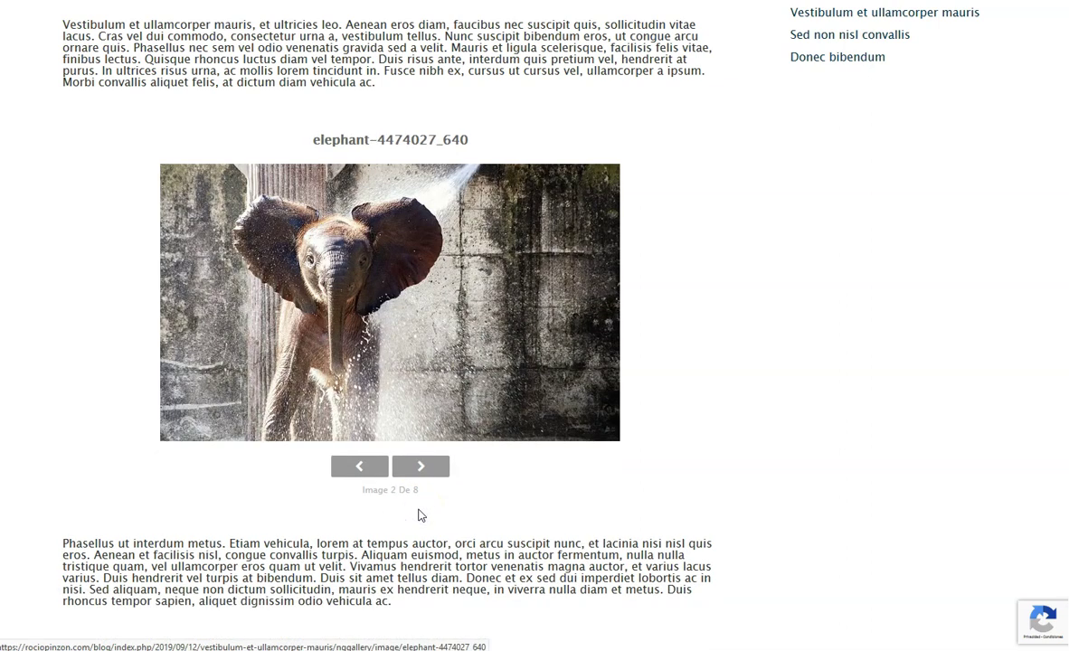
left_click_drag(346, 142, 396, 143)
double_click(470, 142)
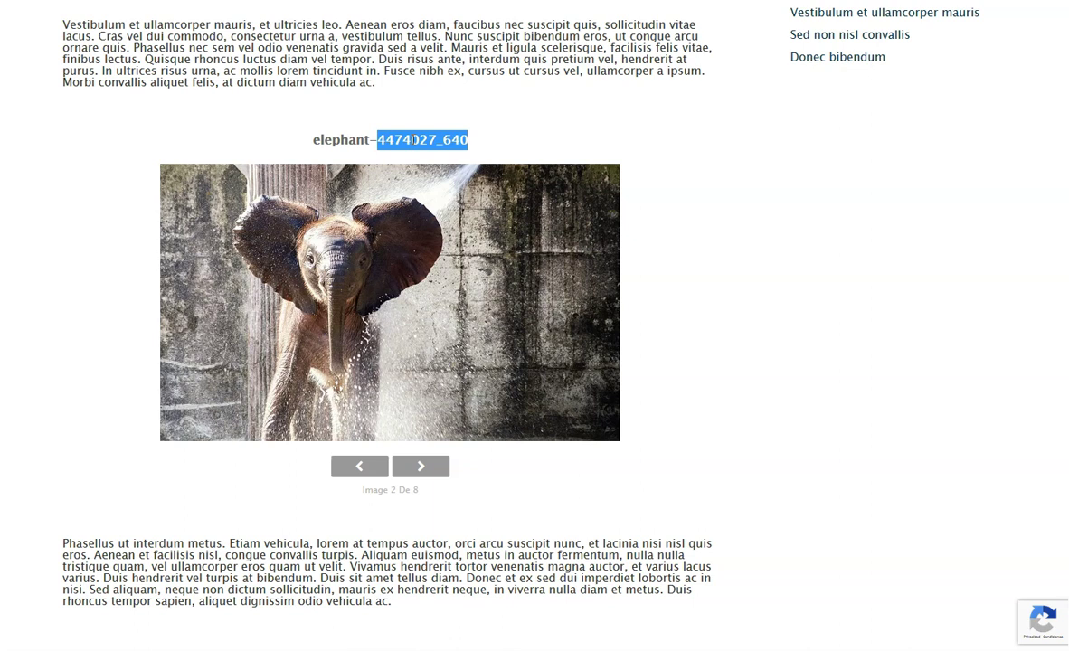
double_click(323, 142)
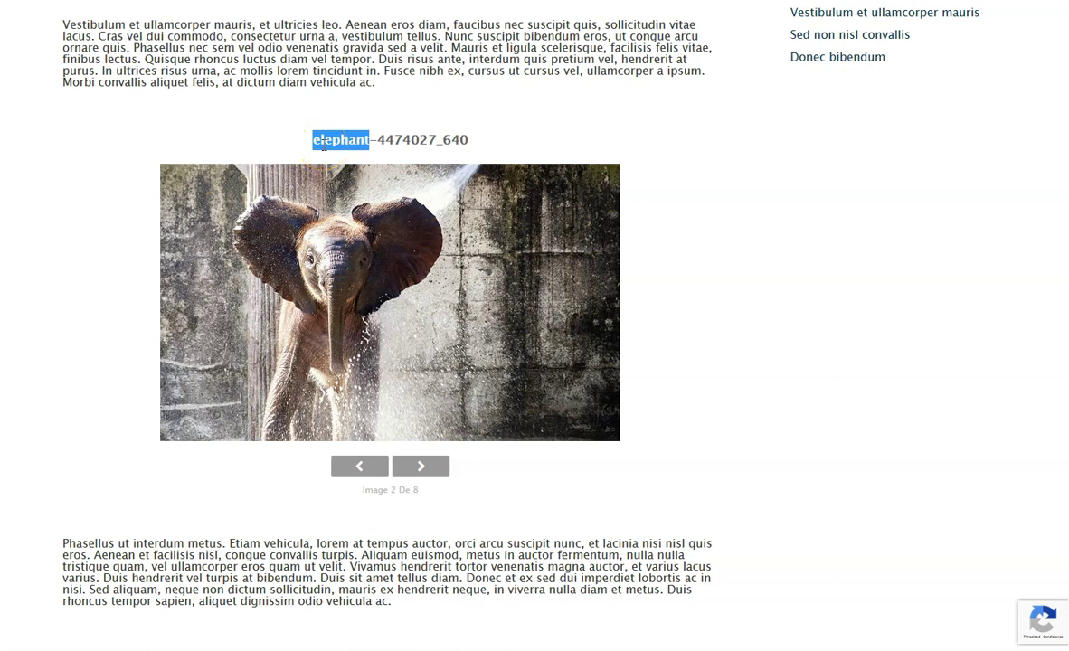
left_click(419, 463)
left_click(427, 497)
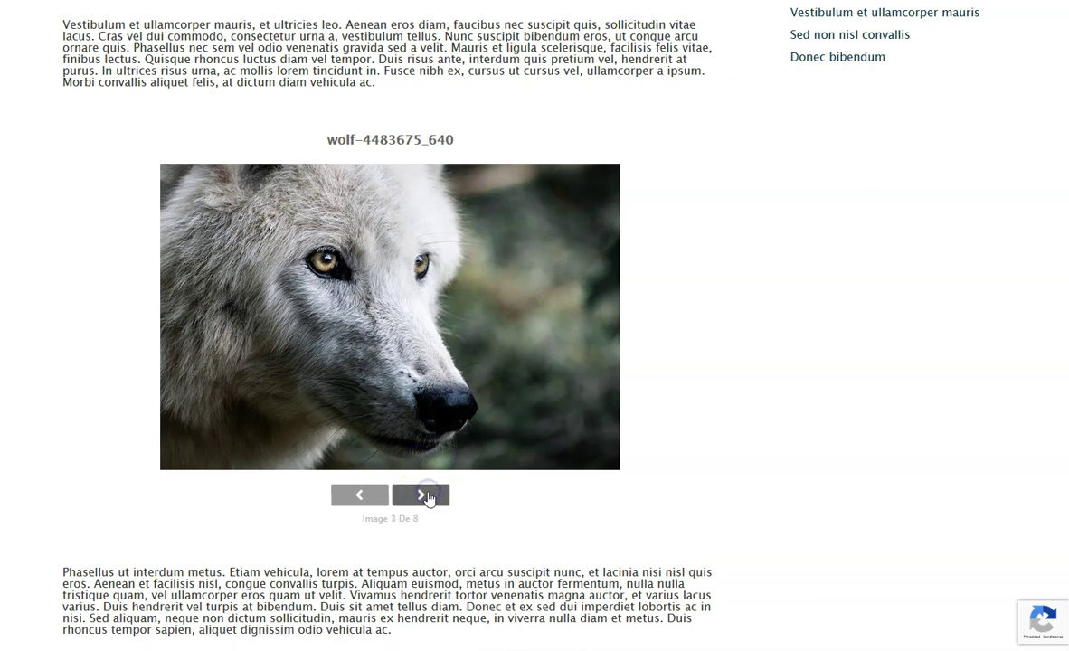
left_click(421, 502)
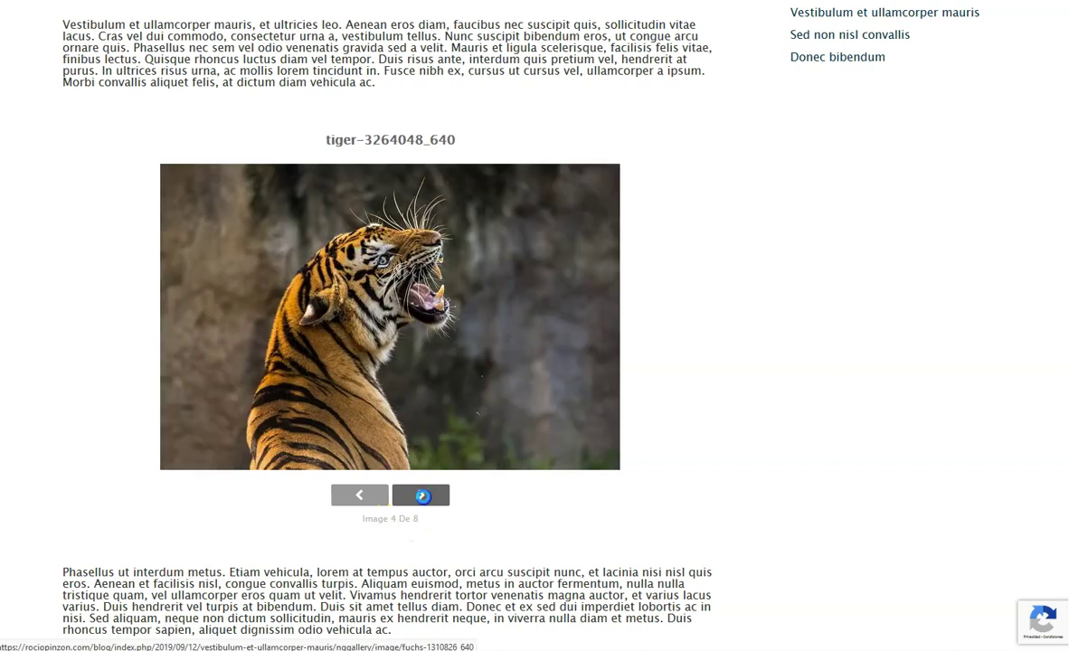
left_click(422, 496)
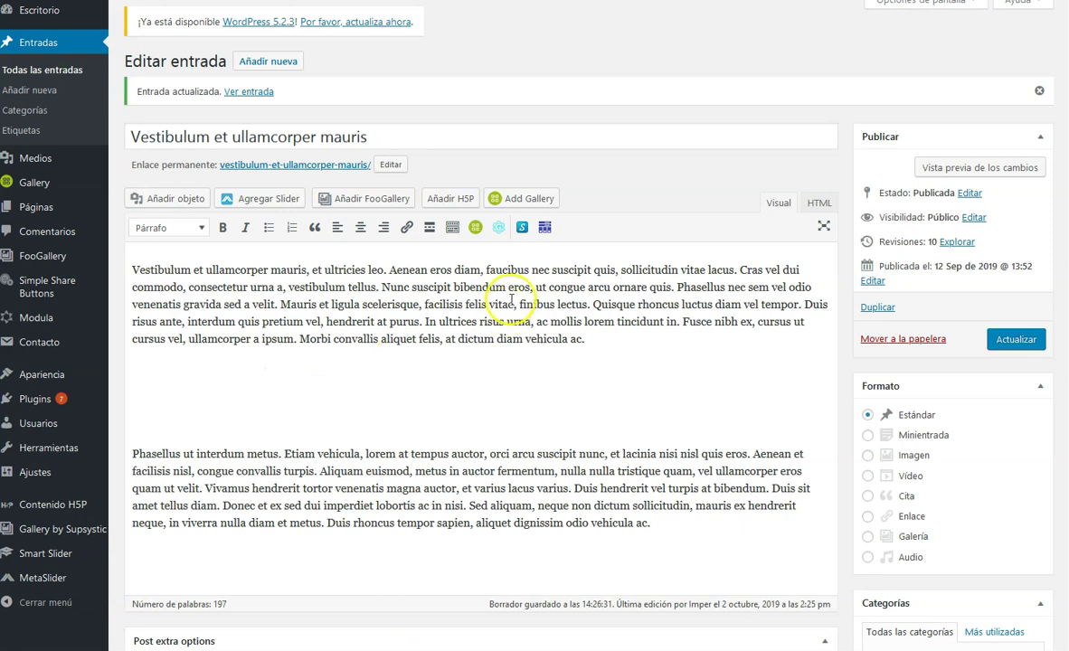
- Insert the Animales gallery into the post with the Miniaturas Básicas display, and update the post
left_click(524, 207)
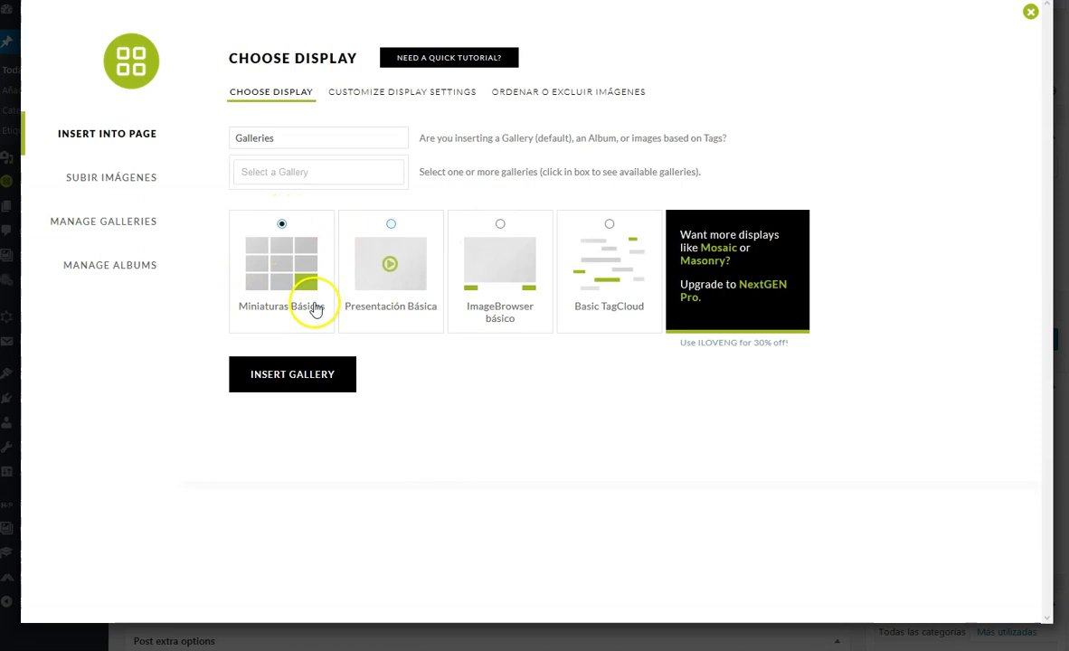
left_click(329, 178)
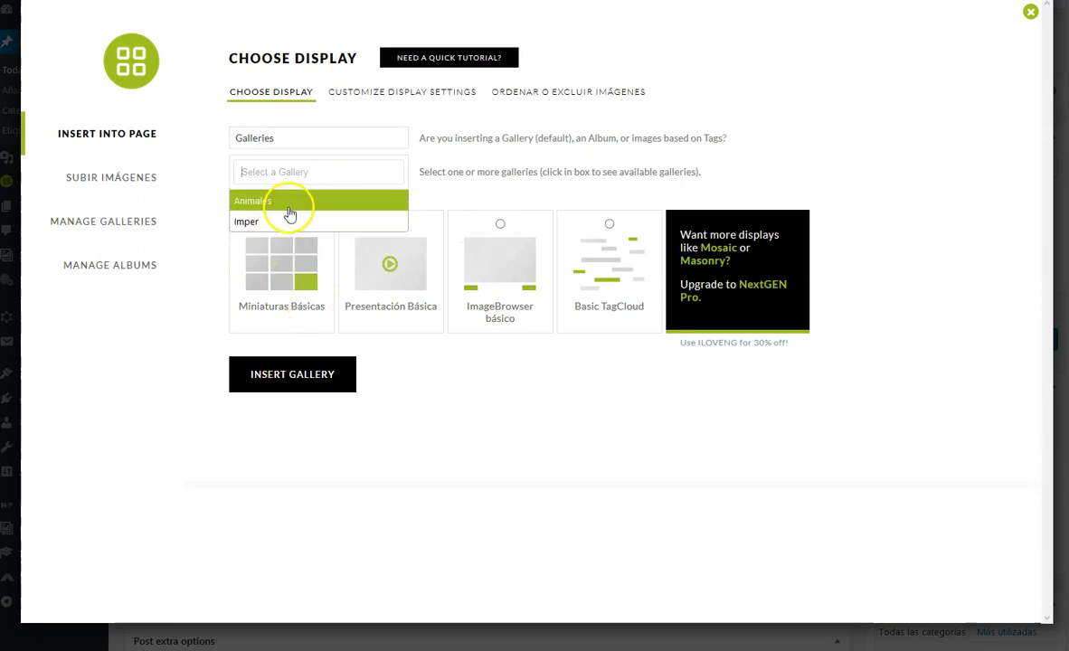
left_click(288, 206)
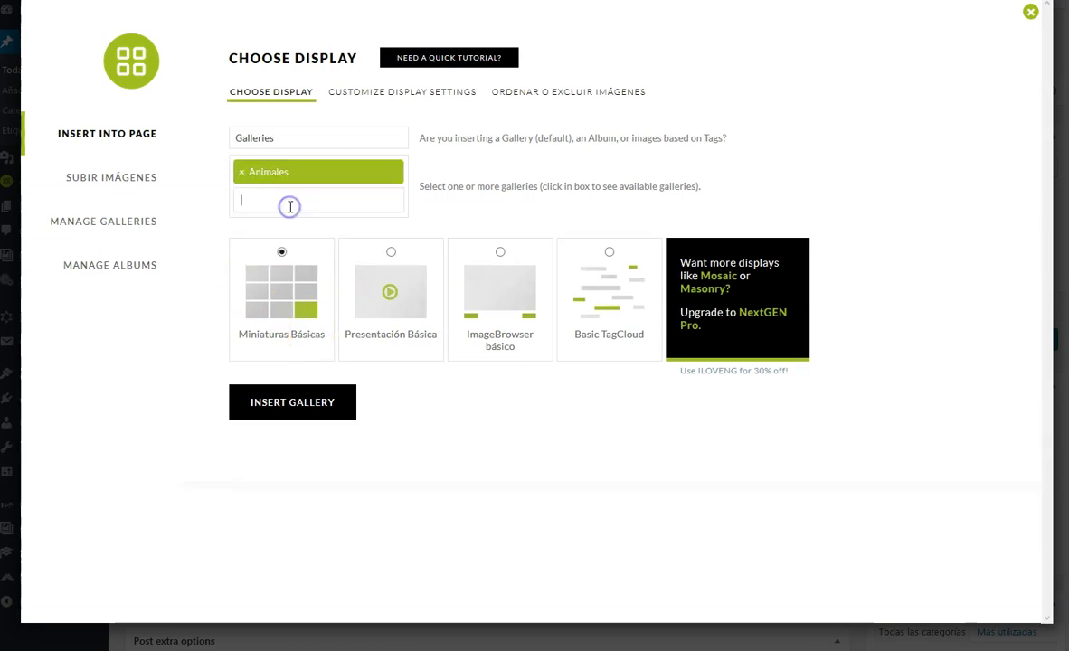
left_click(298, 414)
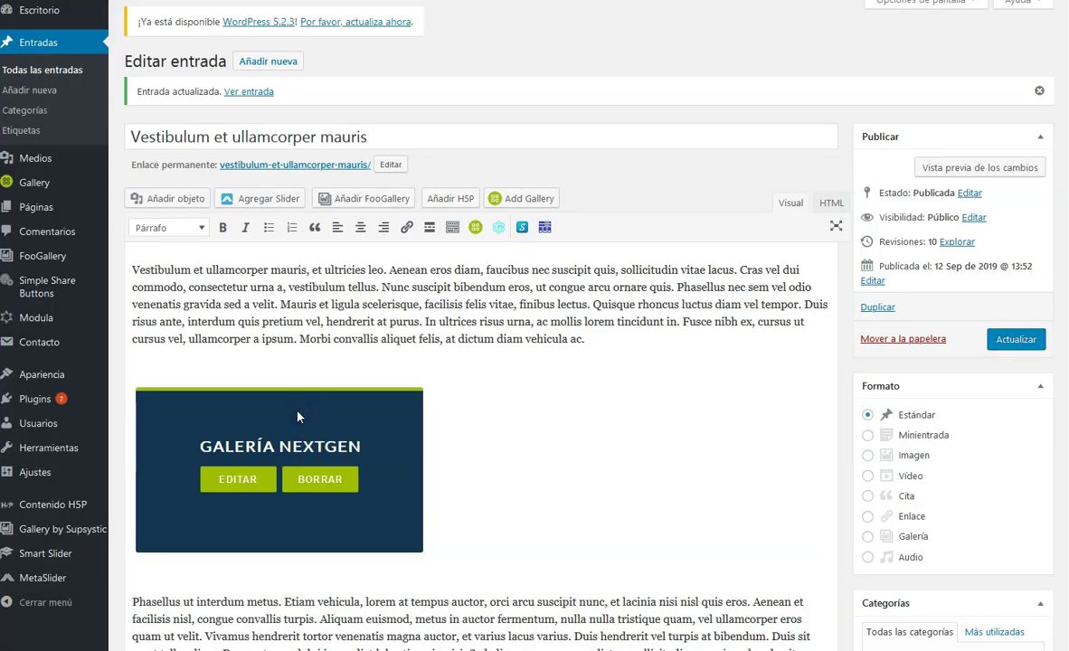
left_click(1007, 344)
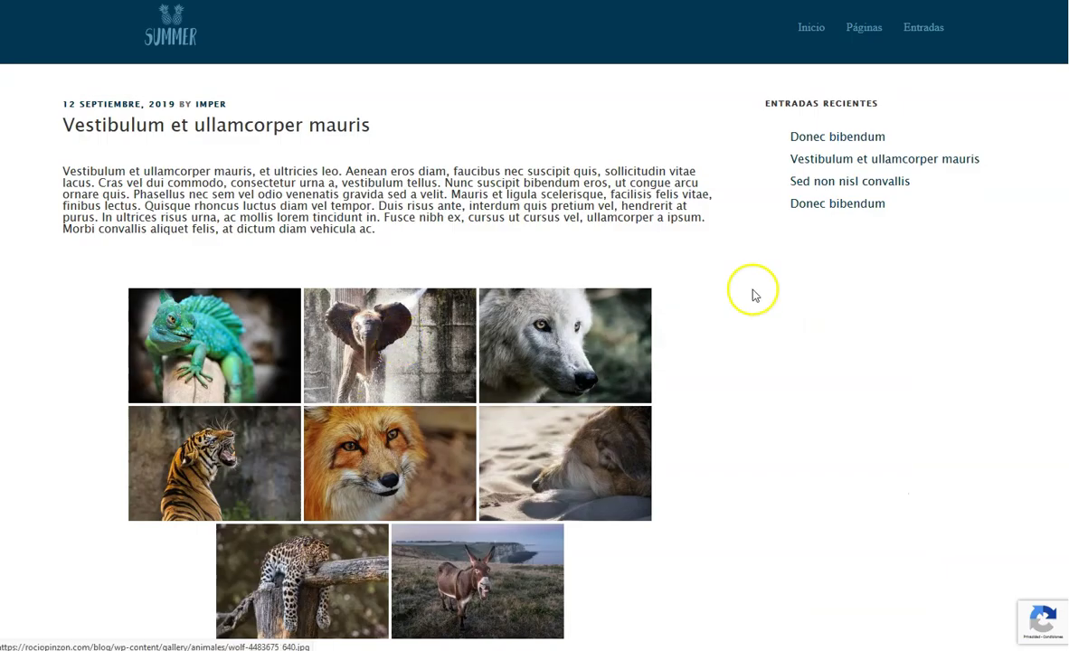
- Examine the thumbnail gallery in the published post and how the reptile image and its caption appear when enlarged
scroll(753, 294, "down", 2)
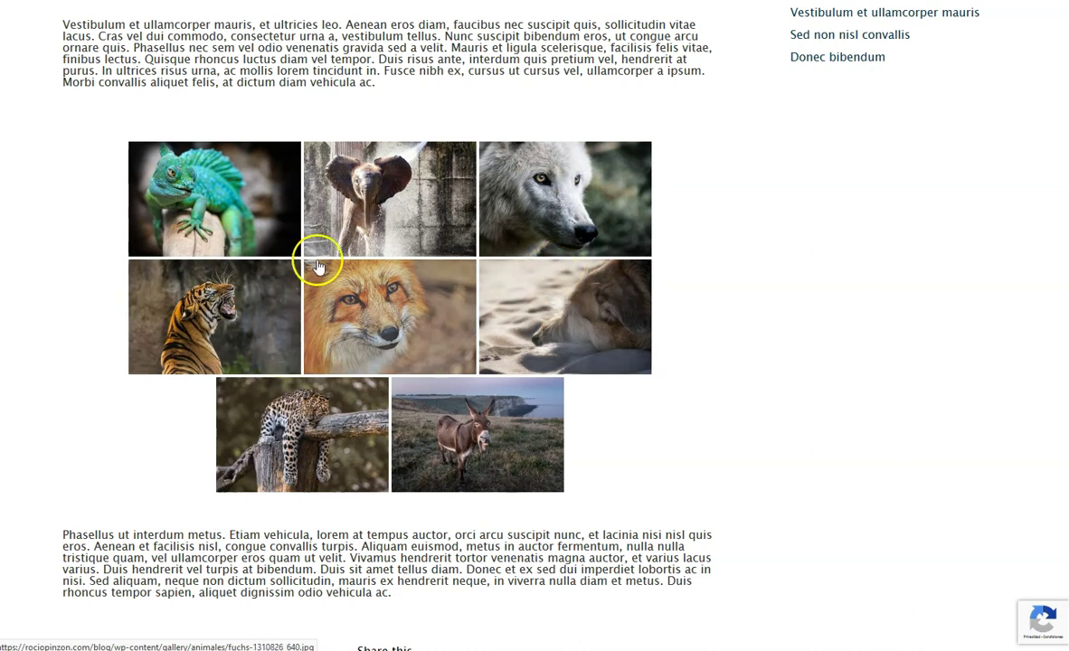
left_click(246, 222)
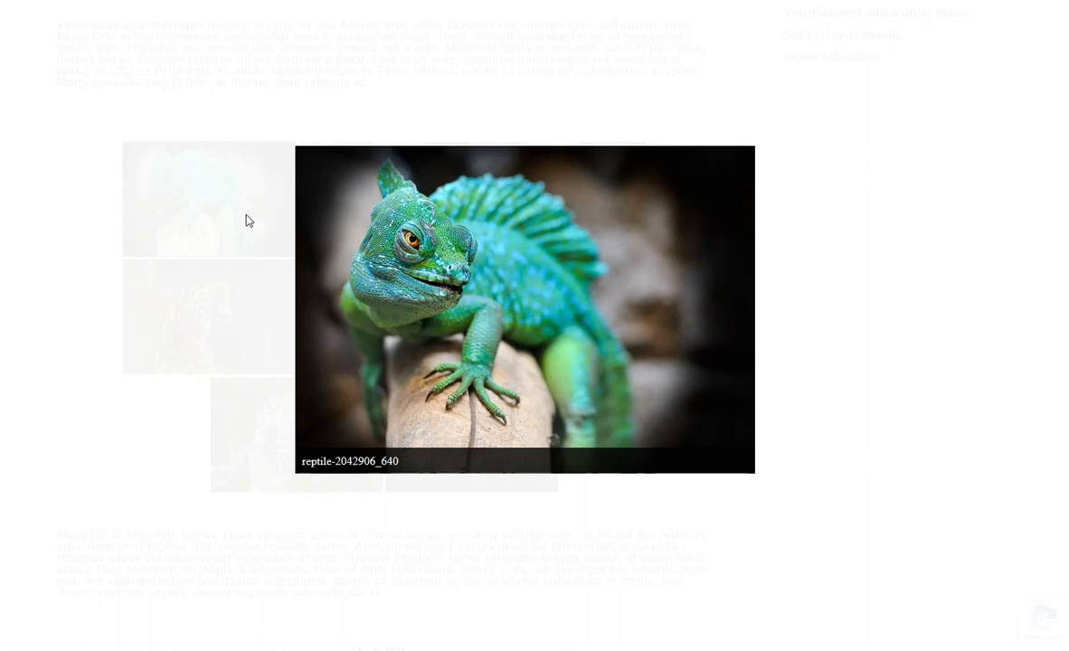
left_click(341, 457)
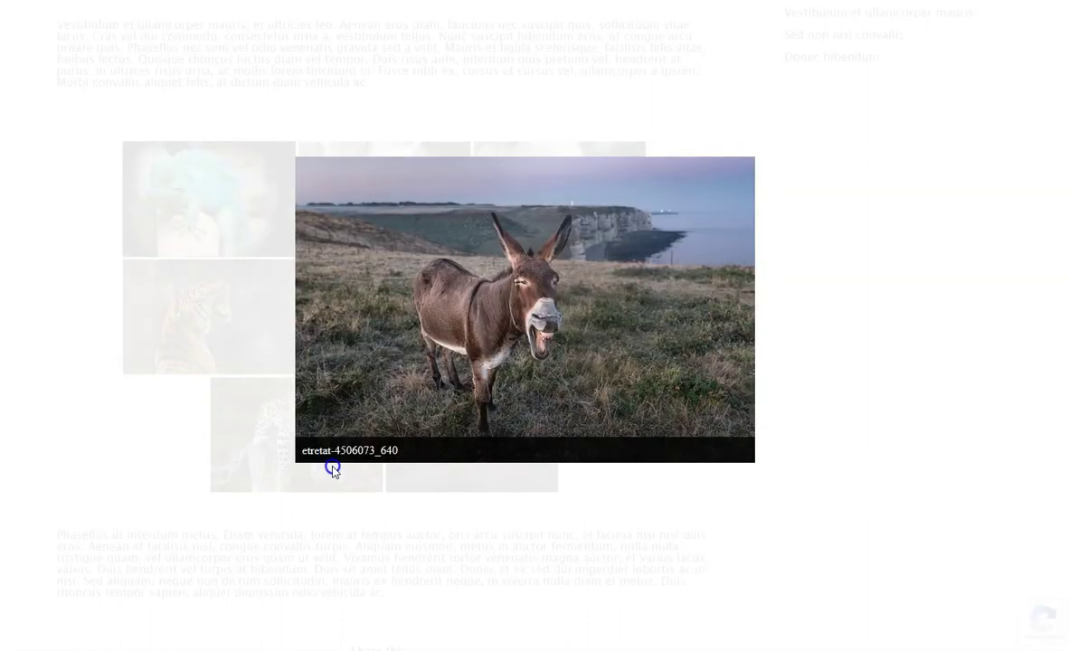
left_click(332, 468)
left_click(193, 213)
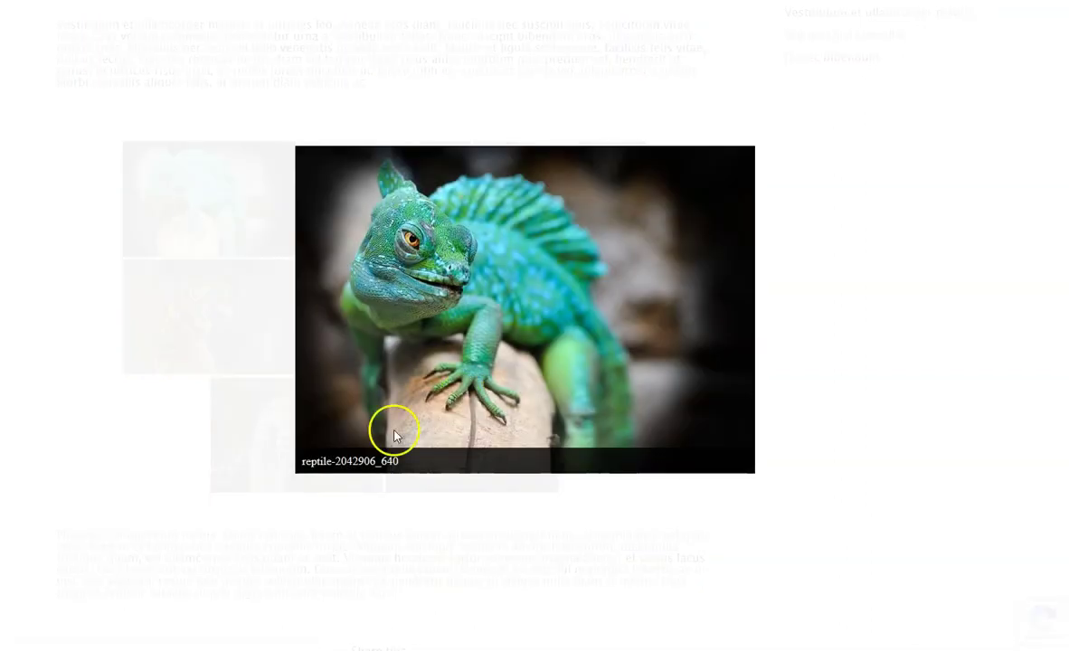
left_click(356, 462)
left_click(766, 415)
- Enlarge the reptile image, advance through the following images to the fox, and close the enlarged view
left_click(224, 215)
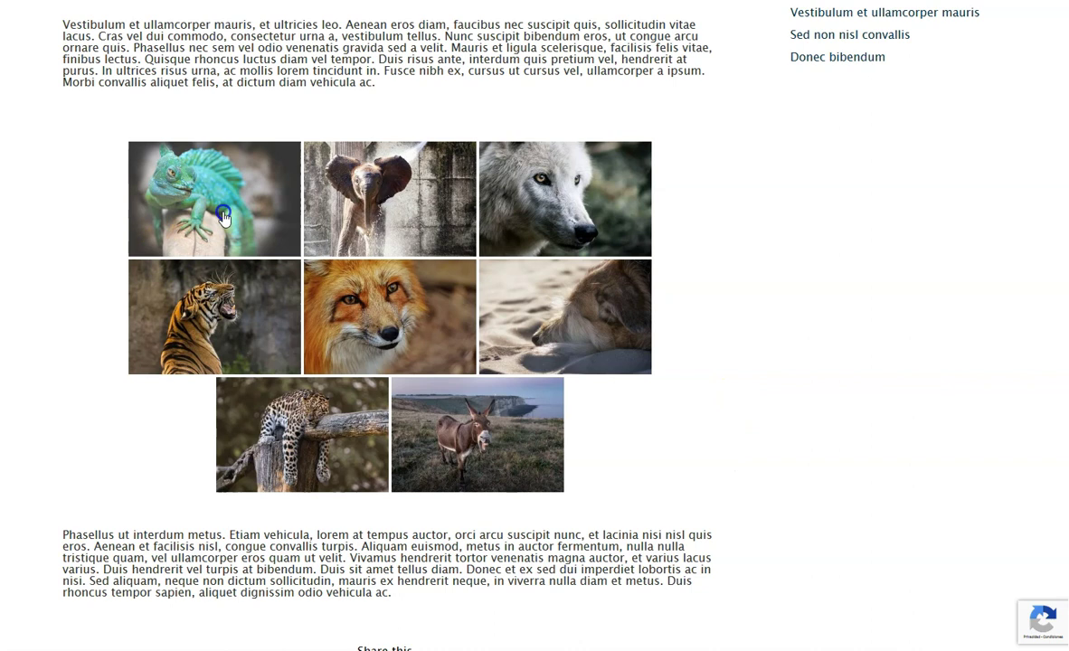
key("Right")
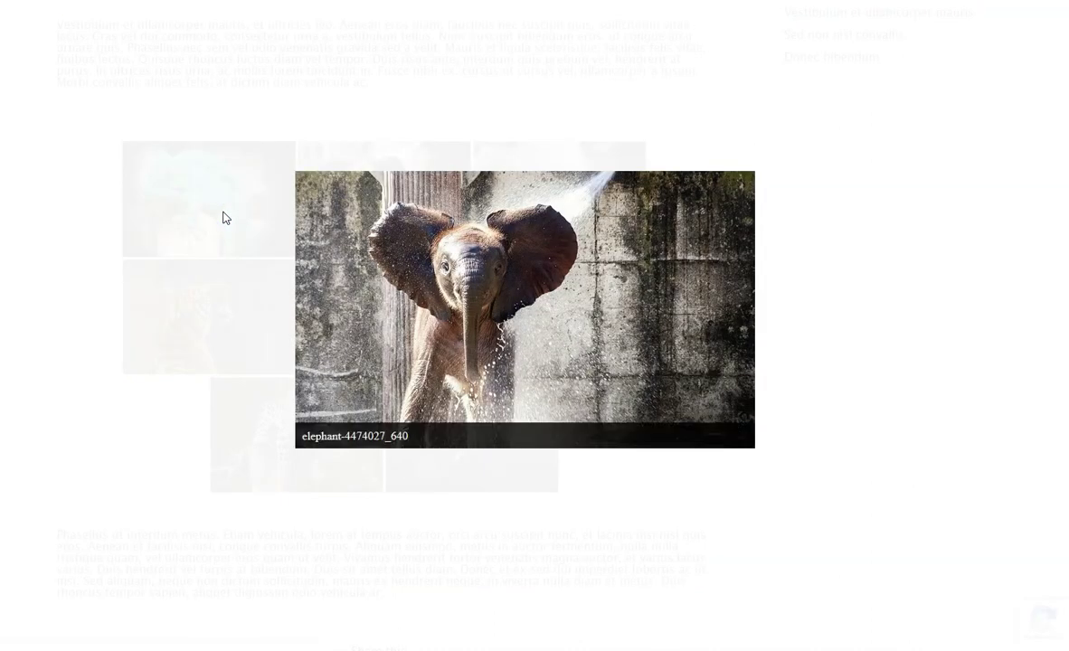
key("Right")
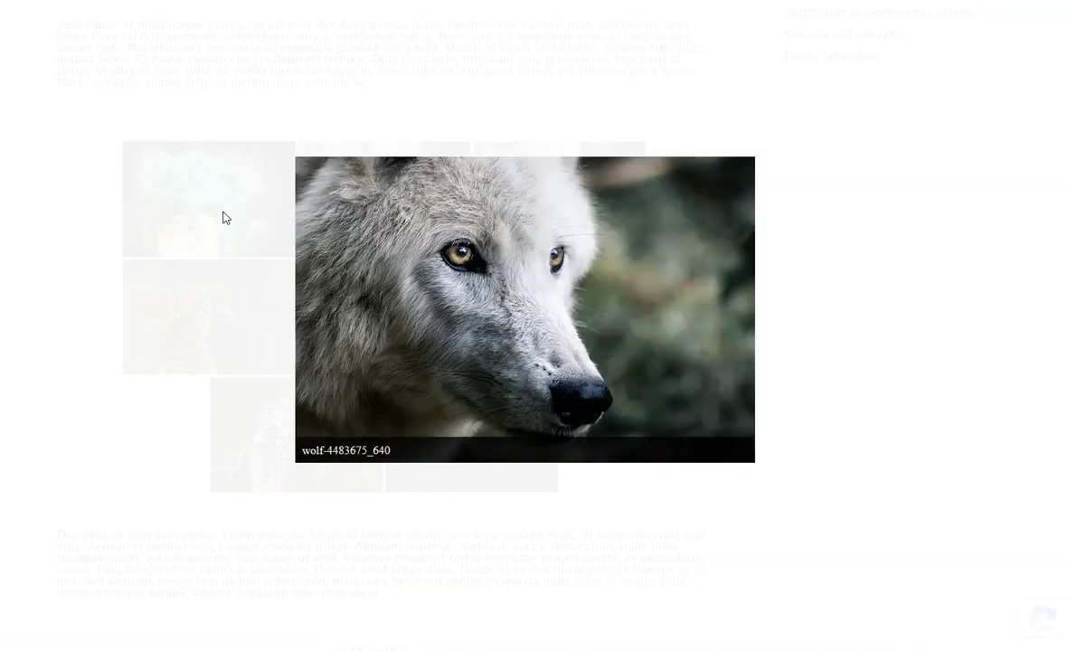
key("Right")
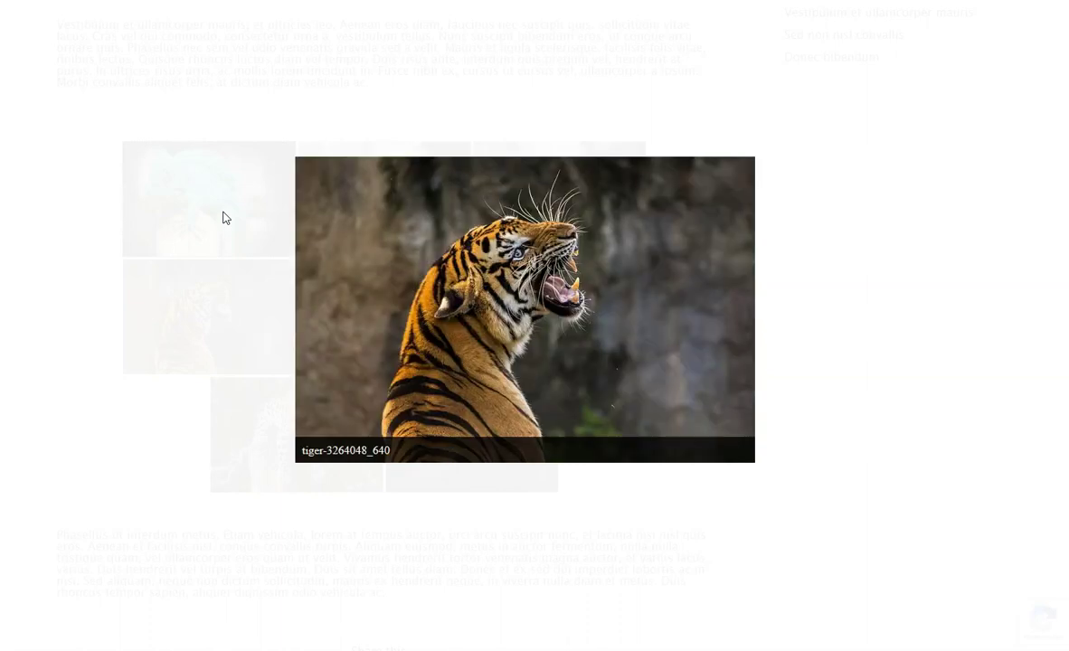
key("Right")
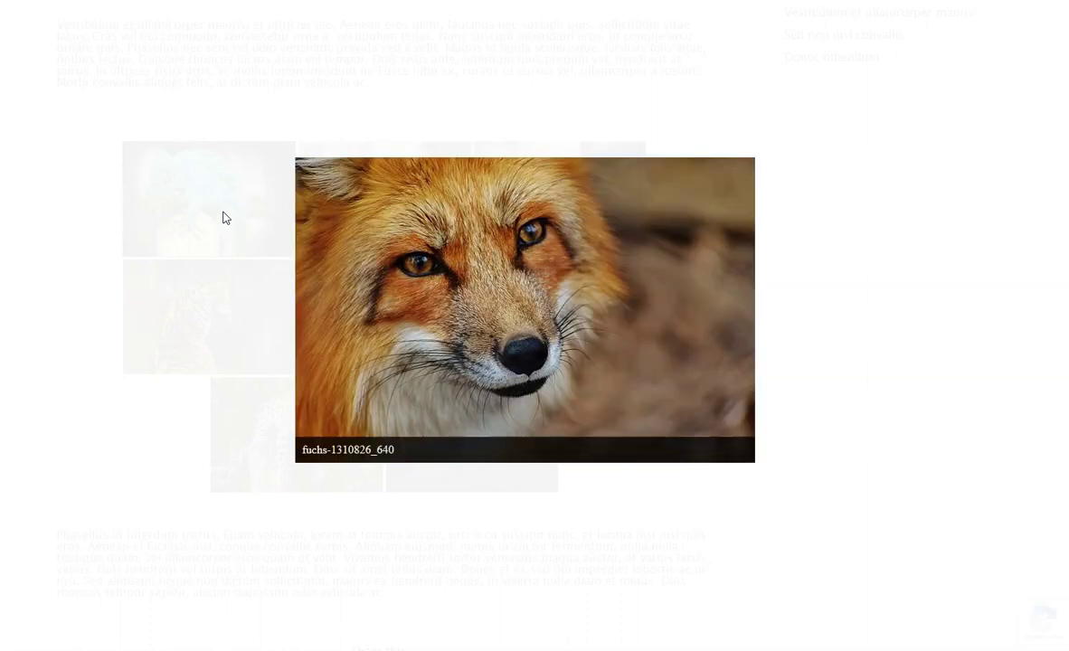
left_click(861, 75)
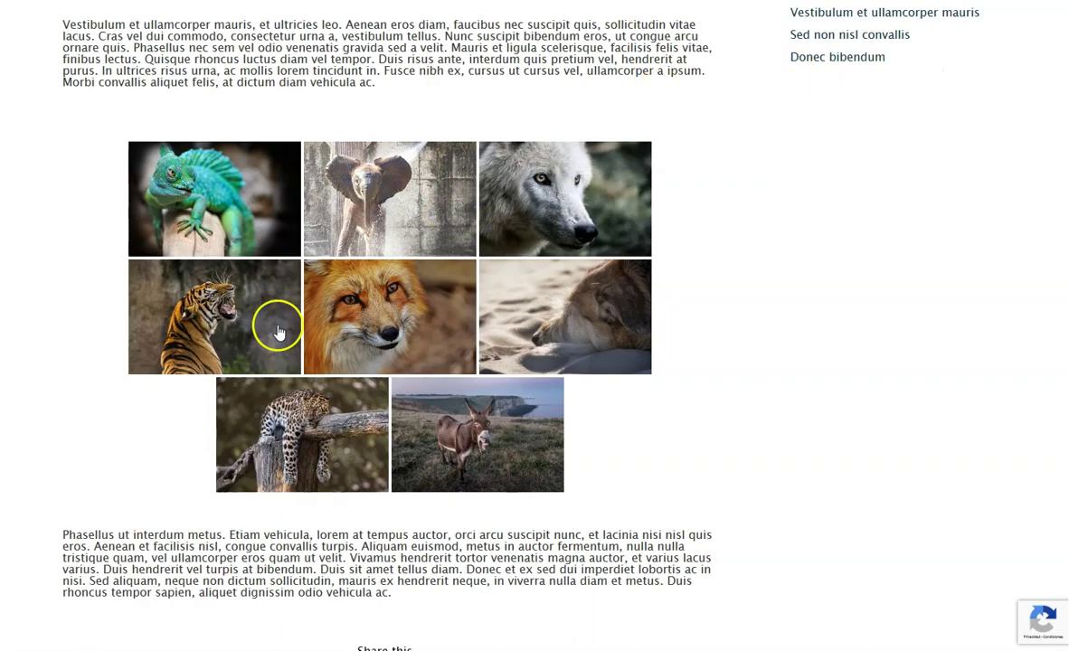
- Check the enlarged view of the reptile image once more and return to the thumbnails
left_click(228, 208)
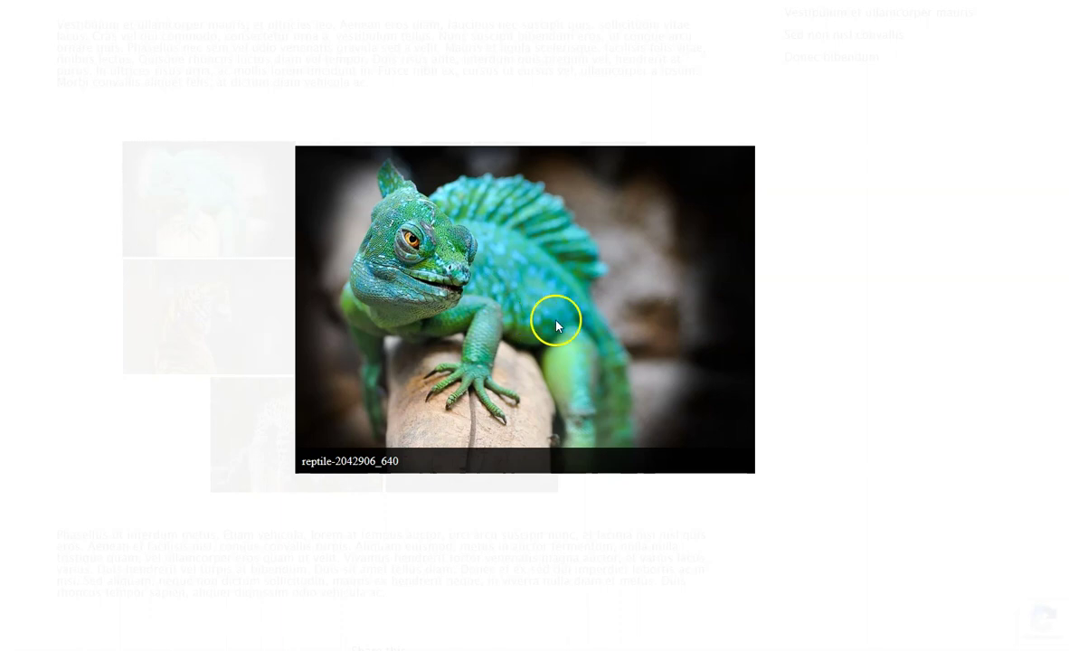
left_click(711, 329)
left_click(409, 471)
left_click(938, 322)
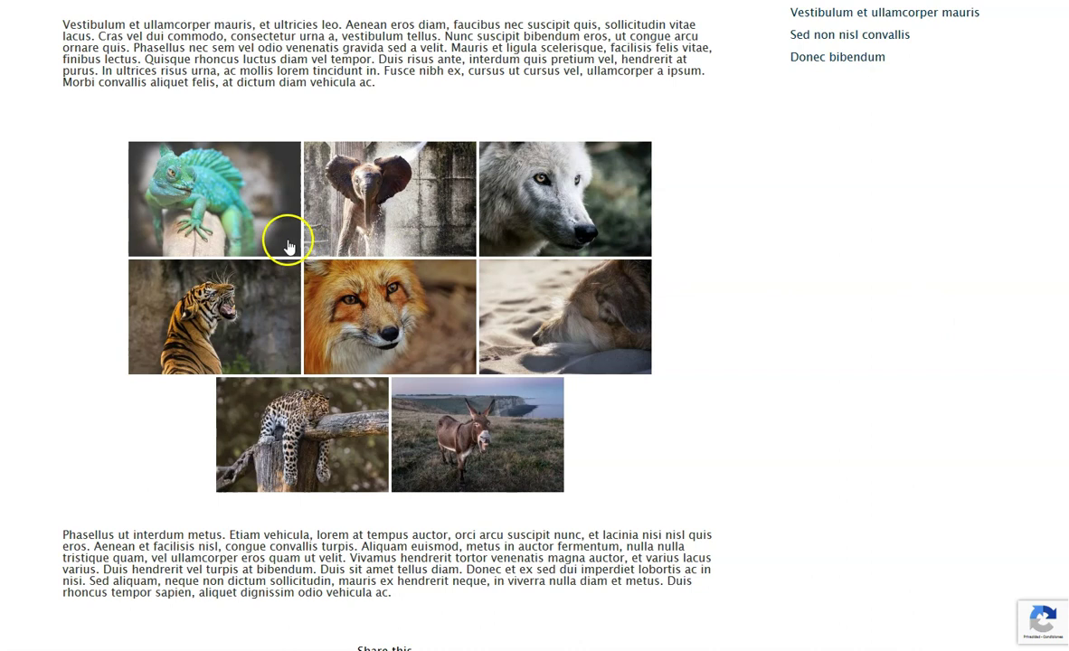
left_click(241, 251)
left_click(941, 26)
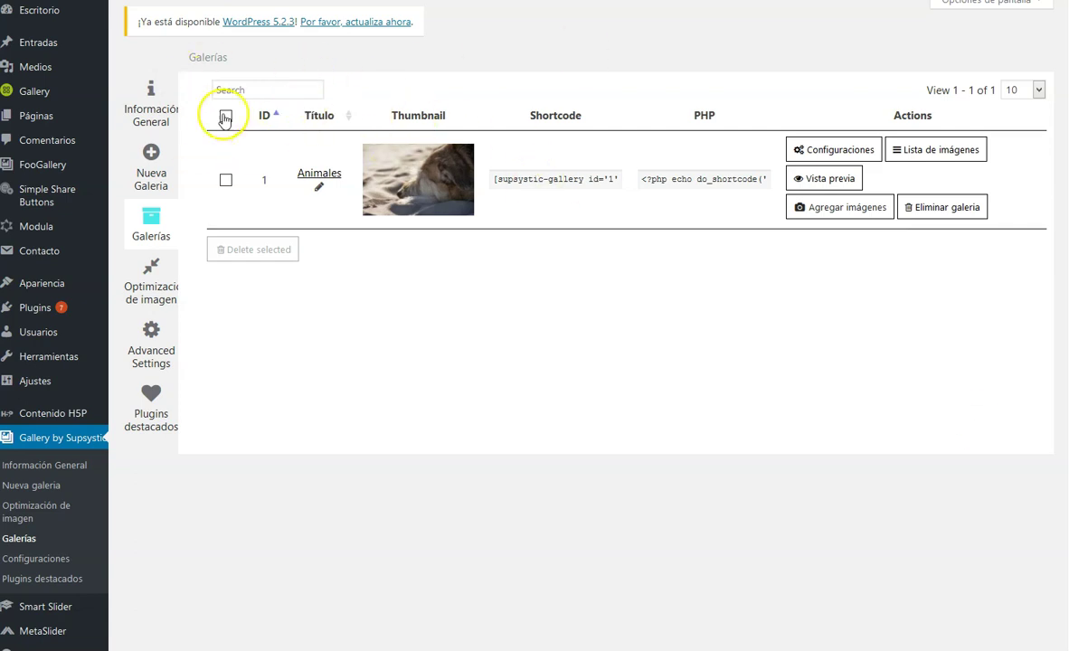
- Start a new gallery and review the available gallery templates and their descriptions
left_click(152, 164)
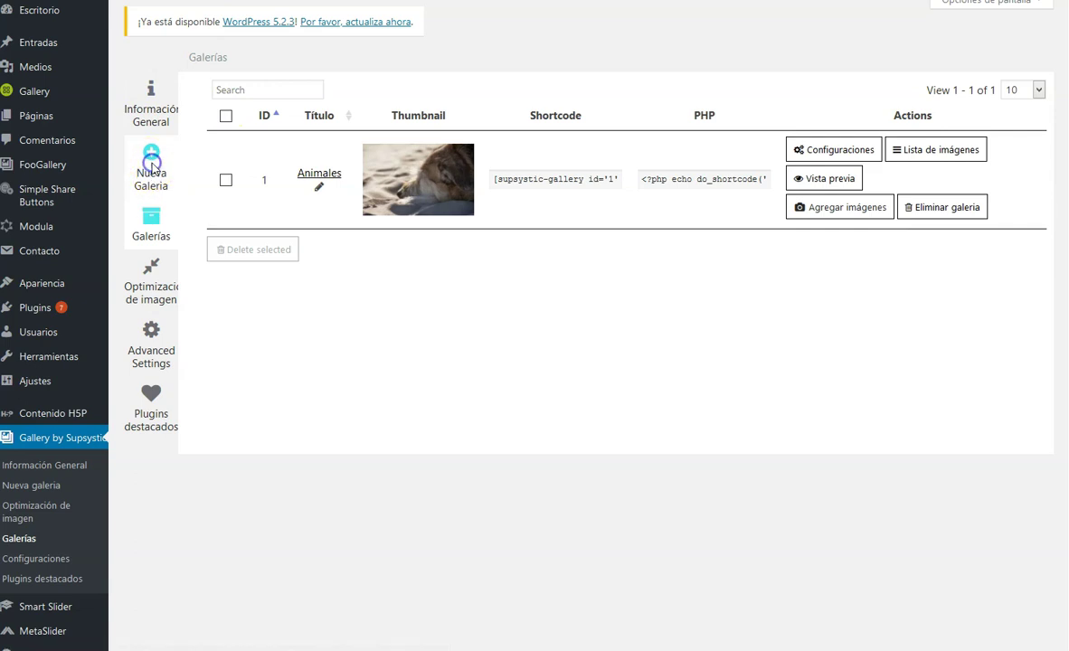
left_click(151, 156)
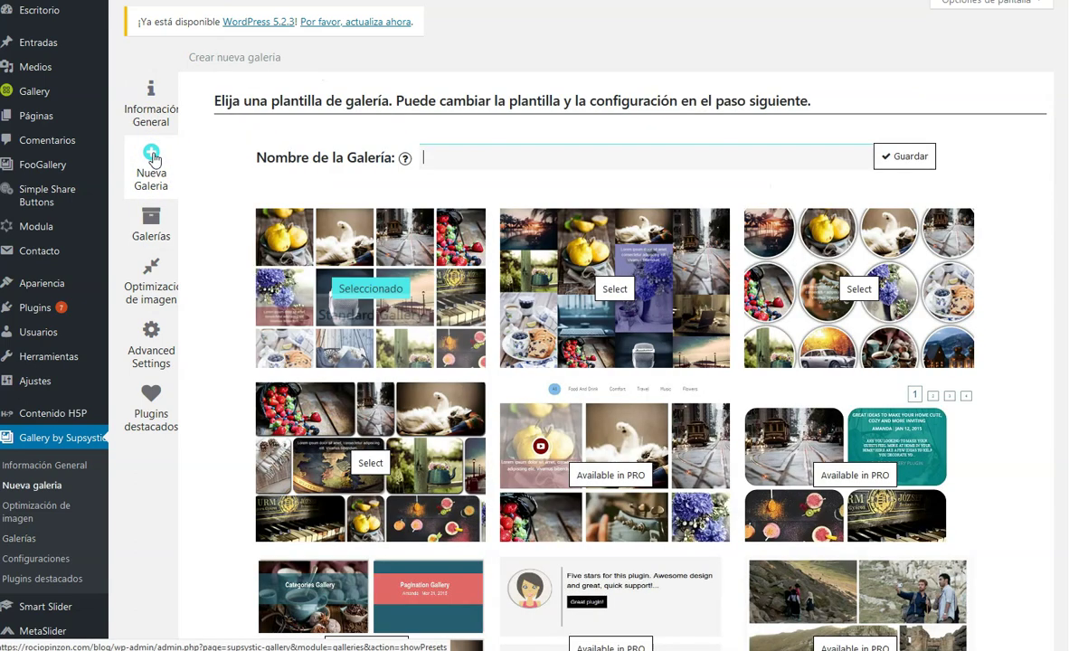
left_click(455, 158)
left_click(474, 123)
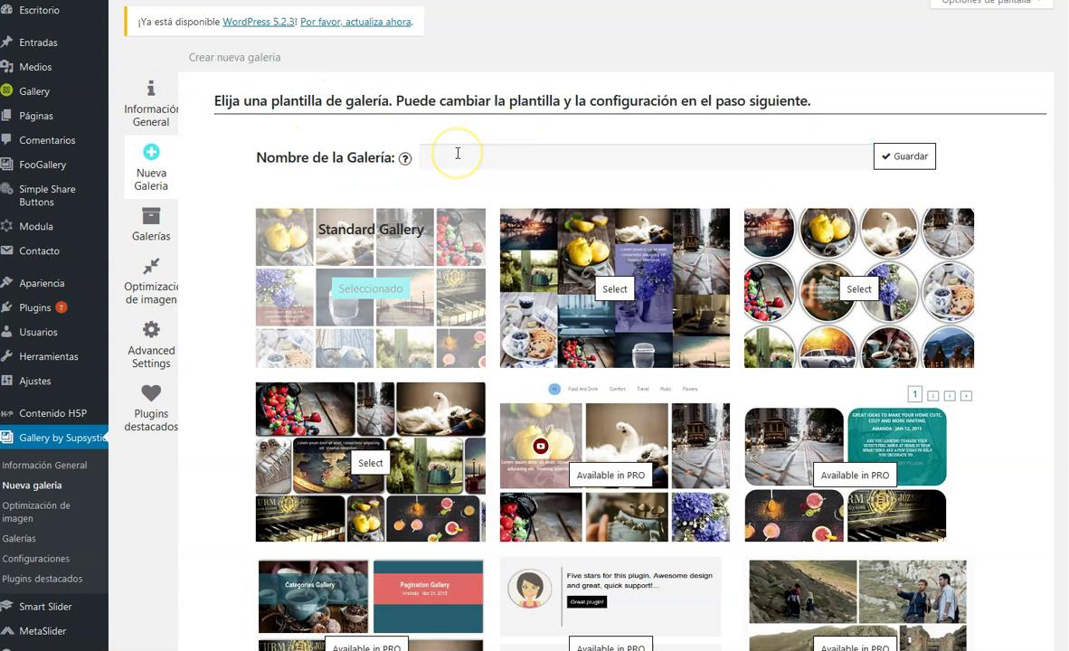
mouse_move(351, 226)
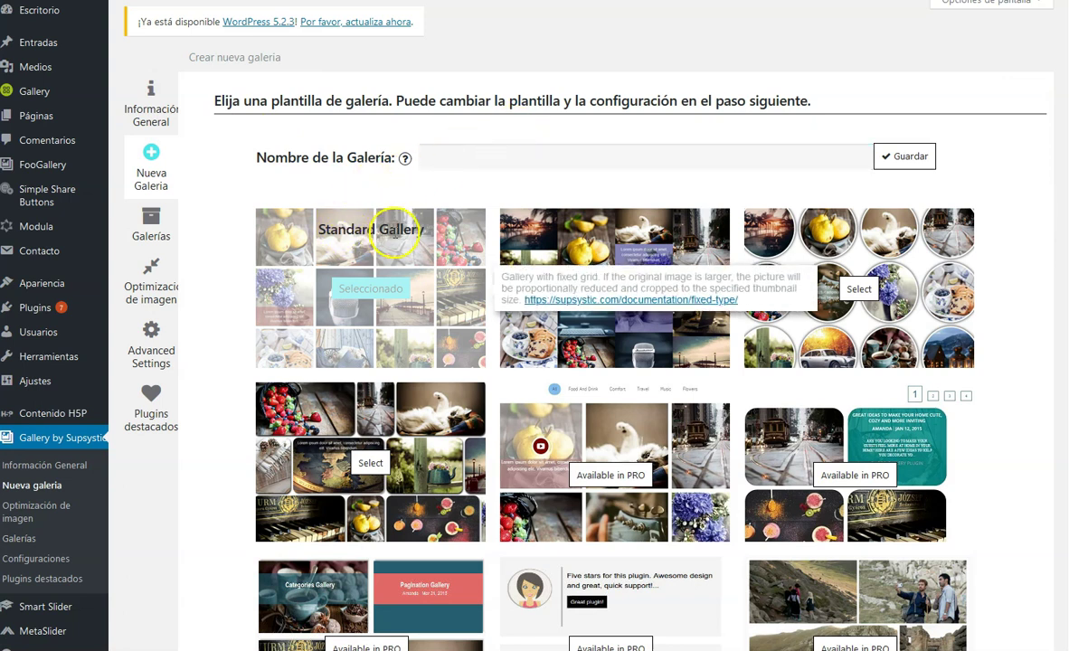
scroll(624, 303, "down", 3)
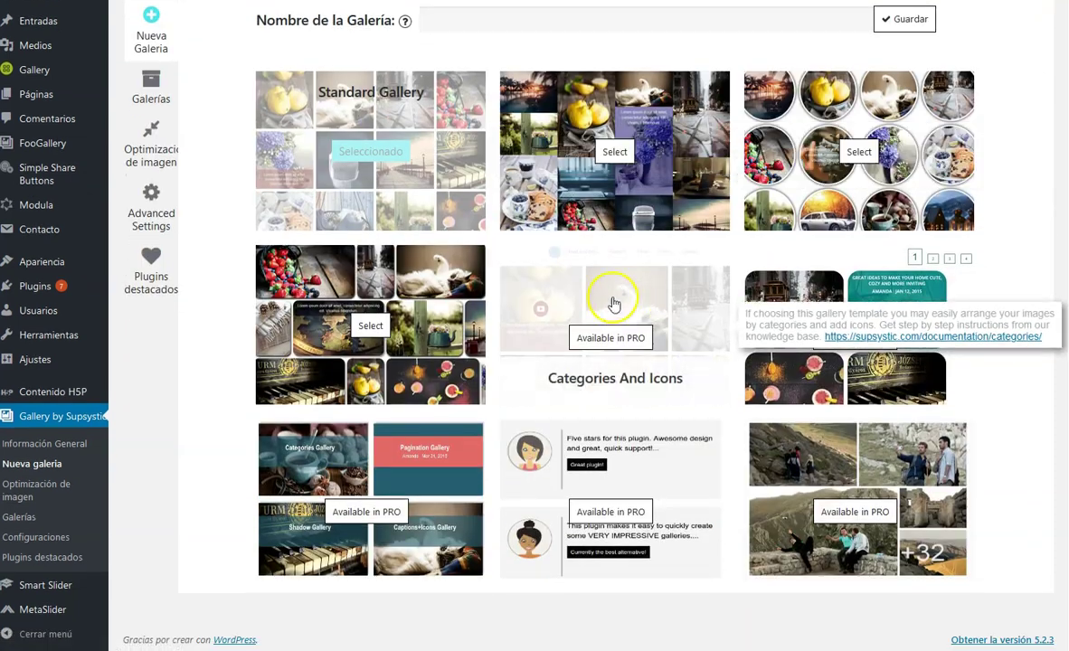
scroll(482, 289, "up", 3)
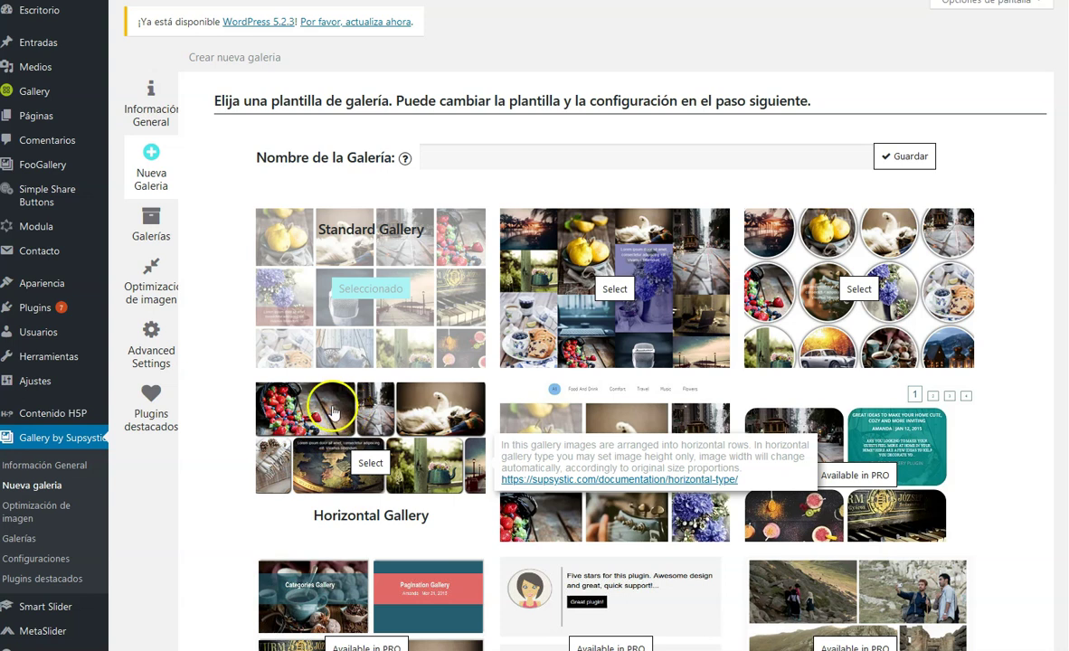
- Name the new gallery Imper and save it with the Standard Gallery template
left_click(530, 162)
scroll(533, 160, "down", 2)
scroll(530, 160, "up", 2)
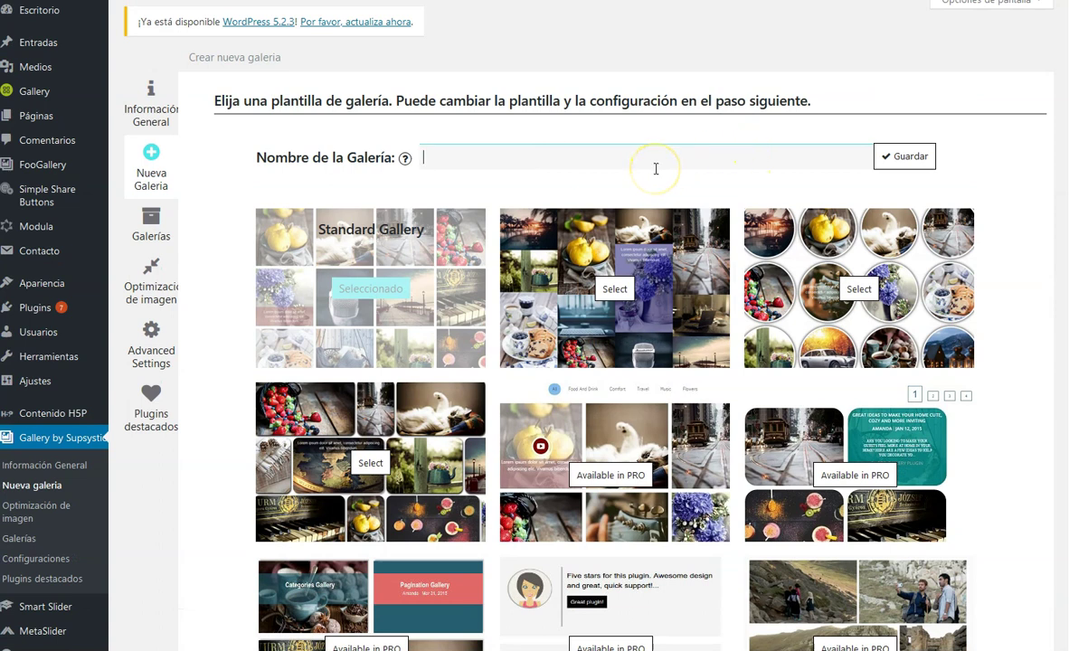
left_click(889, 158)
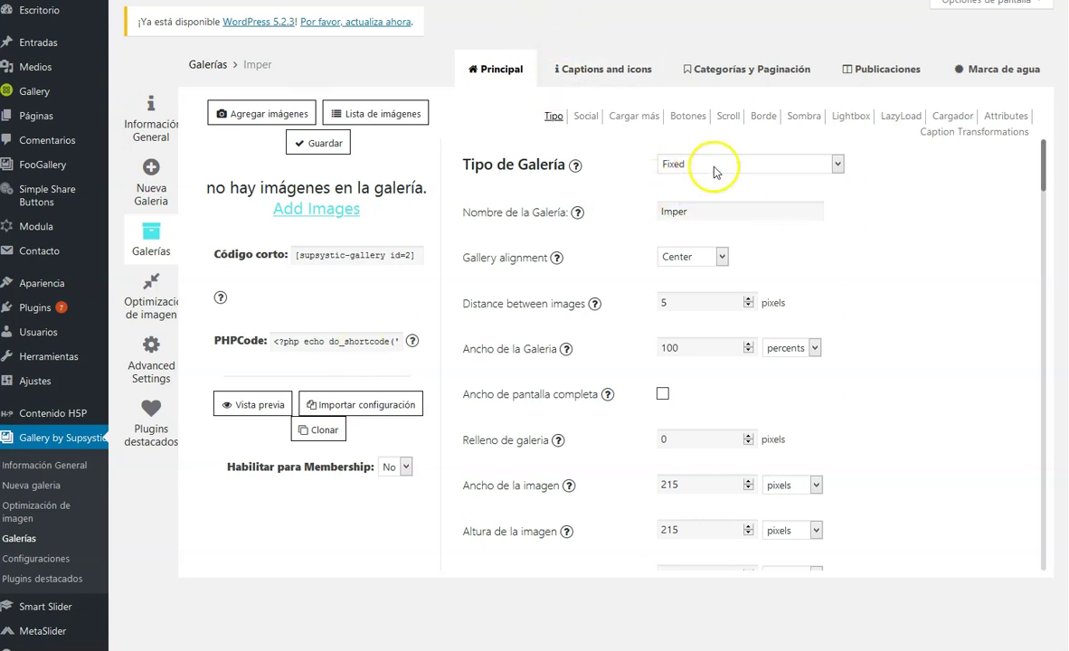
- Examine the Imper gallery's type, alignment, spacing and image size settings, keeping the Fixed type and Center alignment
left_click(837, 166)
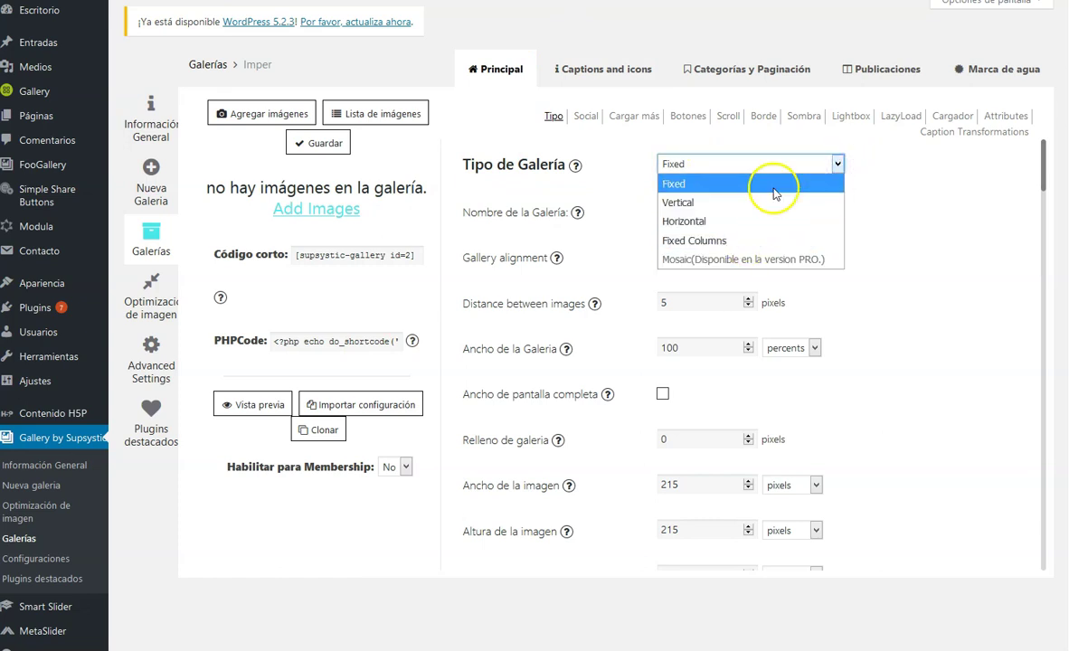
left_click(894, 179)
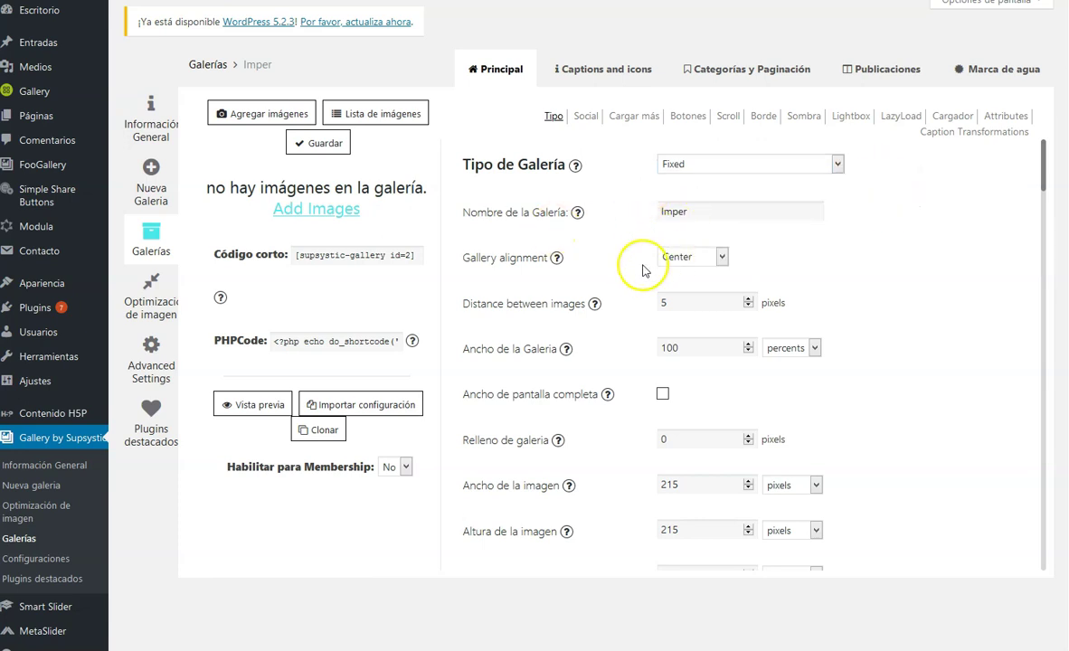
left_click(723, 257)
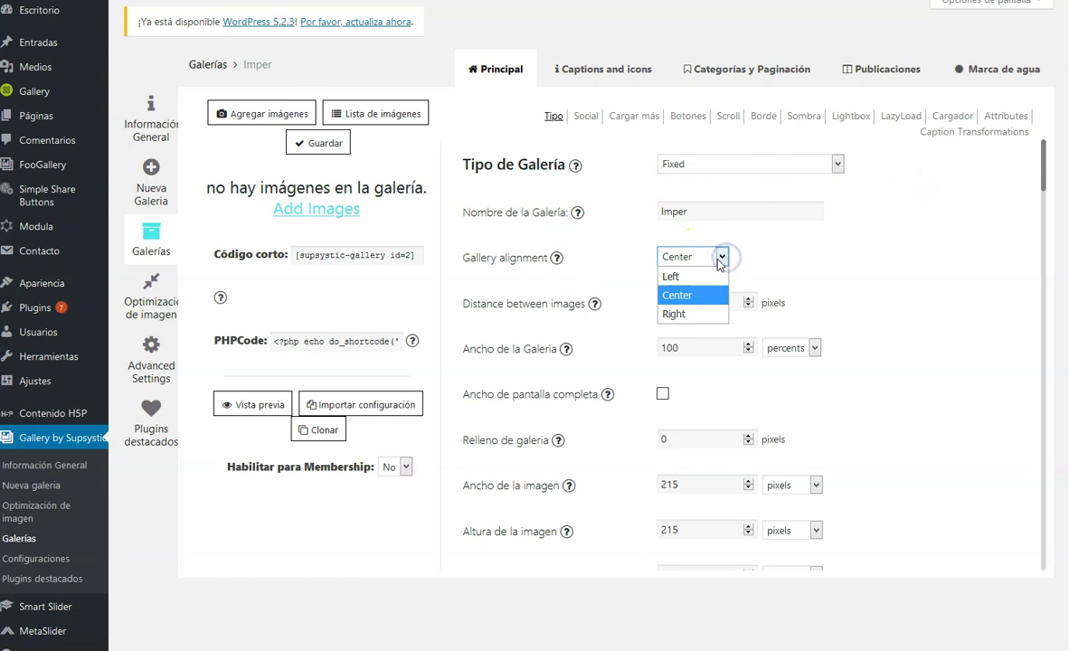
left_click(692, 295)
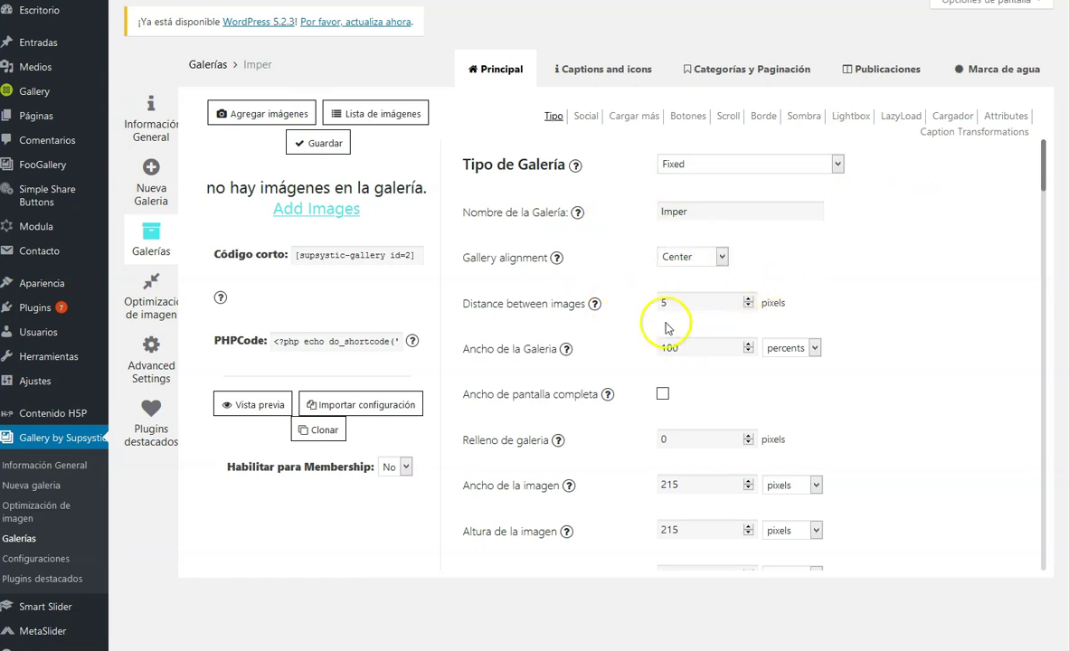
mouse_move(594, 303)
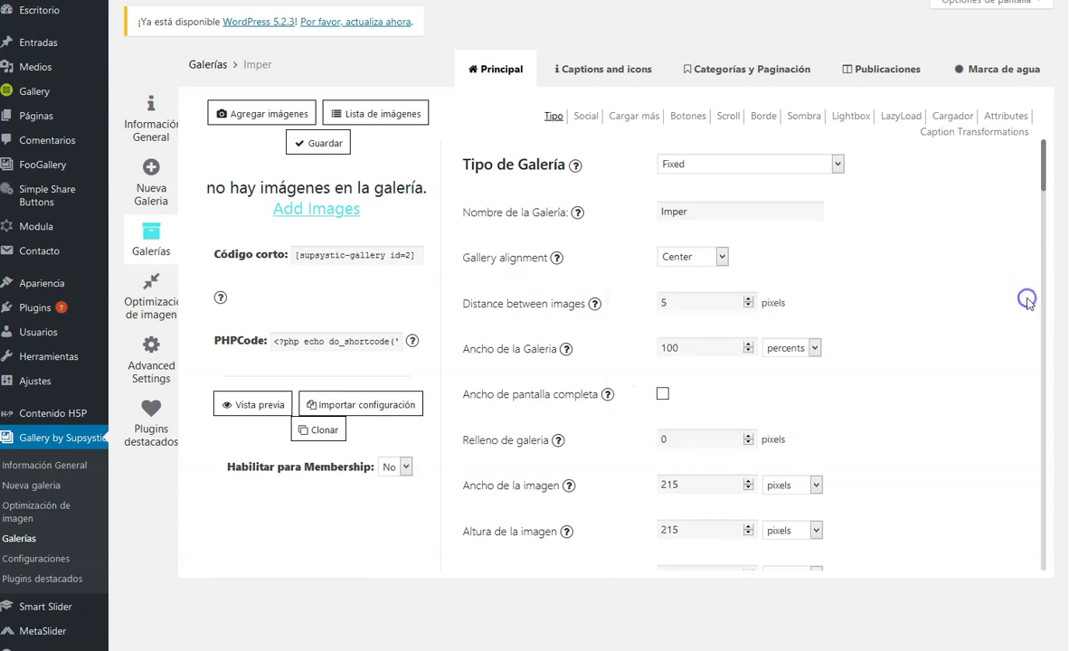
mouse_move(567, 351)
scroll(506, 398, "down", 2)
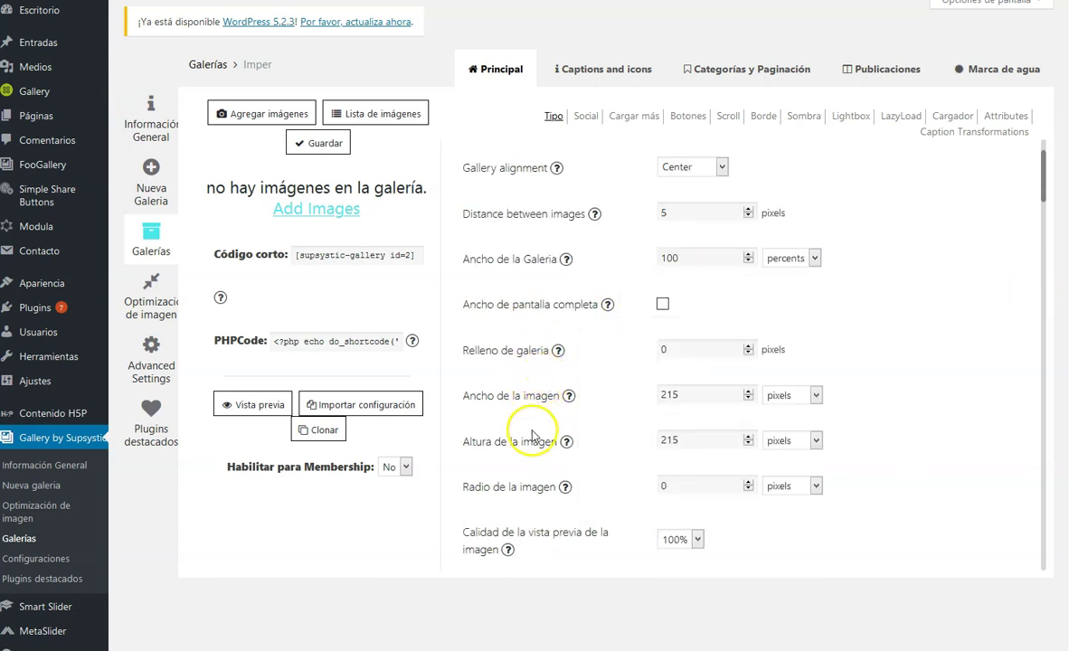
mouse_move(552, 254)
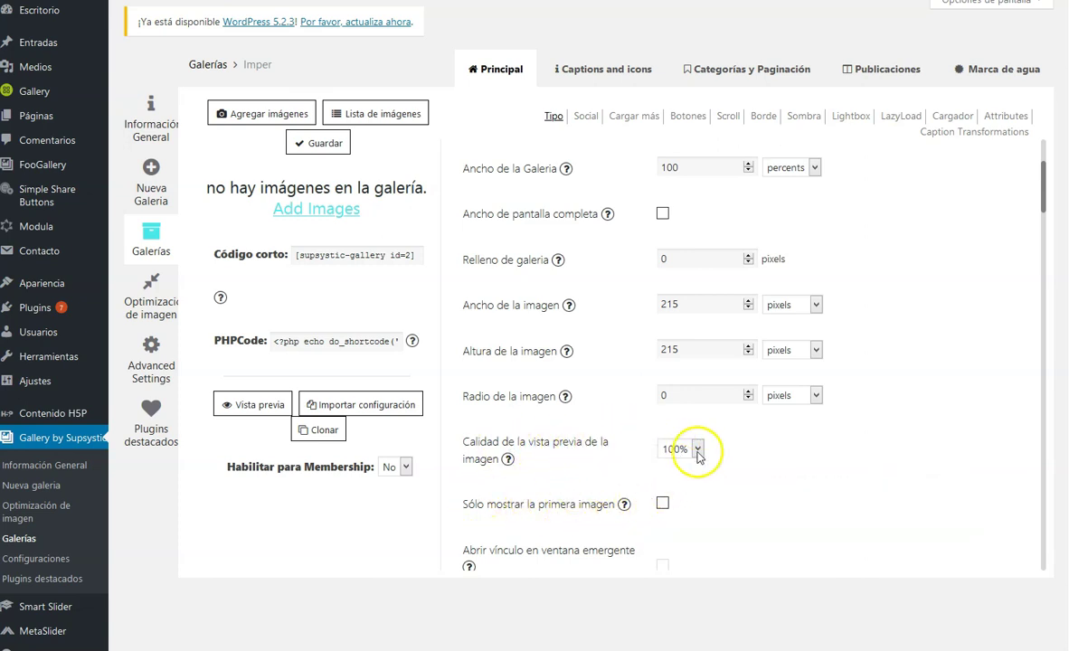
scroll(638, 453, "up", 3)
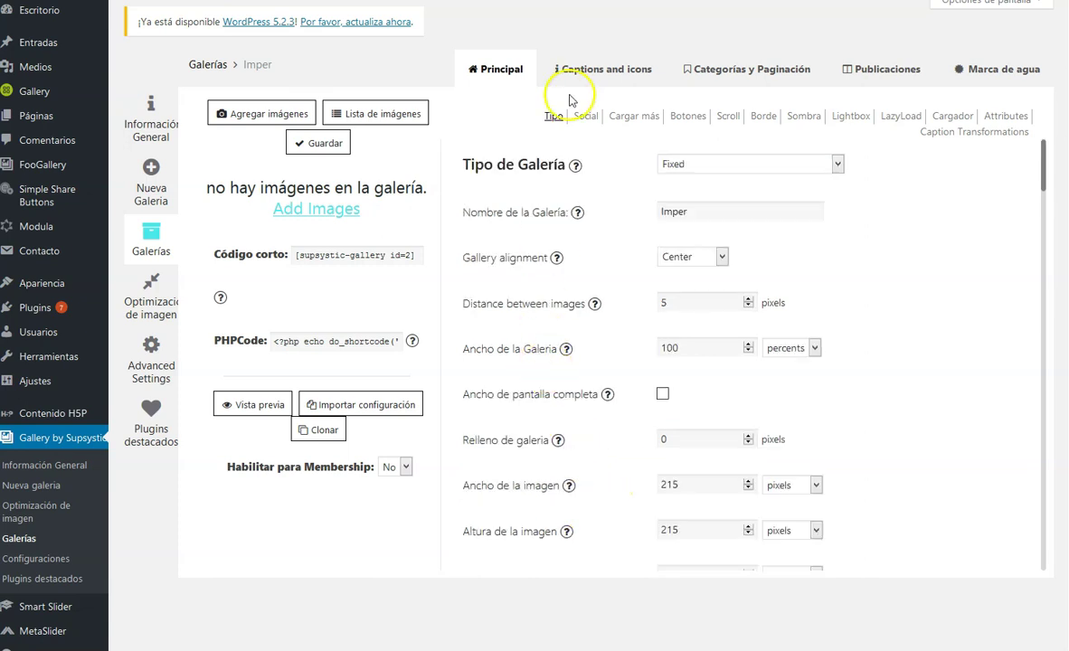
- Enable social network sharing for the Imper gallery
left_click(585, 116)
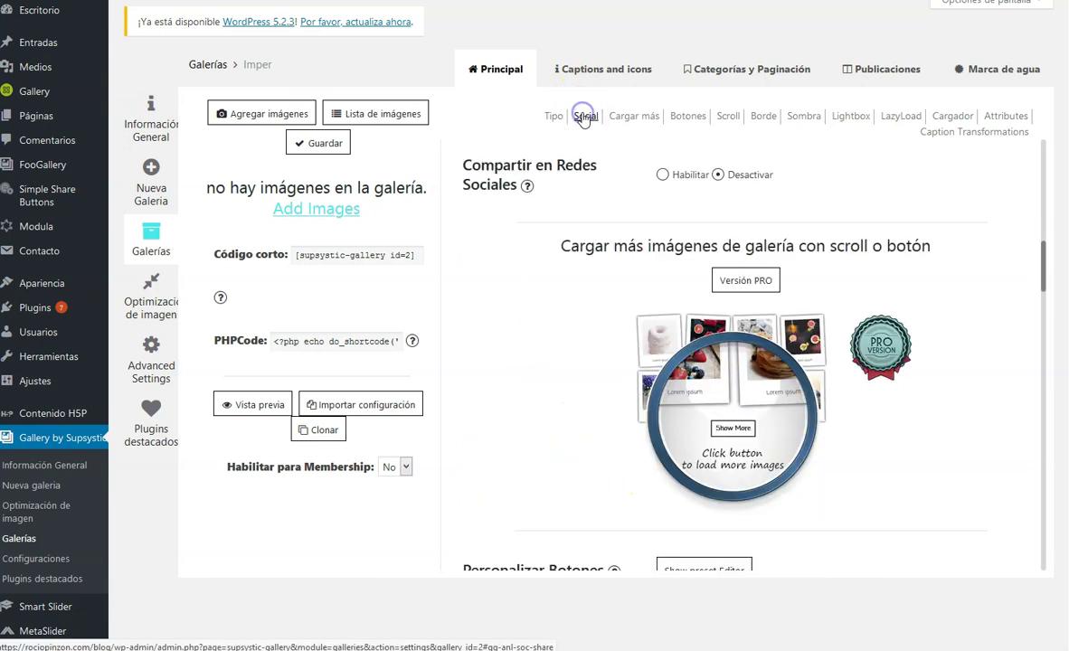
left_click(662, 174)
left_click(717, 175)
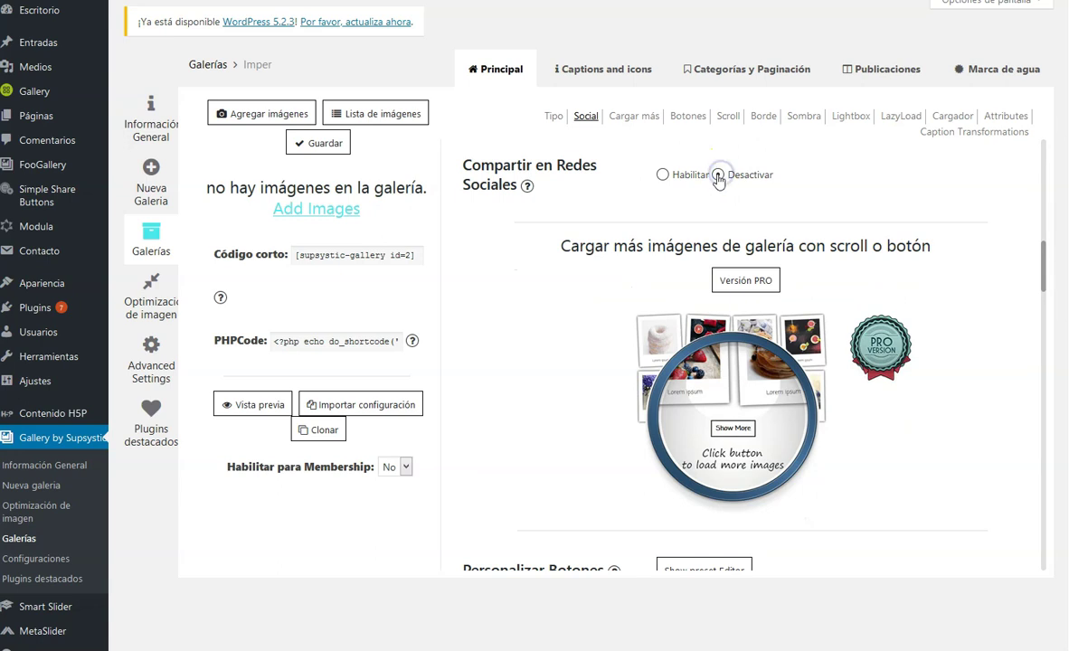
left_click(662, 175)
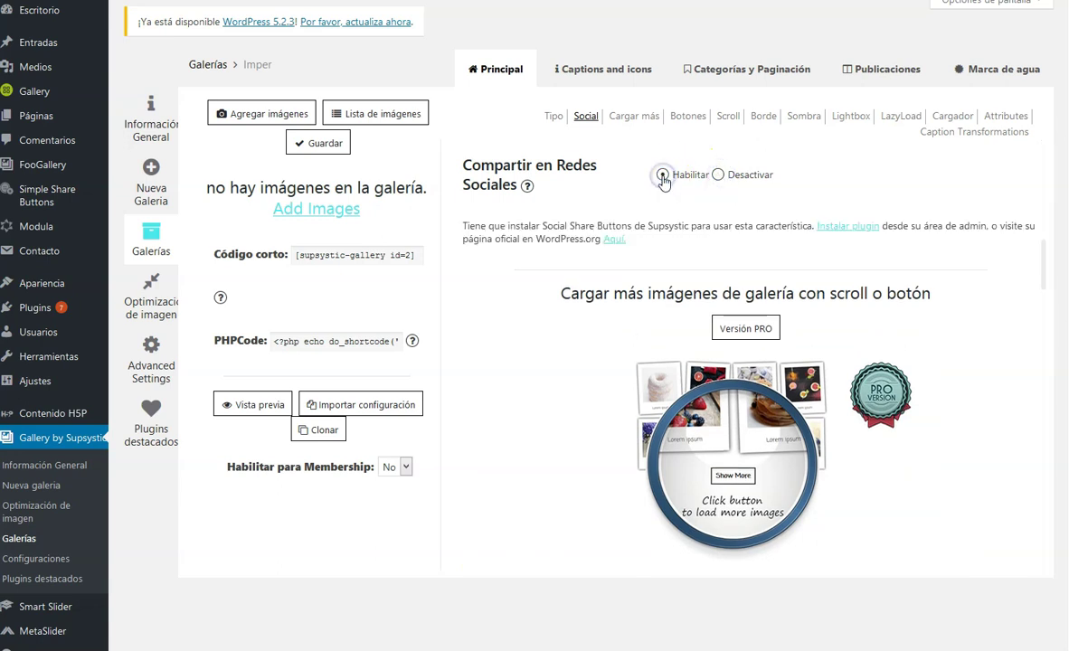
- Enable horizontal scroll for the gallery and set the scrollbar color to green #81d742
left_click(636, 118)
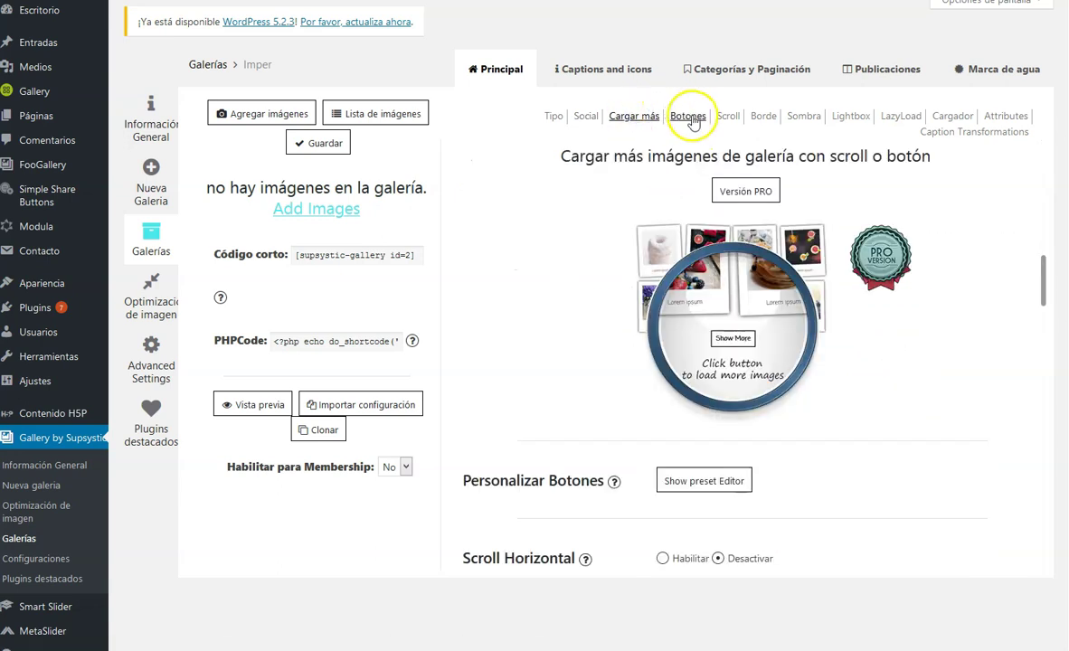
left_click(690, 118)
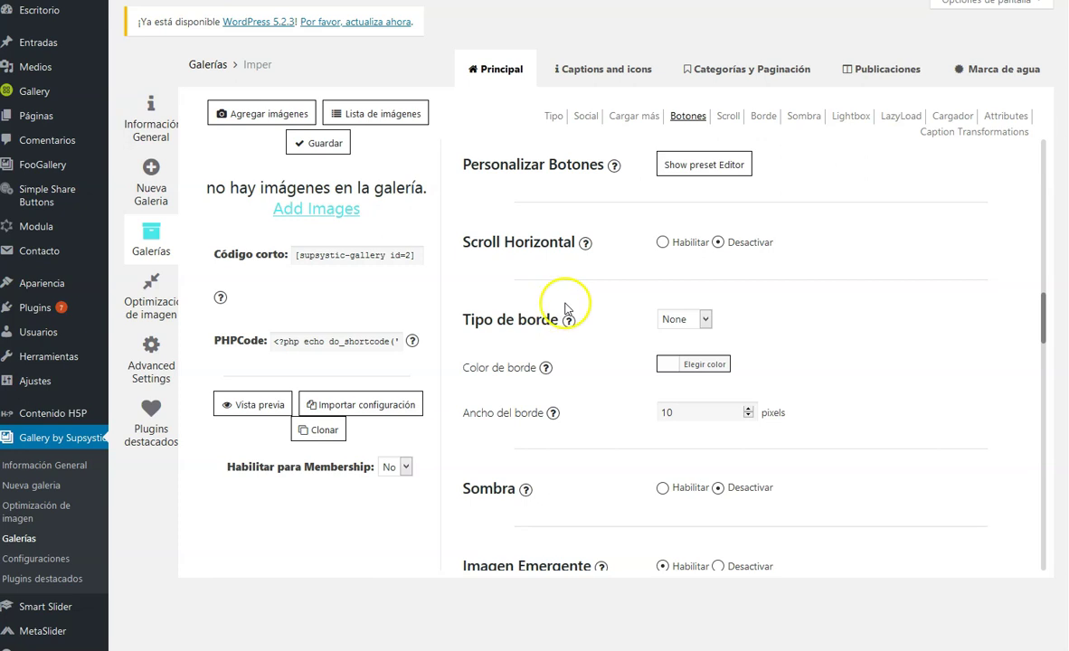
left_click(664, 242)
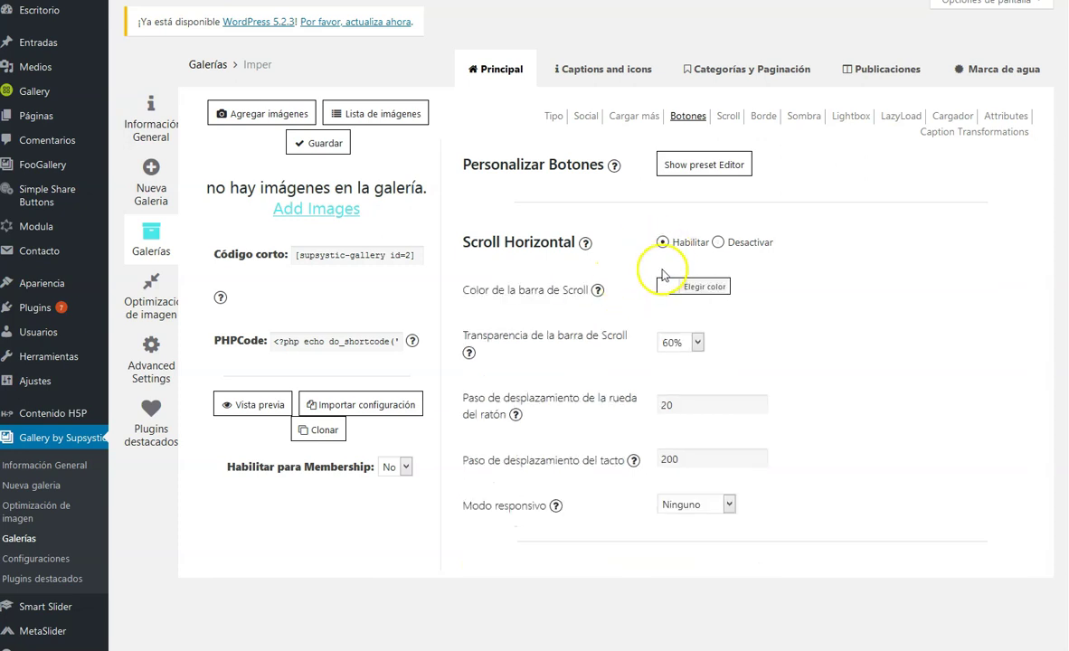
left_click(705, 287)
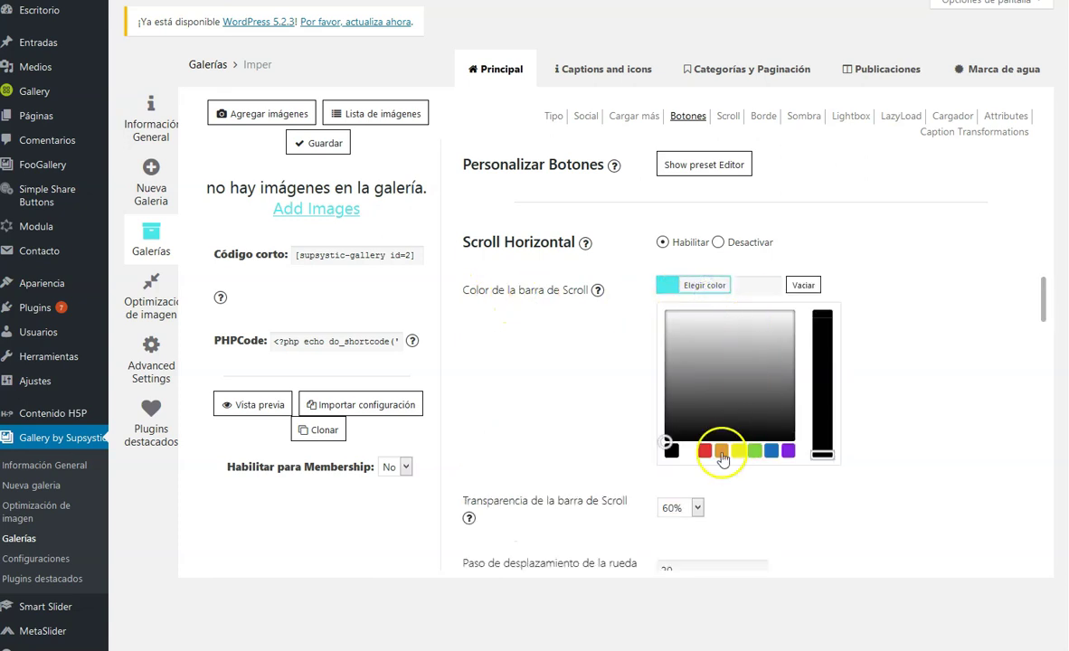
left_click(757, 452)
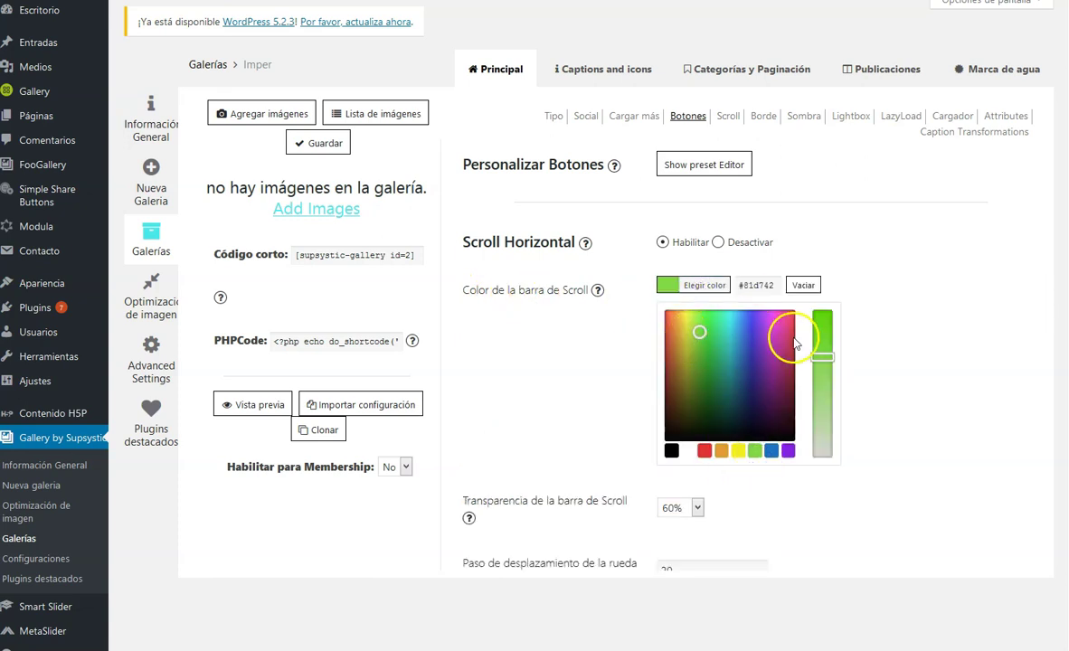
left_click(601, 344)
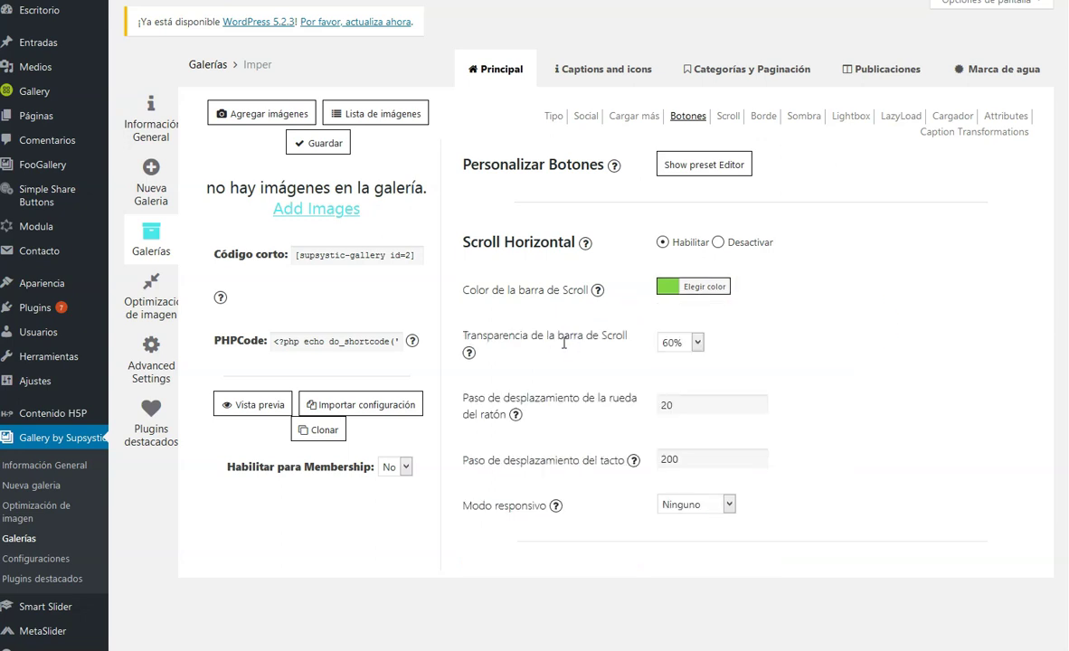
- Set the scrollbar transparency to 70% and the horizontal scroll's responsive mode to Uno por uno
left_click(683, 345)
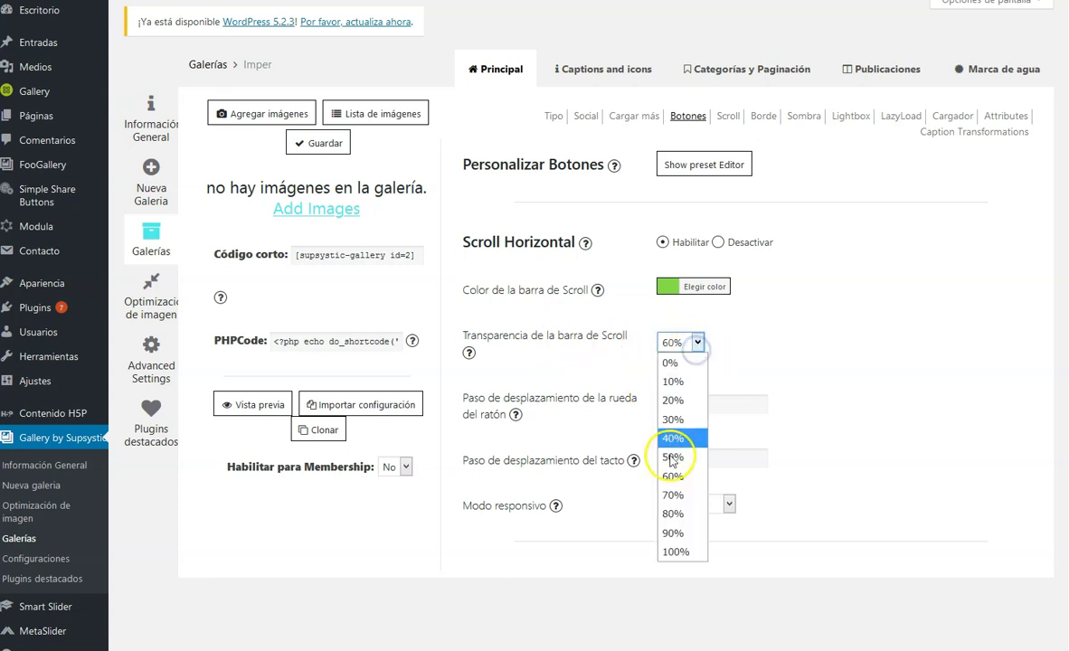
left_click(670, 494)
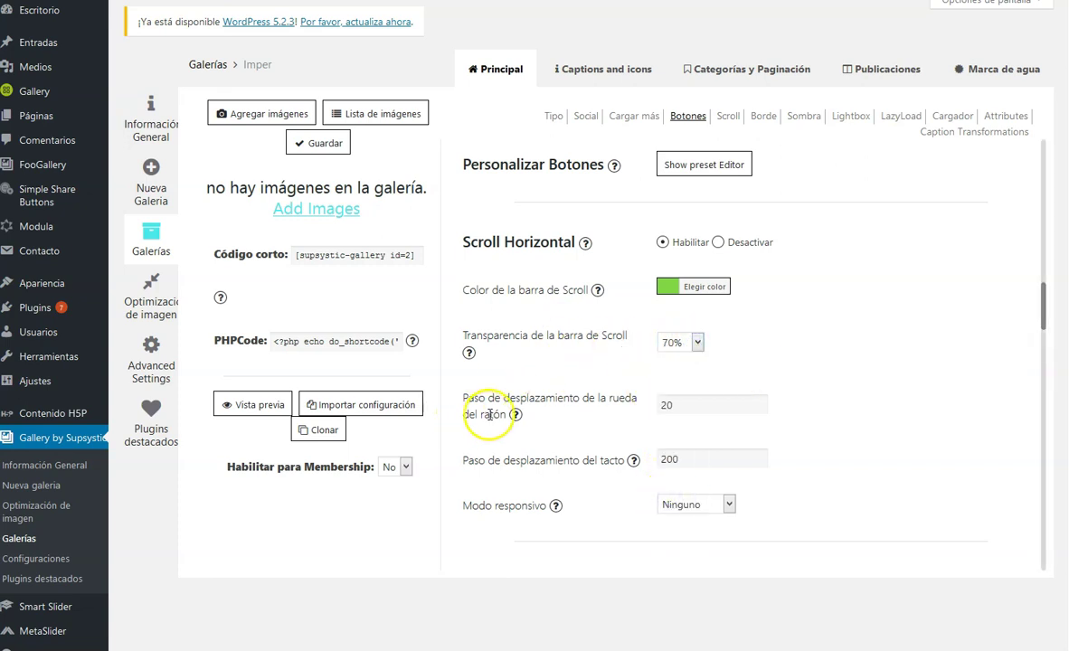
mouse_move(516, 414)
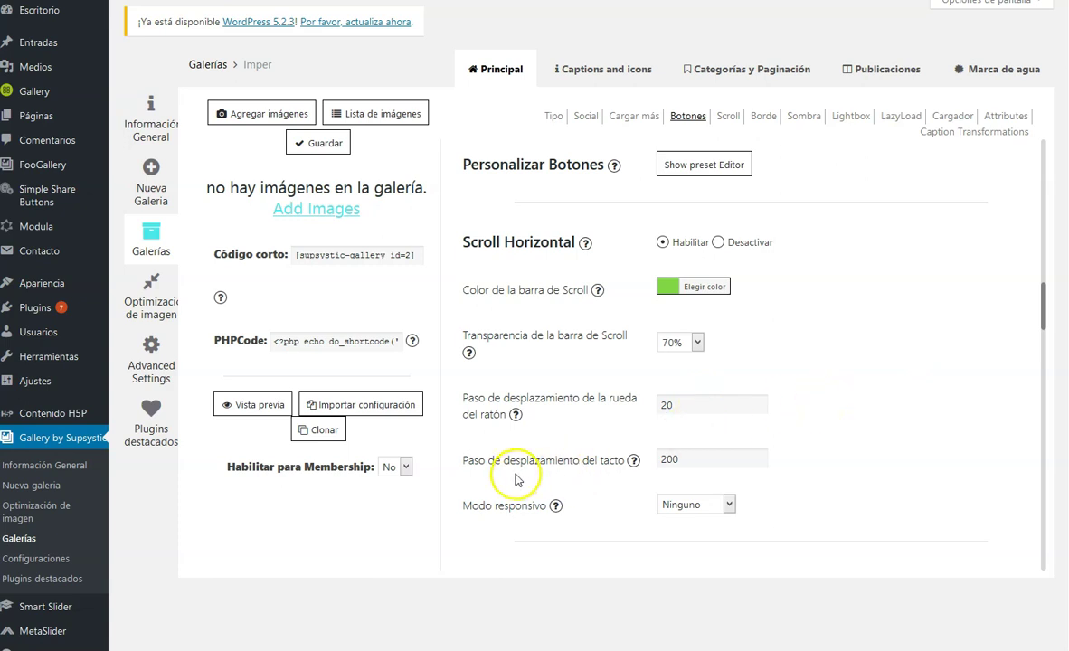
mouse_move(633, 459)
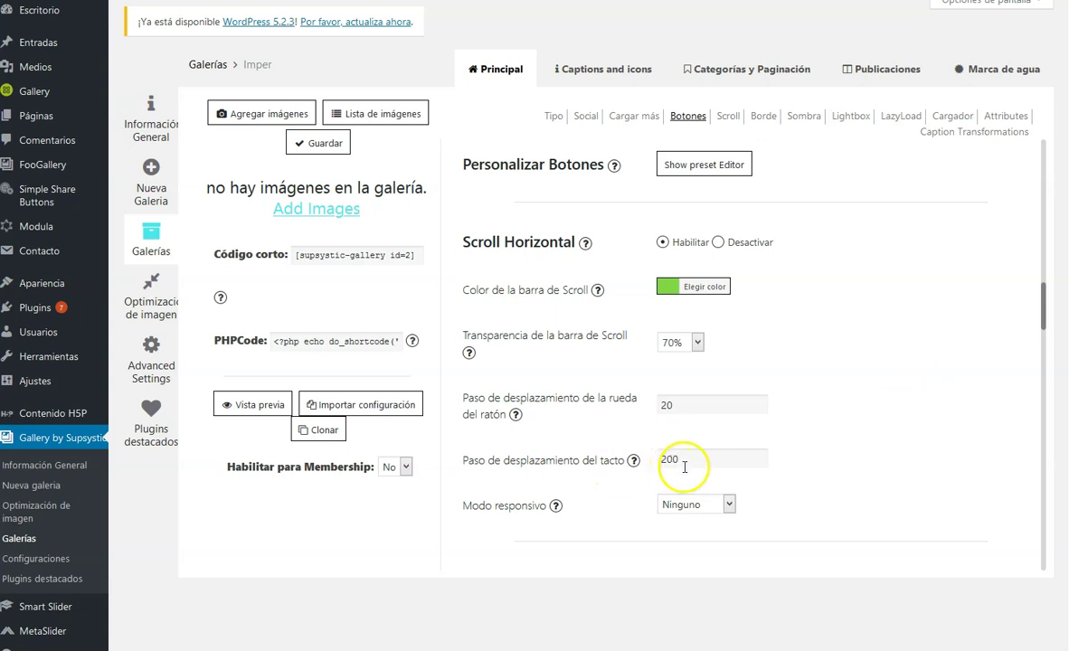
left_click(729, 504)
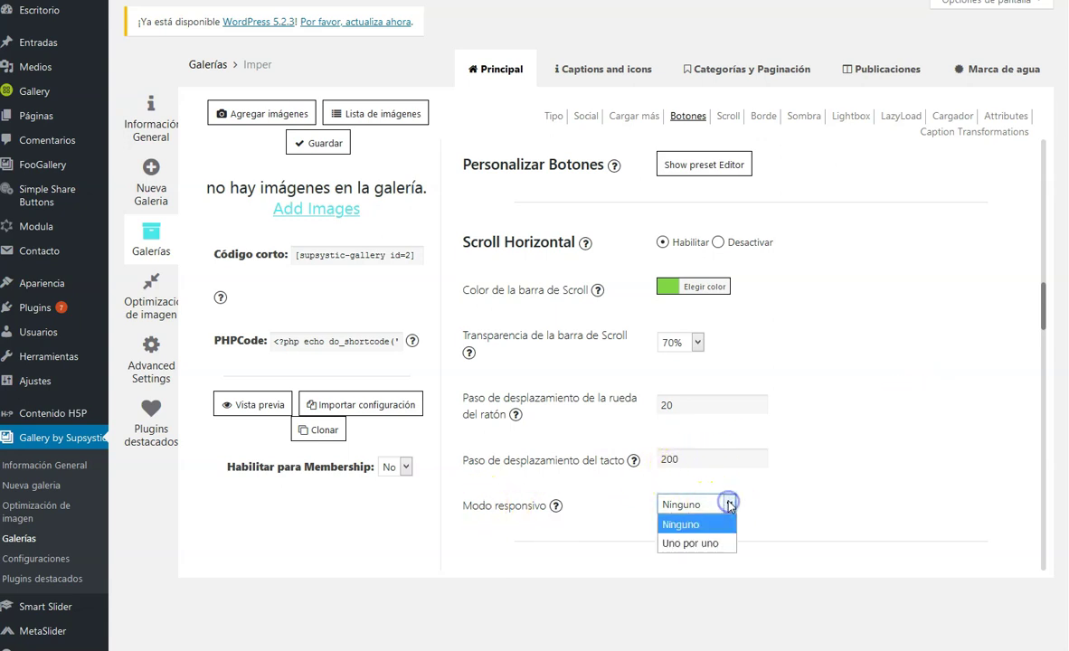
left_click(710, 543)
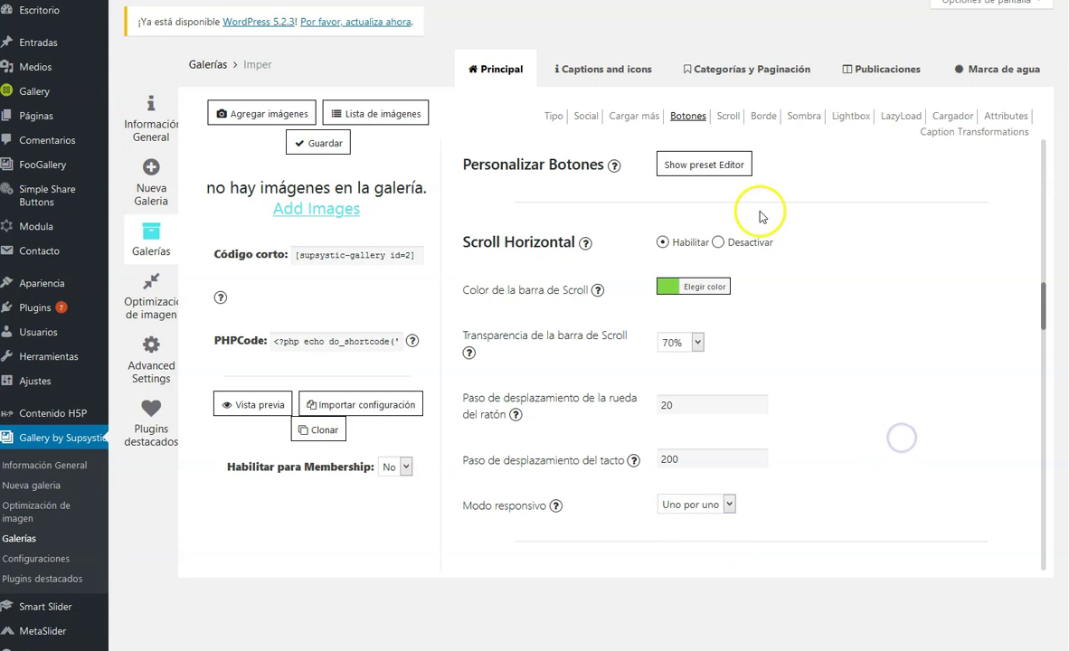
- Examine the Imper gallery's scroll, border and shadow settings, including the available border types and border color
left_click(731, 118)
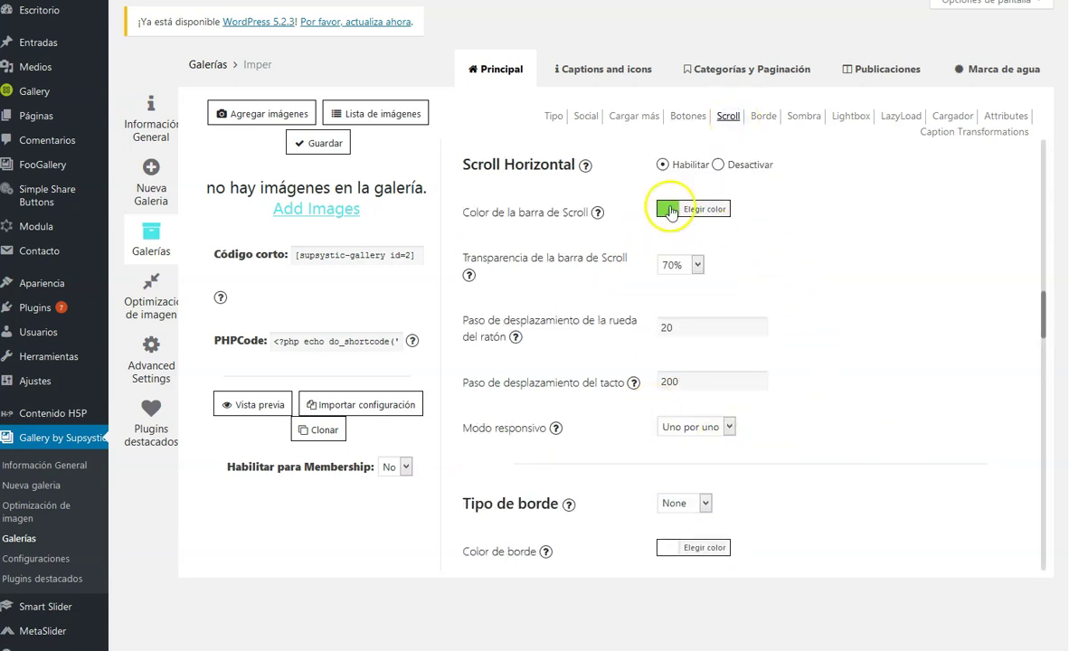
left_click(689, 117)
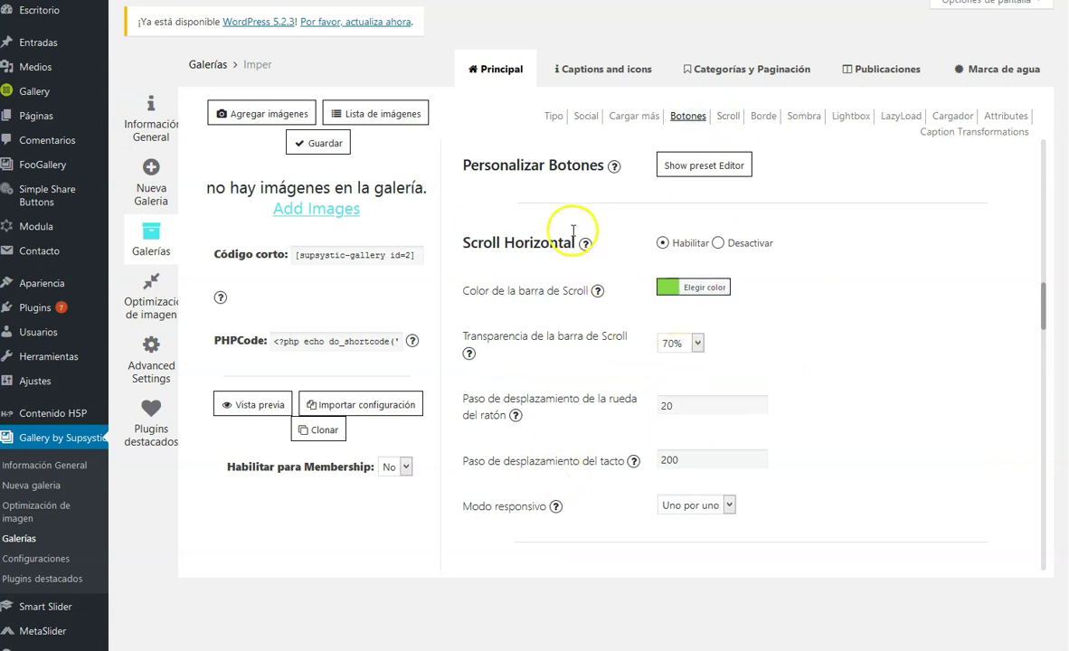
left_click(726, 119)
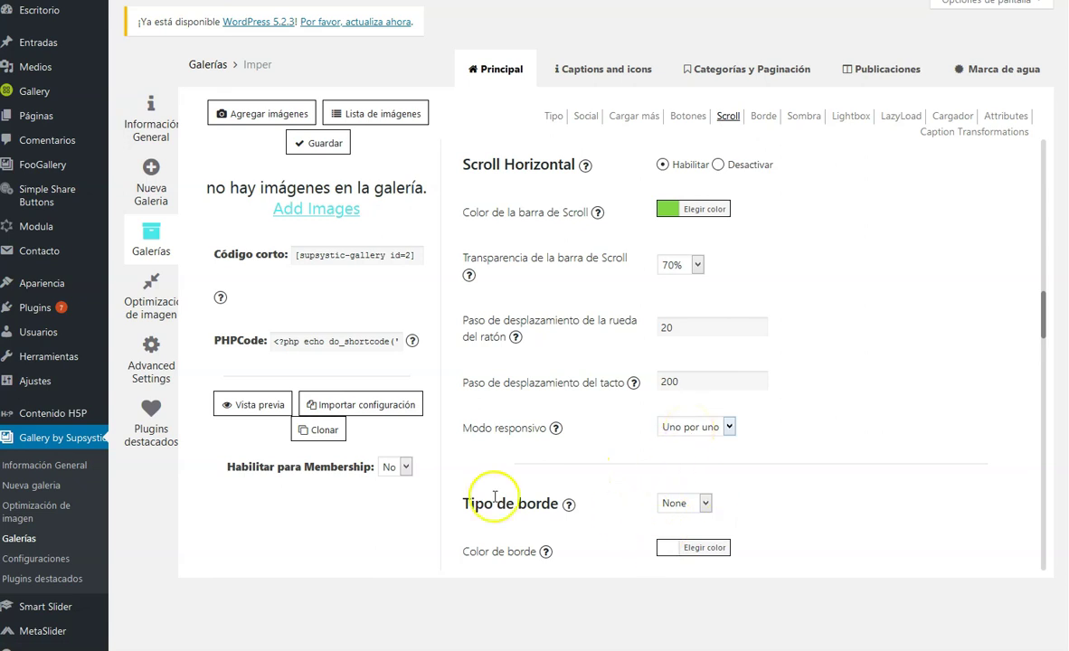
left_click(706, 504)
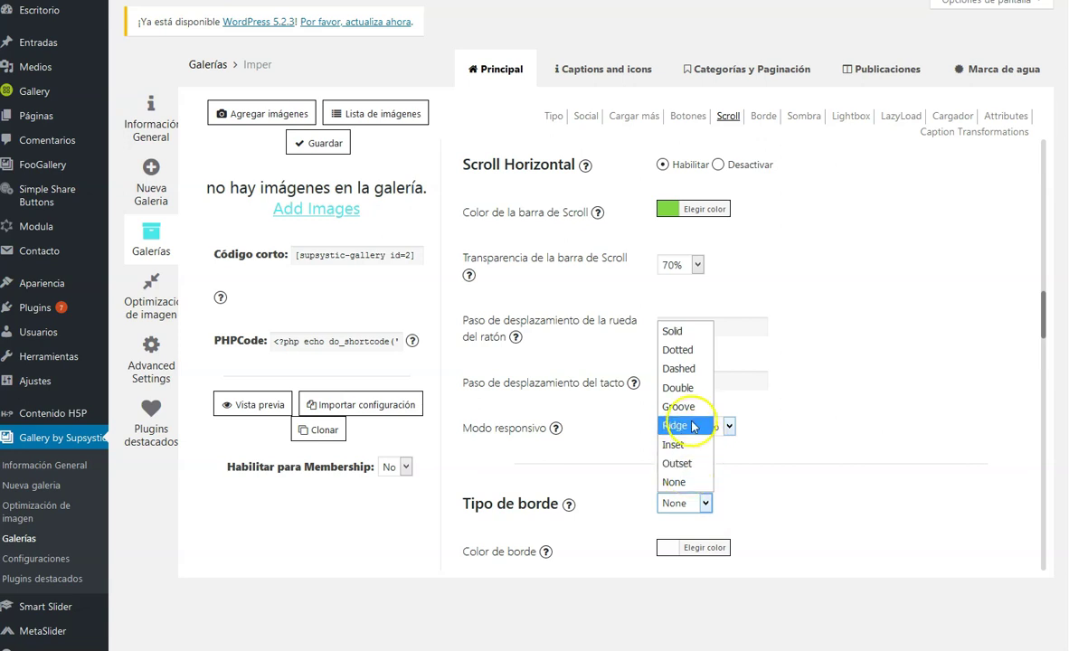
left_click(785, 346)
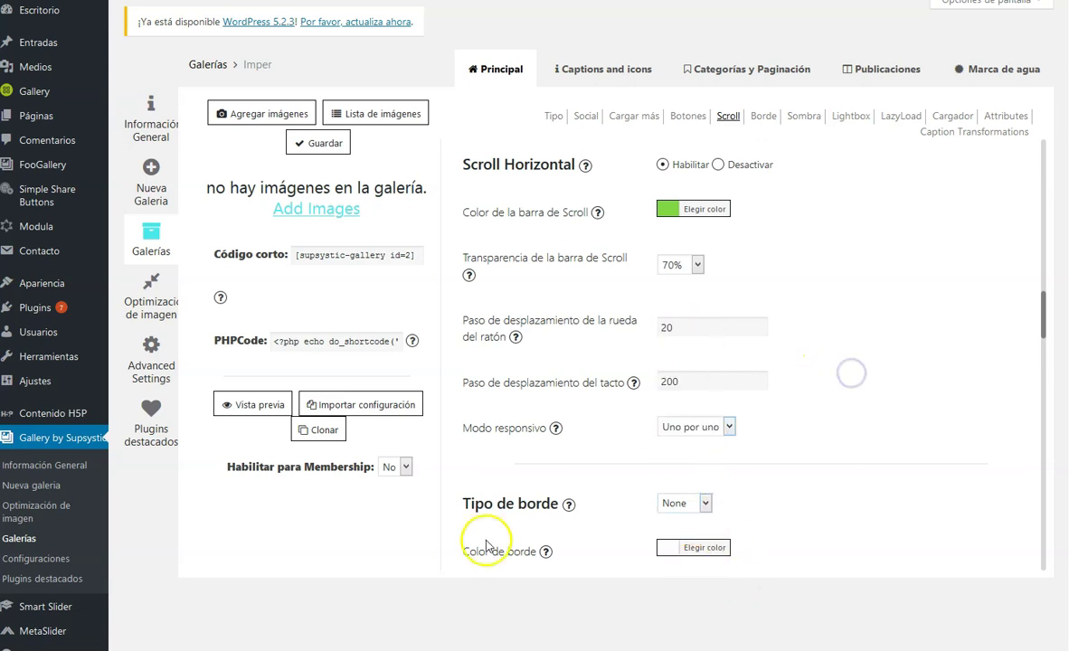
left_click(704, 547)
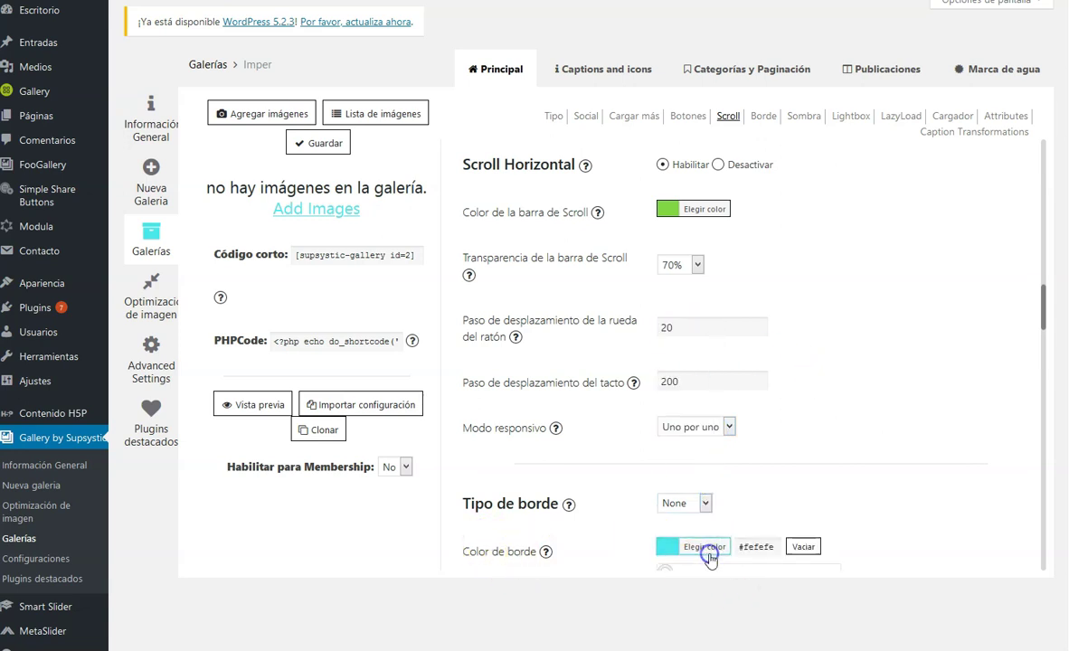
left_click(738, 550)
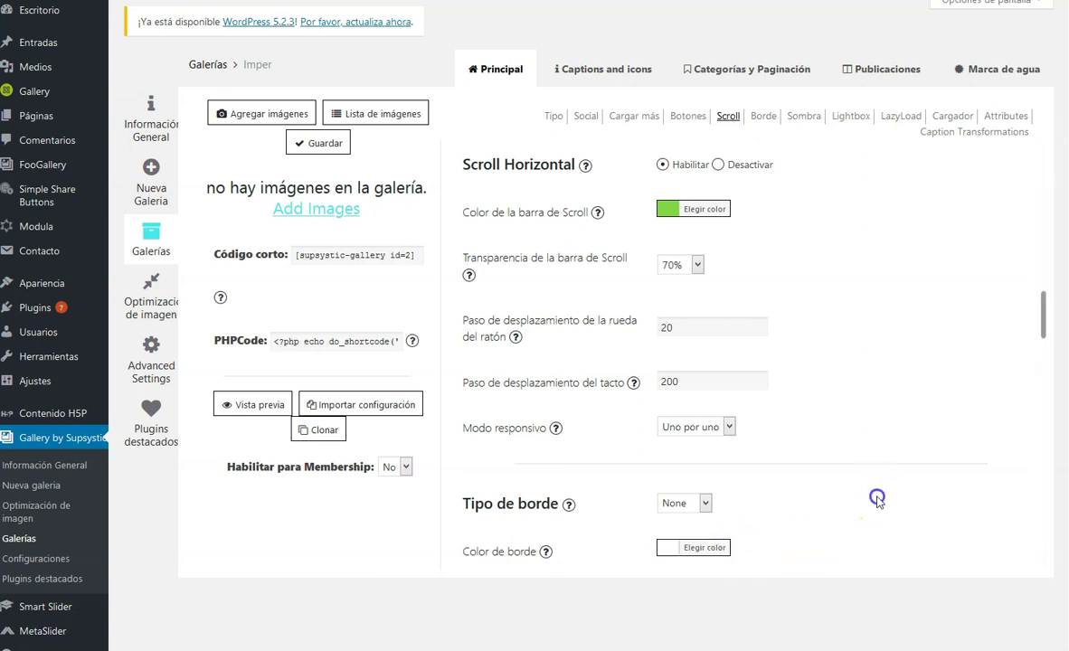
mouse_move(586, 165)
scroll(595, 170, "up", 1)
scroll(942, 300, "up", 4)
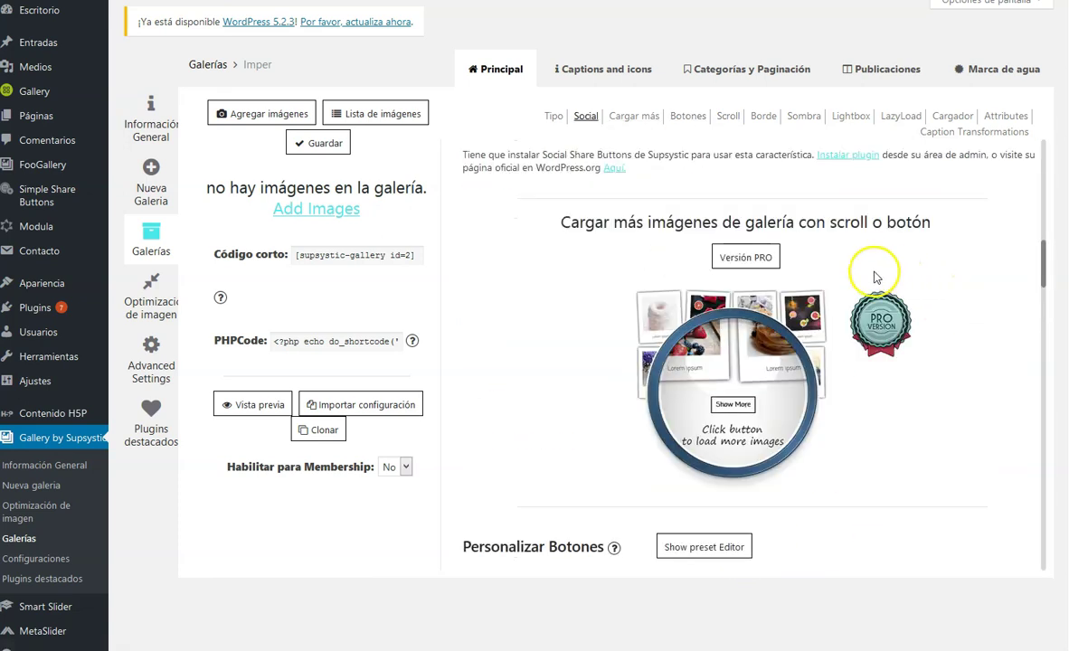
scroll(878, 274, "down", 1)
scroll(877, 276, "up", 3)
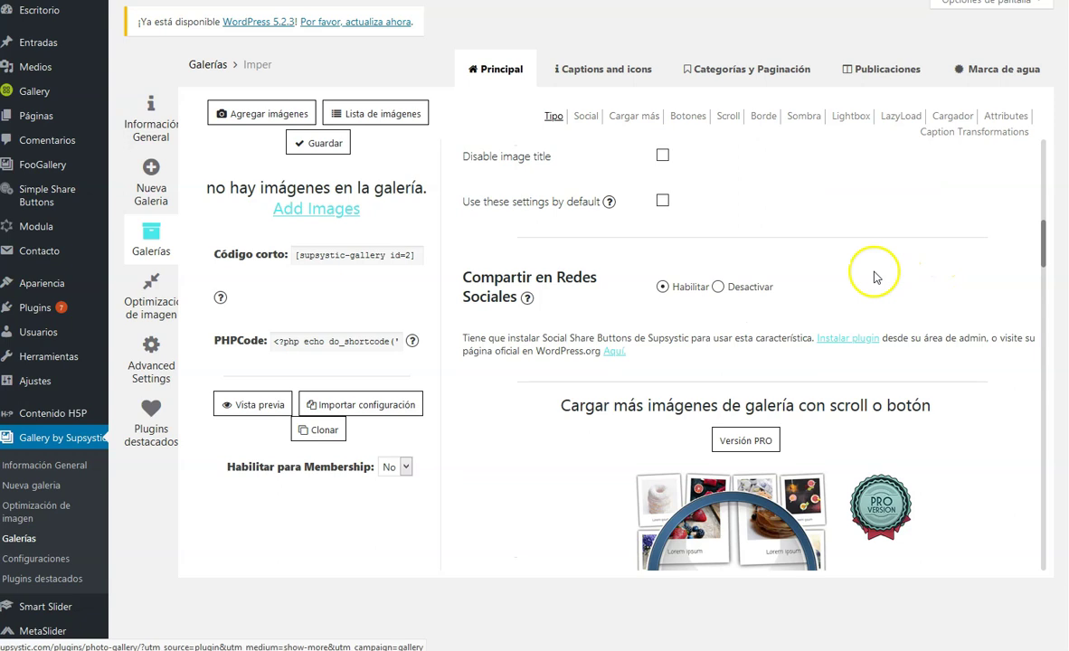
left_click(766, 117)
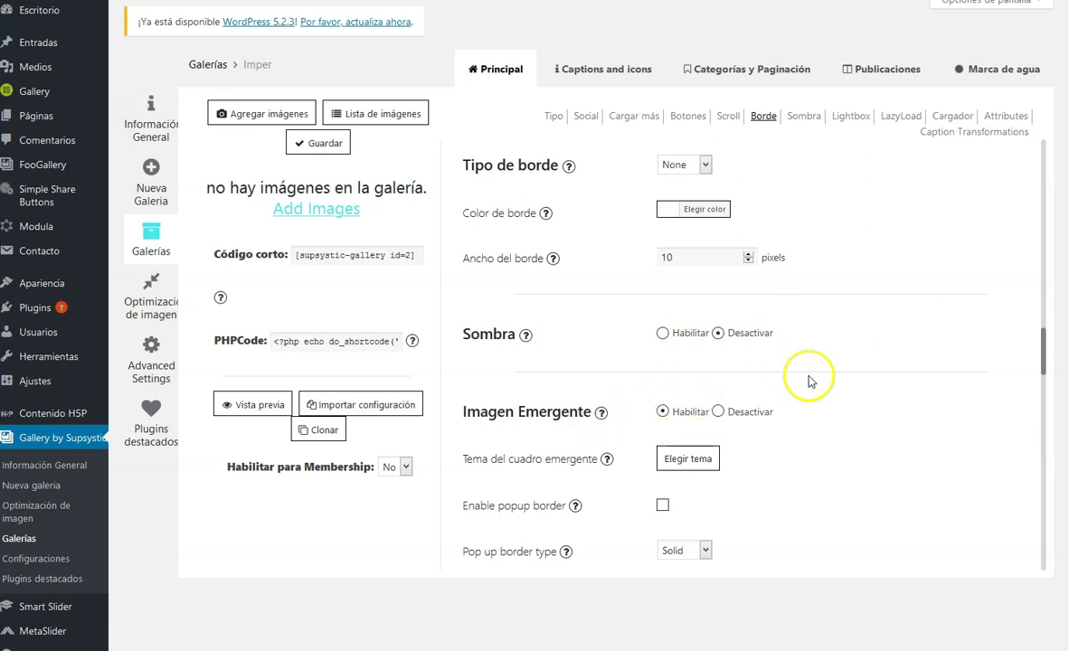
scroll(854, 367, "down", 3)
scroll(855, 366, "up", 1)
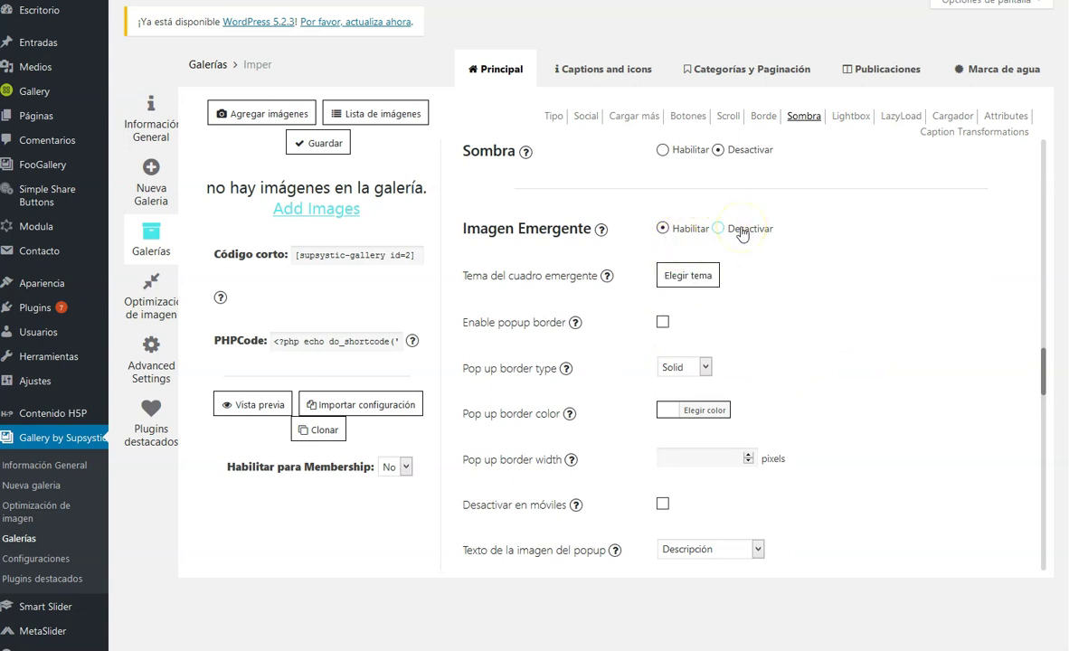
scroll(515, 398, "down", 4)
scroll(592, 322, "up", 4)
- Set the text shown for images in the gallery's lightbox popup to Título
left_click(848, 117)
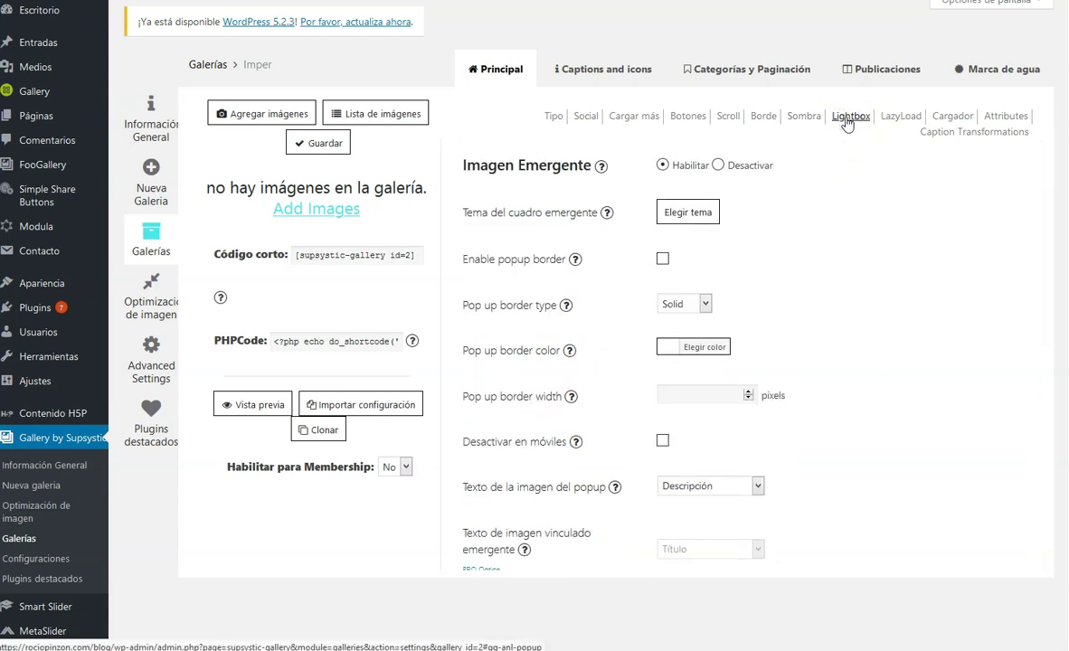
scroll(695, 266, "down", 3)
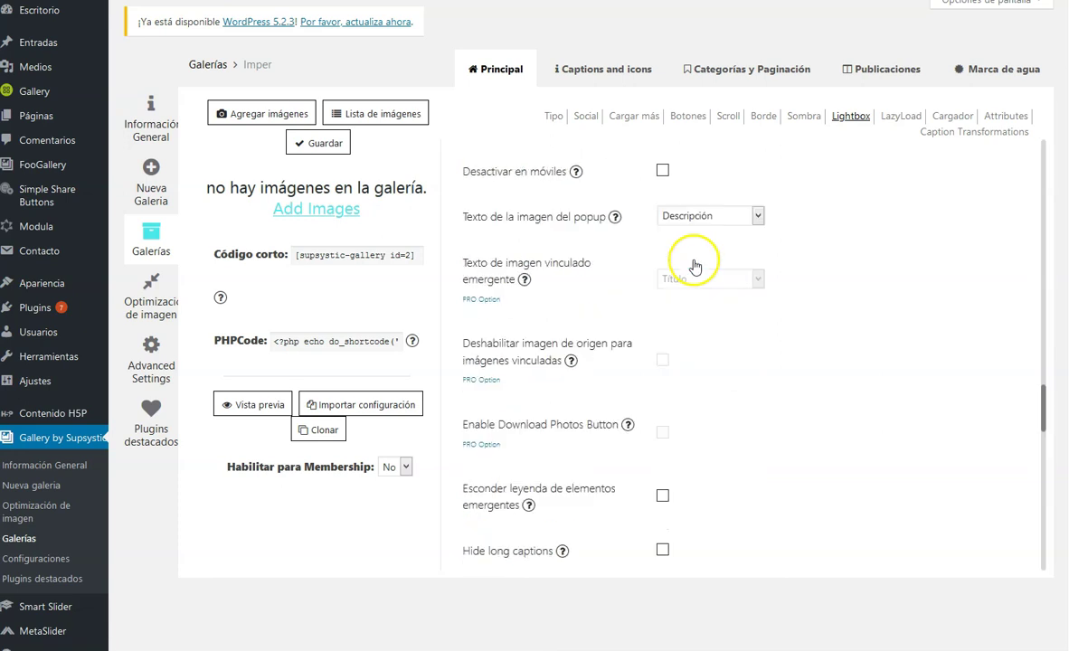
scroll(695, 266, "up", 3)
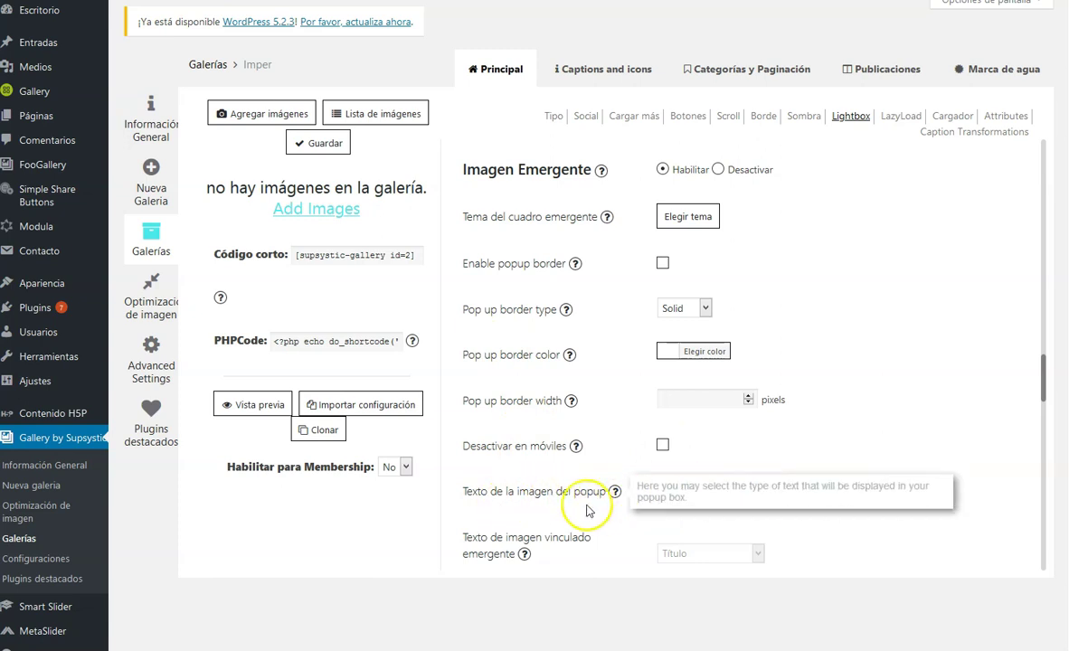
left_click(758, 492)
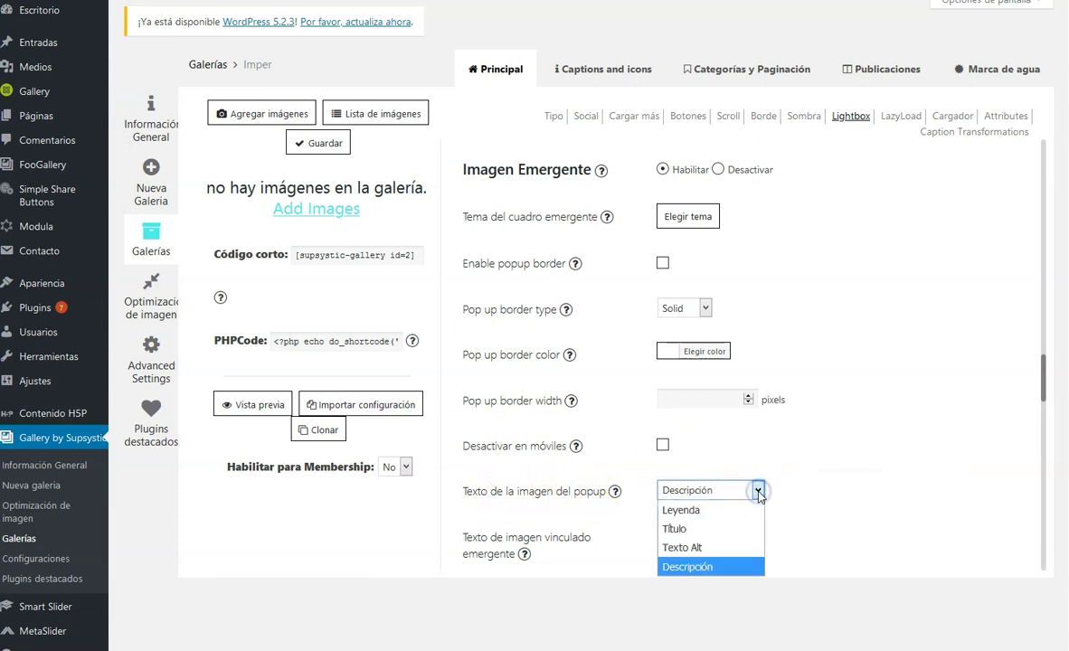
left_click(706, 529)
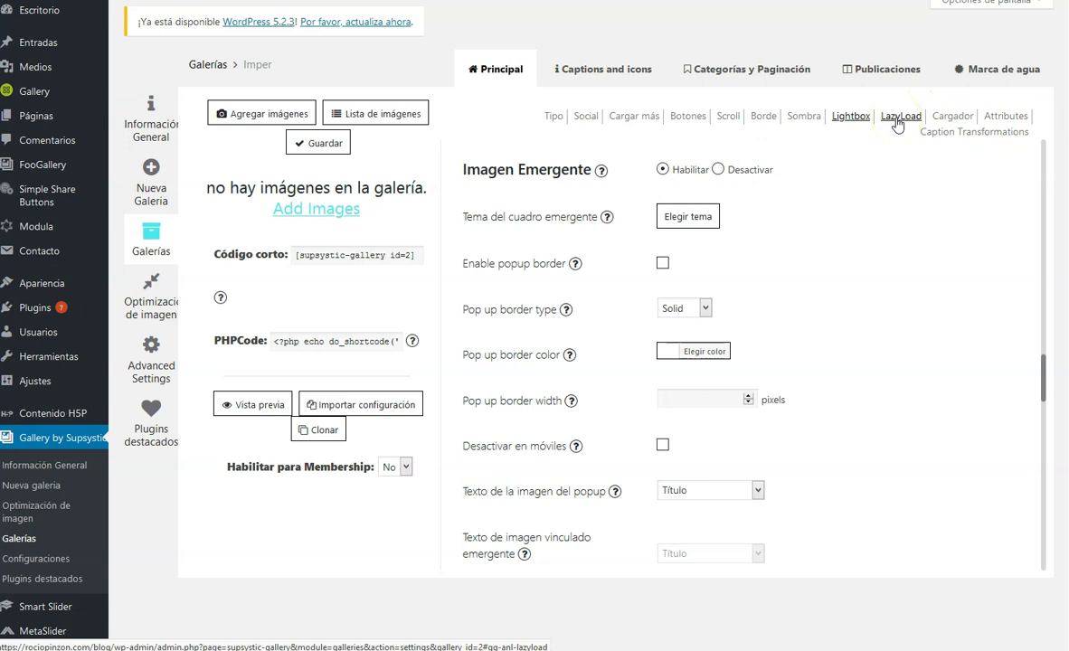
- Examine the caption options for vertical text alignment and font family
left_click(618, 74)
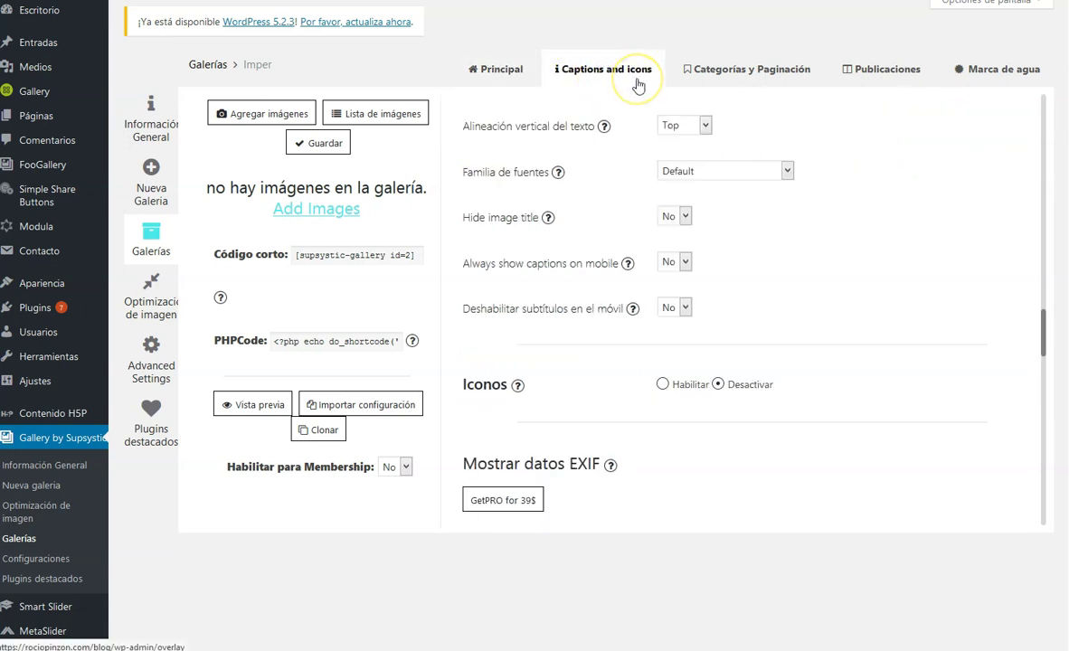
left_click(705, 126)
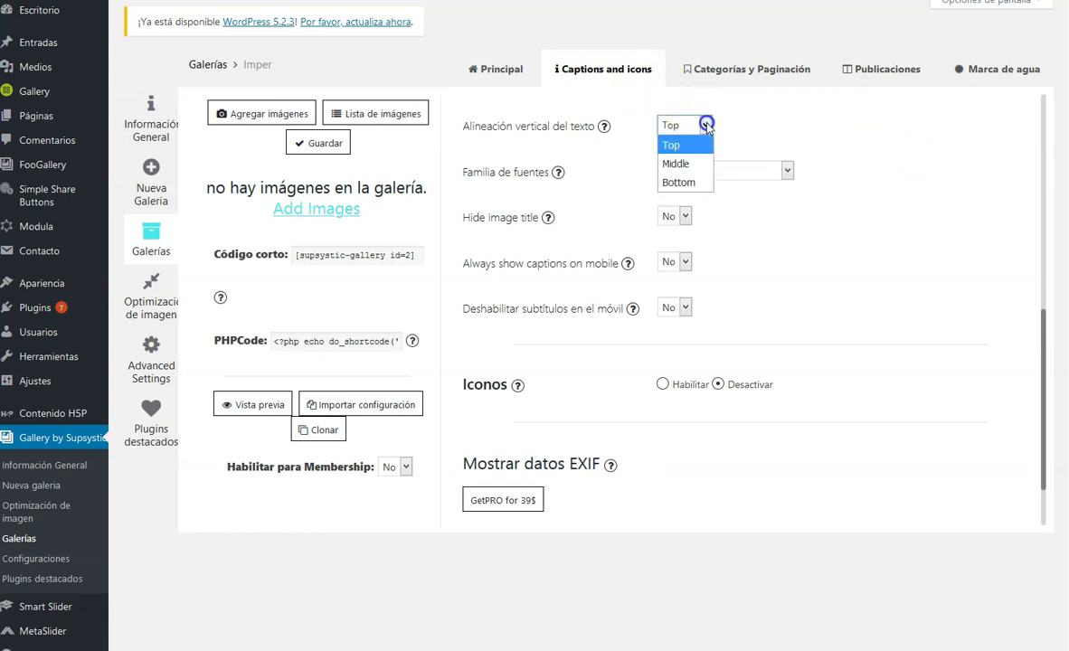
left_click(876, 140)
left_click(517, 171)
left_click(525, 173)
left_click(530, 178)
left_click(783, 172)
scroll(729, 388, "down", 4)
scroll(723, 389, "up", 6)
scroll(724, 389, "up", 15)
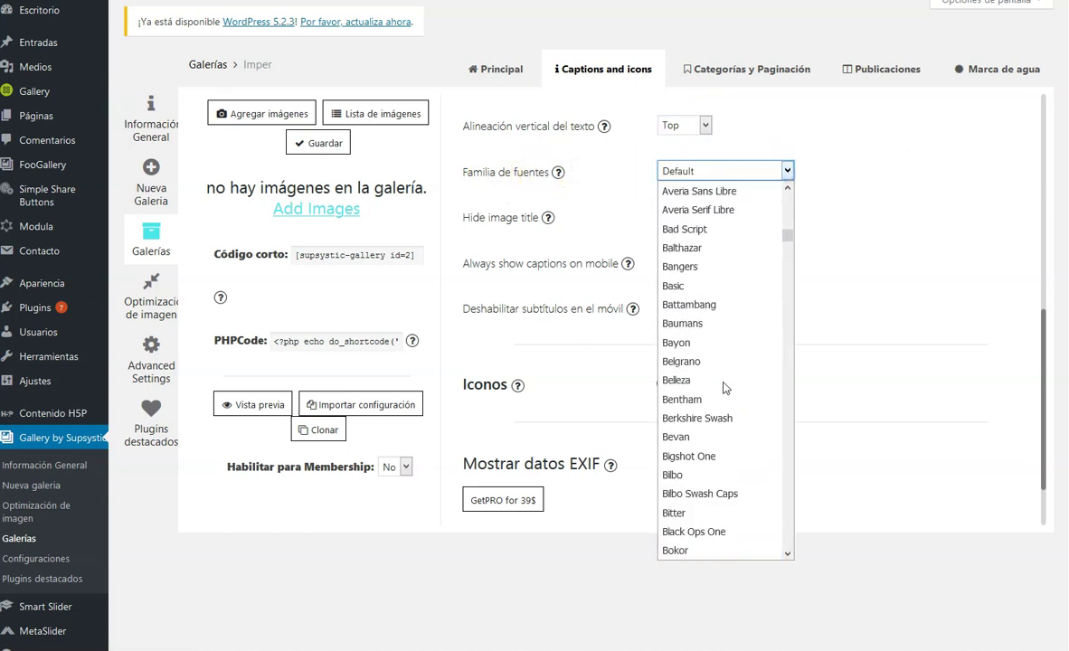
left_click(920, 180)
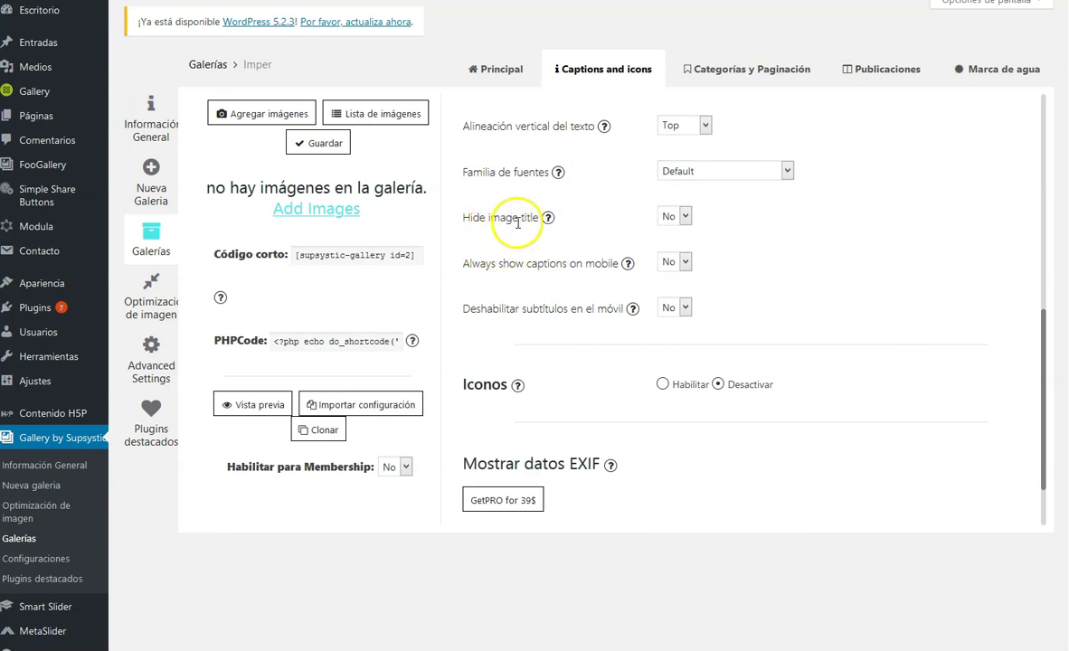
- Set the Hide image title option to Sí in the caption settings
left_click(685, 216)
left_click(672, 258)
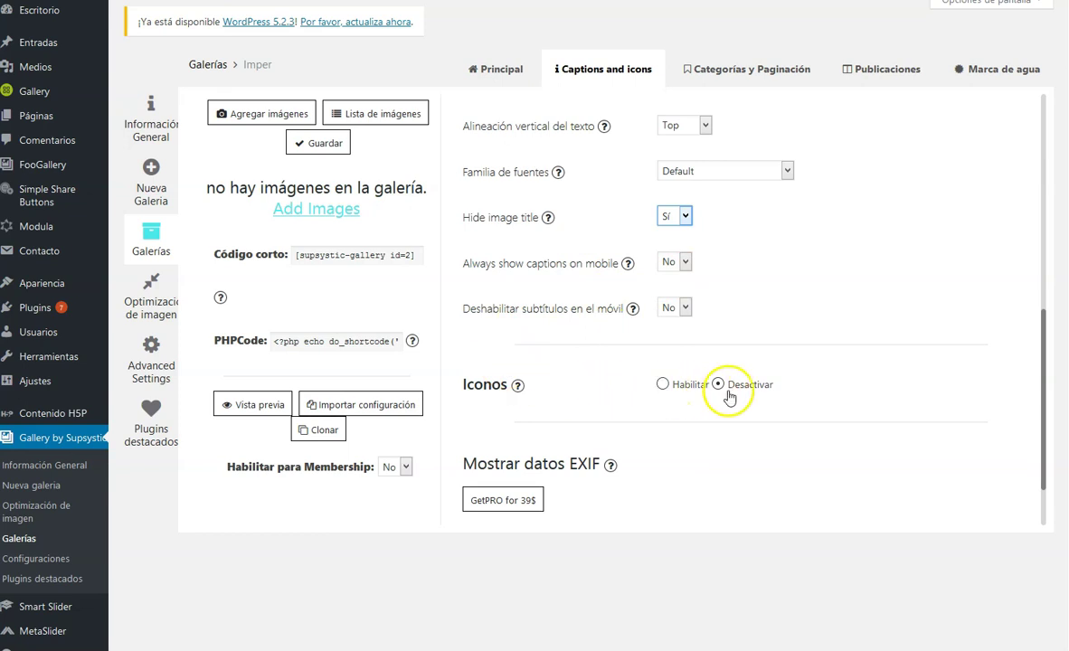
- Examine the categories and pagination, post layout, watermark and caption settings available for the Imper gallery
left_click(758, 72)
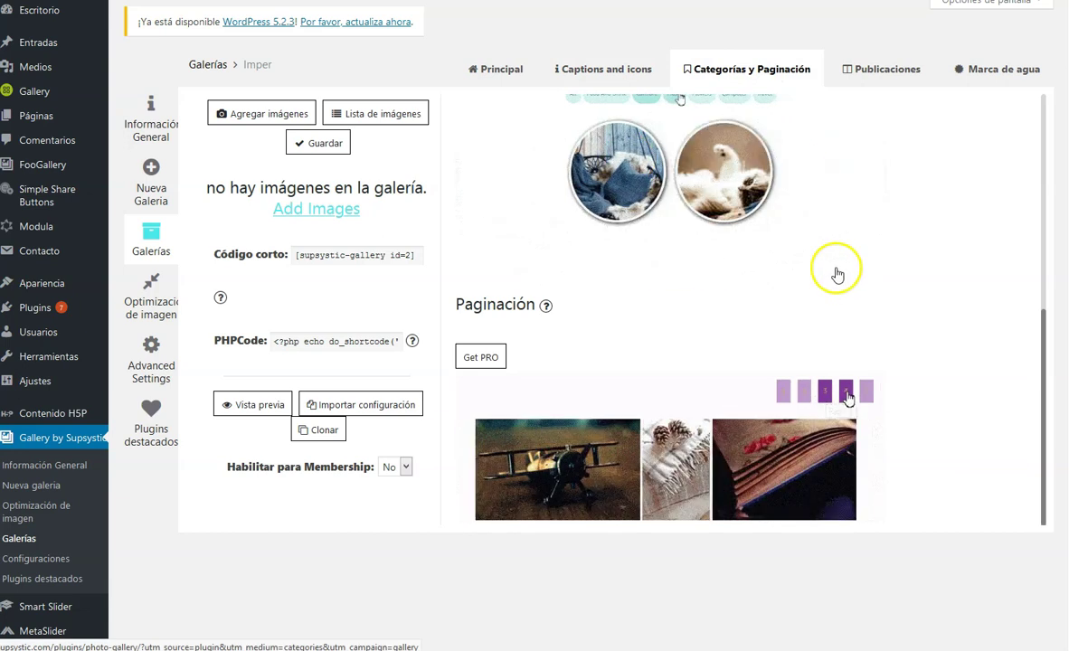
scroll(832, 227, "up", 2)
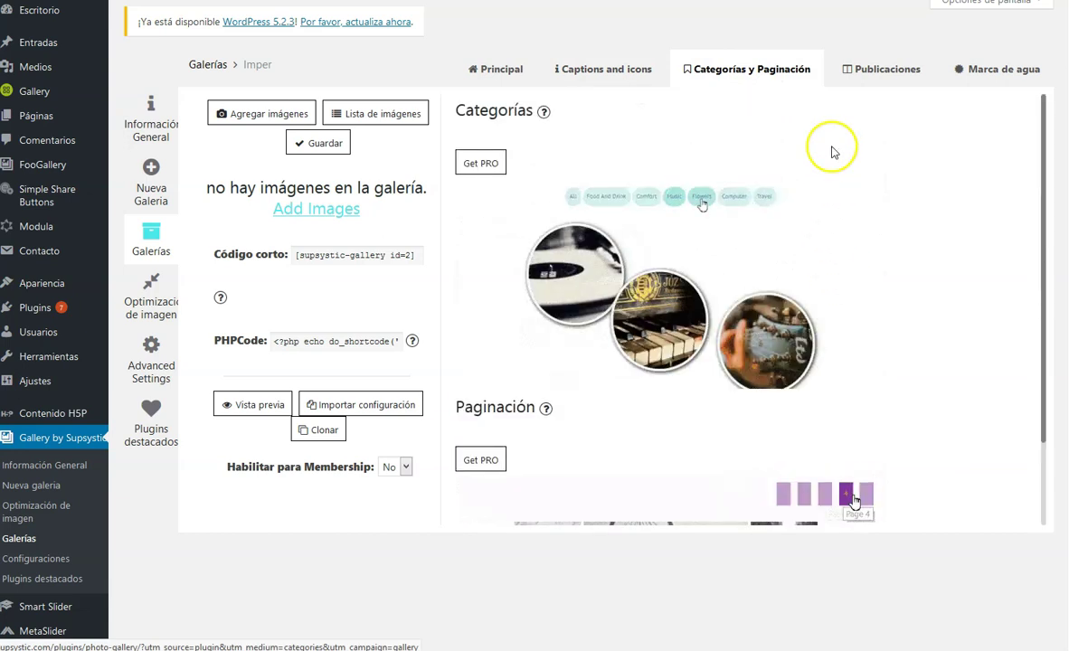
left_click(884, 77)
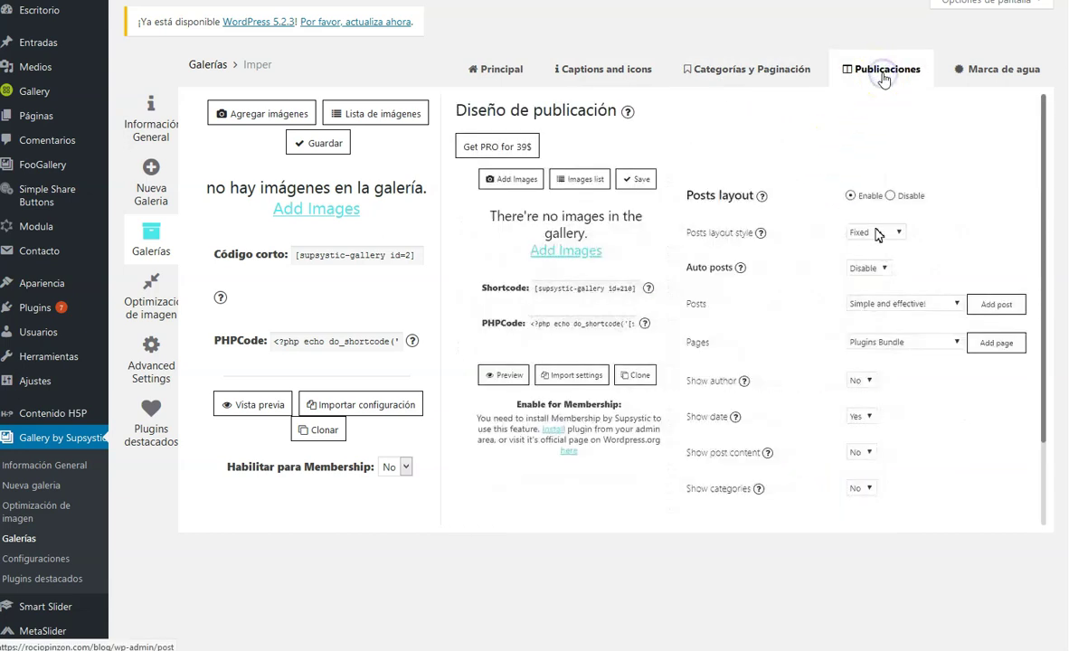
left_click(902, 304)
left_click(923, 368)
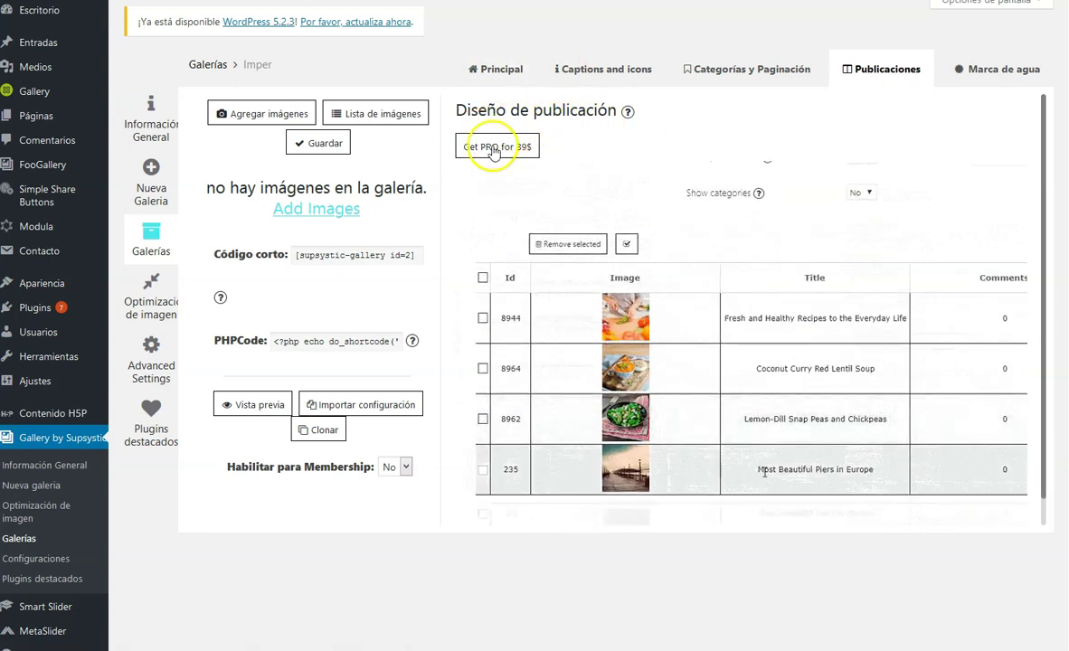
left_click(980, 70)
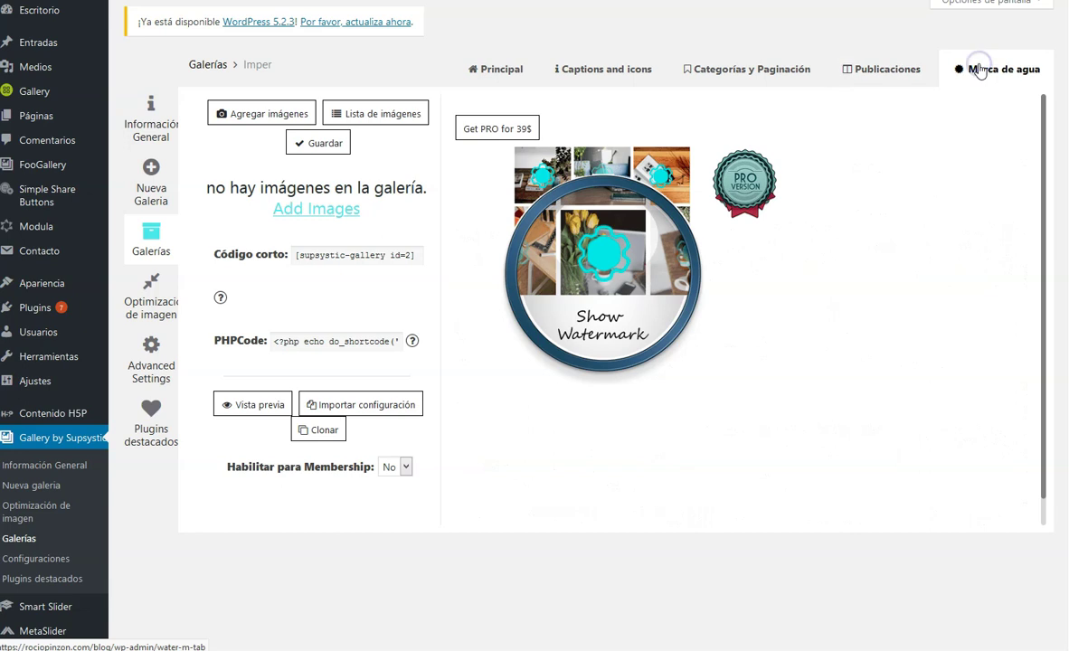
left_click(613, 69)
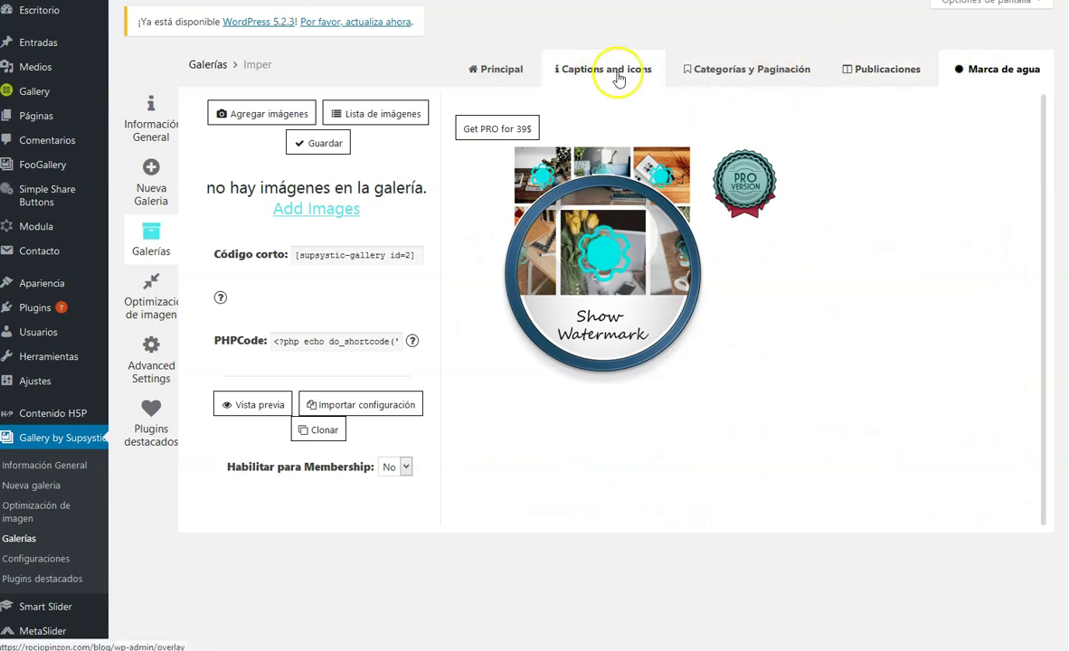
left_click(493, 72)
left_click(576, 73)
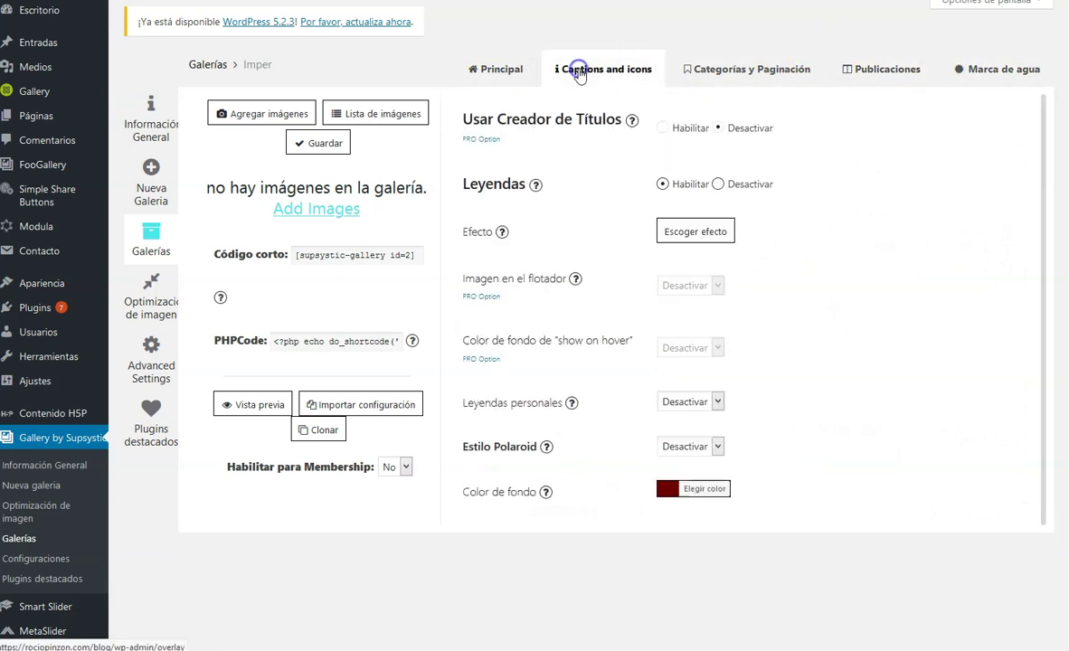
left_click(580, 73)
- Save the Imper gallery's settings
left_click(282, 387)
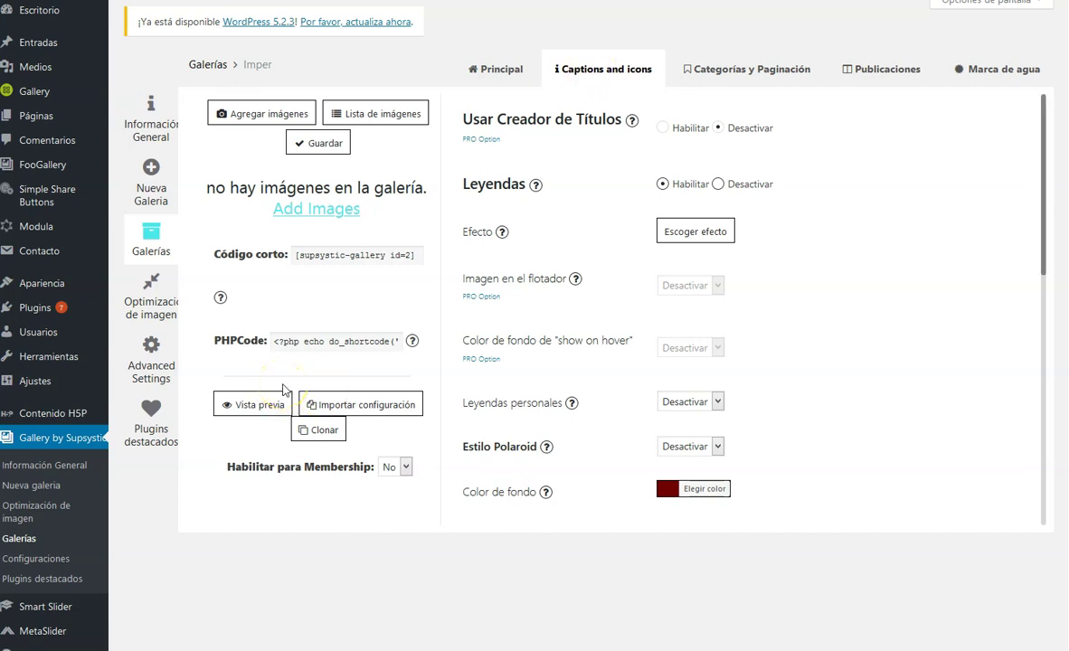
left_click(341, 153)
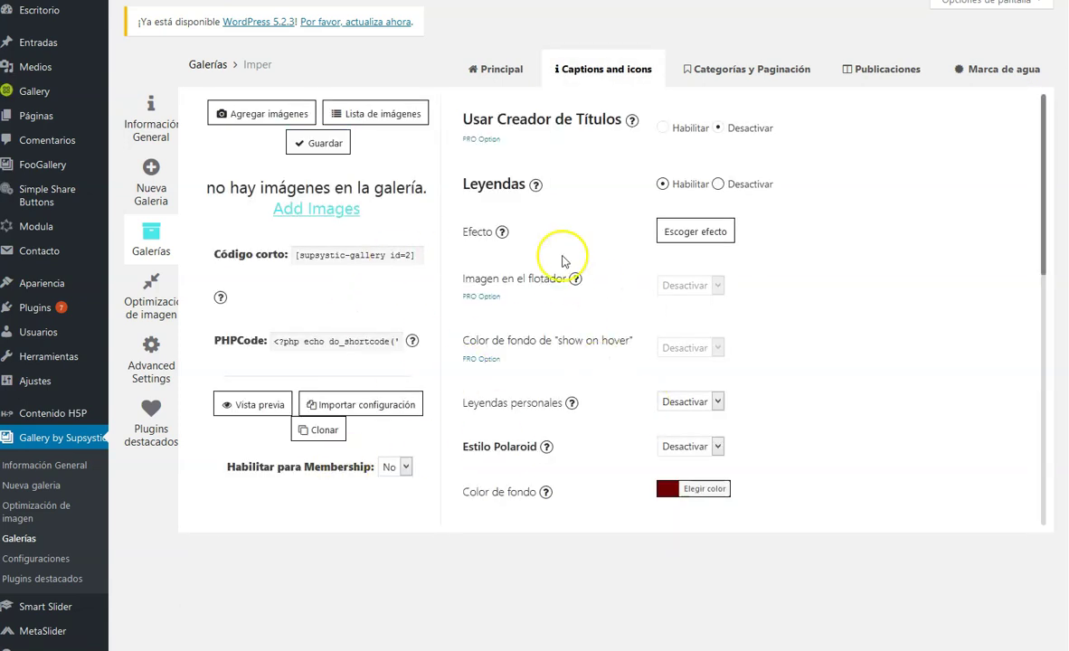
- Open the Animales gallery from the gallery list and copy its shortcode
left_click(151, 241)
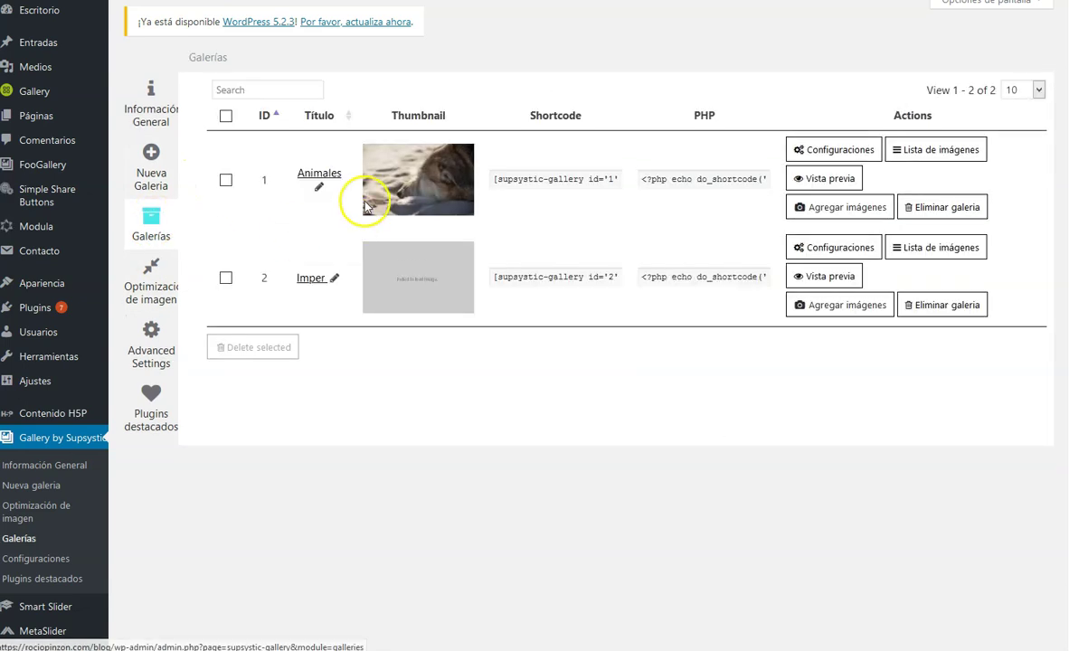
left_click(318, 173)
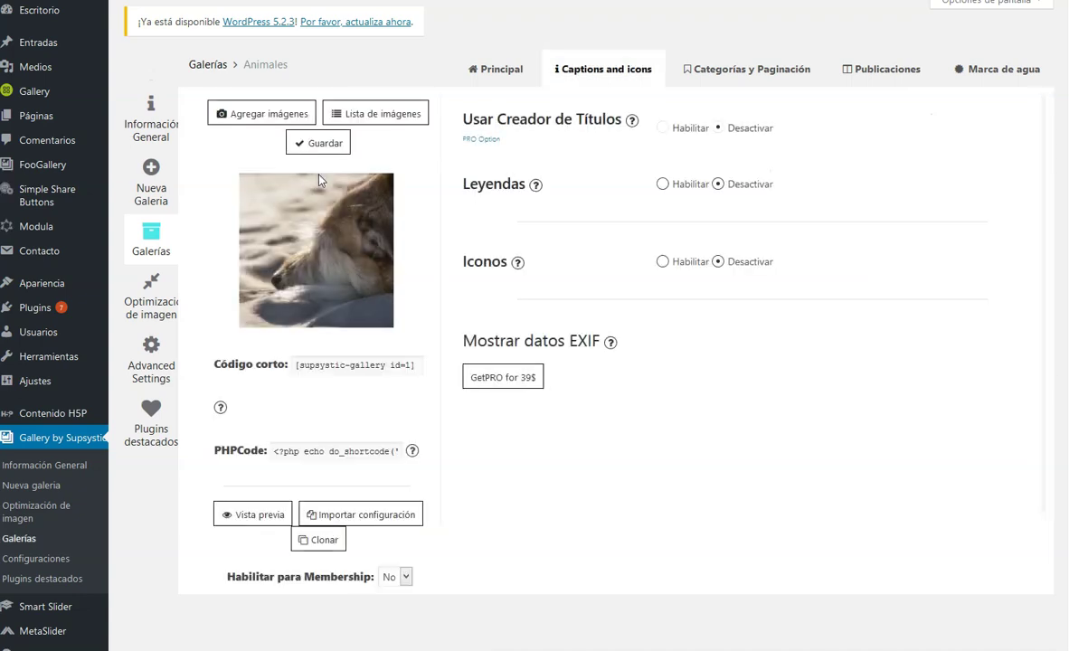
left_click(352, 371)
key("ctrl+c")
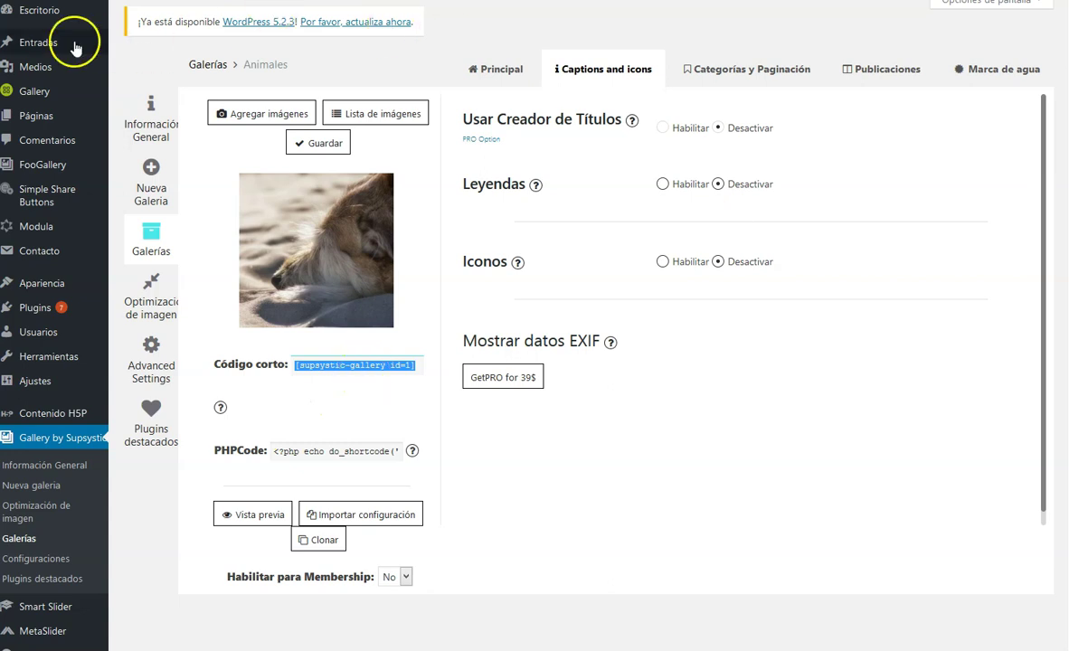
- Open the post Sed non nisl convallis for editing and insert [supsystic-gallery id=1] between the second and third paragraphs
mouse_move(38, 103)
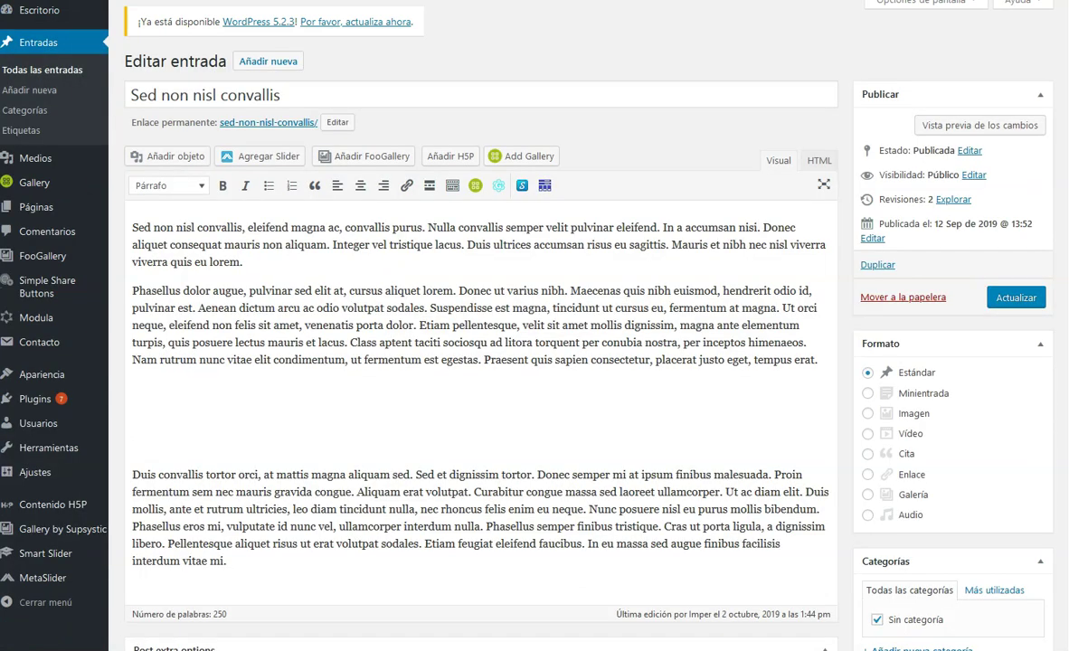
left_click(375, 404)
key("ctrl+v")
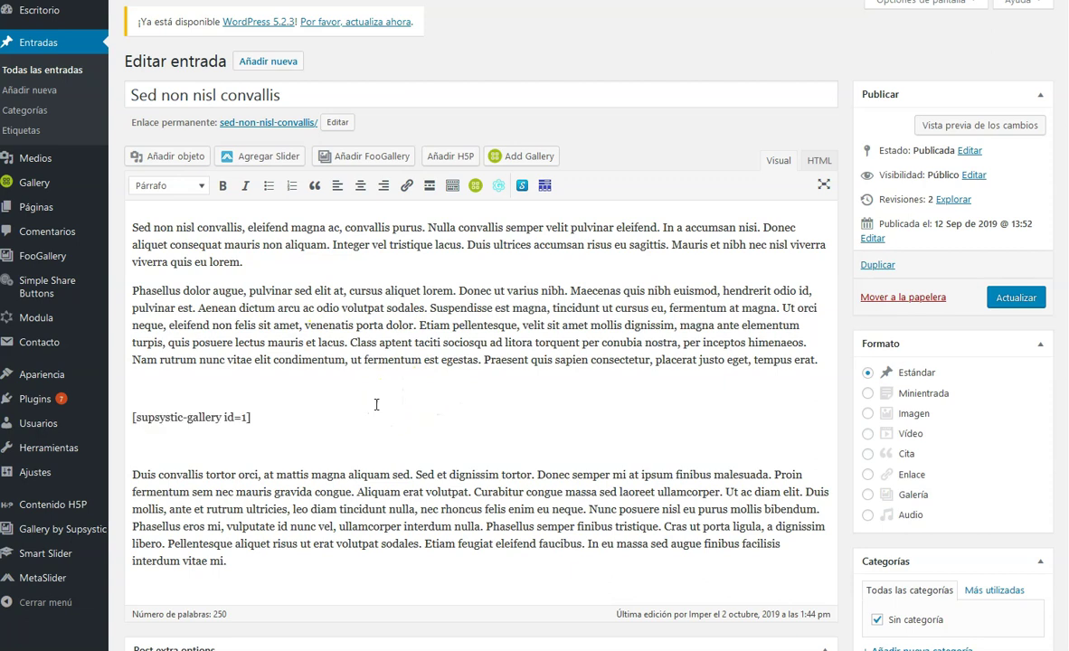
- Centre-align the [supsystic-gallery id=1] shortcode between the second and third paragraphs
triple_click(372, 404)
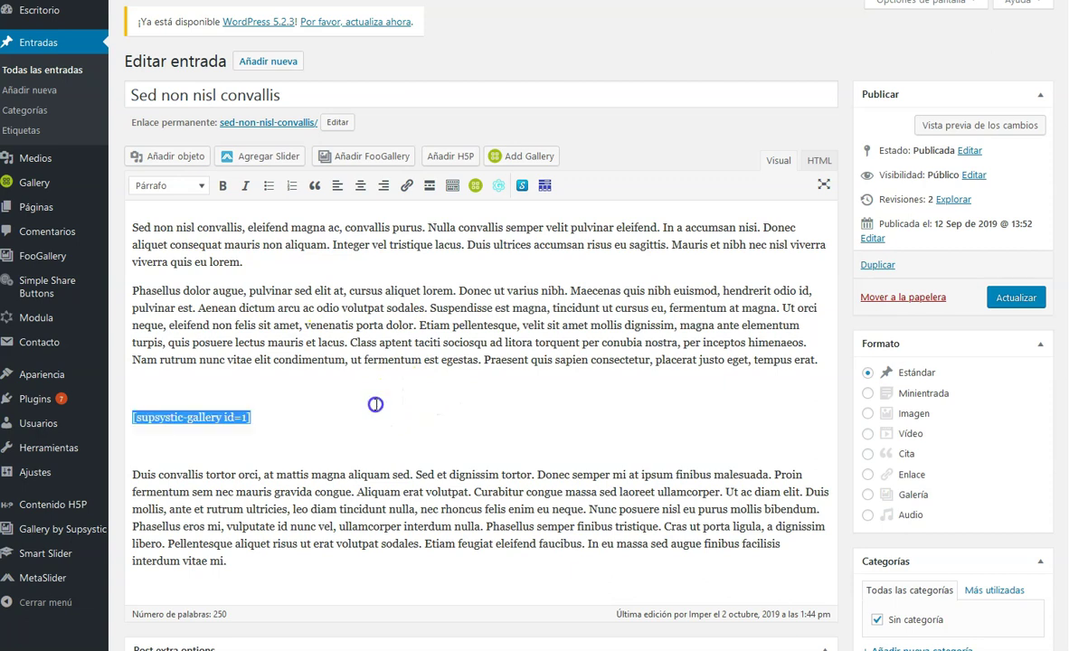
left_click(360, 185)
left_click(504, 381)
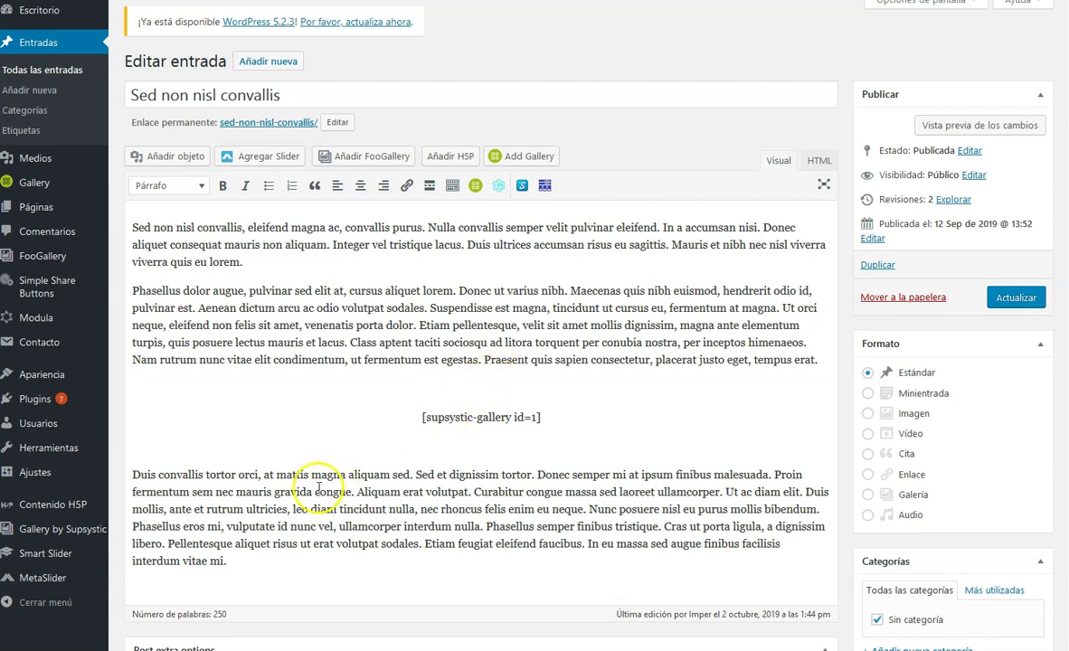
- Insert the Animales gallery with the editor's gallery picker on the blank line above the centred shortcode
left_click(496, 187)
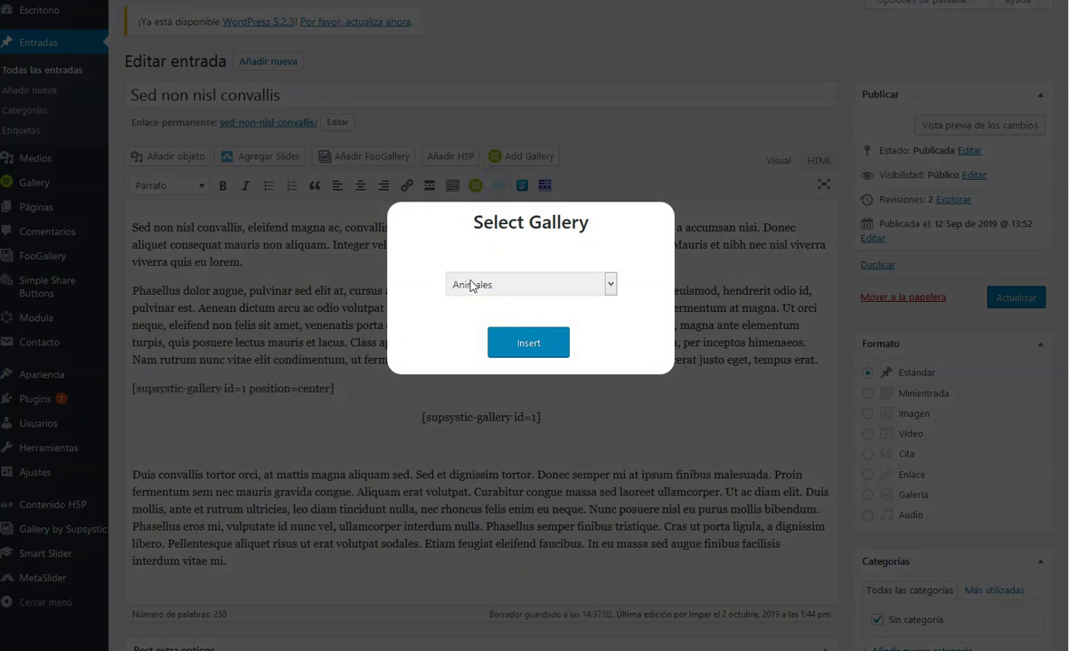
left_click(418, 434)
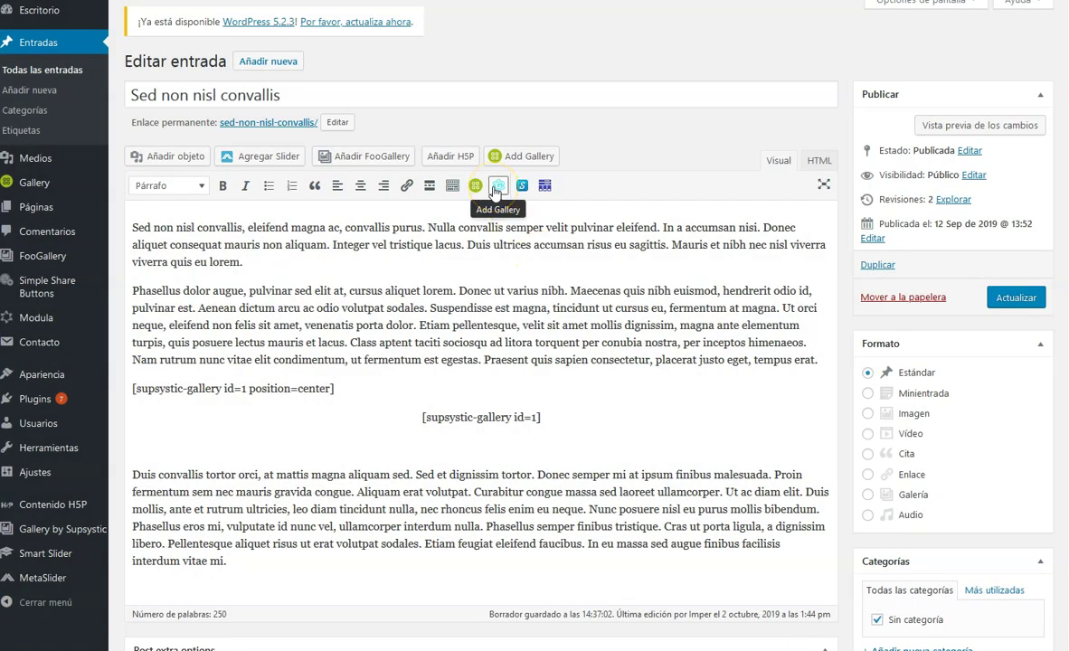
left_click(498, 188)
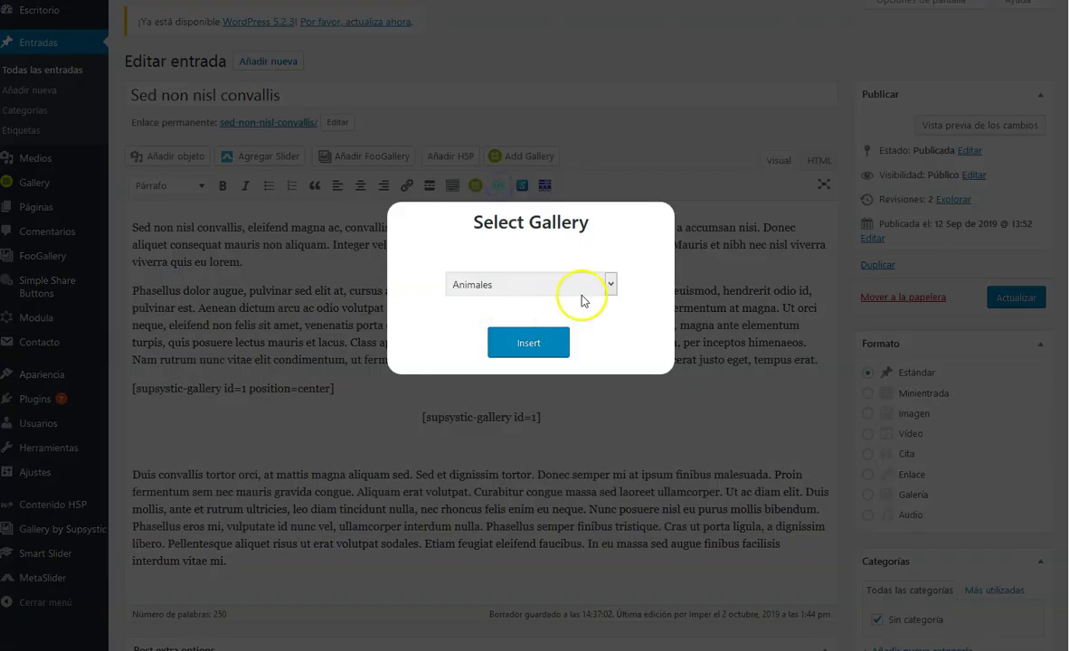
left_click_drag(517, 298, 543, 305)
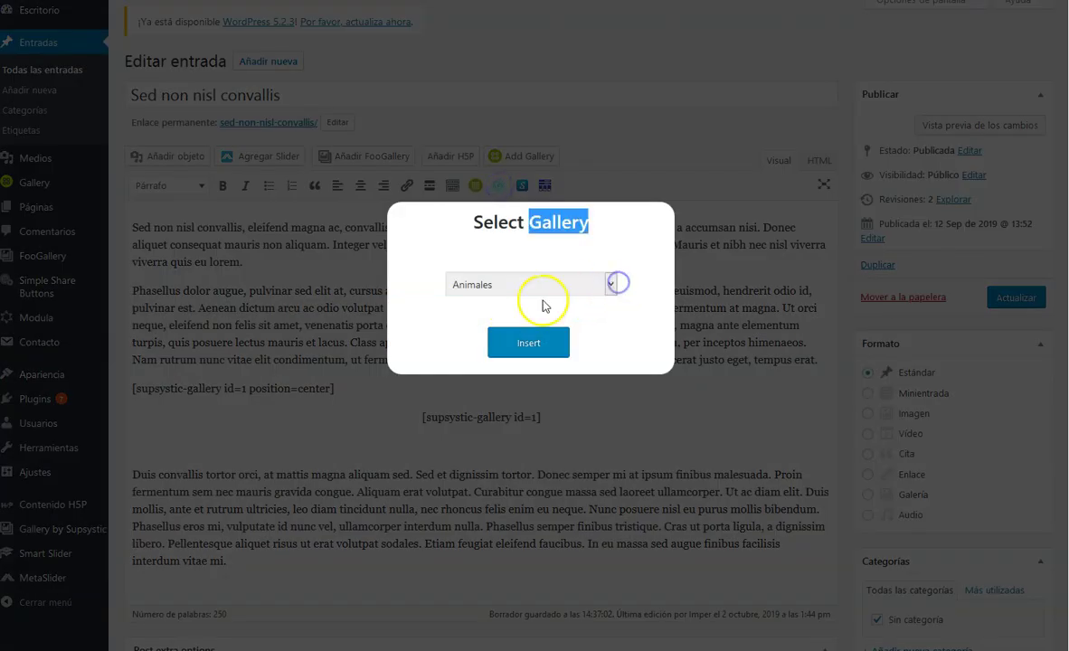
left_click(545, 342)
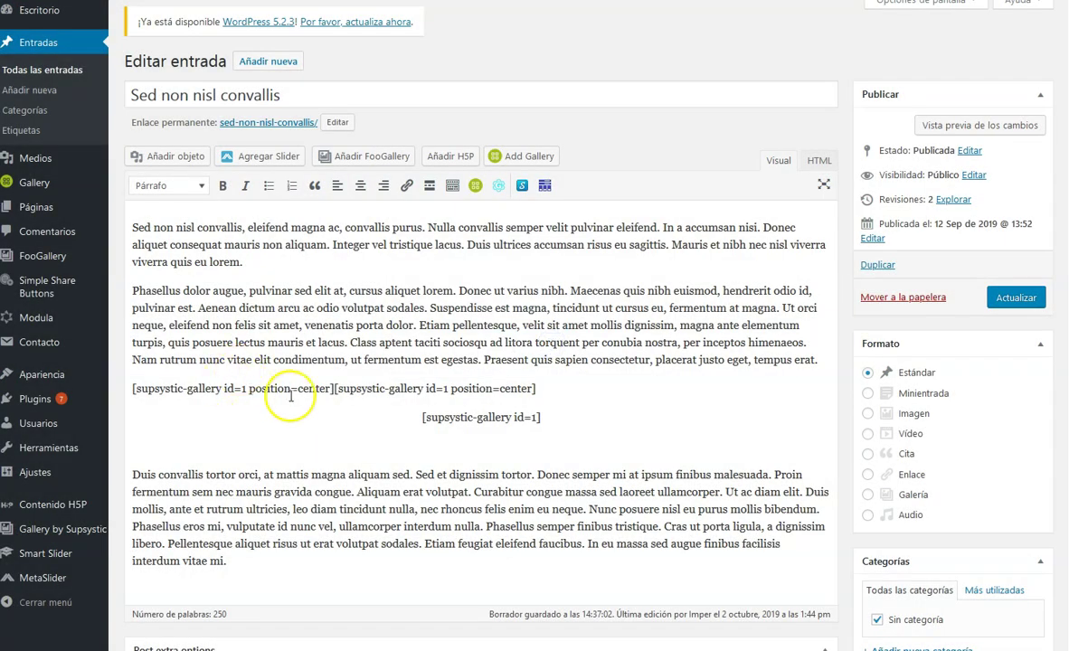
- Delete the duplicate [supsystic-gallery id=1 position=center] shortcode and centre-align the remaining copy
left_click_drag(333, 389, 130, 391)
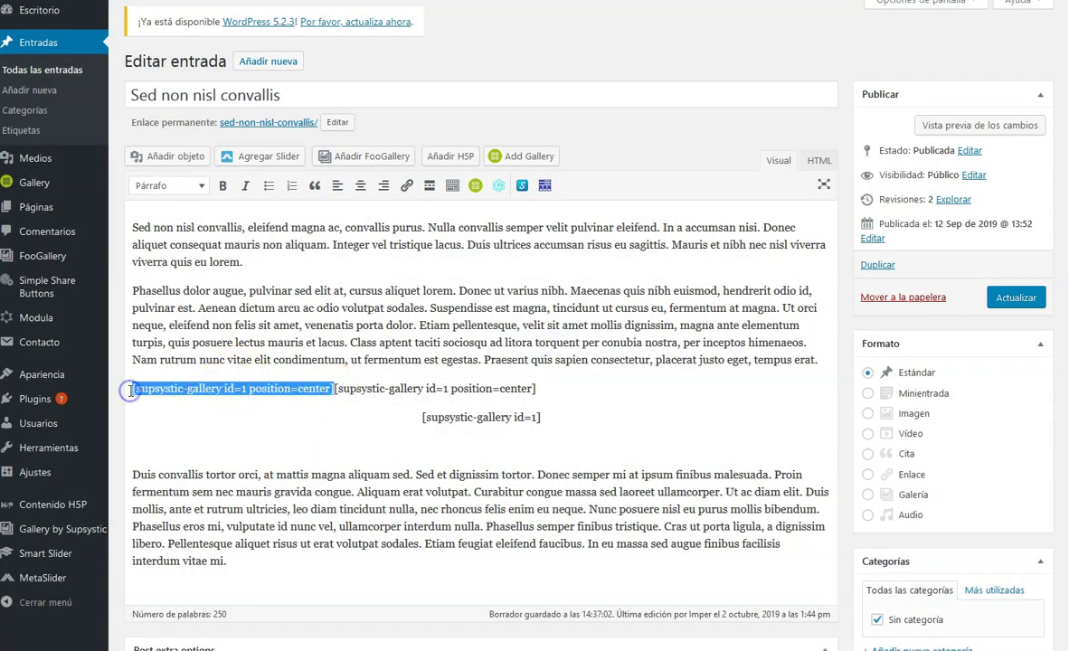
key("BackSpace")
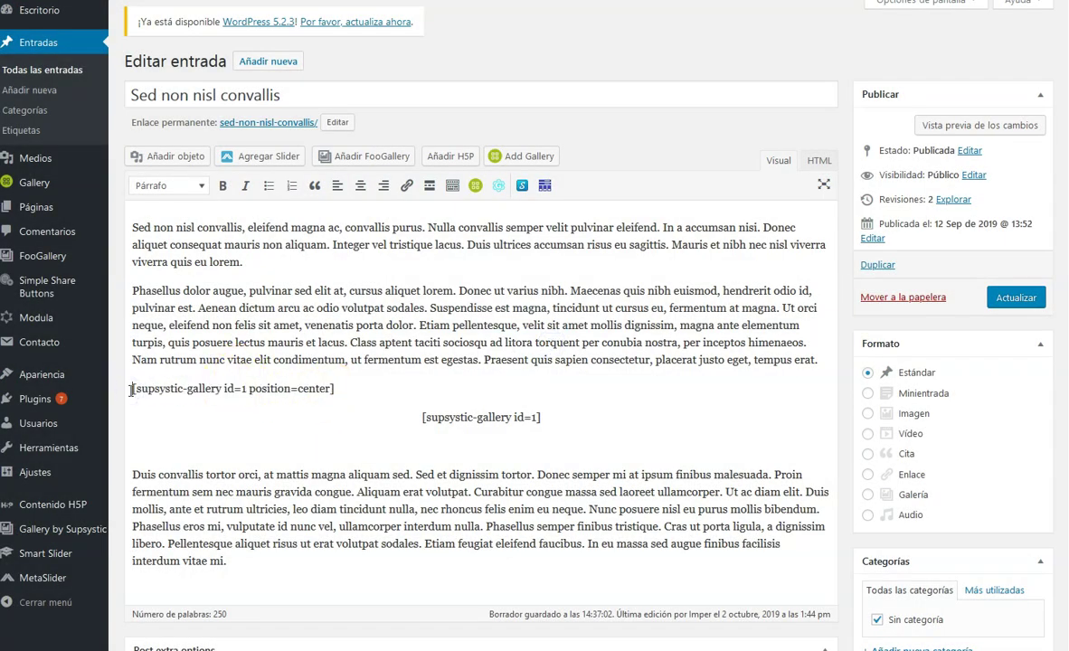
triple_click(224, 391)
left_click(294, 389)
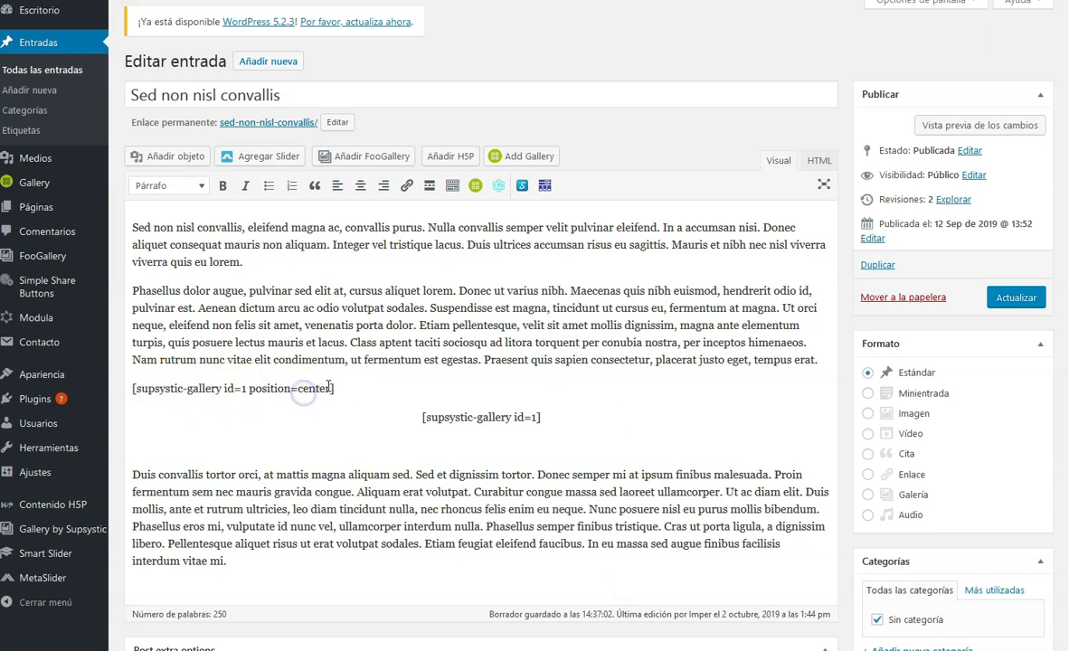
triple_click(318, 388)
double_click(316, 389)
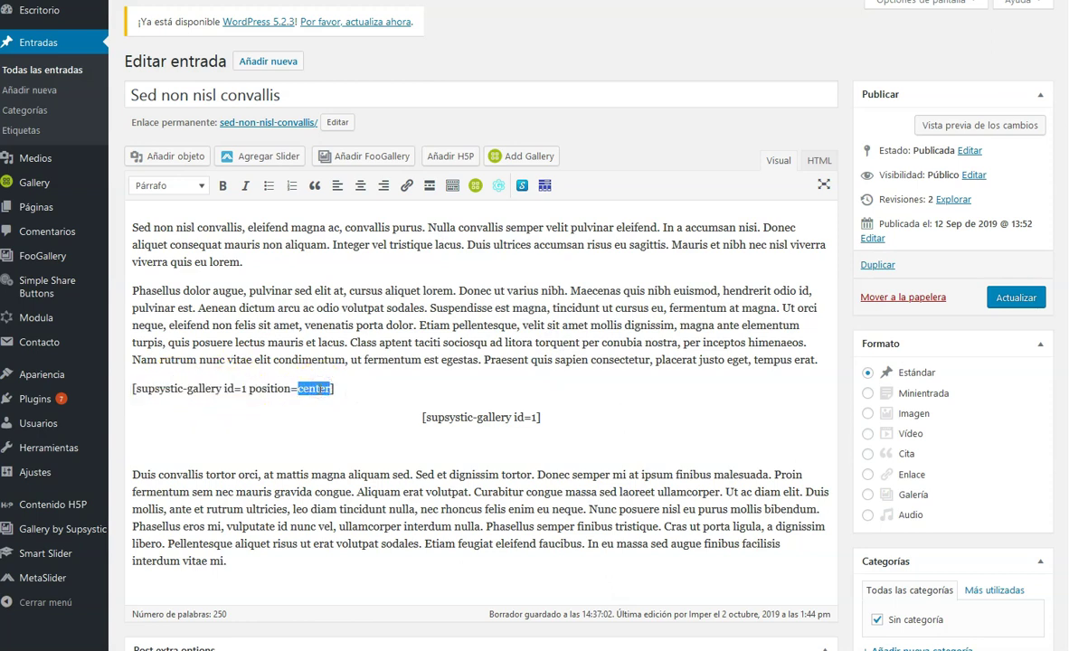
triple_click(319, 388)
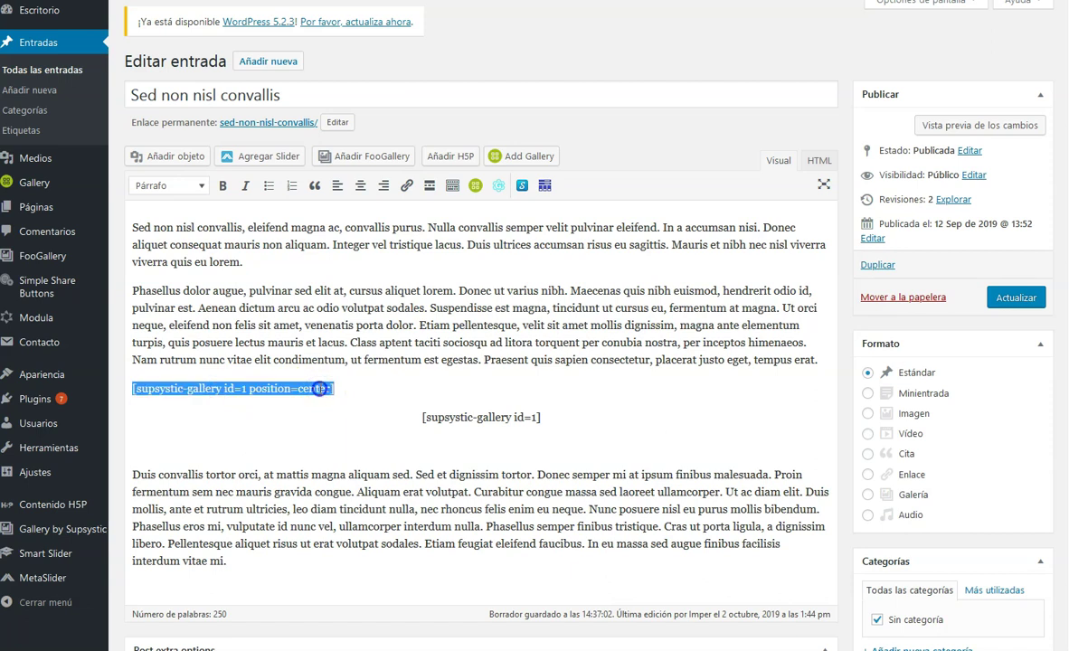
left_click(360, 186)
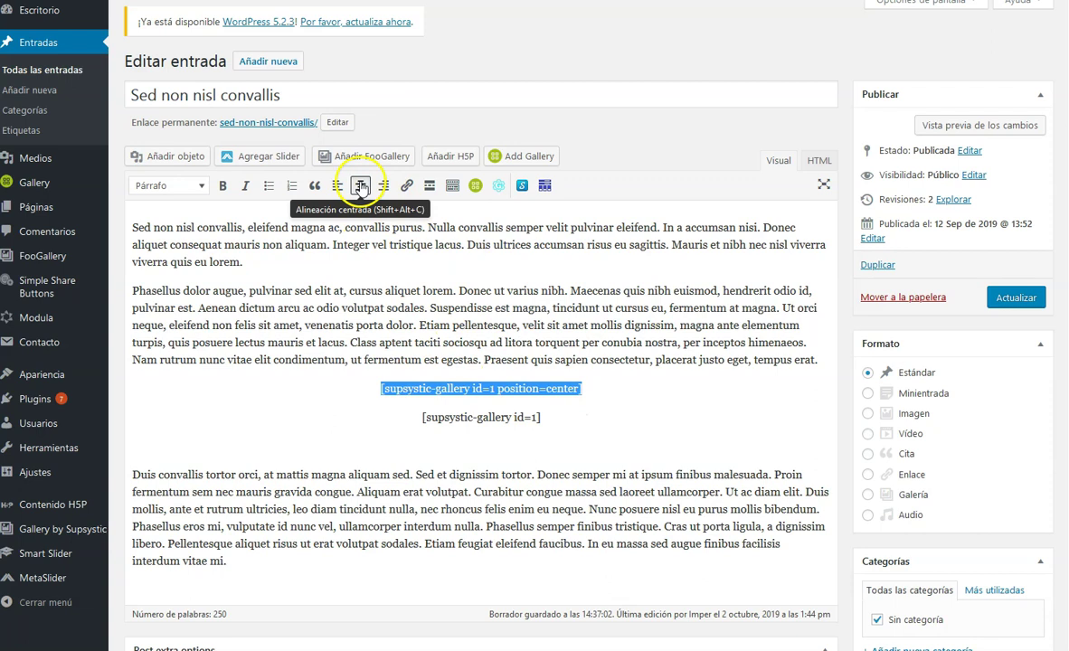
- Delete the [supsystic-gallery id=1 position=center] shortcode above [supsystic-gallery id=1]
left_click(465, 418)
left_click(460, 378)
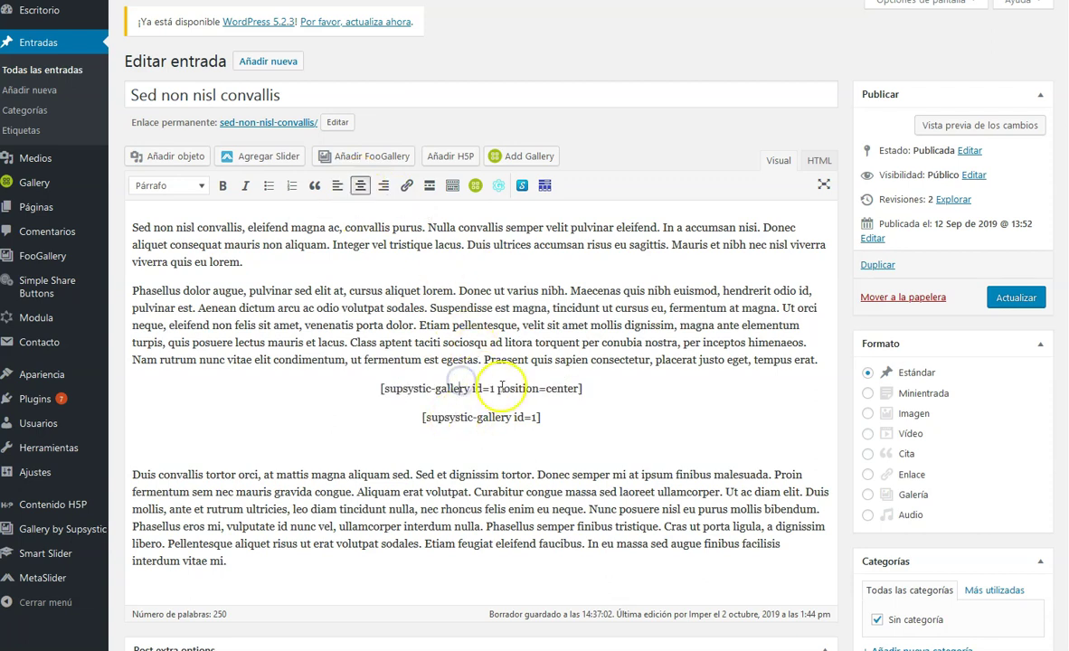
triple_click(461, 389)
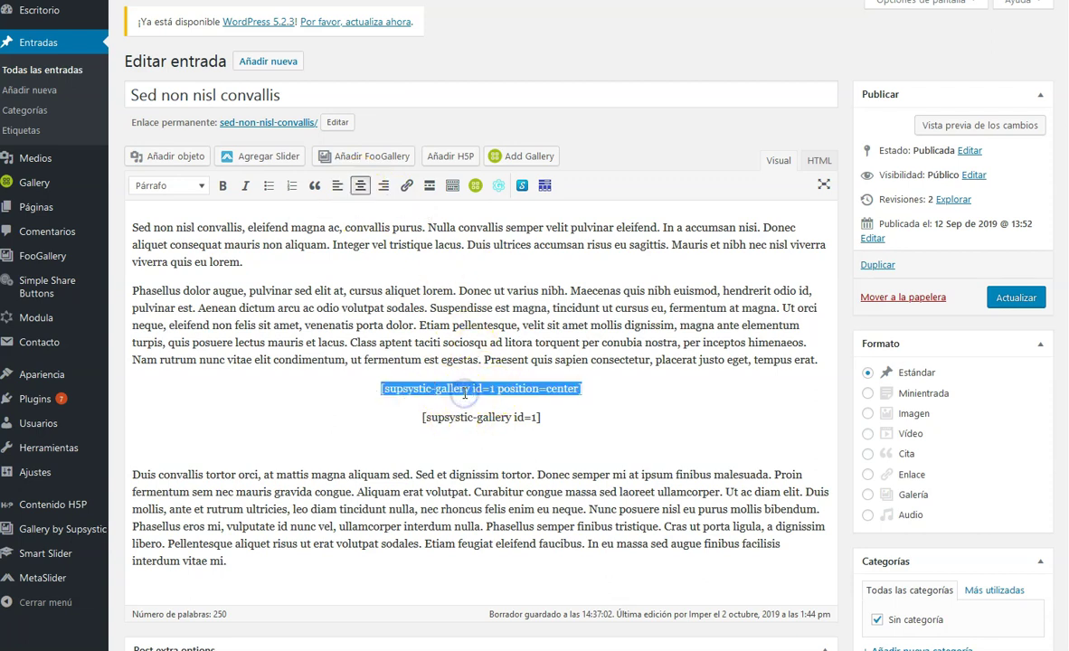
key("BackSpace")
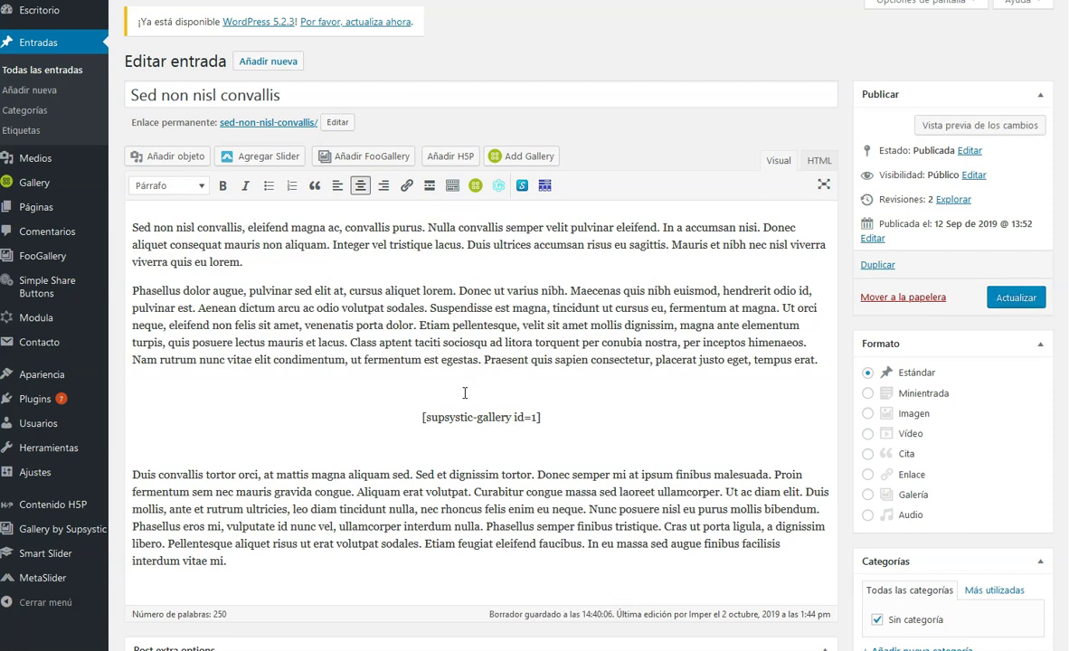
- Update the post Sed non nisl convallis and open its published page
left_click(981, 244)
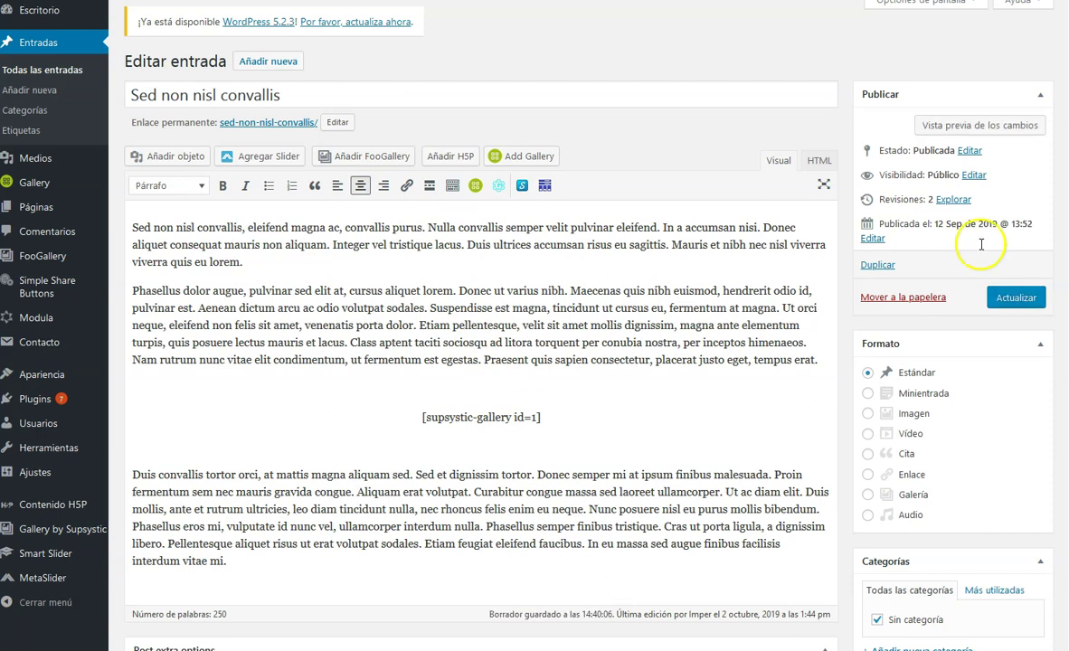
left_click(1004, 298)
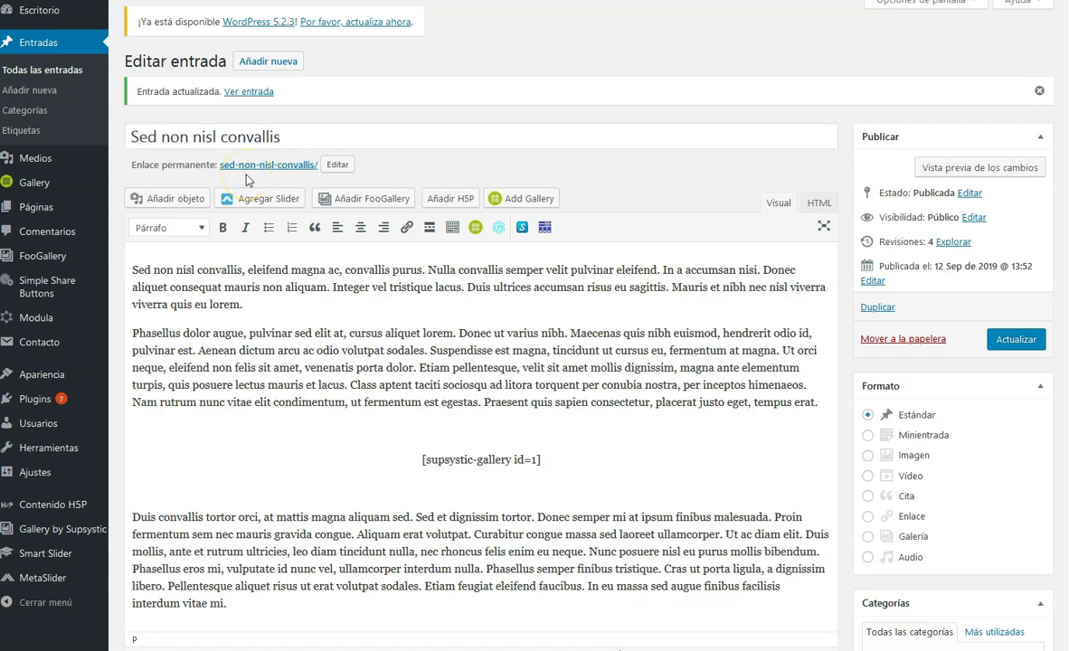
left_click(36, 43)
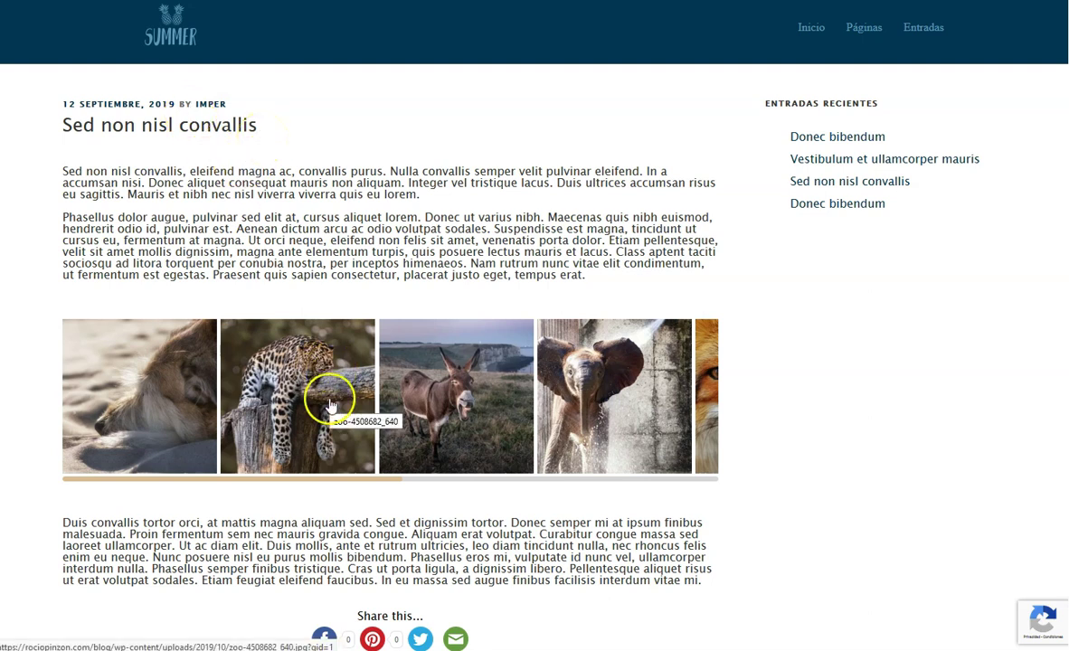
- Examine the published Animales gallery's horizontal scrolling and browse several of its images in the lightbox
left_click(213, 479)
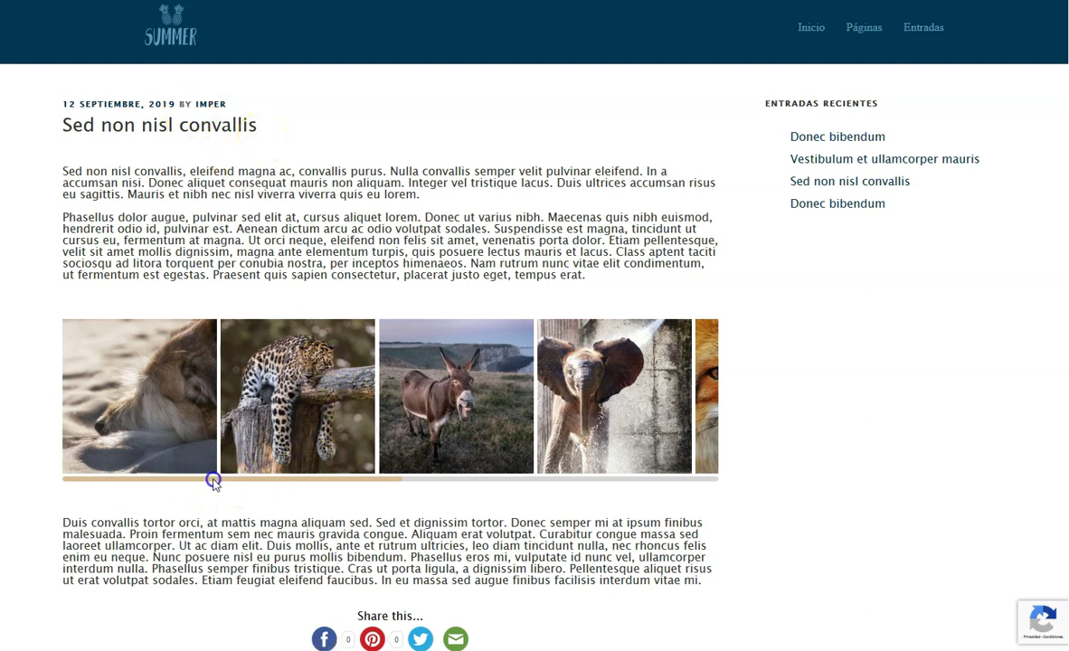
left_click_drag(221, 482, 195, 482)
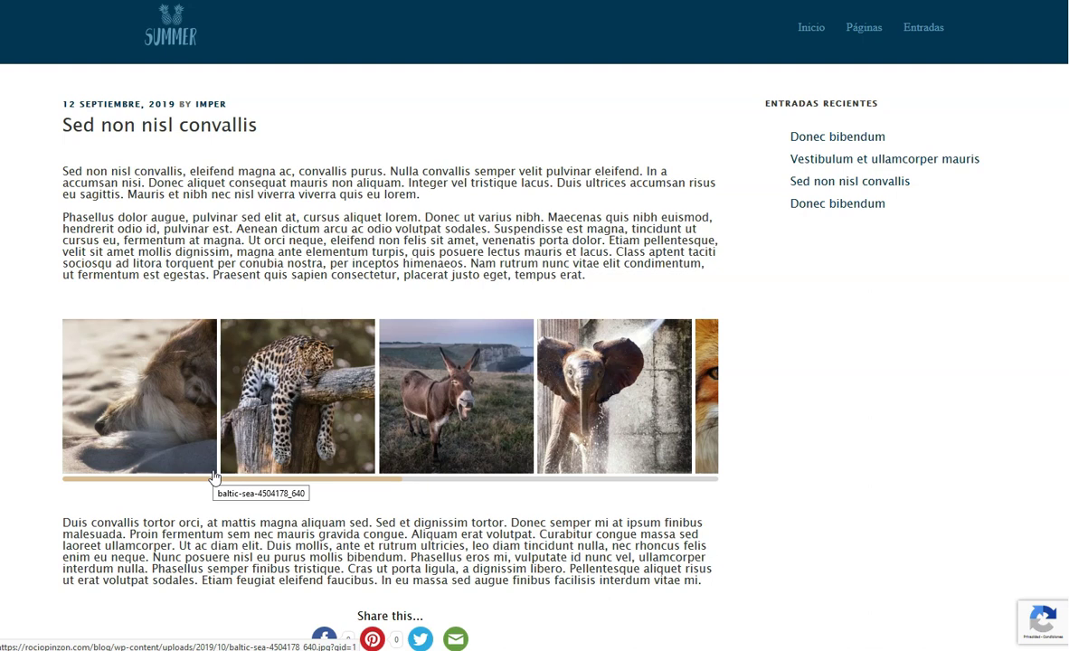
left_click(244, 425)
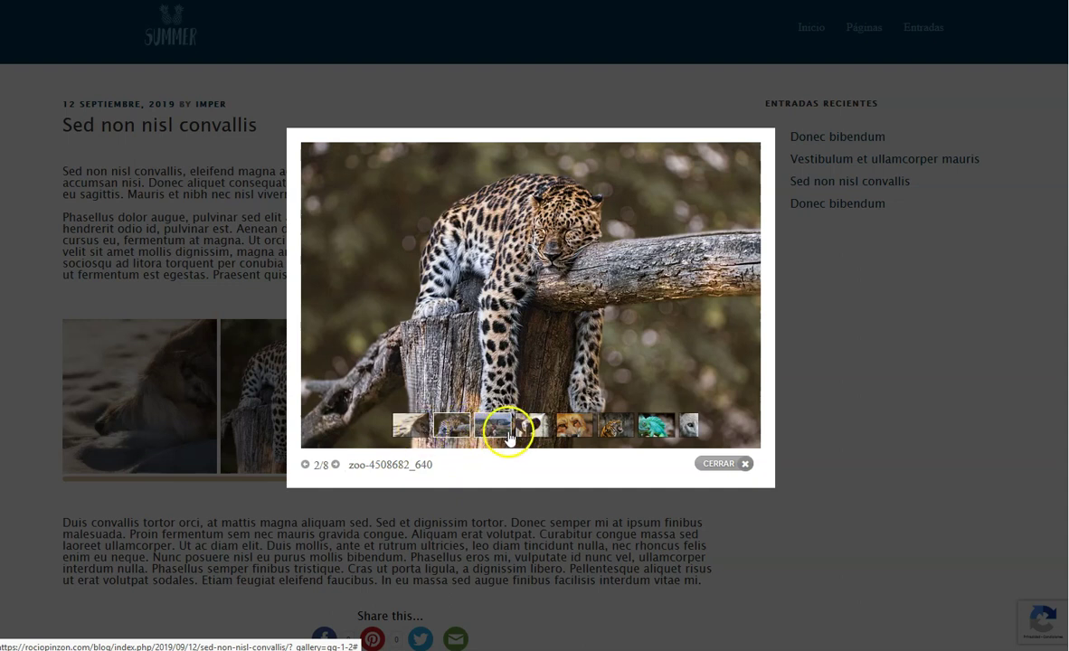
left_click(527, 430)
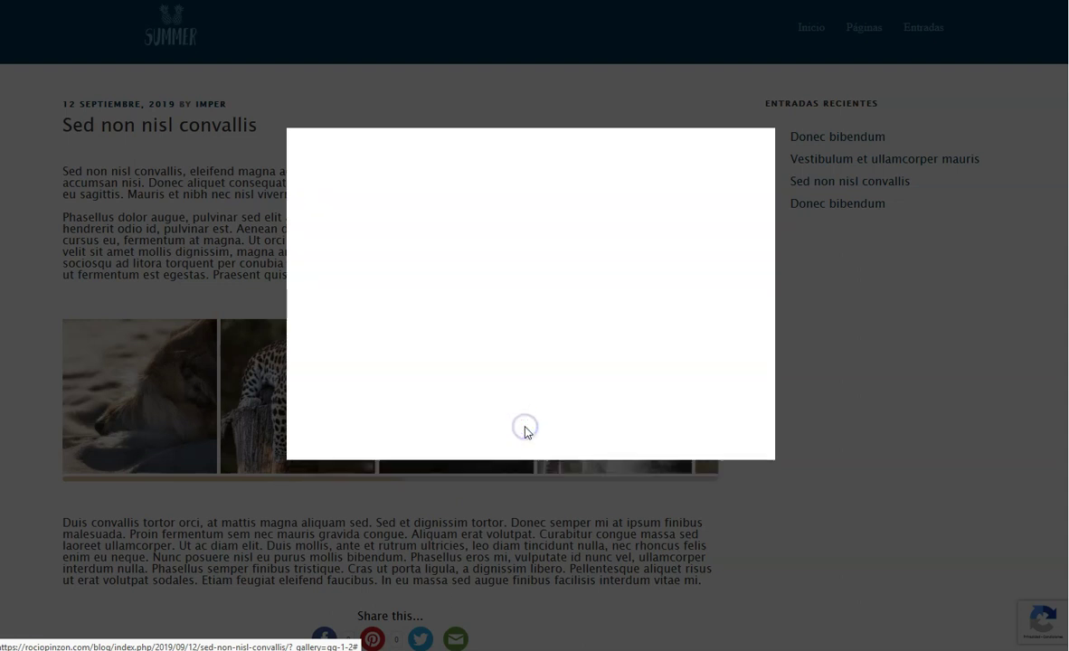
left_click(577, 416)
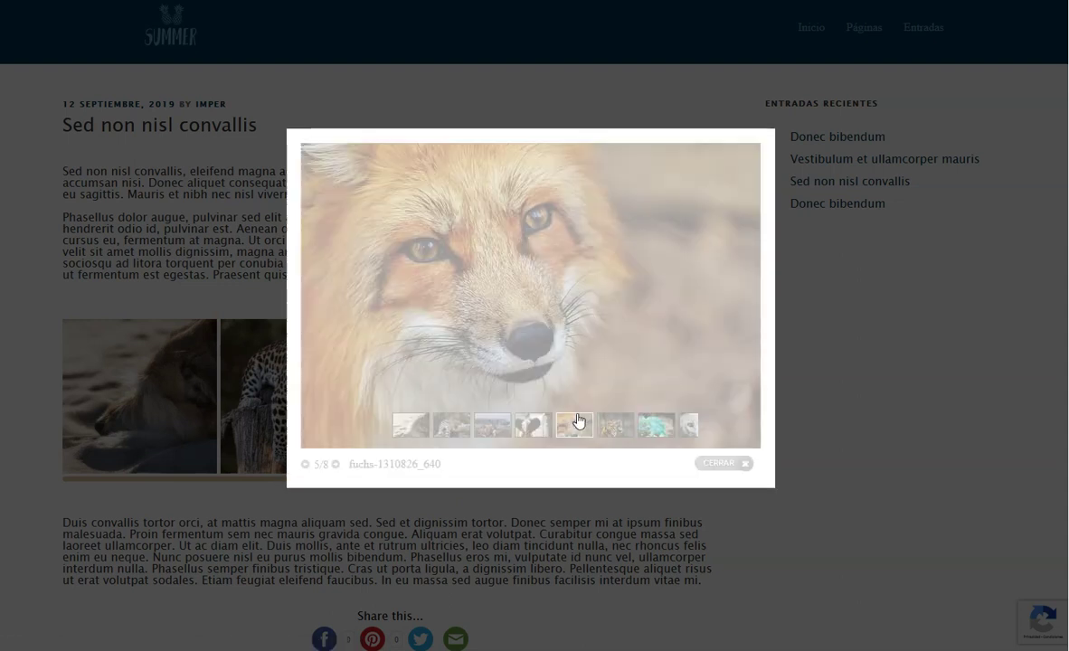
left_click(655, 429)
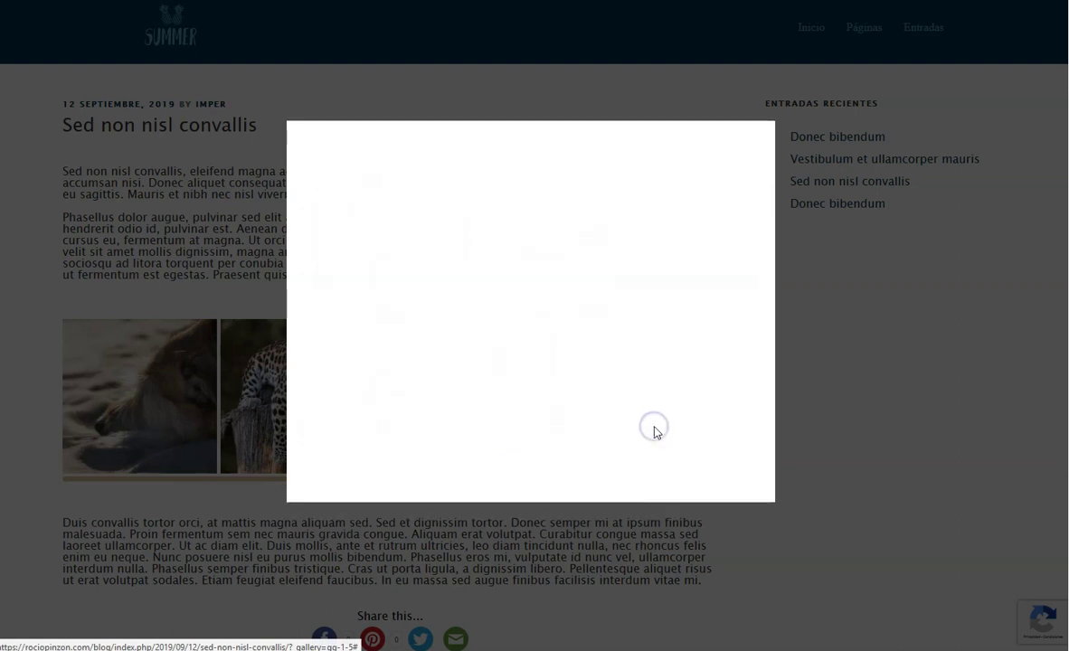
left_click(744, 474)
scroll(587, 496, "down", 1)
left_click(245, 291)
scroll(454, 405, "down", 5)
scroll(454, 400, "up", 6)
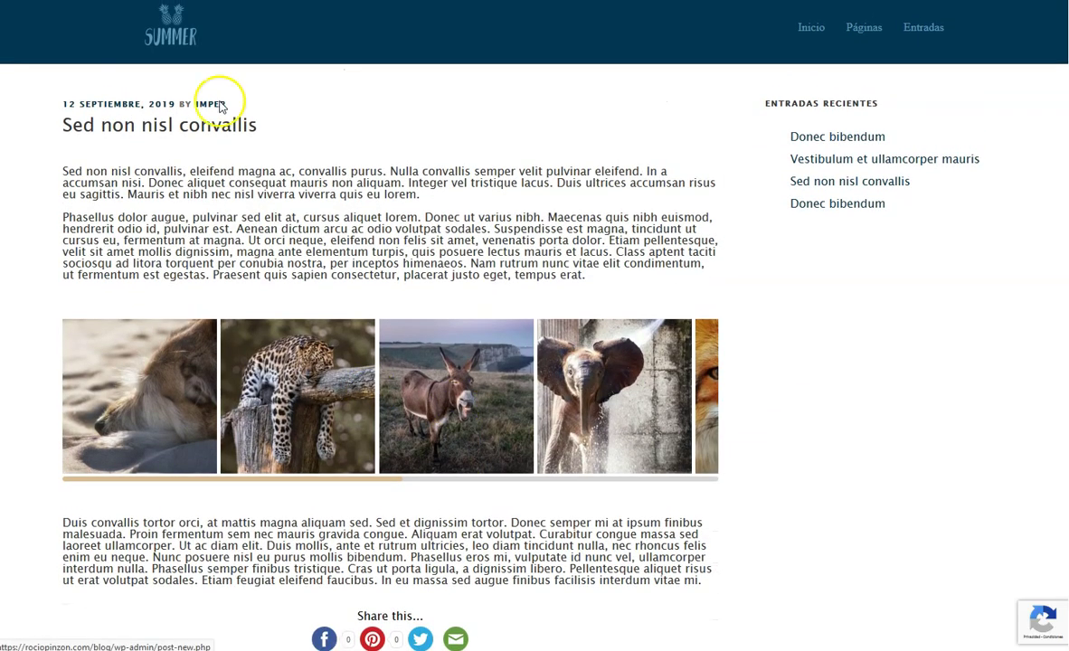
- Open the featured plugins of Gallery by Supsystic and view the download for Galería de fotos plugin
key("ctrl+Tab")
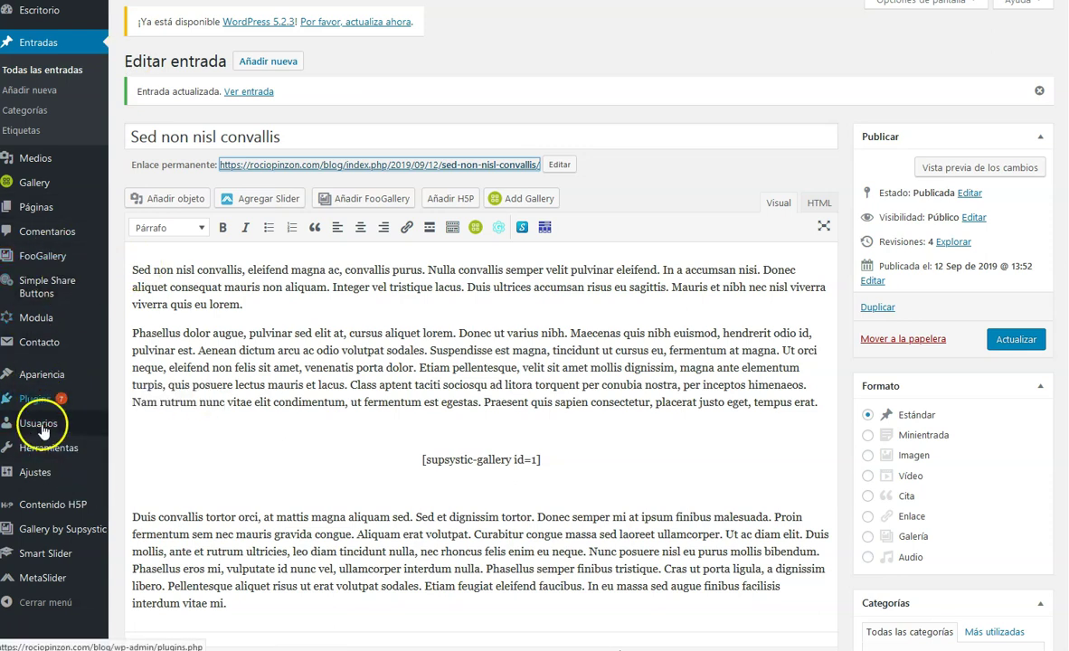
left_click(73, 529)
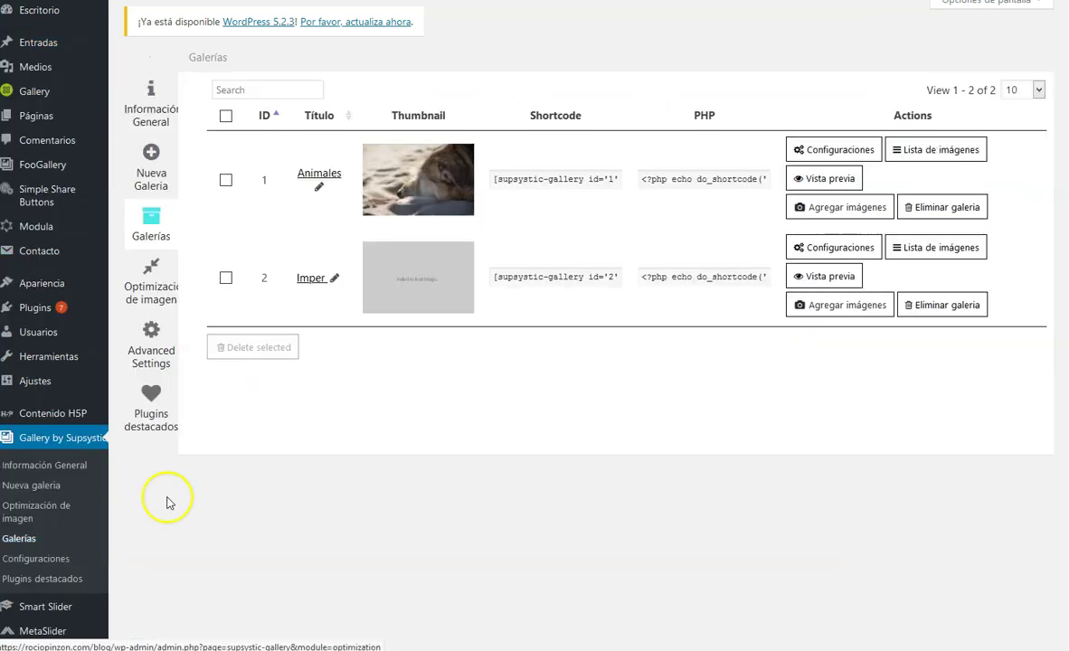
left_click(153, 416)
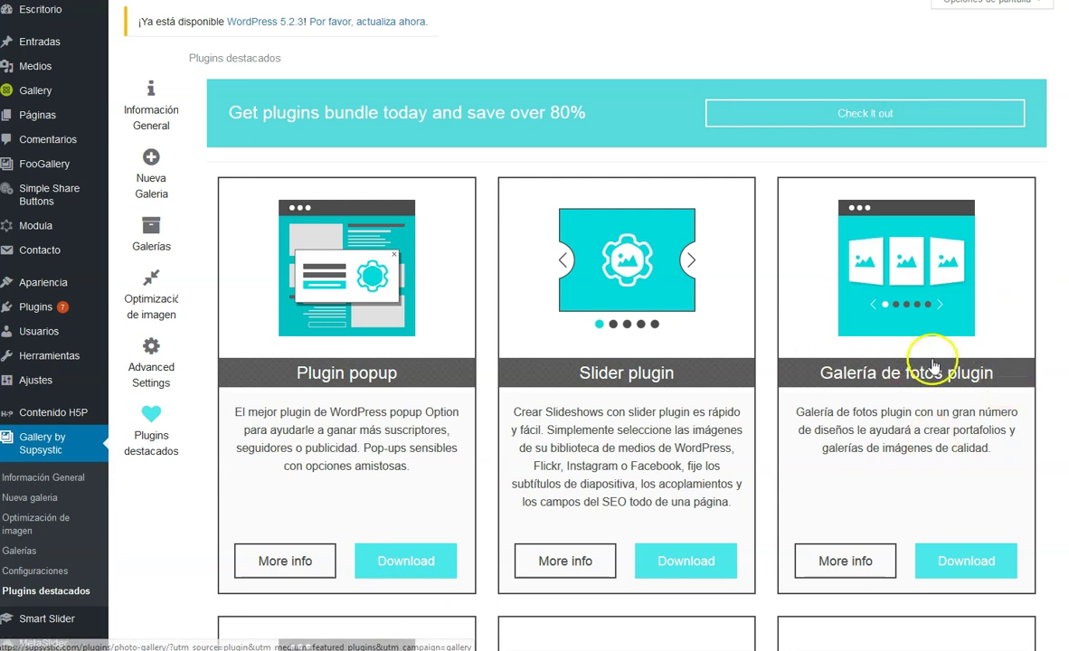
left_click(942, 563)
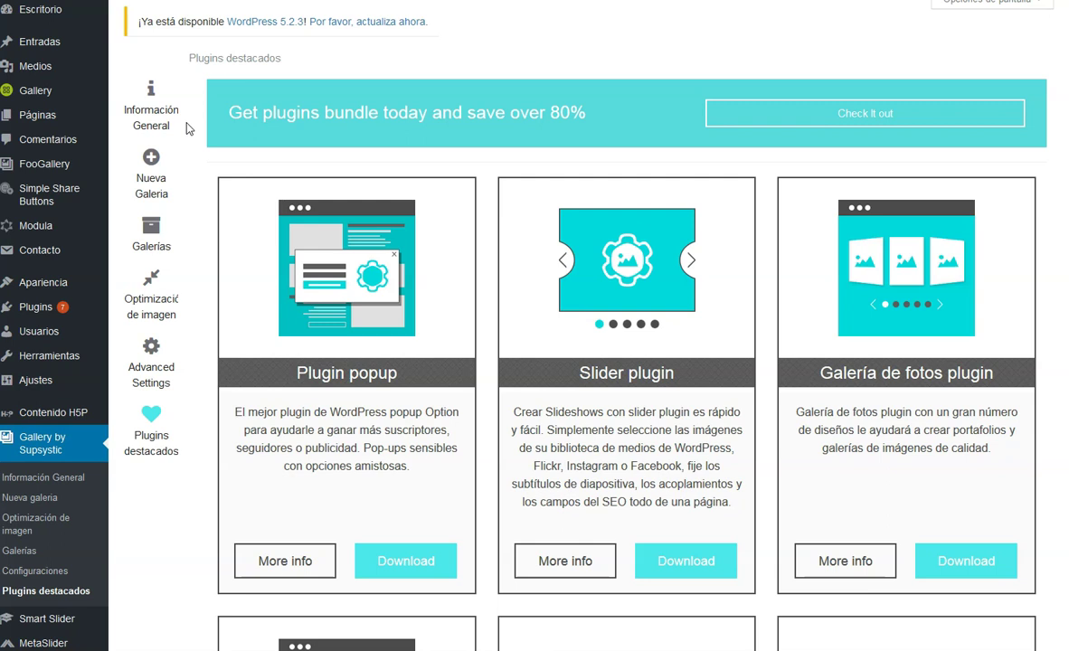
- Open the untitled FooGallery gallery for editing and title it Animales
left_click(51, 11)
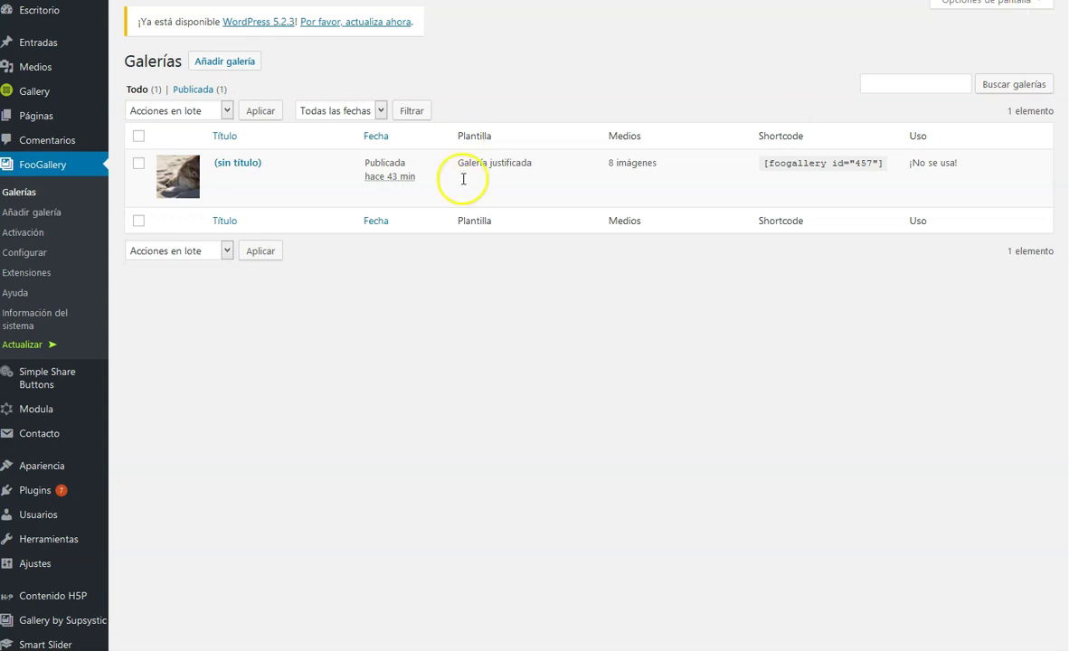
left_click(227, 181)
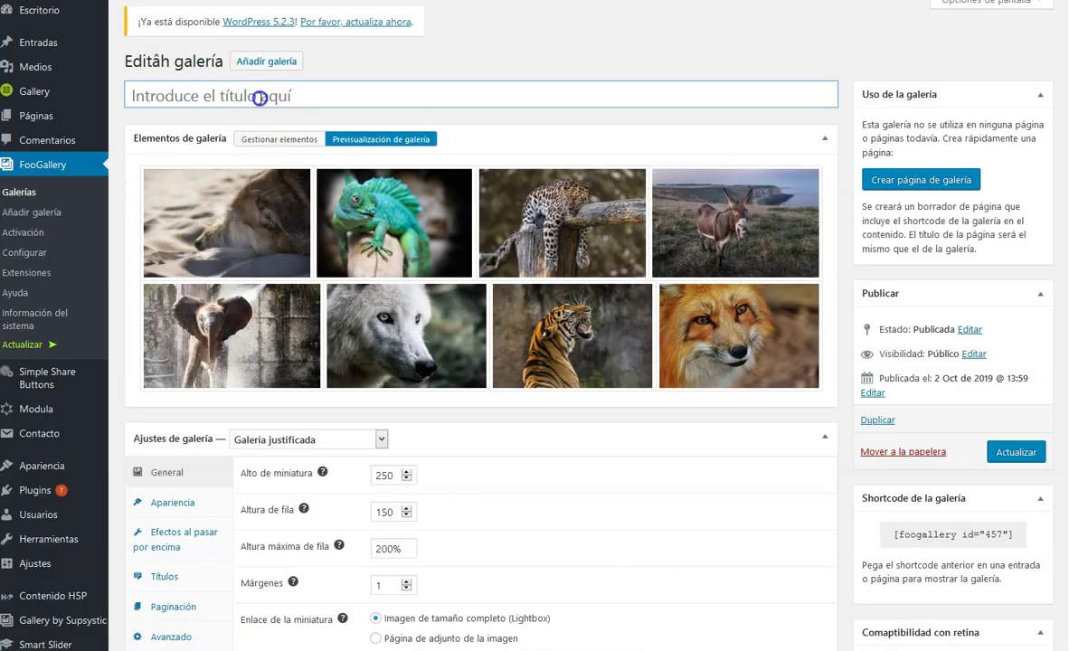
left_click(259, 97)
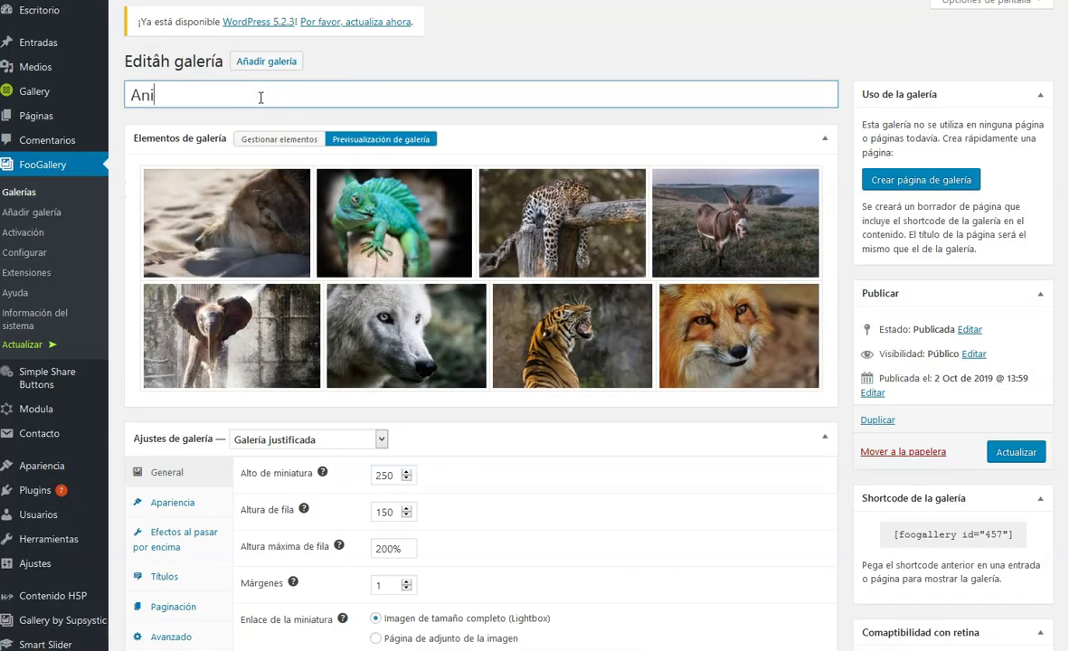
left_click(488, 136)
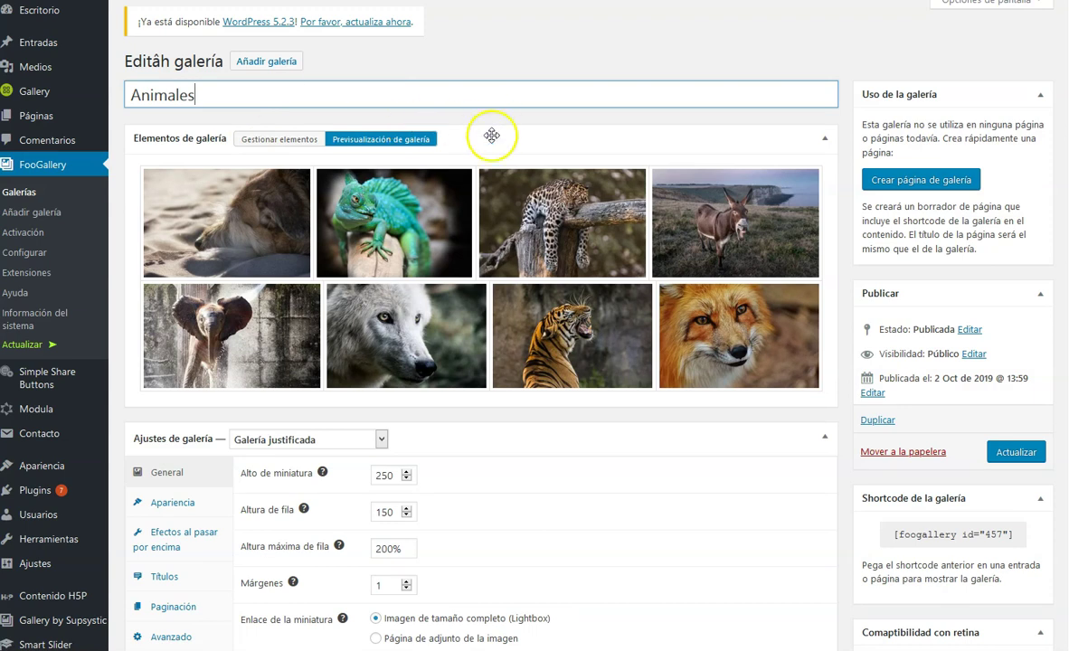
left_click(292, 139)
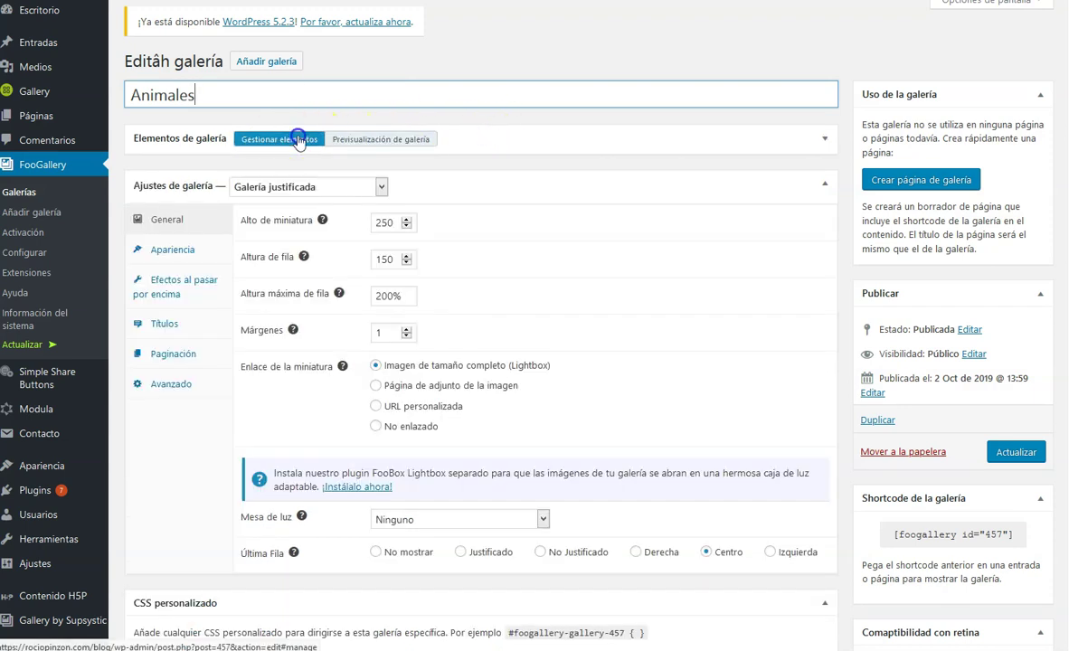
left_click(372, 143)
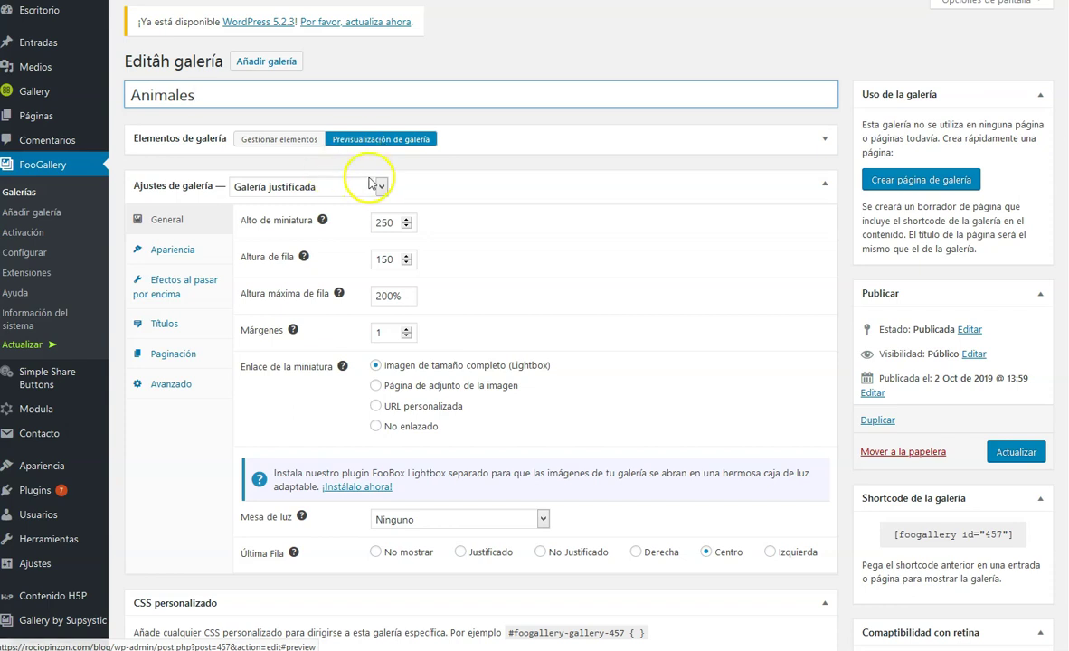
left_click(380, 186)
left_click(318, 209)
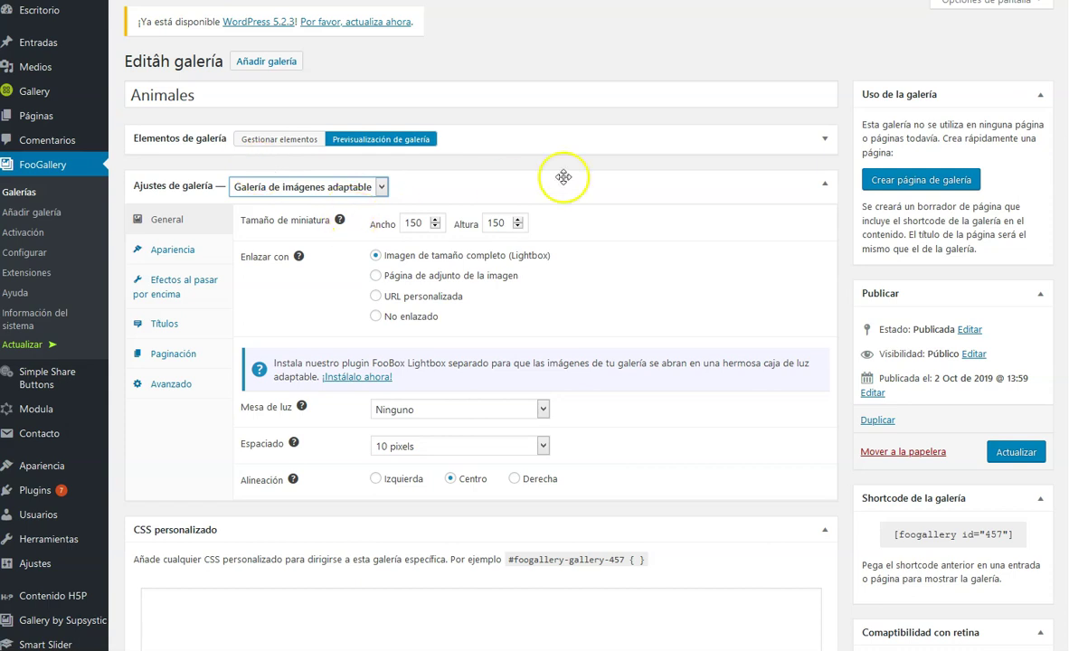
scroll(593, 175, "down", 3)
scroll(598, 176, "up", 3)
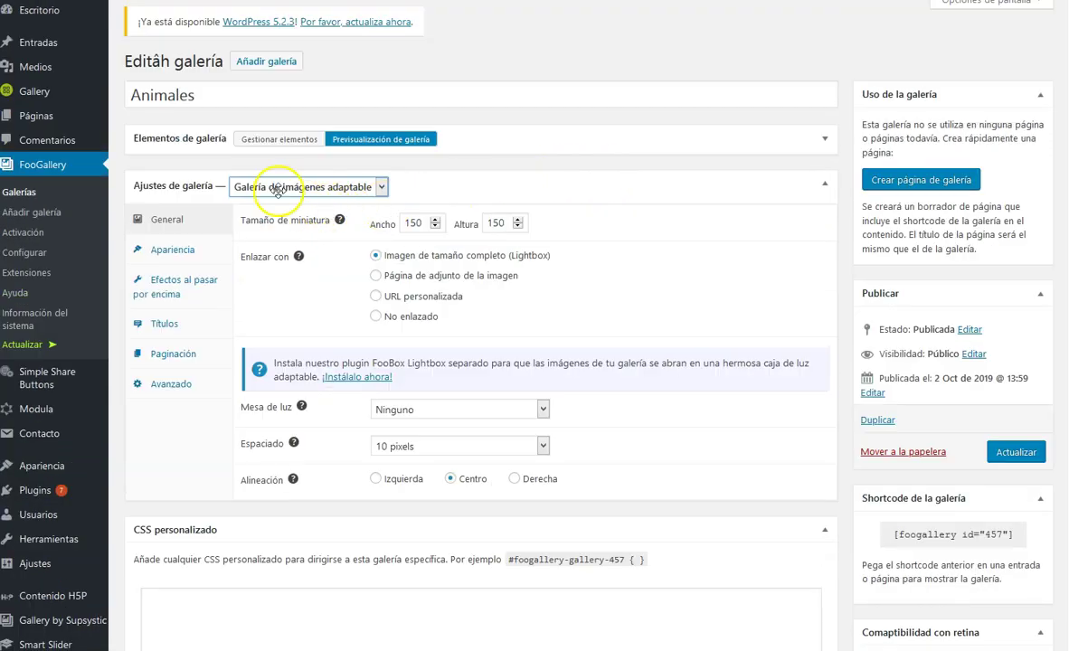
left_click(280, 142)
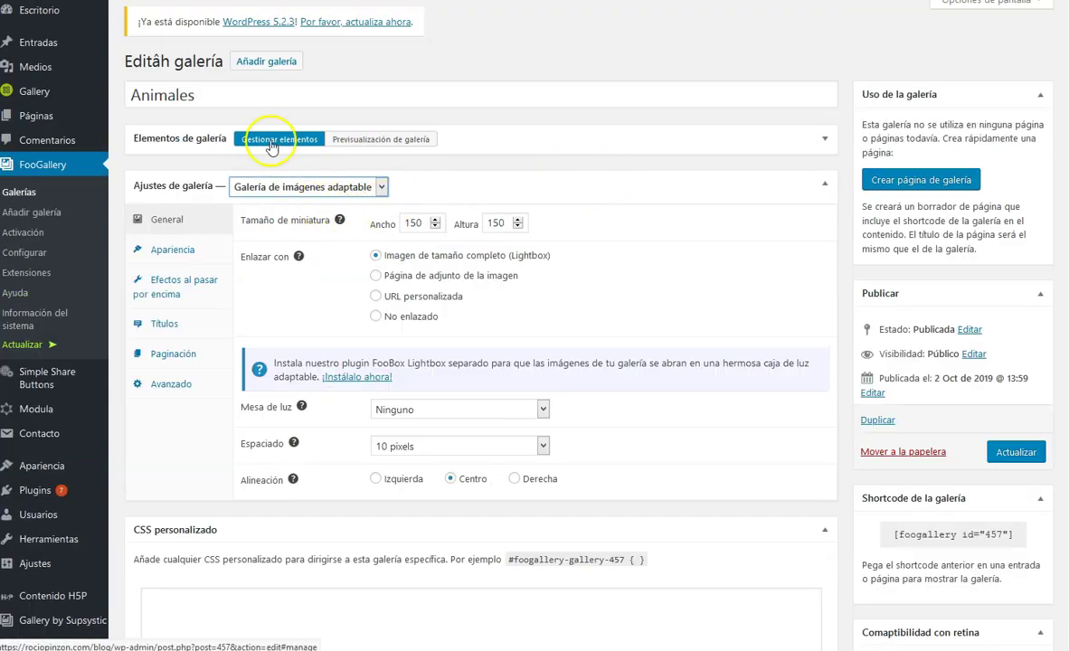
- Return to the FooGallery list discarding the unsaved changes, then reopen the untitled gallery and title it Animales
left_click(32, 192)
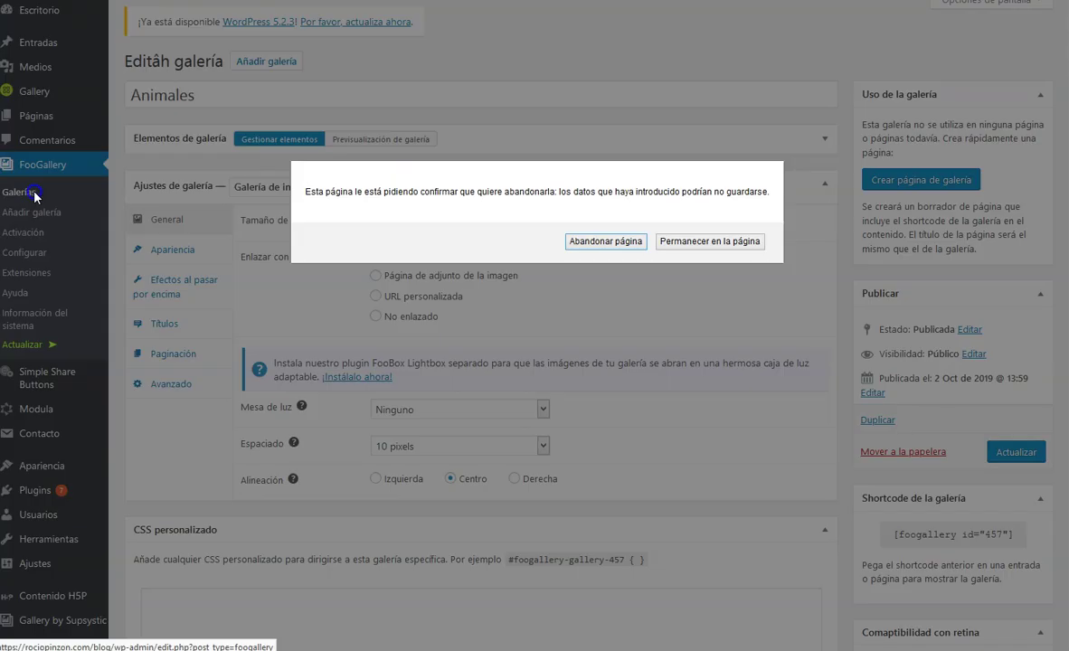
left_click(599, 241)
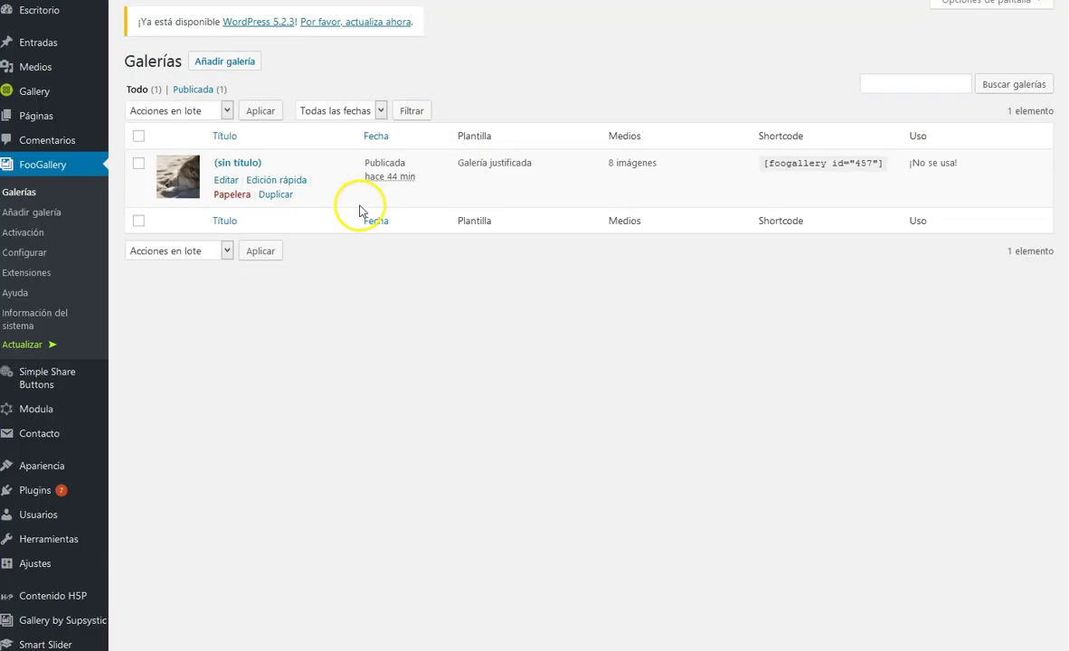
left_click(222, 180)
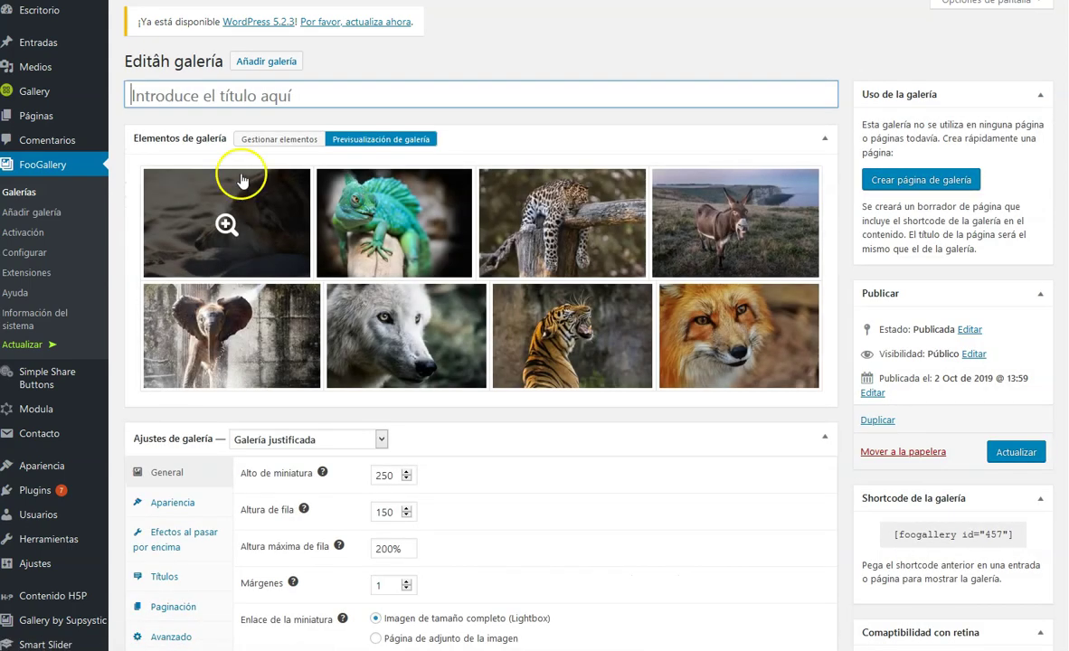
type("Animales")
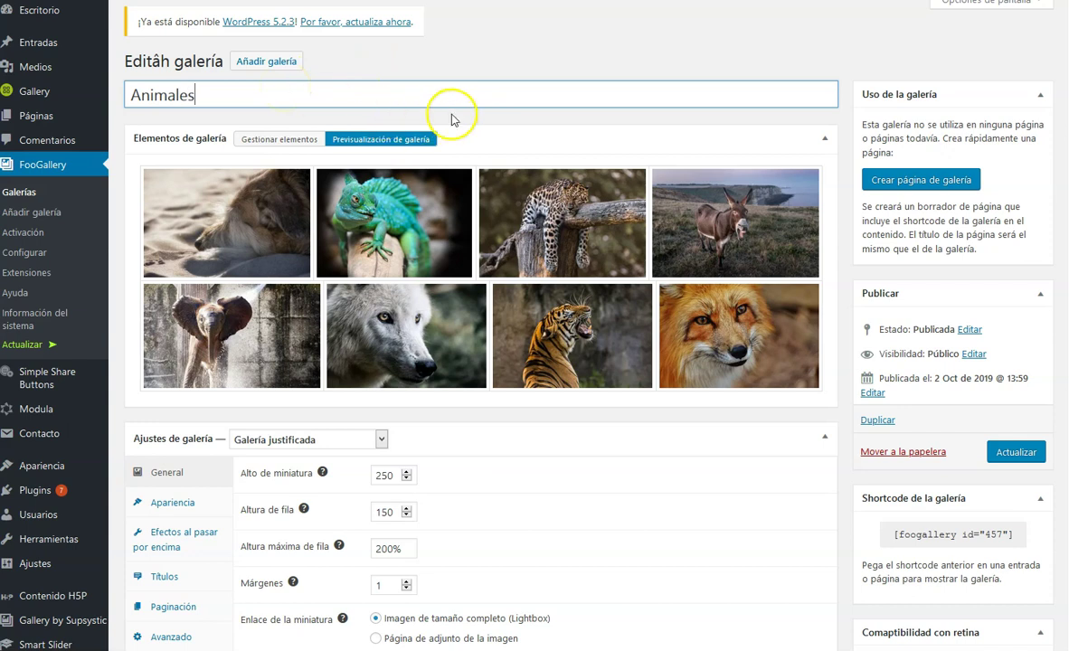
scroll(353, 257, "down", 3)
scroll(350, 222, "up", 3)
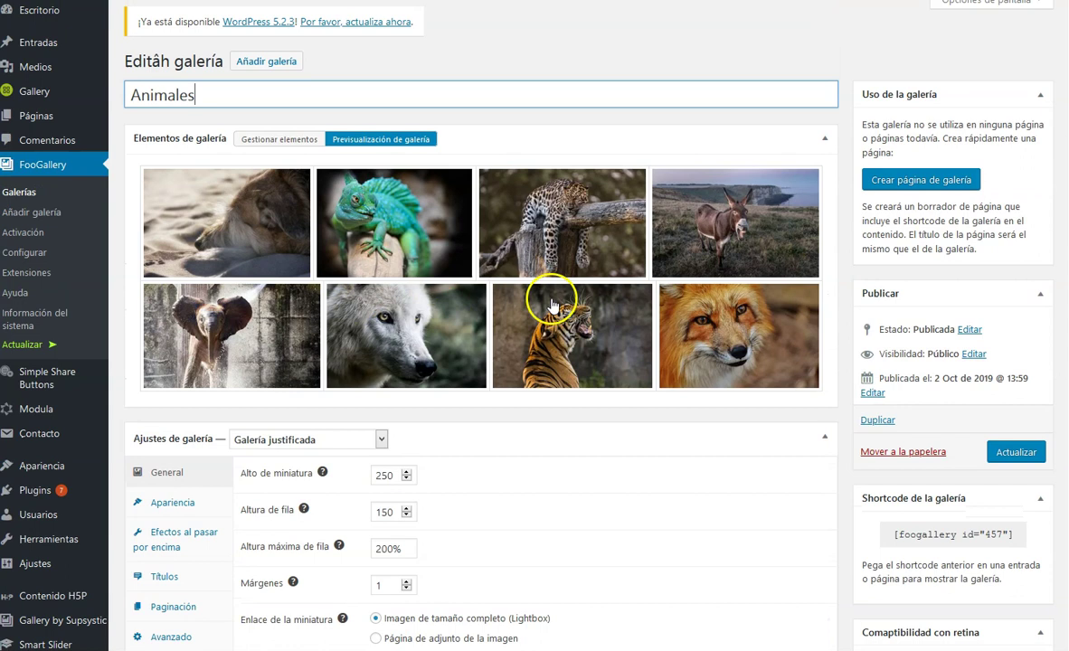
- Try the Galería de imágenes adaptable and Visor de imágenes templates on the gallery preview
scroll(358, 251, "down", 3)
left_click(381, 295)
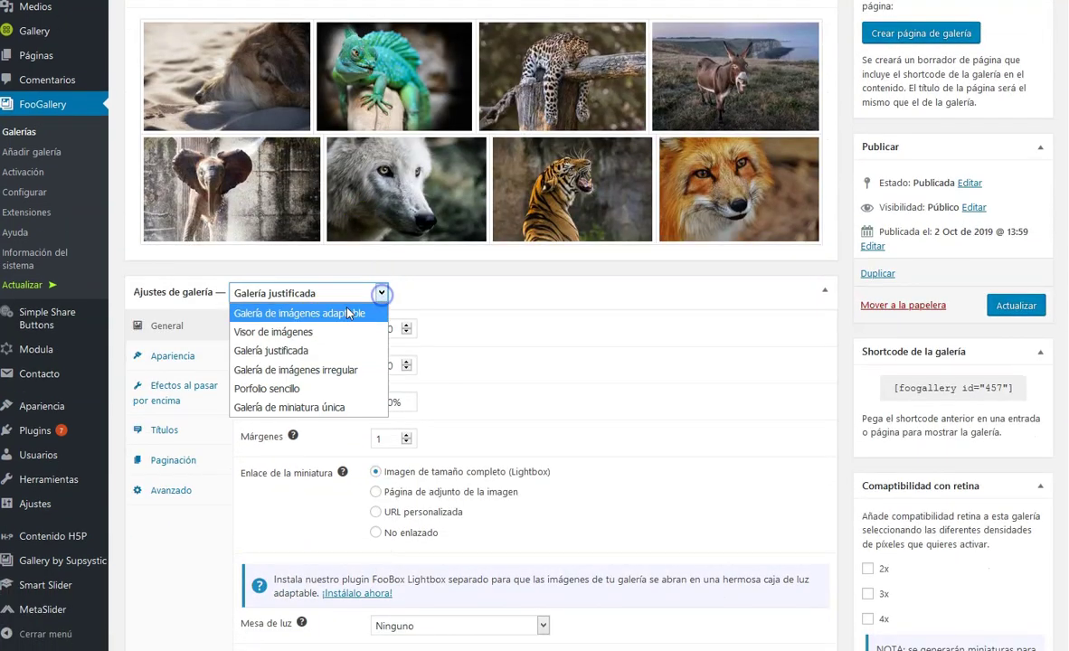
left_click(349, 310)
scroll(356, 319, "up", 2)
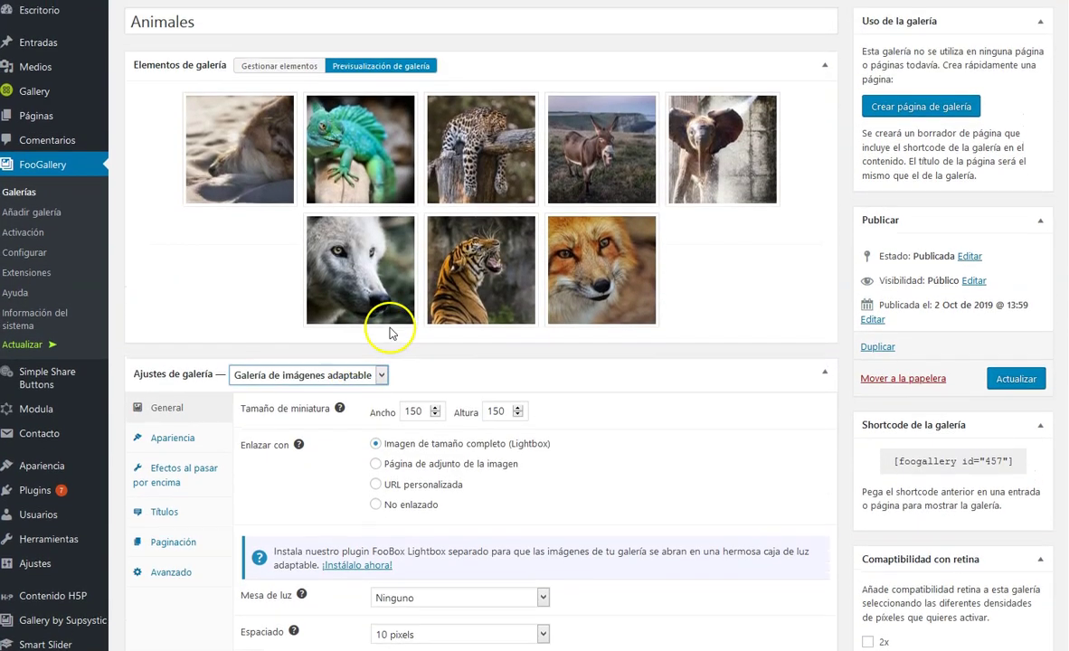
left_click(381, 376)
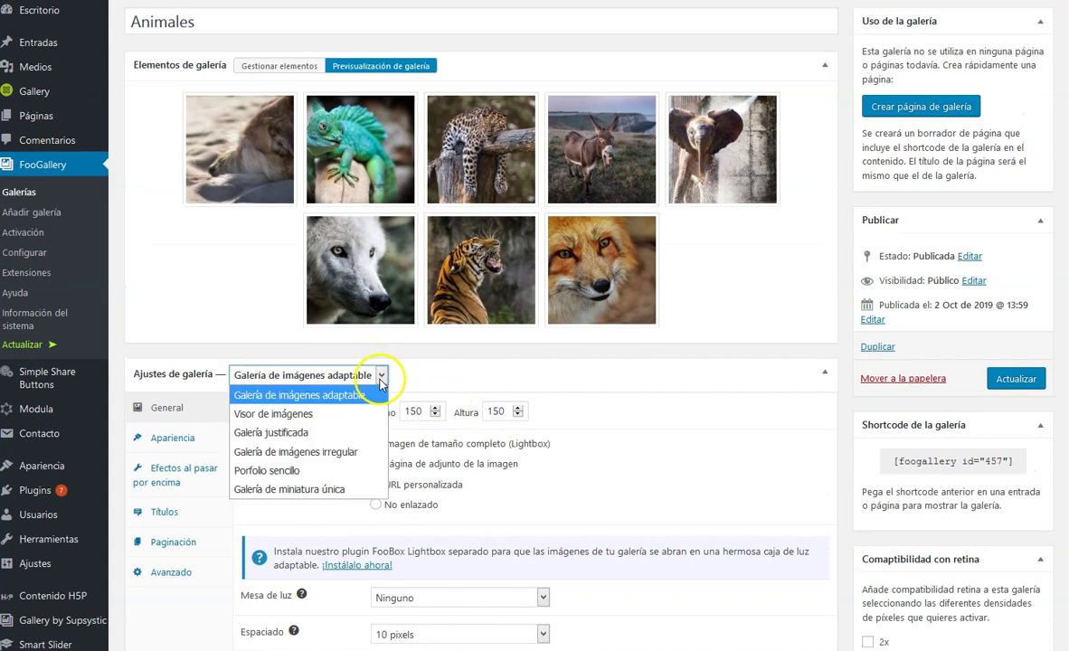
left_click(334, 413)
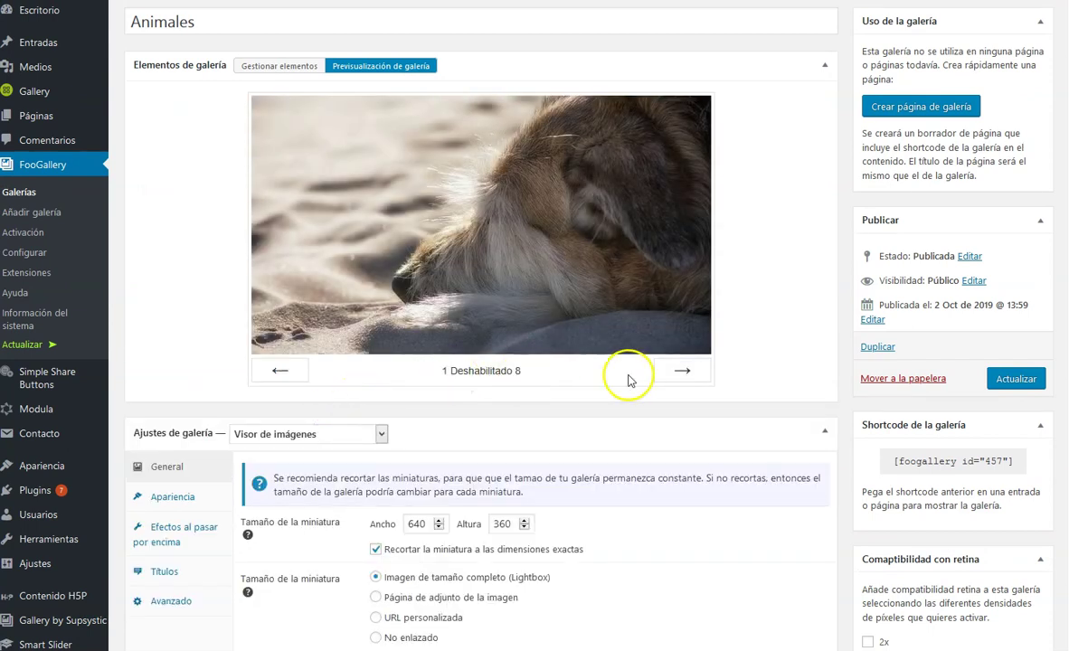
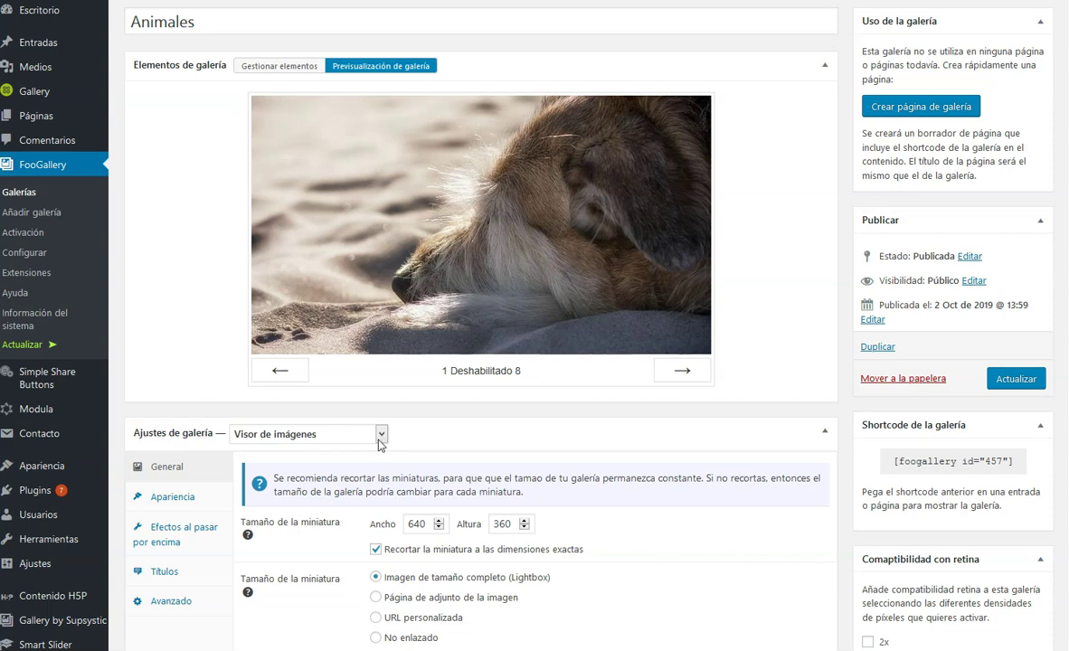
- Apply the Porfolio sencillo template to the Animales gallery and review its preview and general settings
left_click(380, 436)
left_click(362, 529)
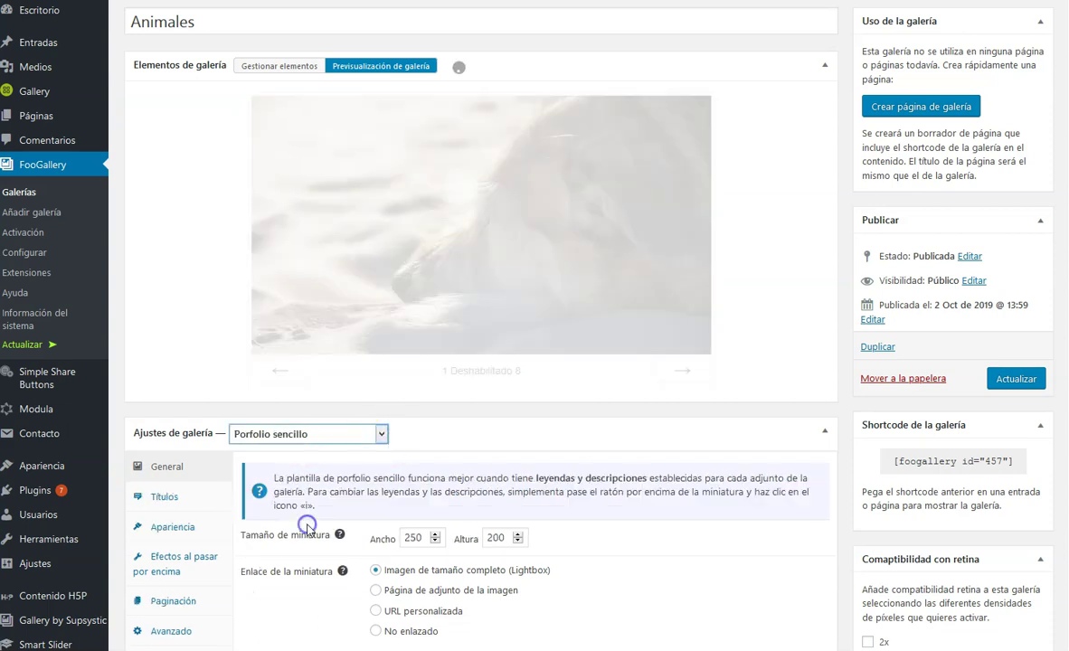
scroll(382, 506, "down", 4)
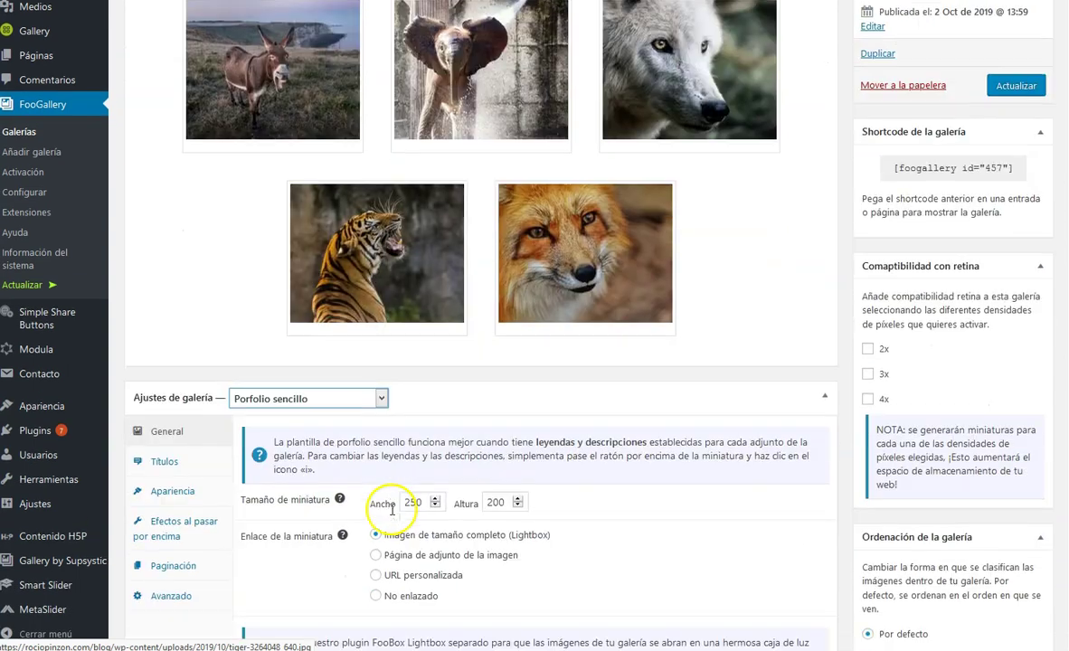
scroll(382, 477, "down", 2)
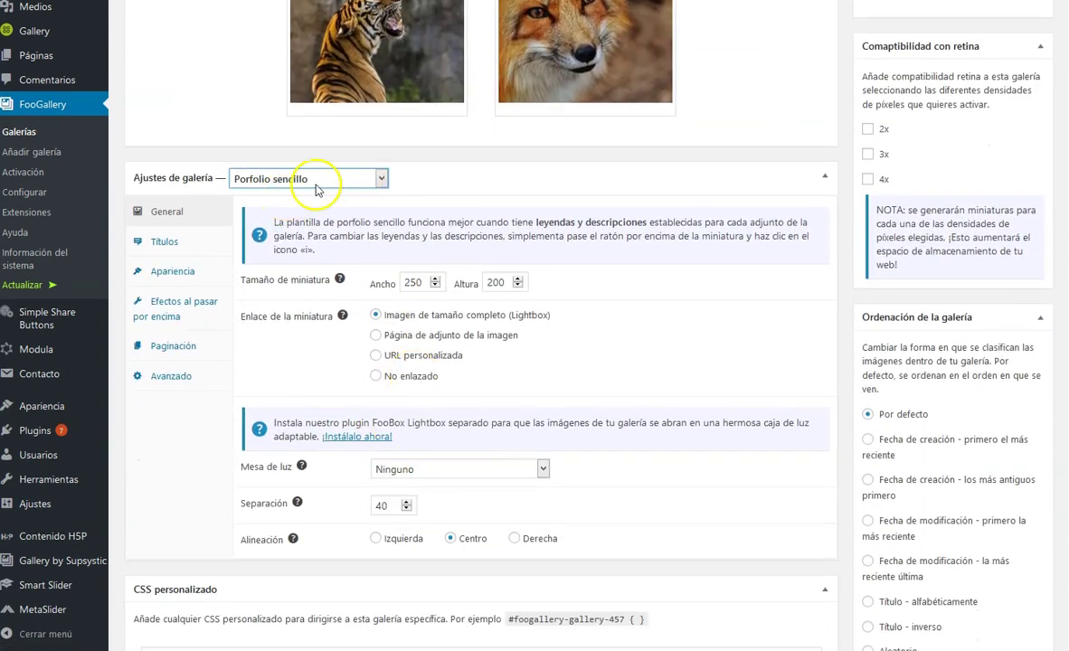
- Set the thumbnail link to No enlazado and the separation to 20, and check the gallery preview
mouse_move(340, 279)
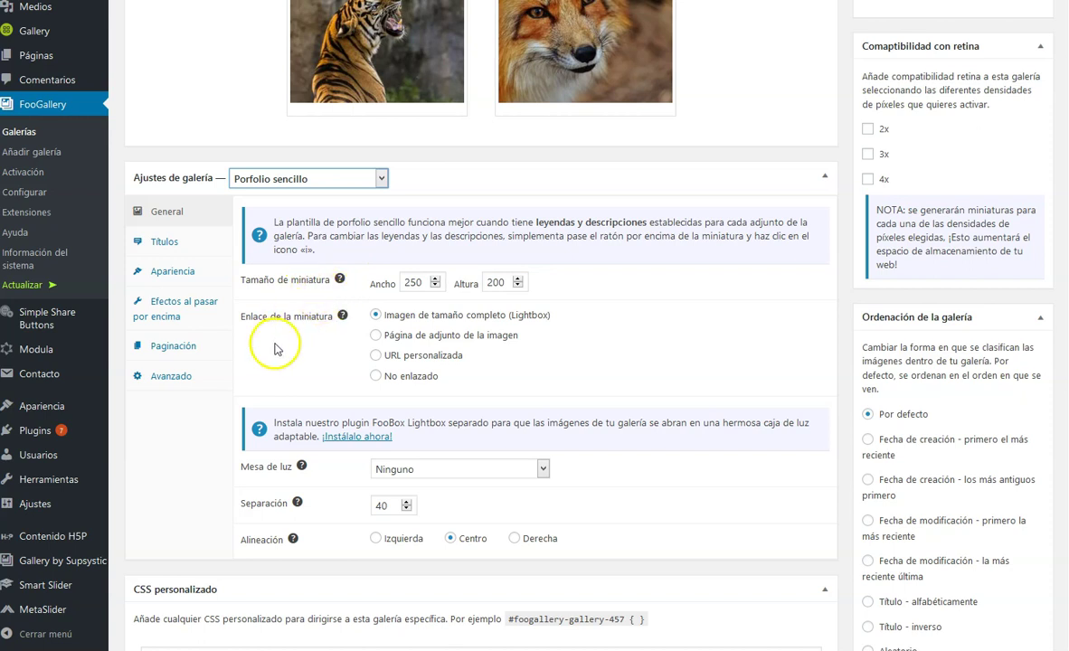
left_click(377, 336)
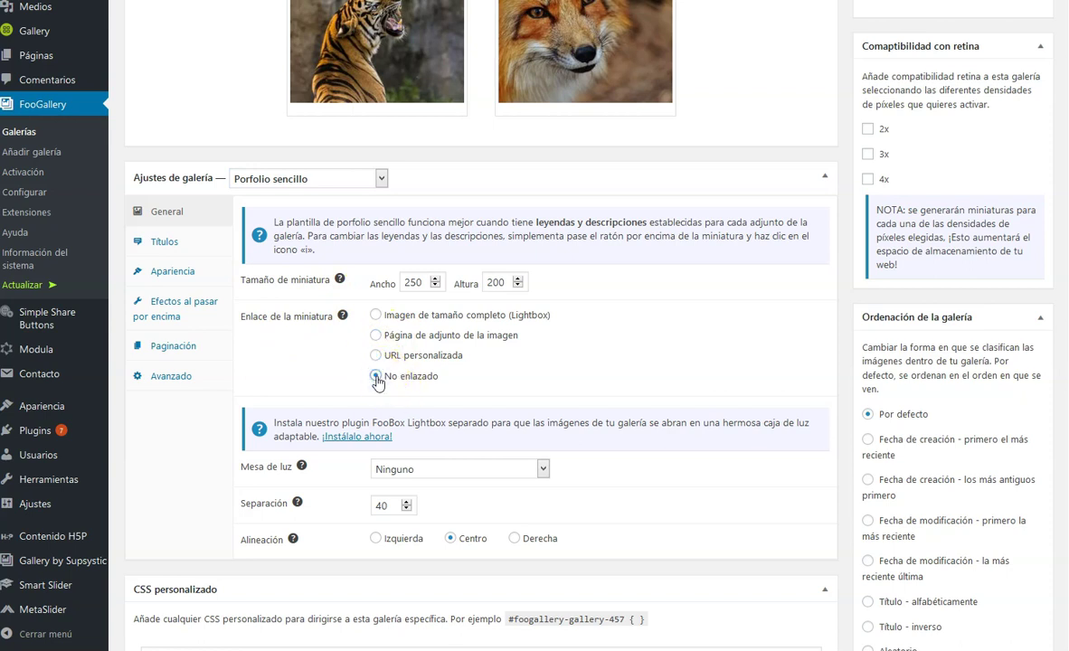
scroll(389, 389, "down", 3)
scroll(271, 470, "up", 2)
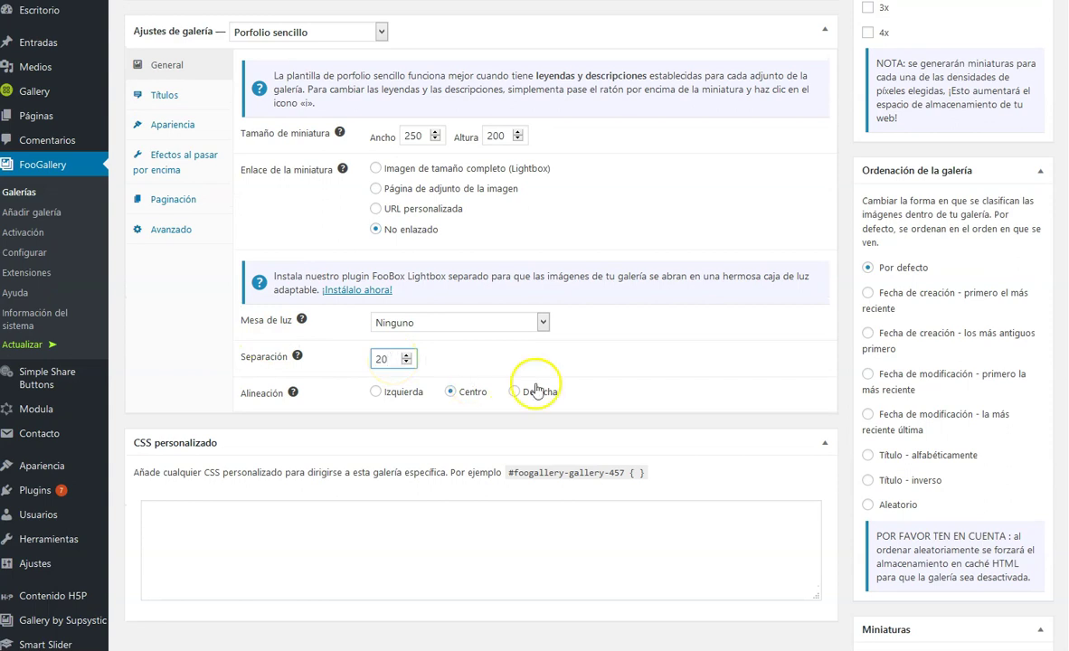
scroll(656, 351, "up", 4)
scroll(657, 446, "down", 2)
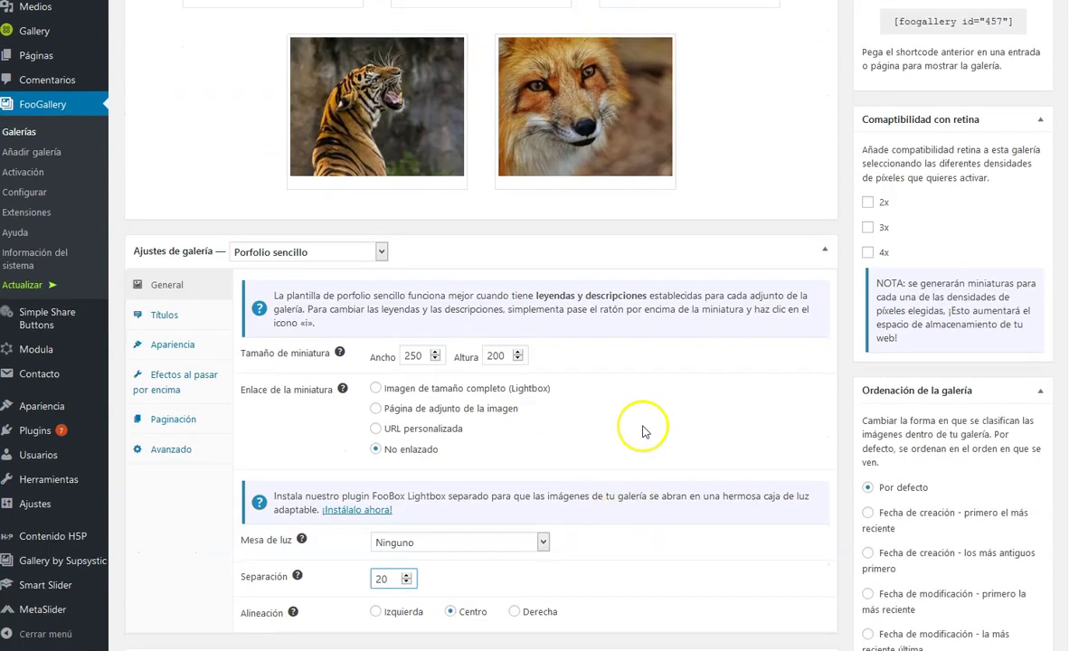
scroll(642, 427, "down", 1)
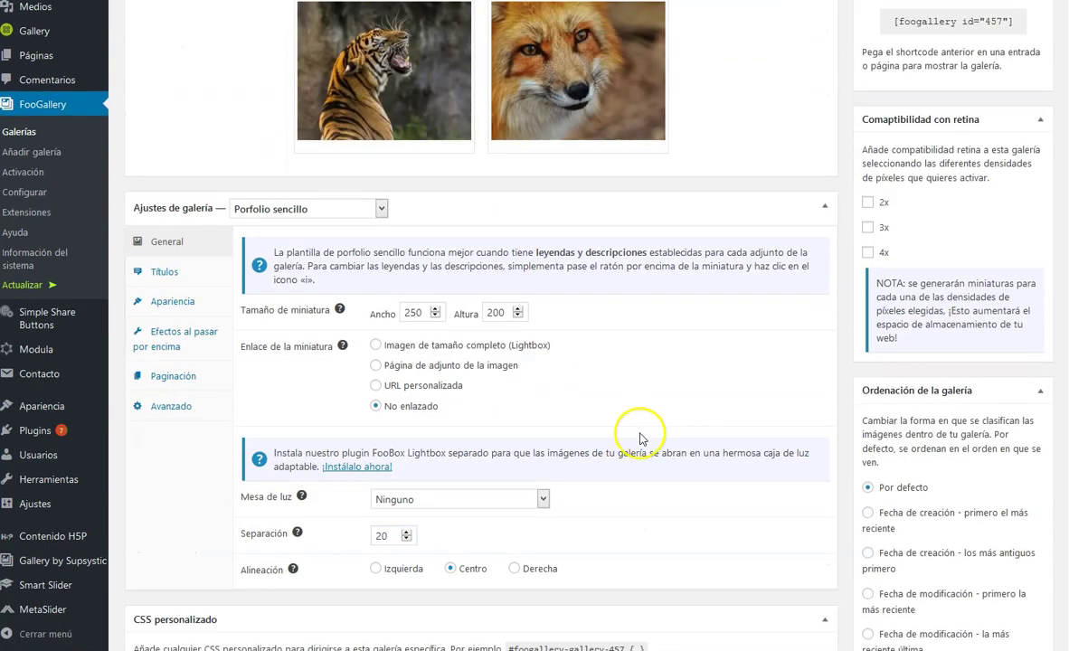
scroll(472, 210, "up", 5)
scroll(492, 425, "down", 2)
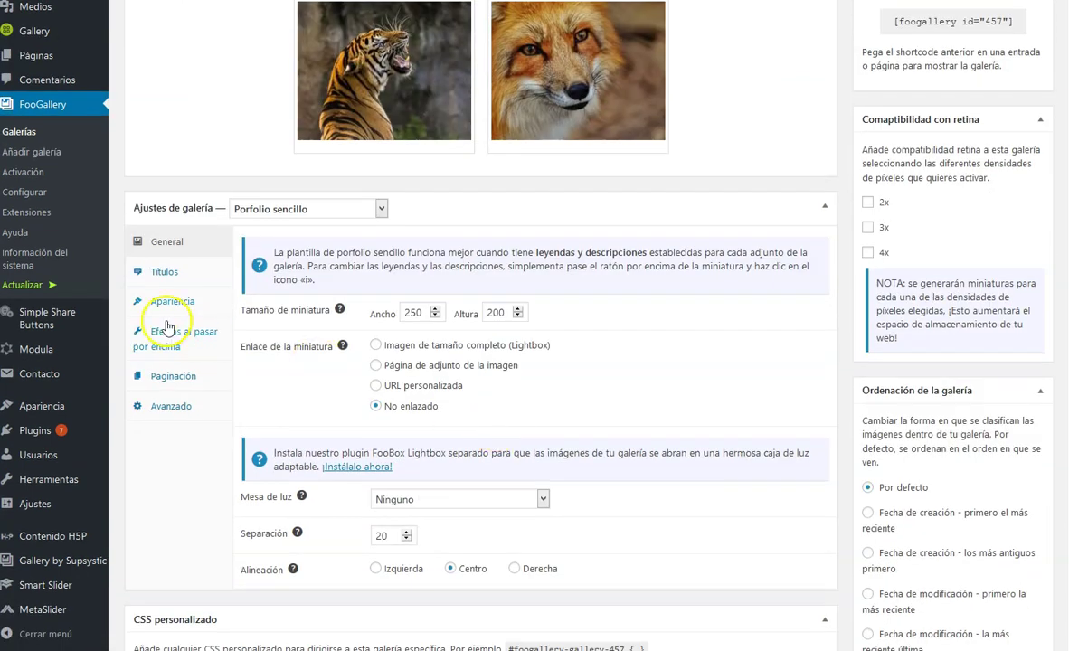
- Set both the title and the description of the gallery's captions to Ninguno
left_click(162, 272)
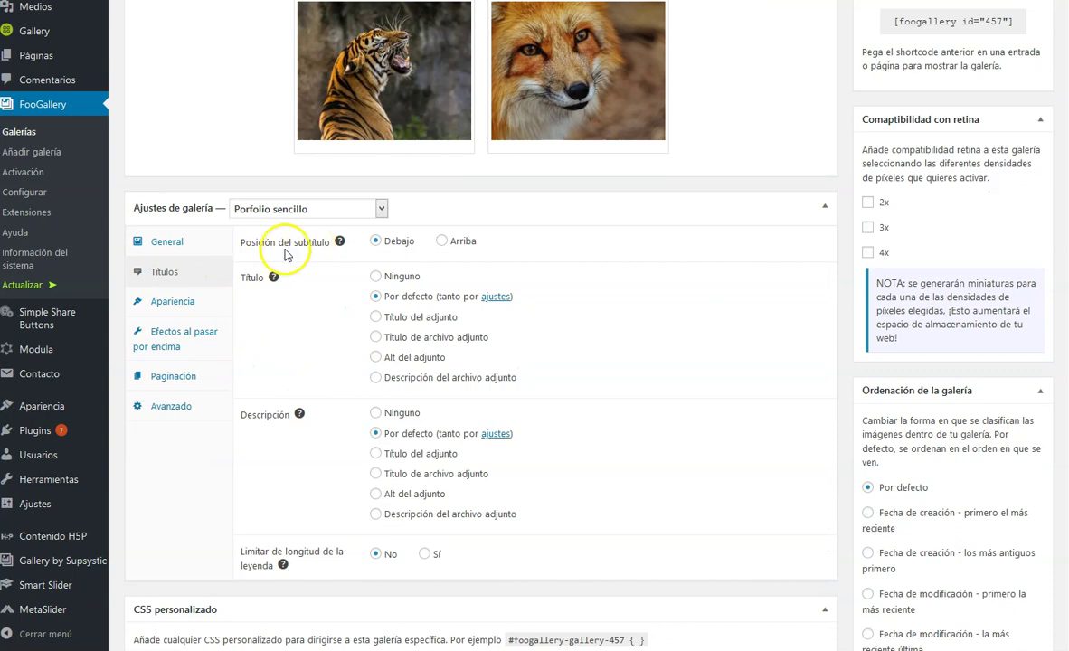
mouse_move(273, 277)
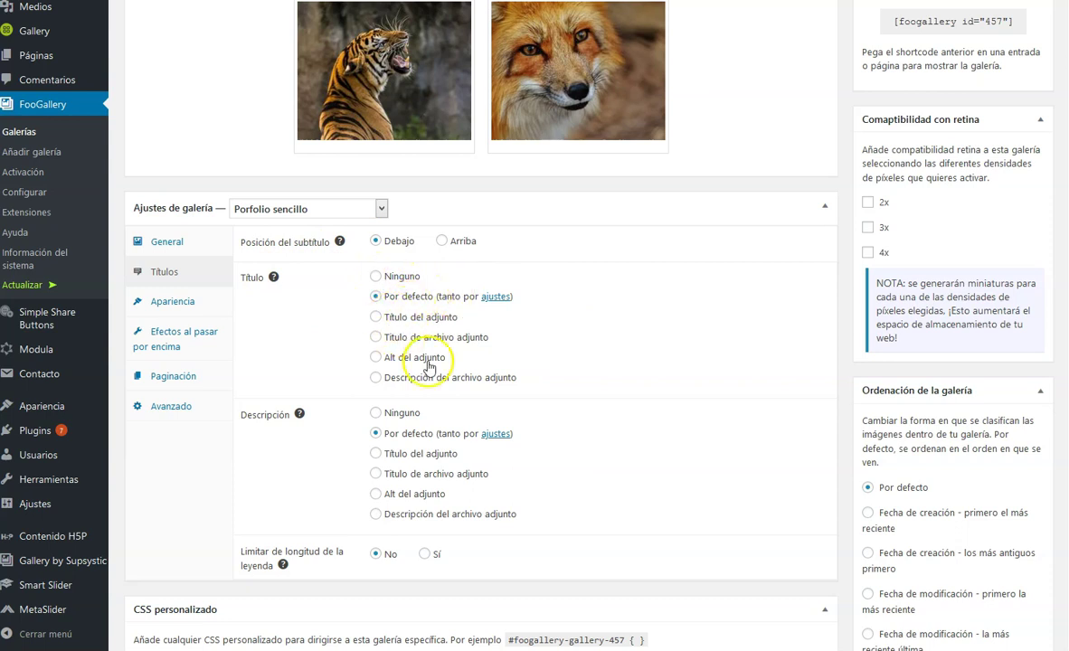
left_click(376, 276)
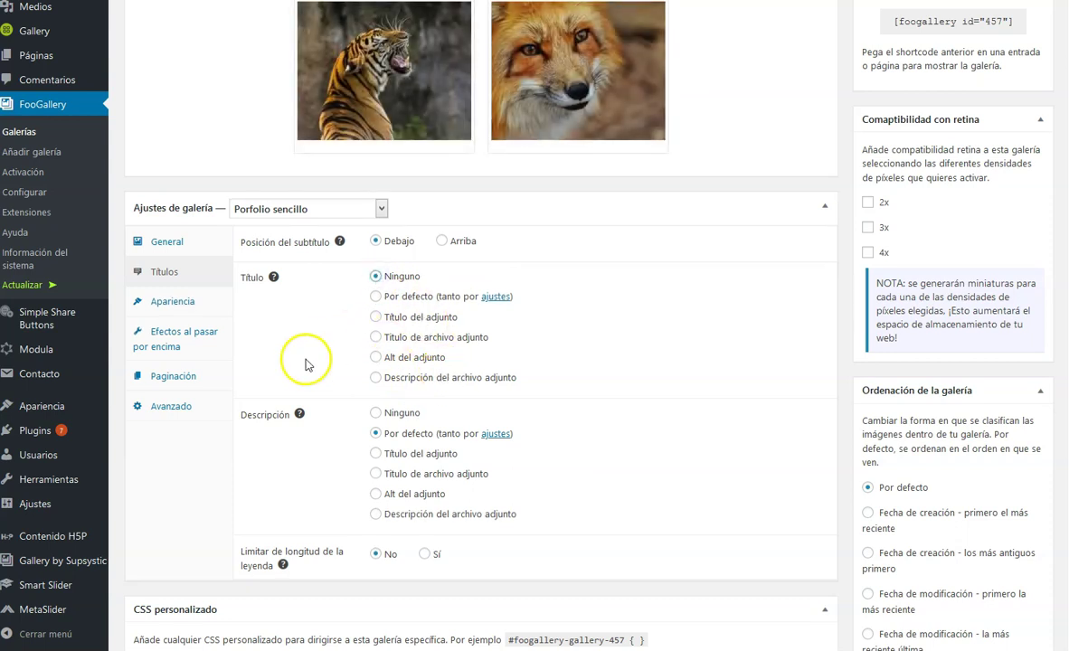
scroll(305, 359, "down", 2)
left_click(376, 267)
scroll(374, 388, "down", 1)
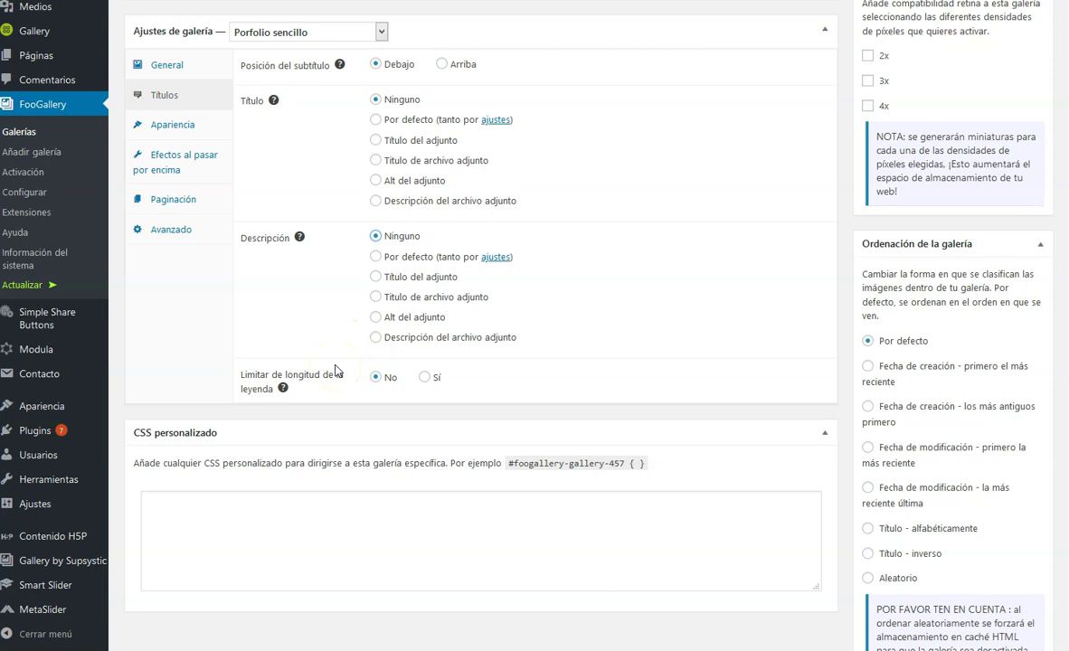
- Examine the custom CSS section and highlight its example selector #foogallery-gallery-457 { }
scroll(287, 370, "down", 1)
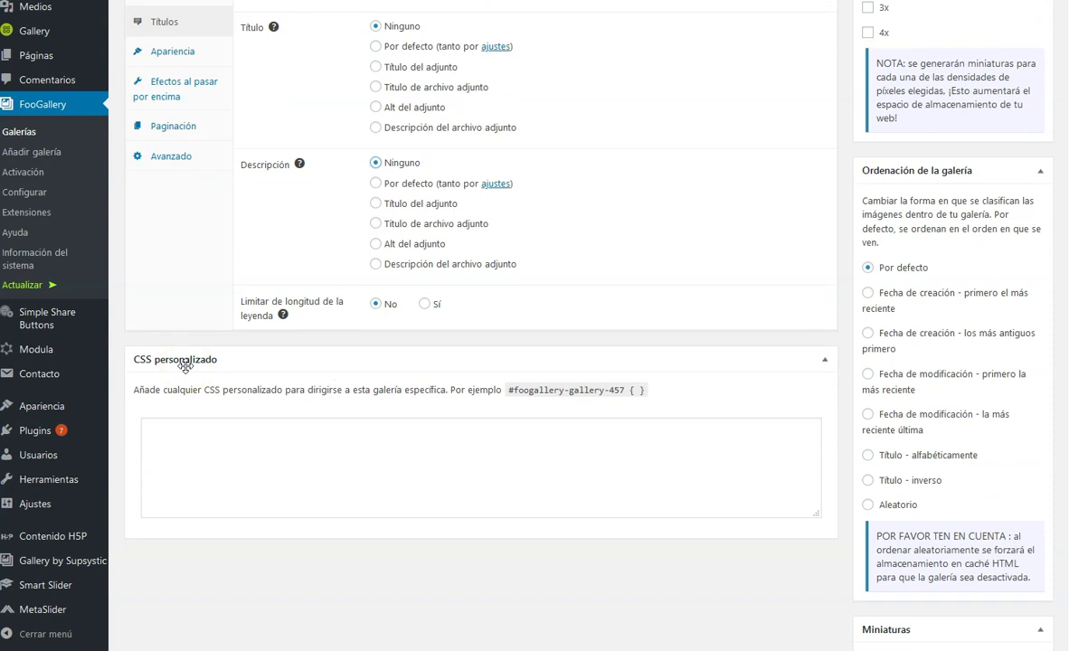
left_click_drag(509, 391, 624, 391)
left_click(662, 392)
left_click(633, 390)
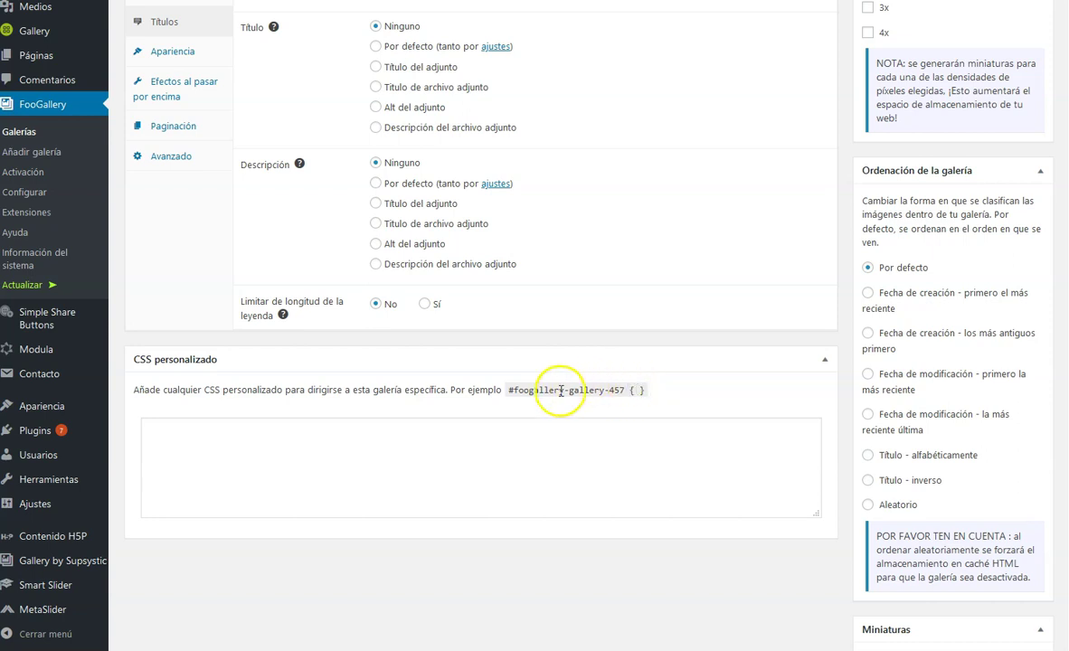
left_click_drag(508, 391, 623, 390)
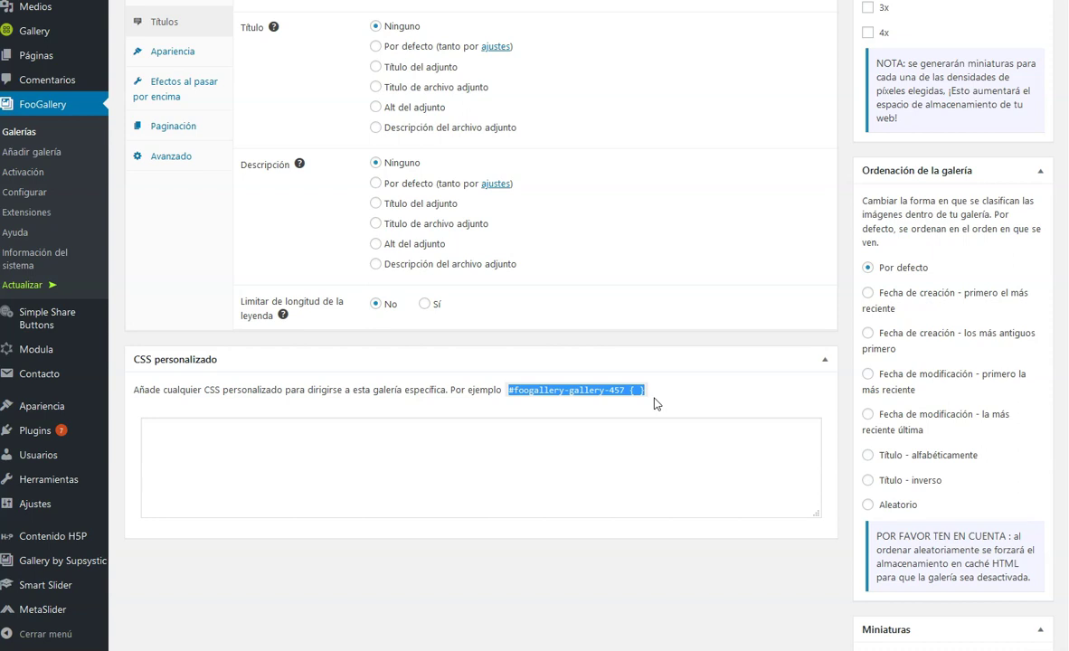
- Set the loading icon to Barras in the gallery's appearance settings
scroll(407, 353, "up", 3)
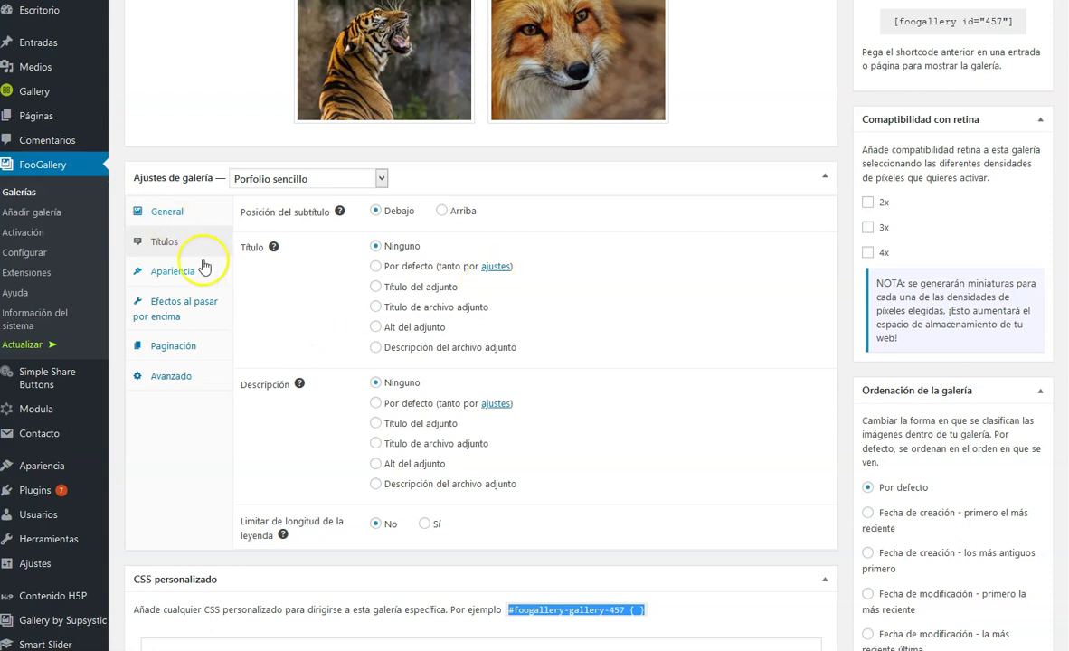
left_click(181, 272)
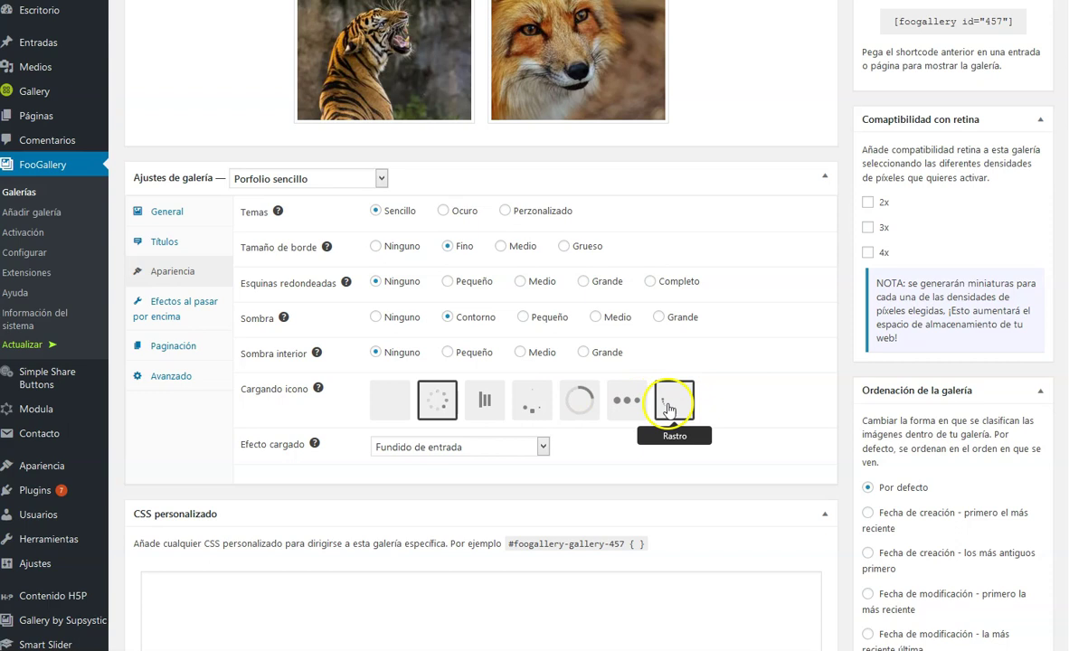
left_click(472, 407)
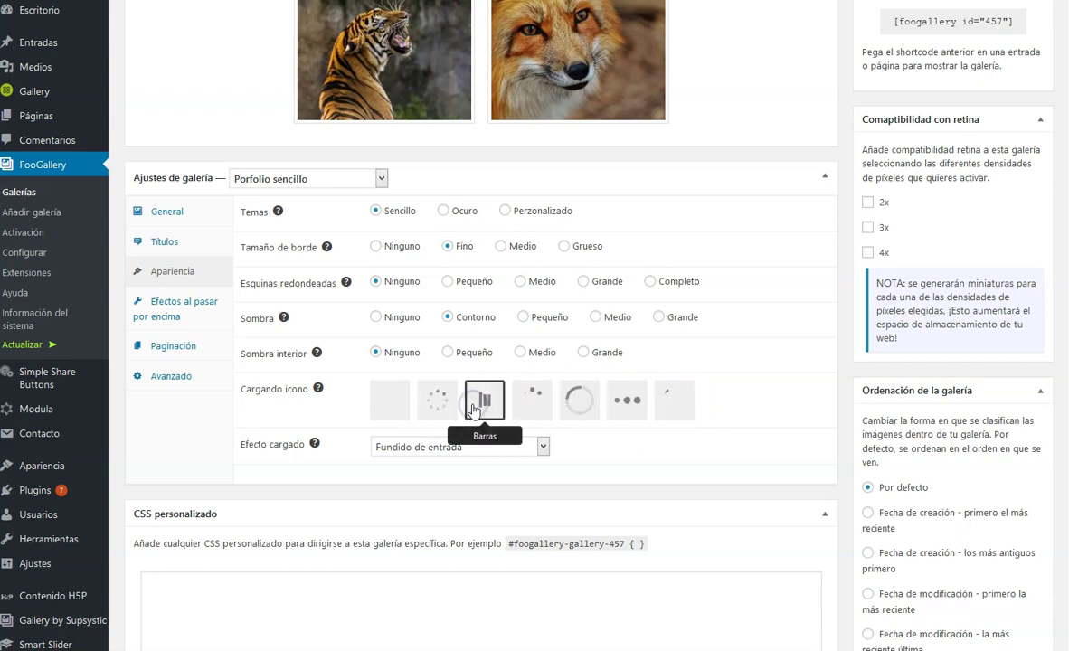
mouse_move(265, 206)
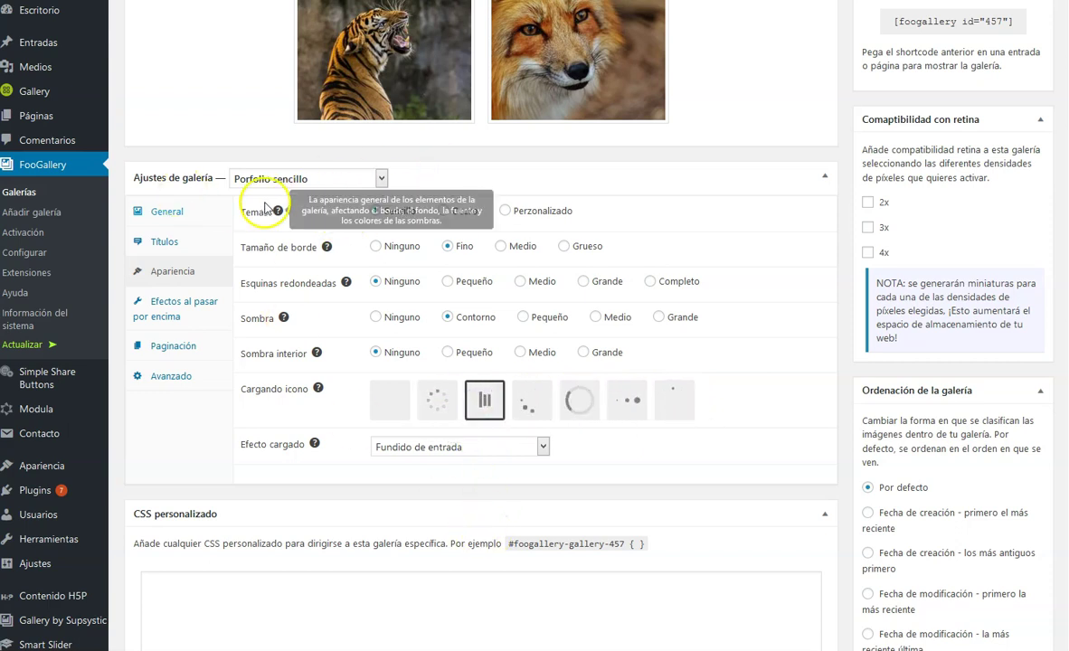
- Try the Perzonalizado and Ocuro themes on the gallery, and return the theme to Sencillo
left_click(508, 213)
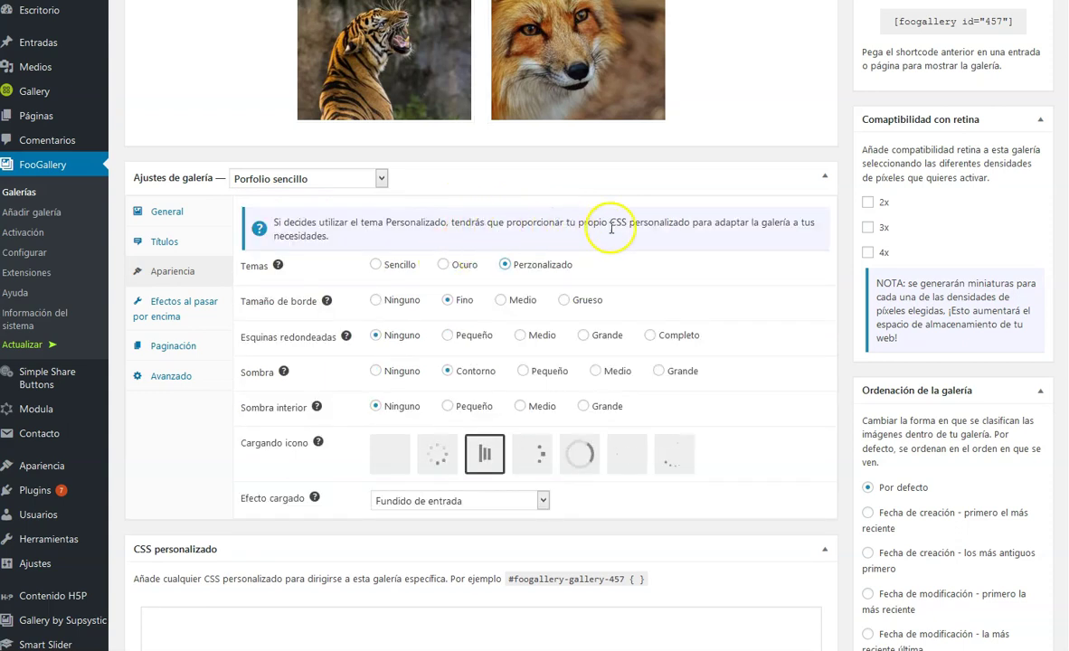
left_click(444, 264)
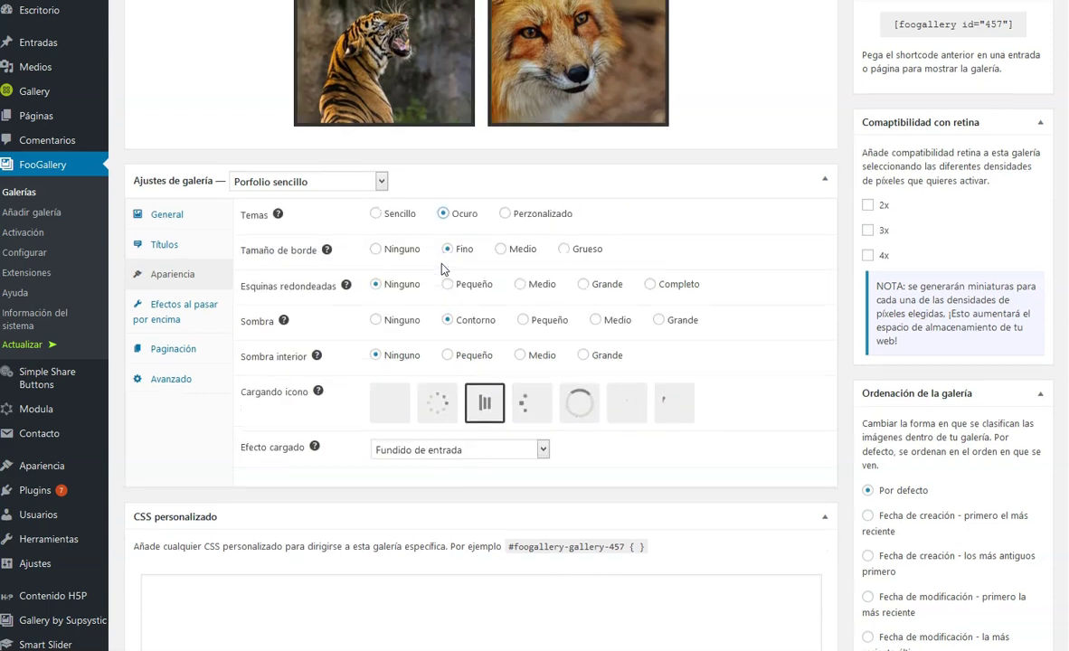
scroll(461, 235, "up", 3)
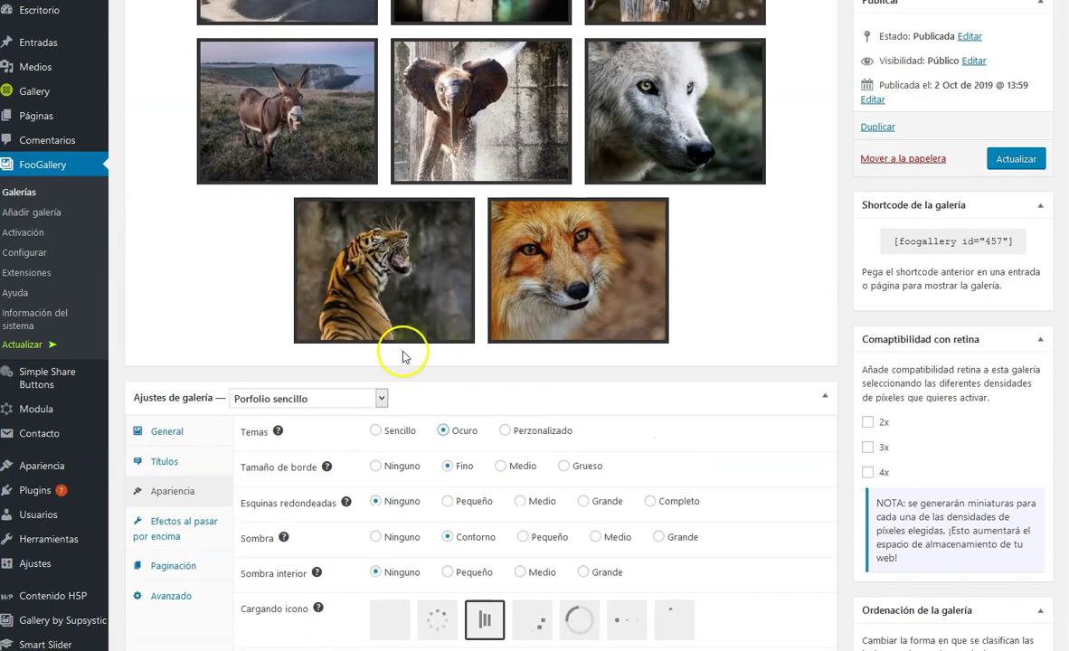
scroll(303, 267, "down", 1)
left_click(376, 431)
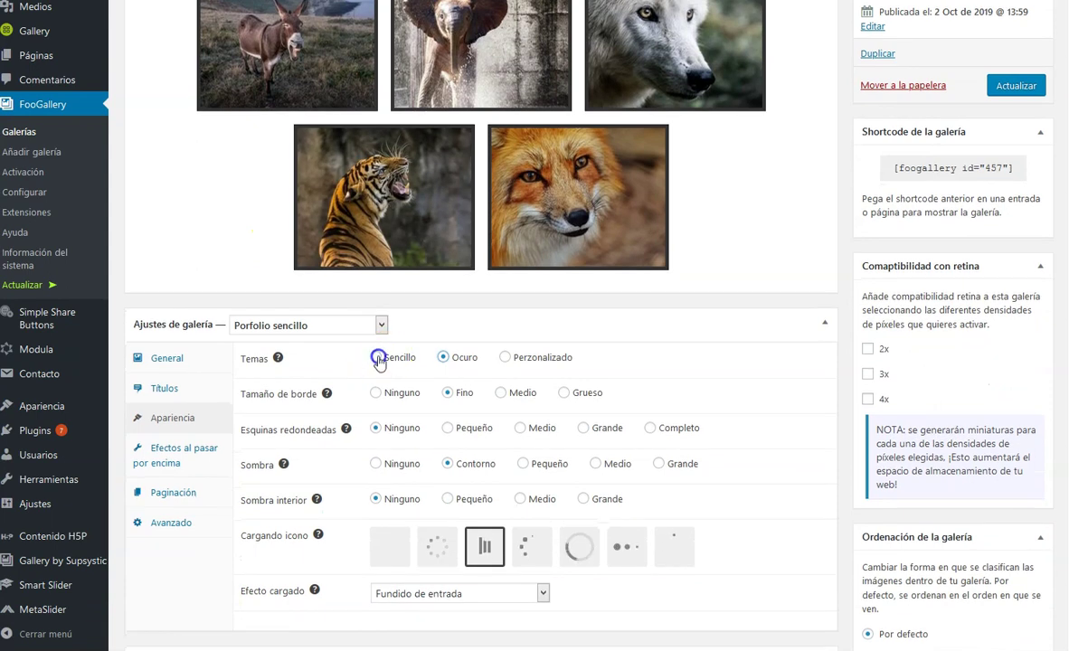
- Set the border size to Ninguno and try Pequeño, Completo and Grande rounded corners before returning the corners to Ninguno
scroll(378, 363, "down", 2)
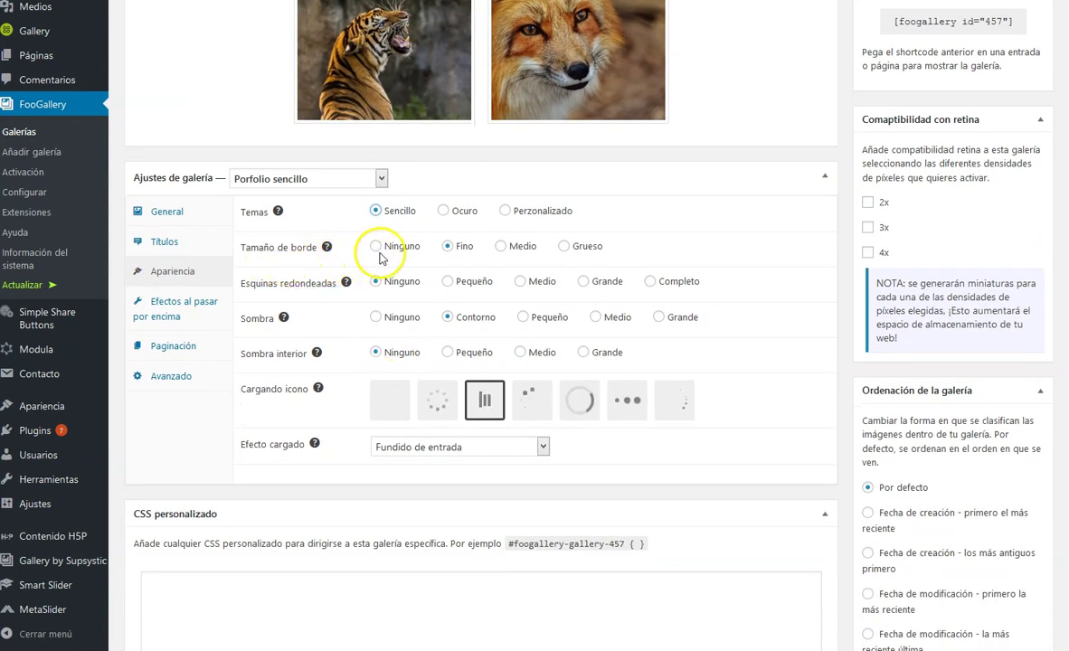
left_click(378, 249)
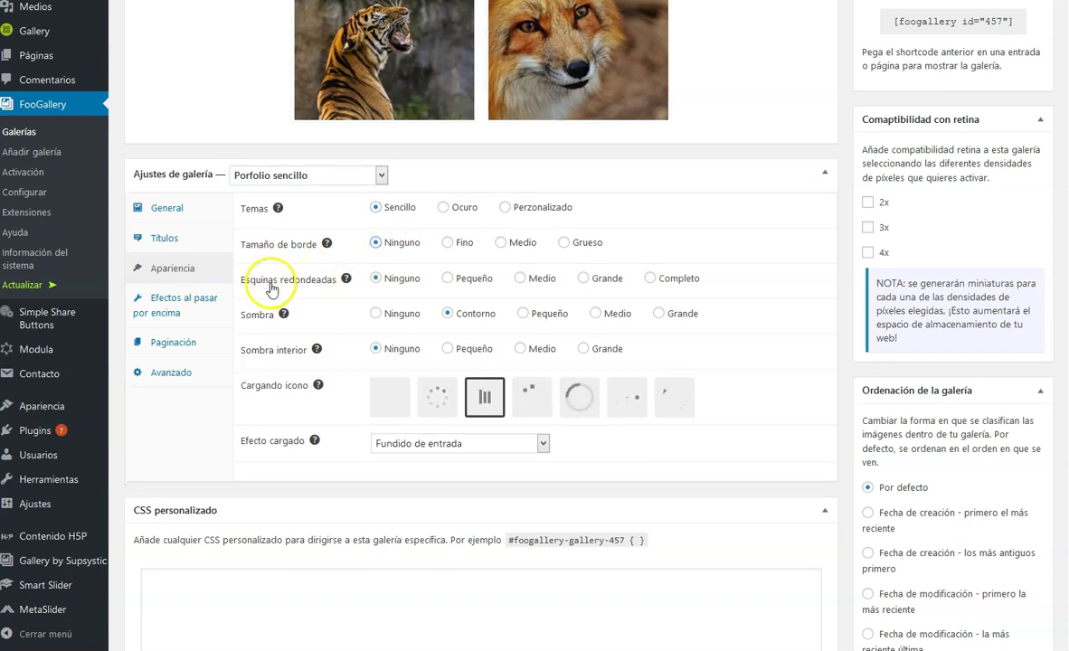
left_click(454, 278)
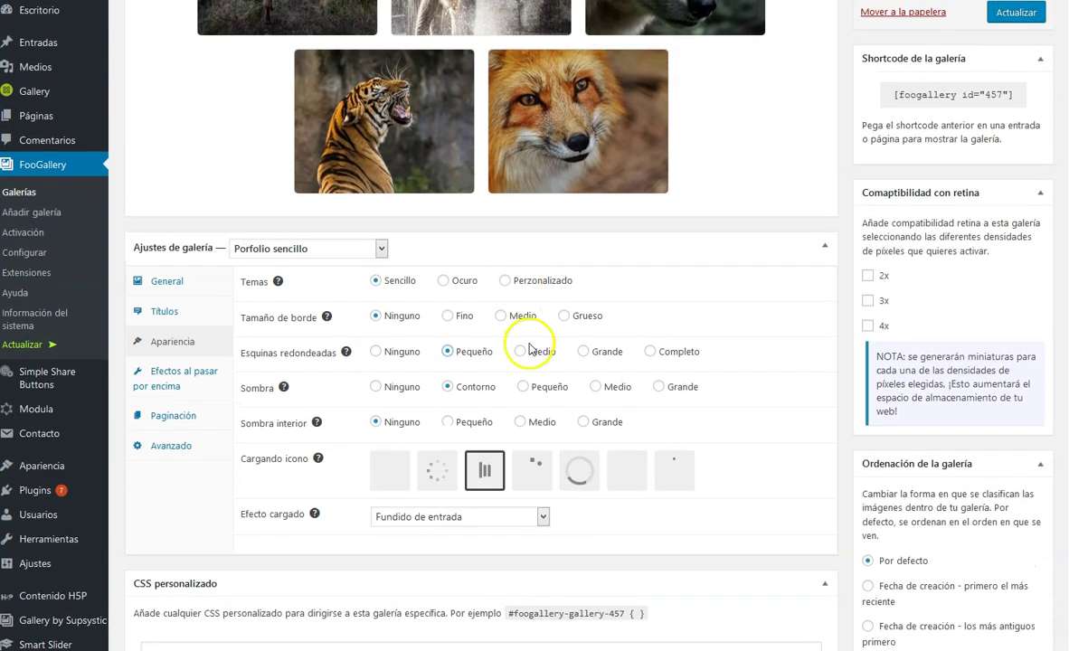
left_click(651, 351)
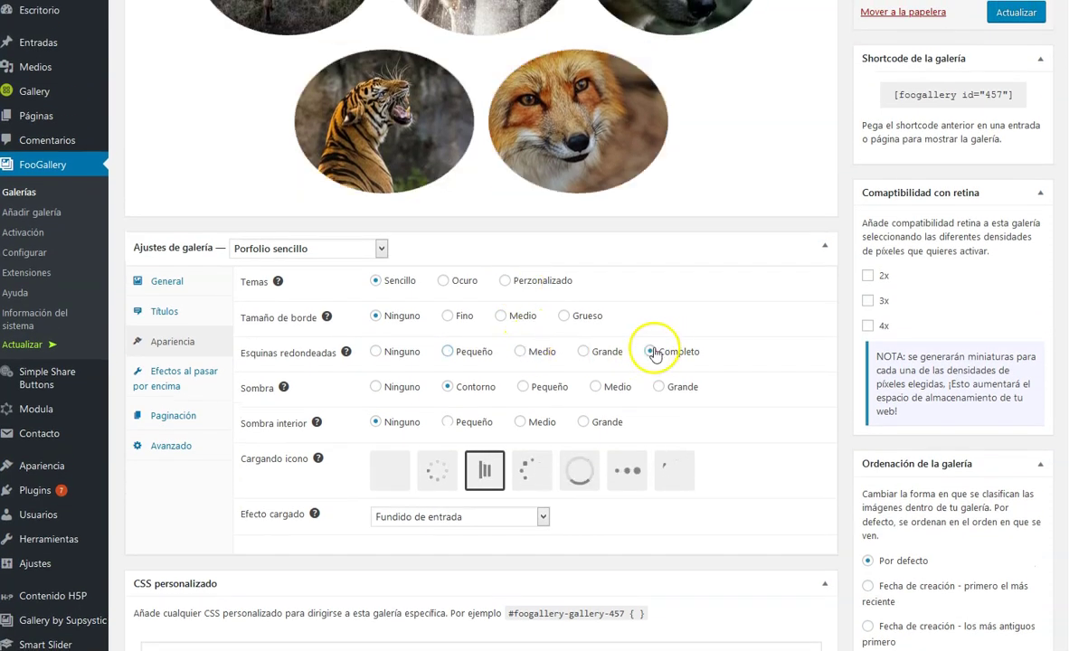
left_click(584, 352)
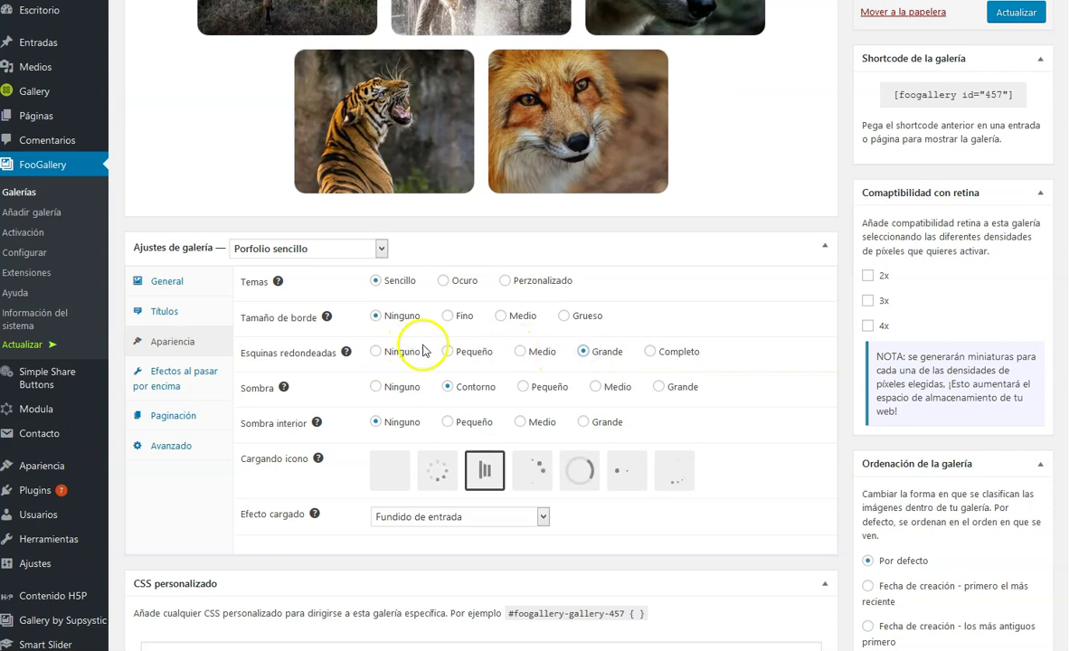
left_click(375, 352)
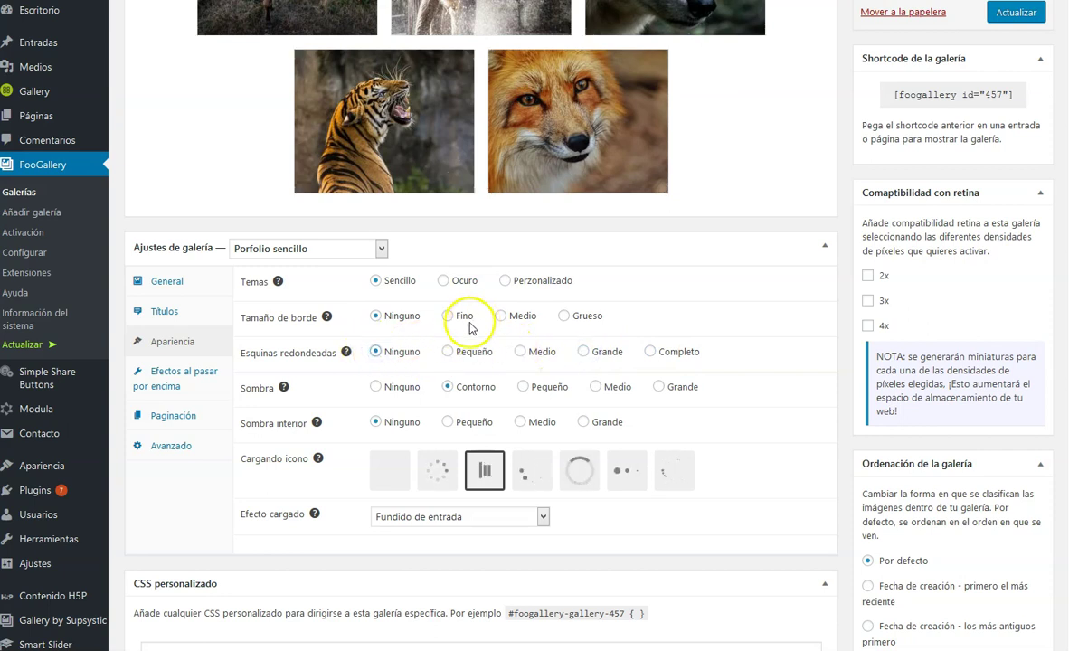
- Compare the thumbnail shadow options, including Ninguno and Grande, and set the shadow to Pequeño
left_click(373, 388)
left_click(446, 387)
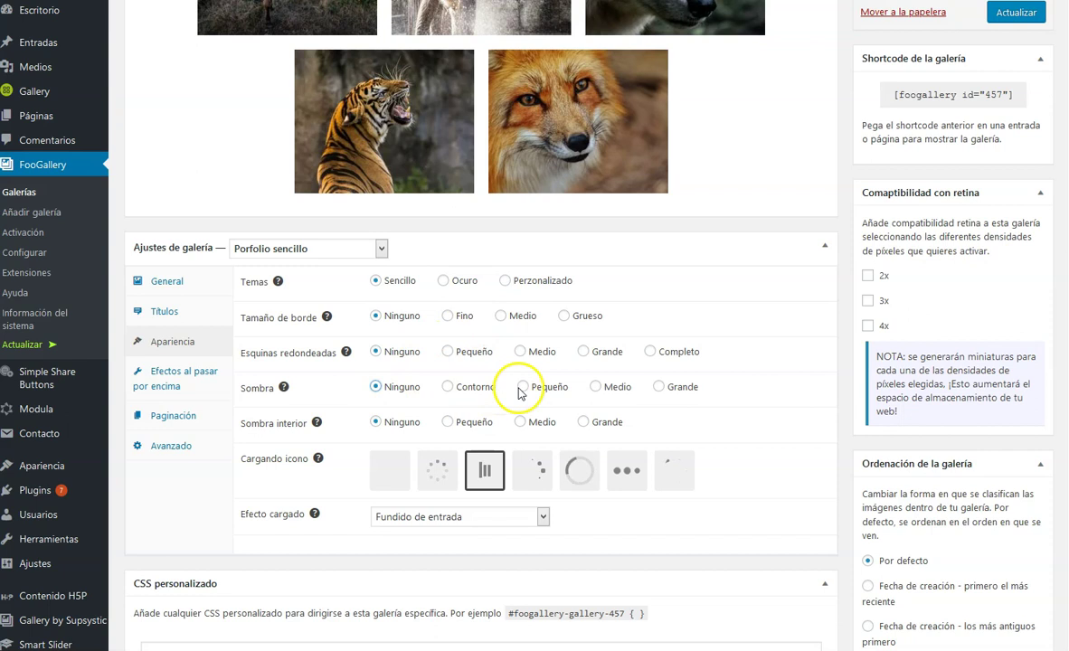
left_click(523, 387)
left_click(660, 388)
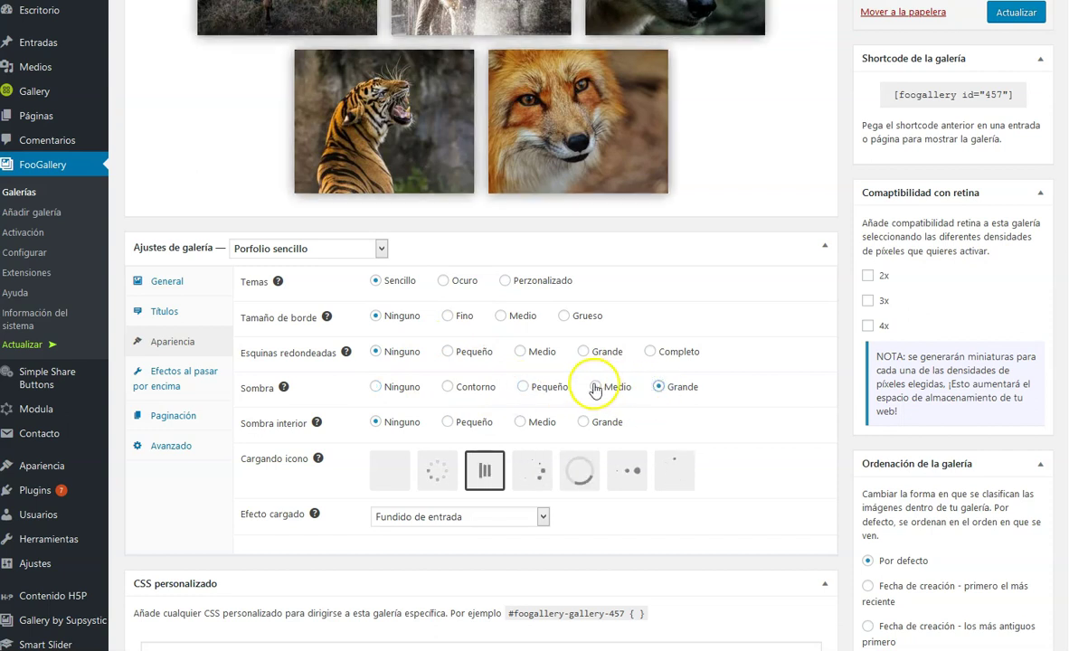
left_click(525, 389)
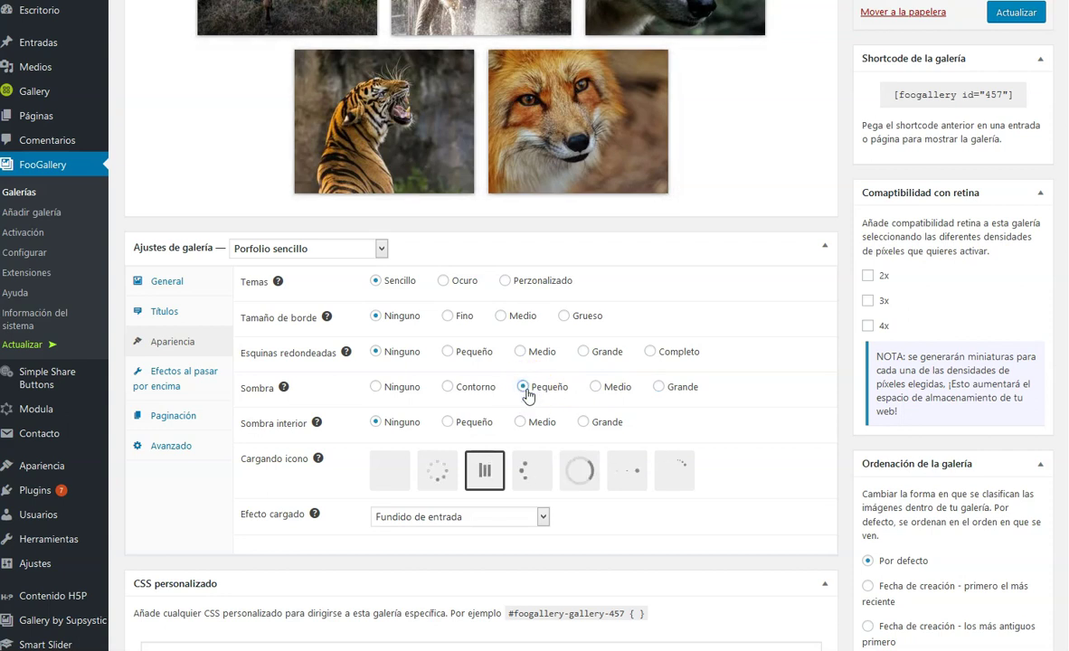
- Try the Medio and Grande inner shadows on the thumbnails and return the inner shadow to Ninguno
scroll(527, 396, "down", 1)
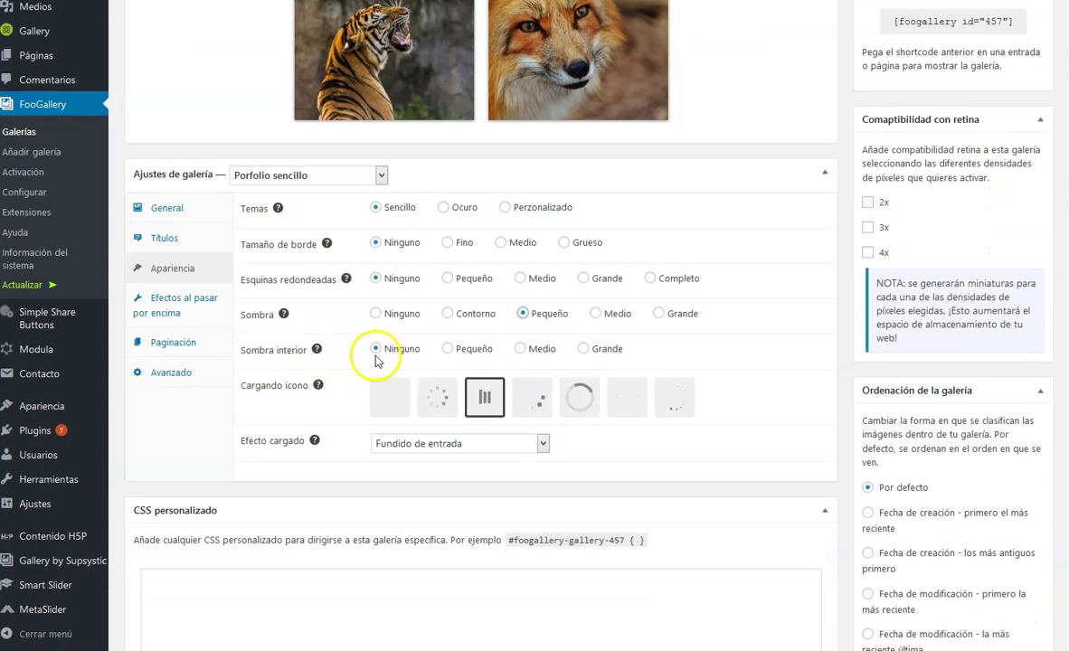
left_click(519, 350)
scroll(517, 356, "up", 2)
scroll(517, 358, "up", 1)
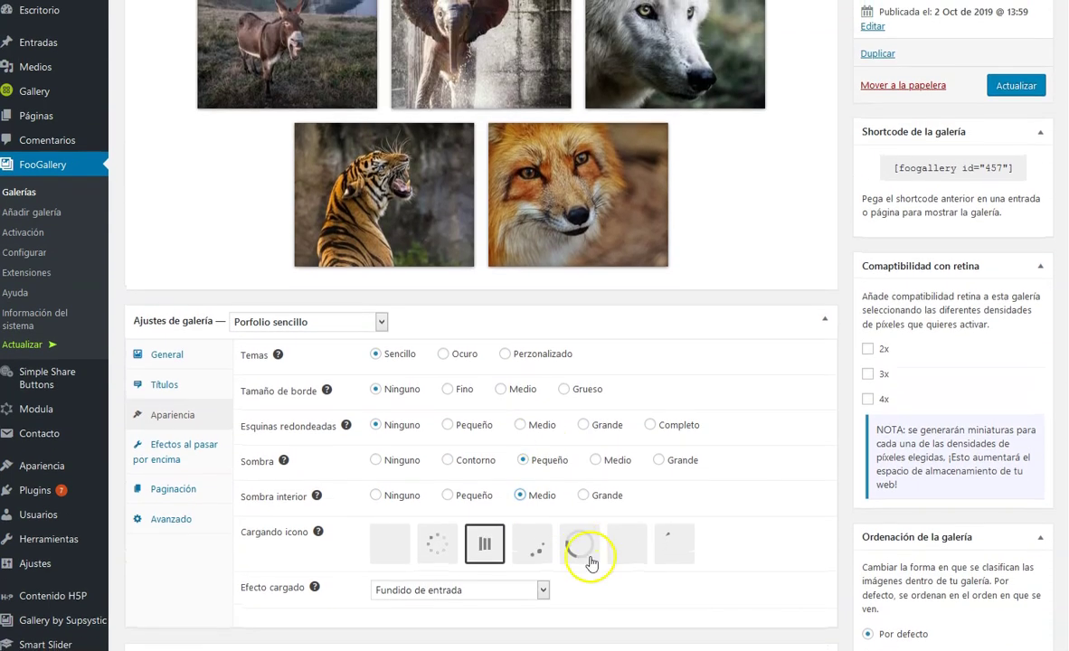
left_click(583, 496)
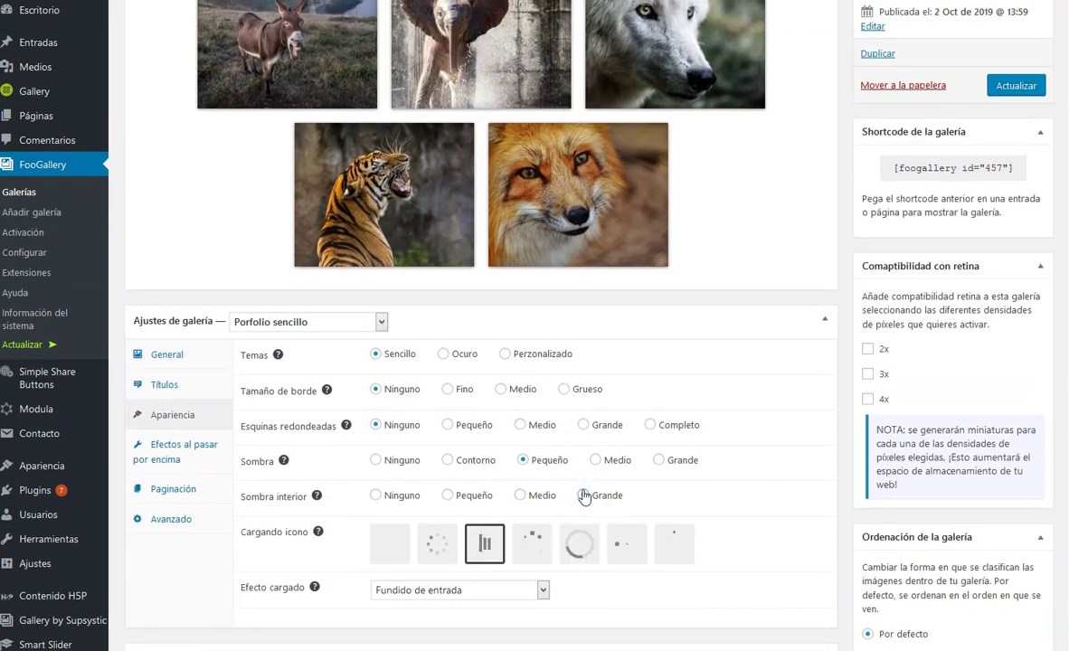
left_click(395, 496)
- Check the options for the loaded effect and keep Fundido de entrada
scroll(366, 478, "down", 2)
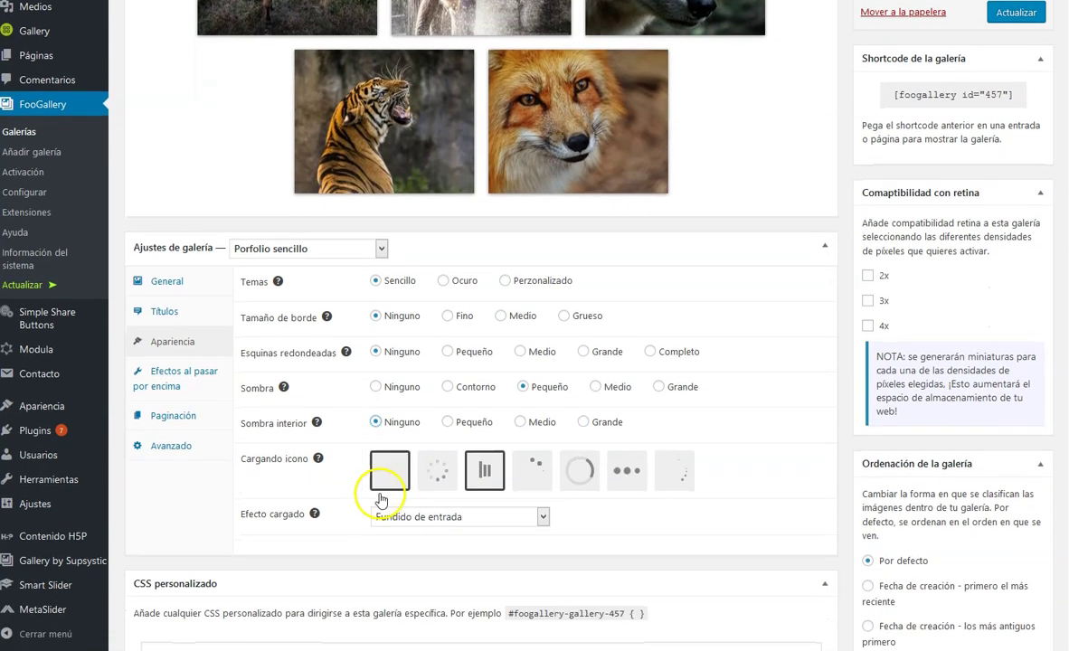
left_click(543, 517)
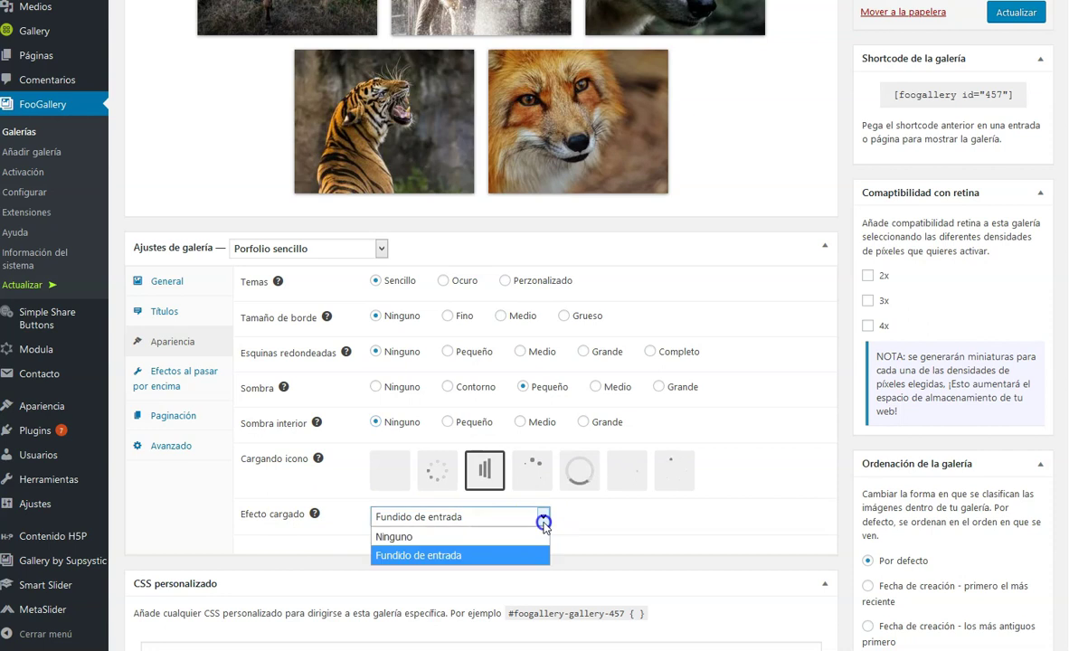
left_click(412, 557)
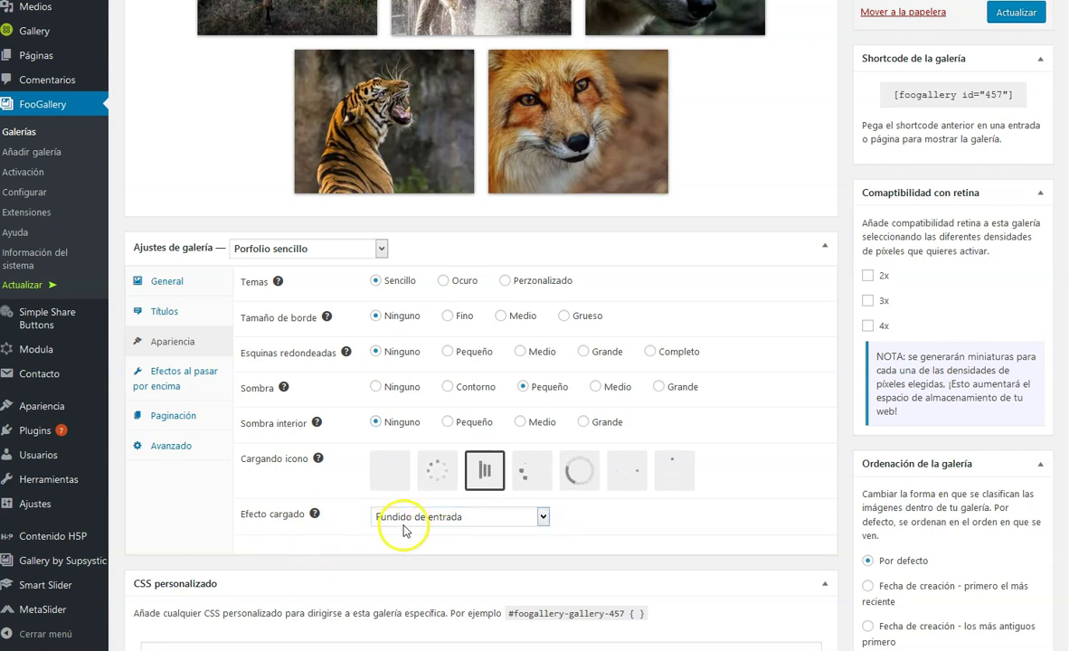
- In the hover effects, preview the effect on the tiger thumbnail, choose the blank icon and set the transition to Deslizar abajo
left_click(171, 377)
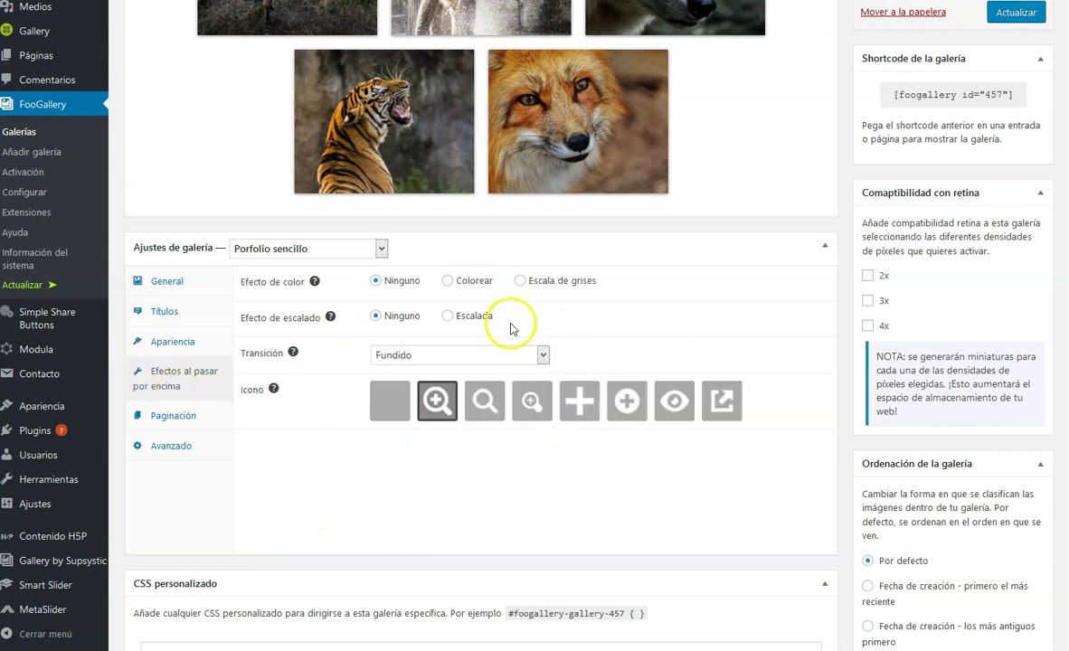
mouse_move(385, 130)
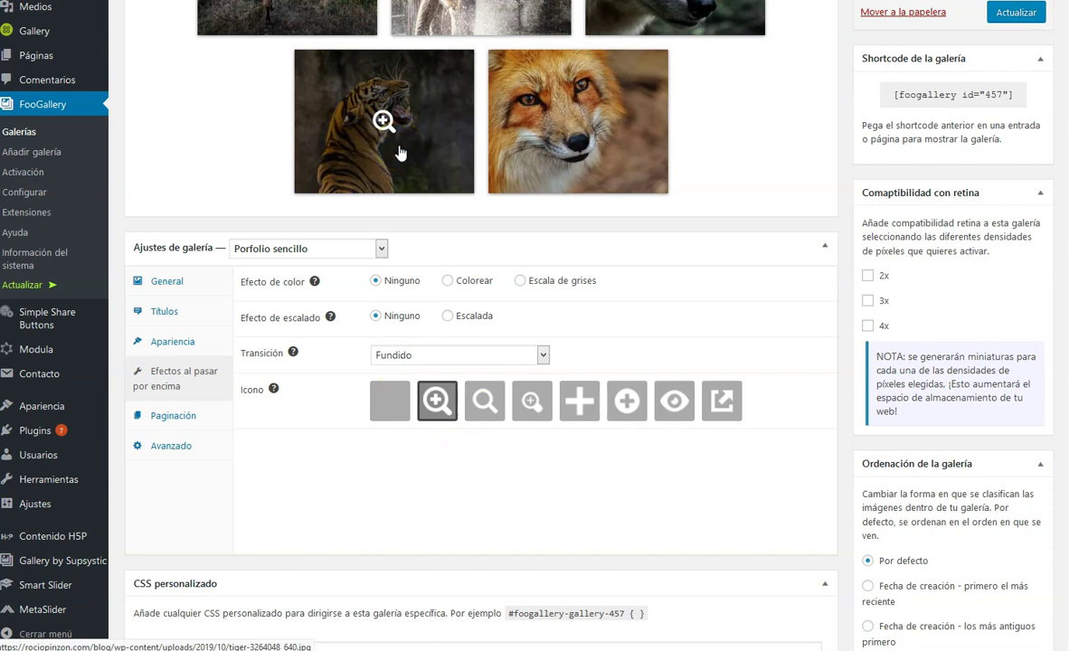
left_click(400, 407)
left_click(544, 355)
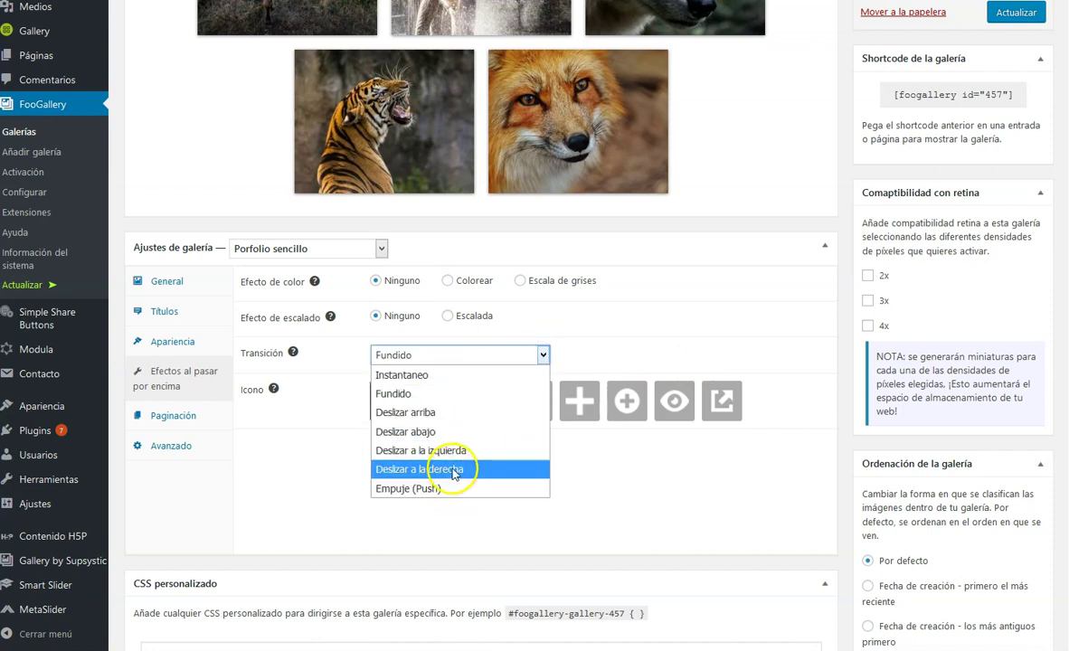
left_click(454, 434)
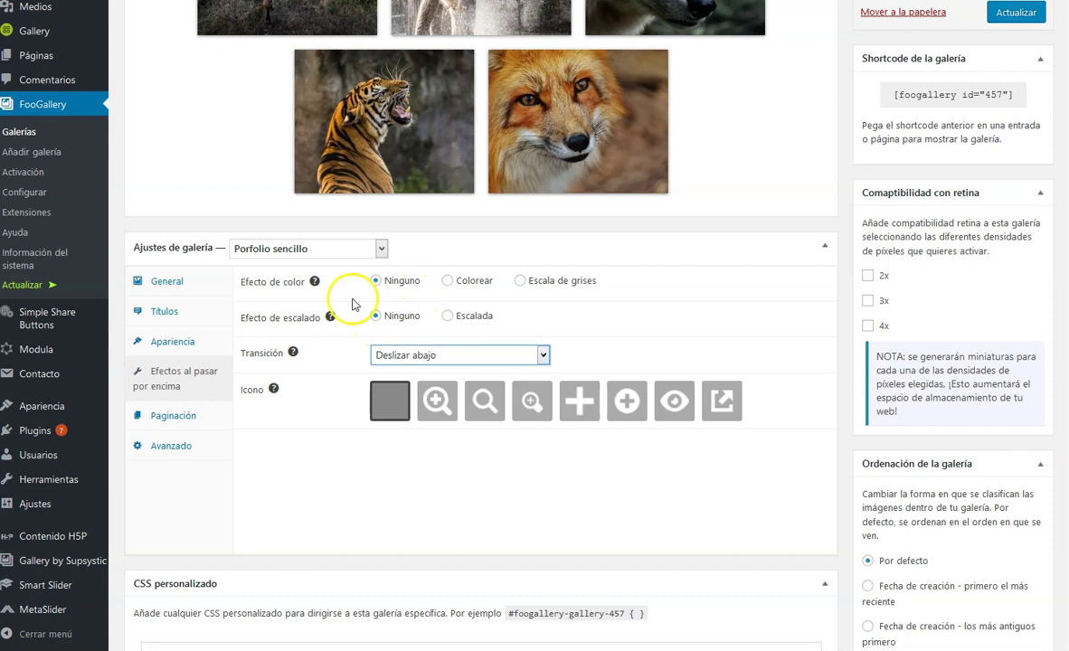
- Try the Colorear and Escala de grises color effects and return the color effect to Ninguno
left_click(447, 280)
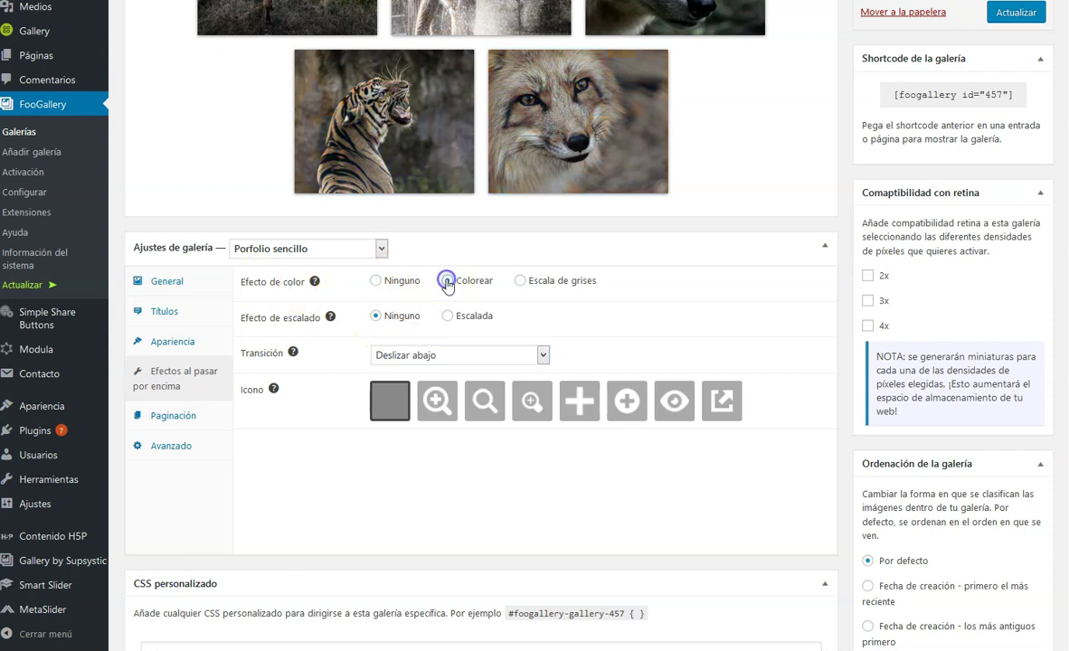
left_click(521, 281)
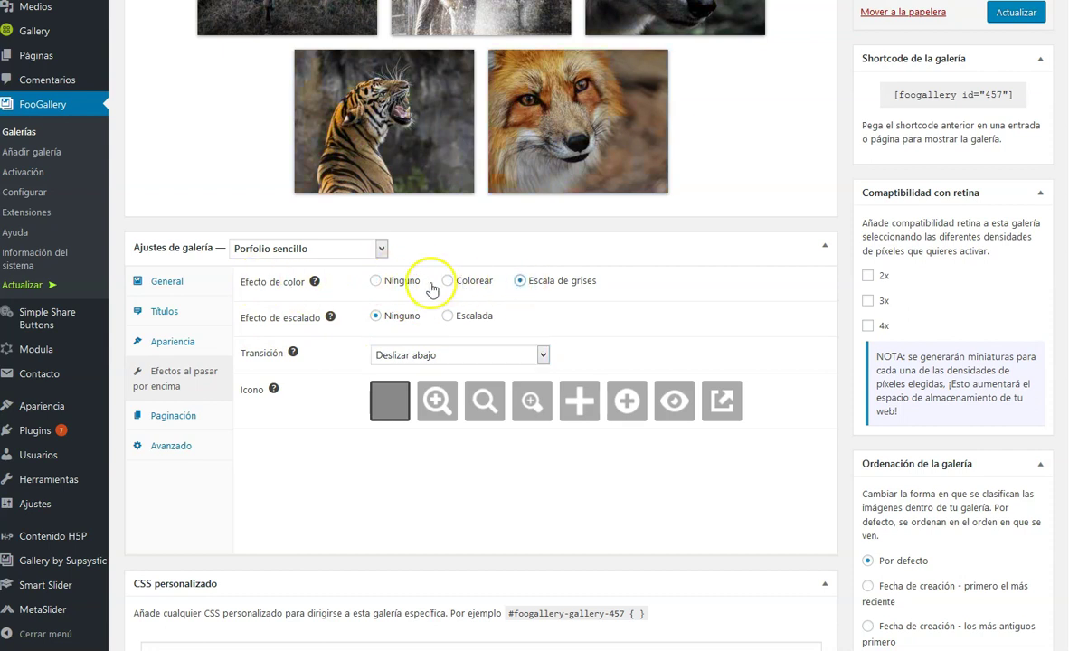
left_click(377, 282)
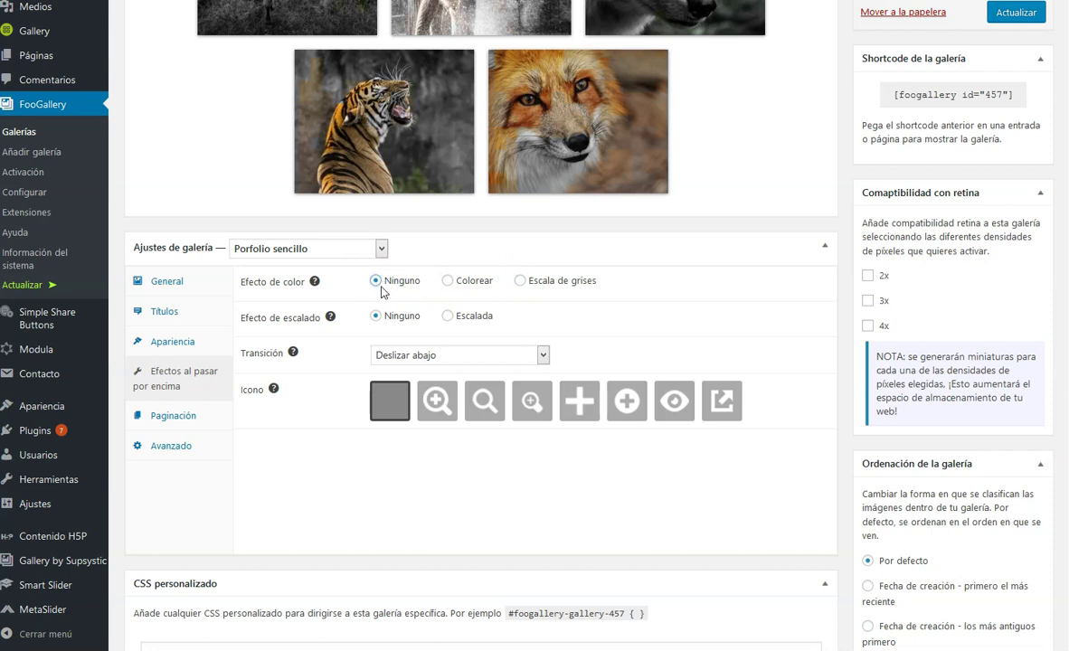
- Examine the gallery's pagination types and its advanced settings, including custom attributes and progressive loading
left_click(177, 420)
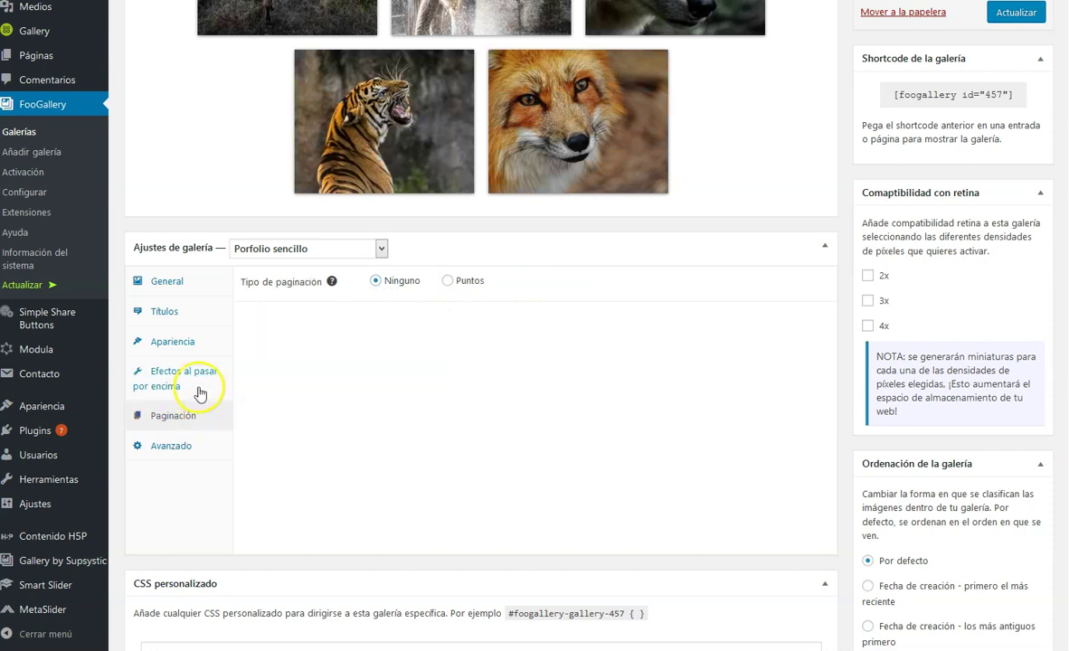
scroll(450, 437, "down", 1)
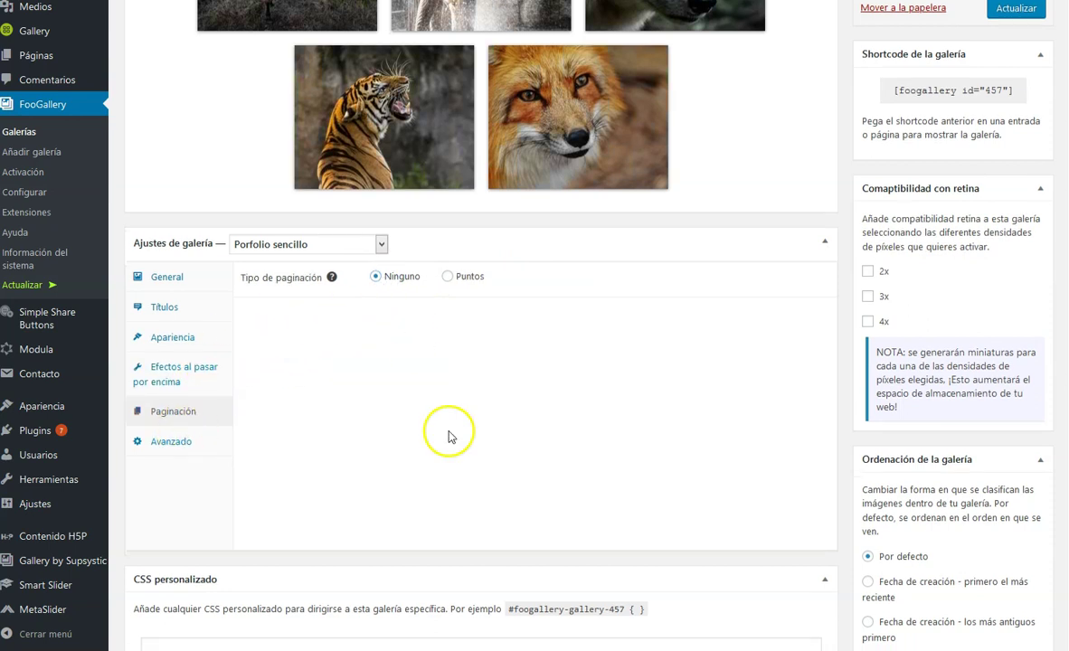
scroll(449, 432, "down", 3)
scroll(449, 432, "up", 3)
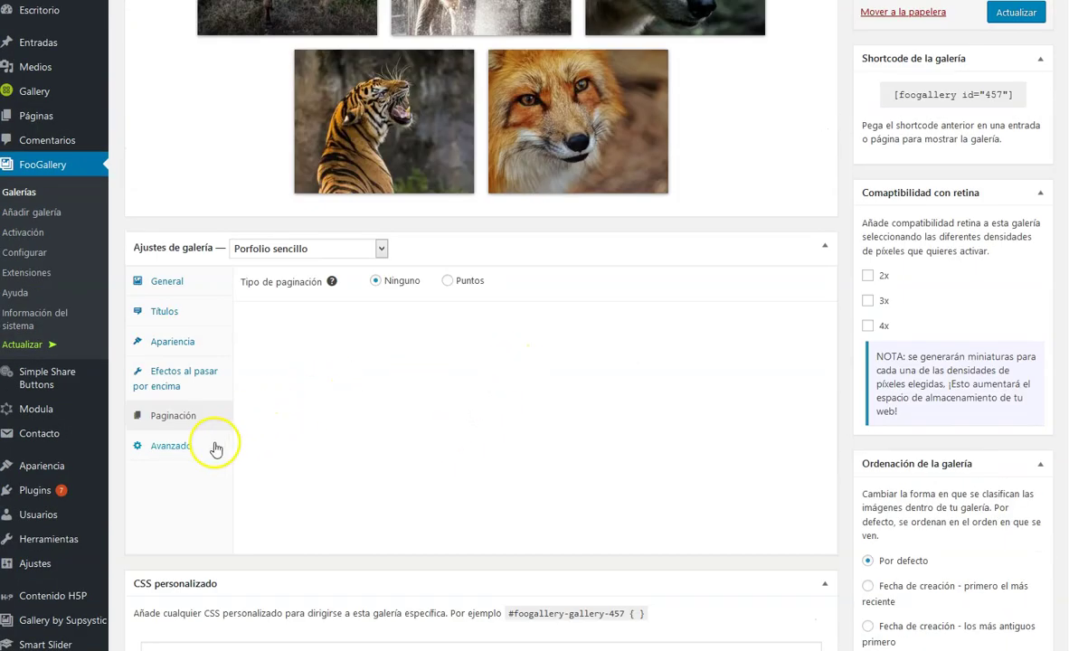
left_click(176, 446)
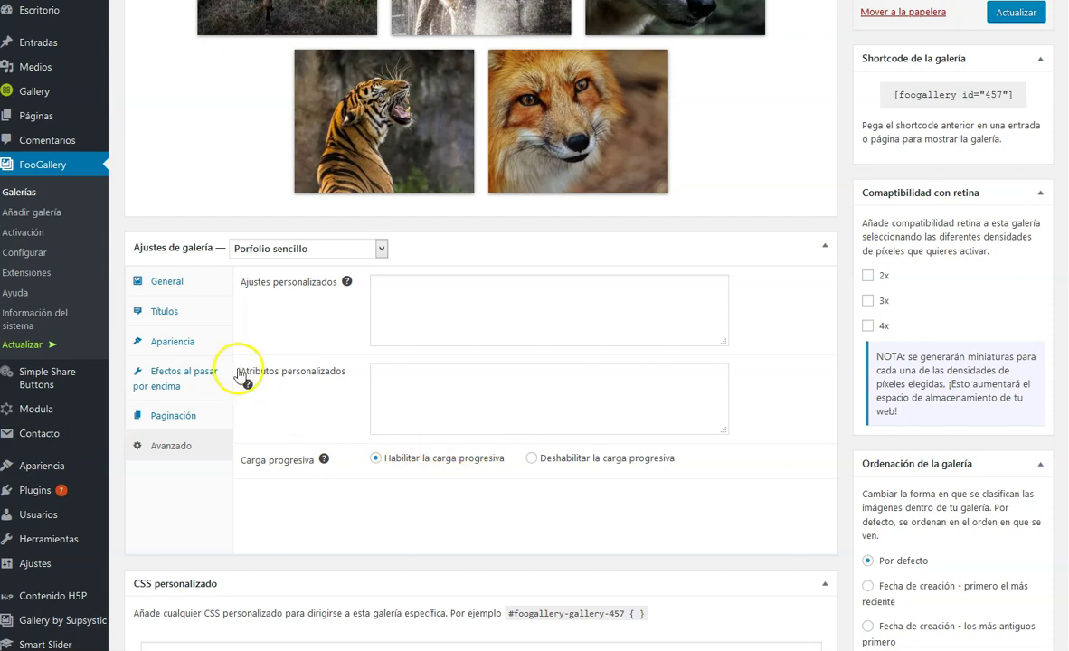
- Update the published Animales gallery to save its new settings
scroll(311, 542, "up", 5)
scroll(310, 547, "up", 1)
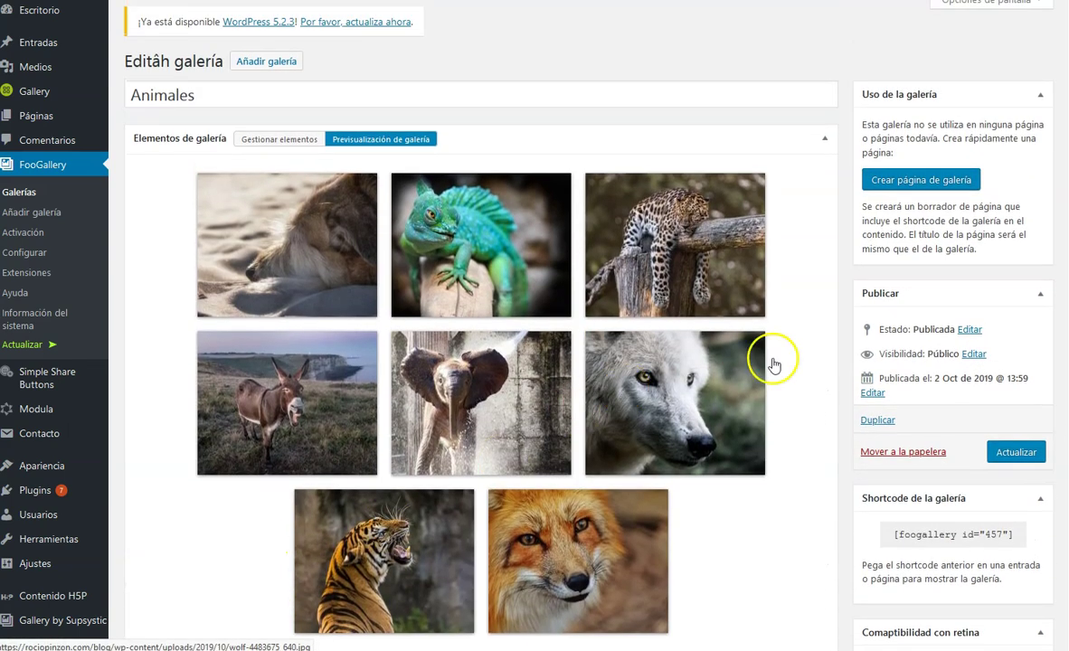
left_click(1013, 453)
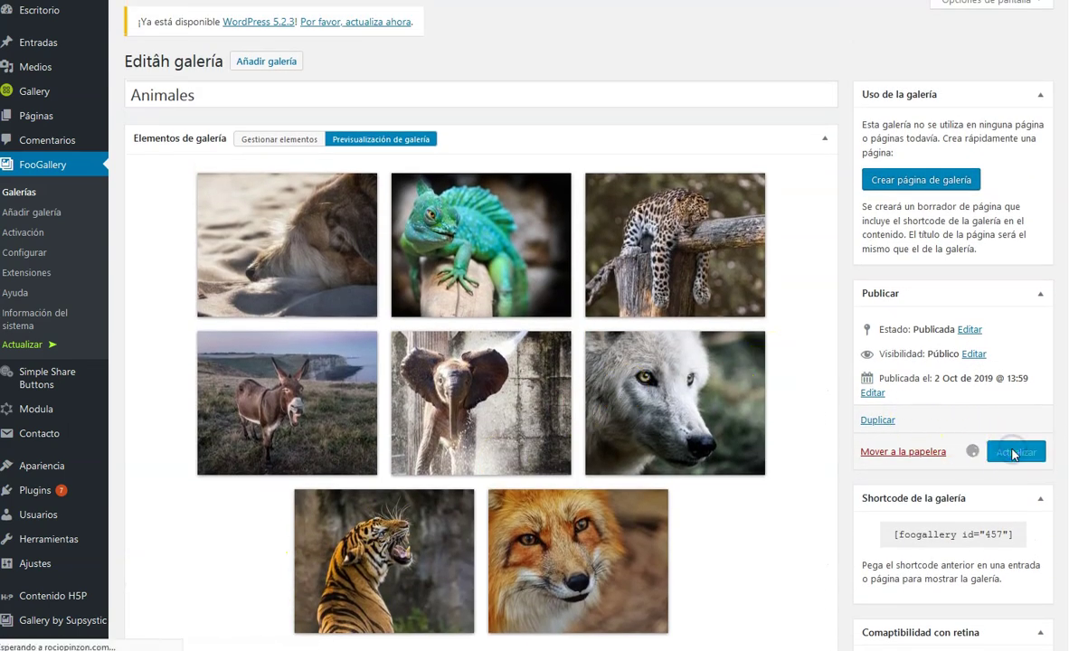
- Copy the gallery's shortcode [foogallery id="457"] and bring the retina compatibility options into view
scroll(946, 469, "down", 2)
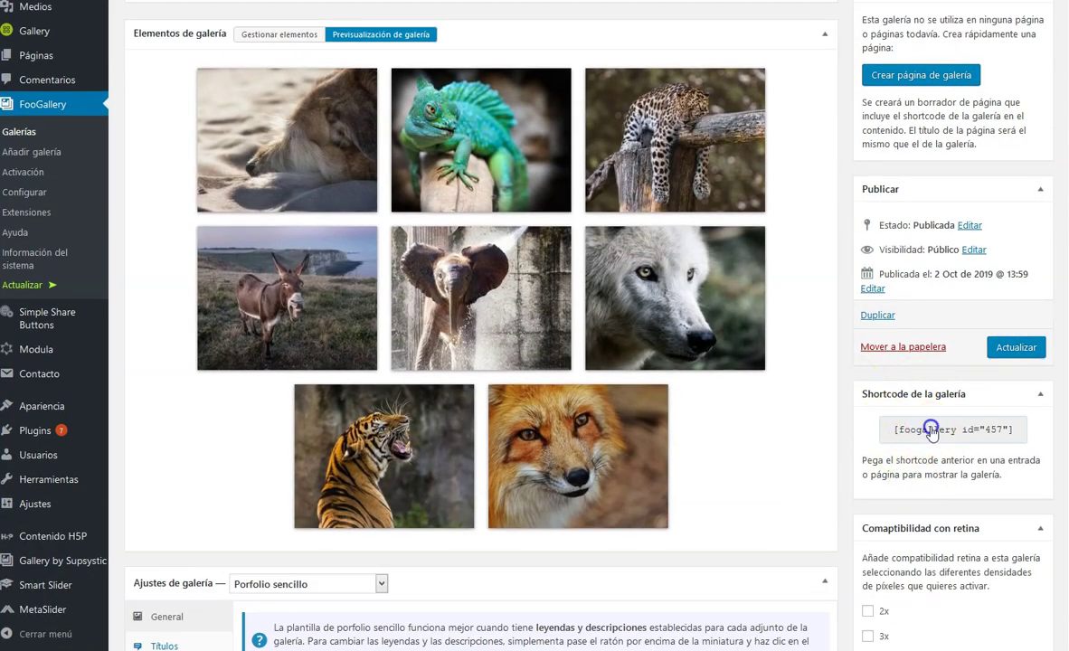
left_click(930, 431)
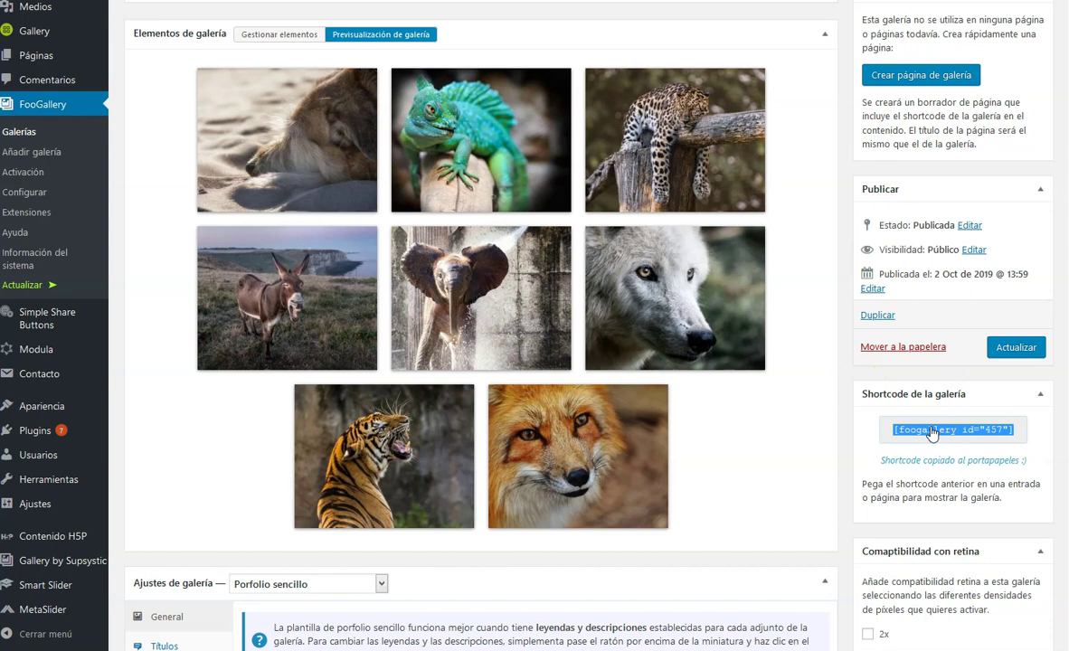
scroll(932, 433, "down", 3)
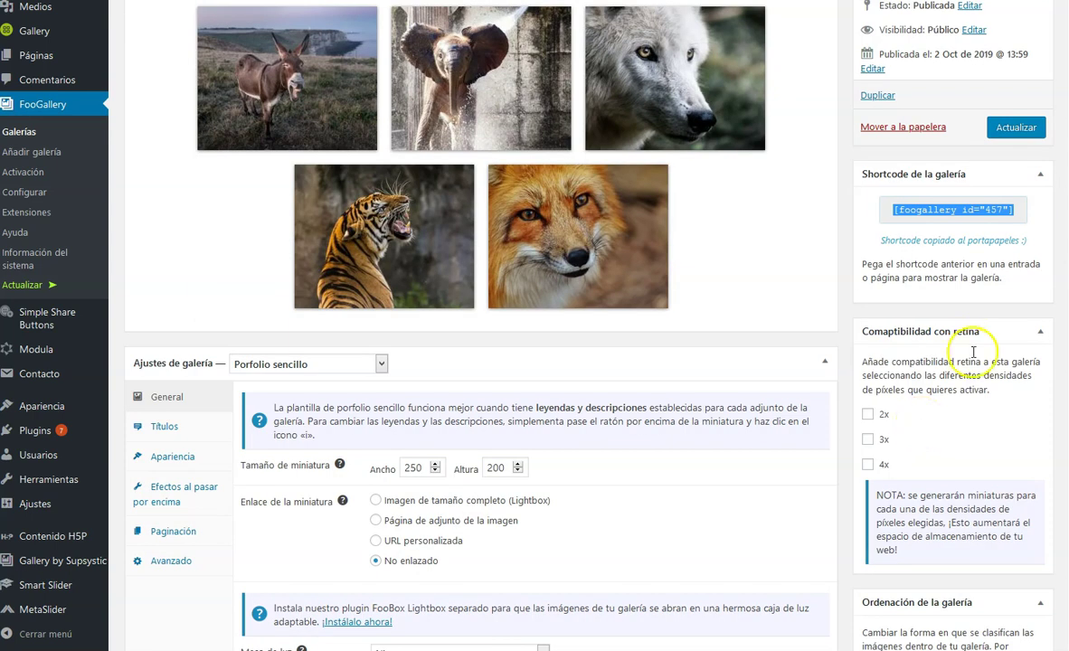
- Examine the gallery's remaining options: retina compatibility, image ordering, custom CSS, thumbnail cache and featured image
scroll(972, 349, "down", 2)
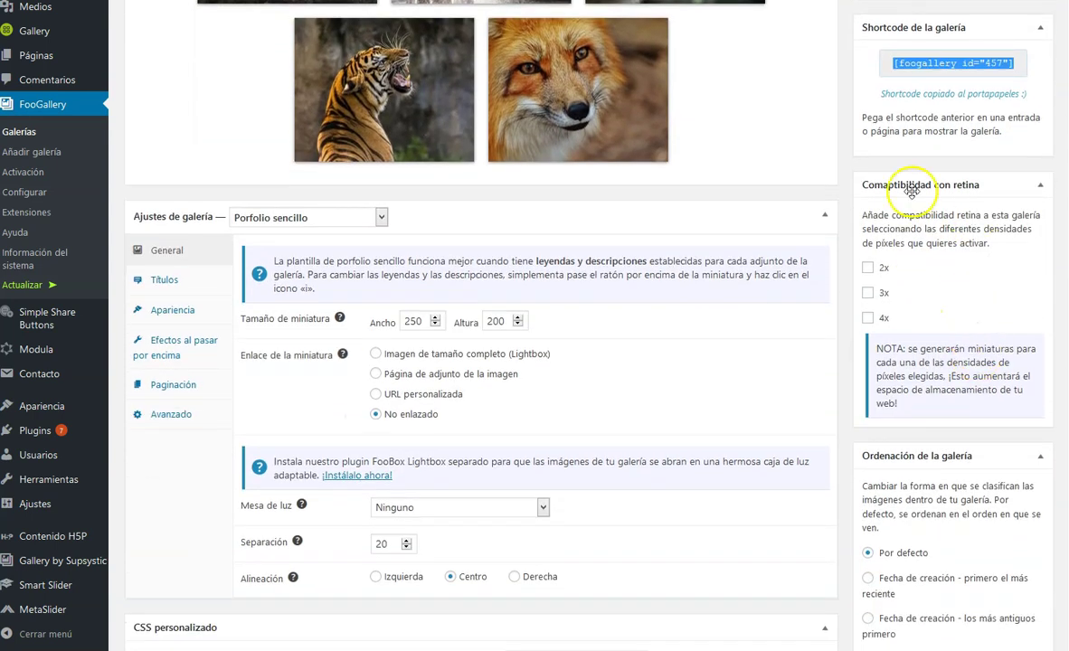
scroll(942, 316, "down", 3)
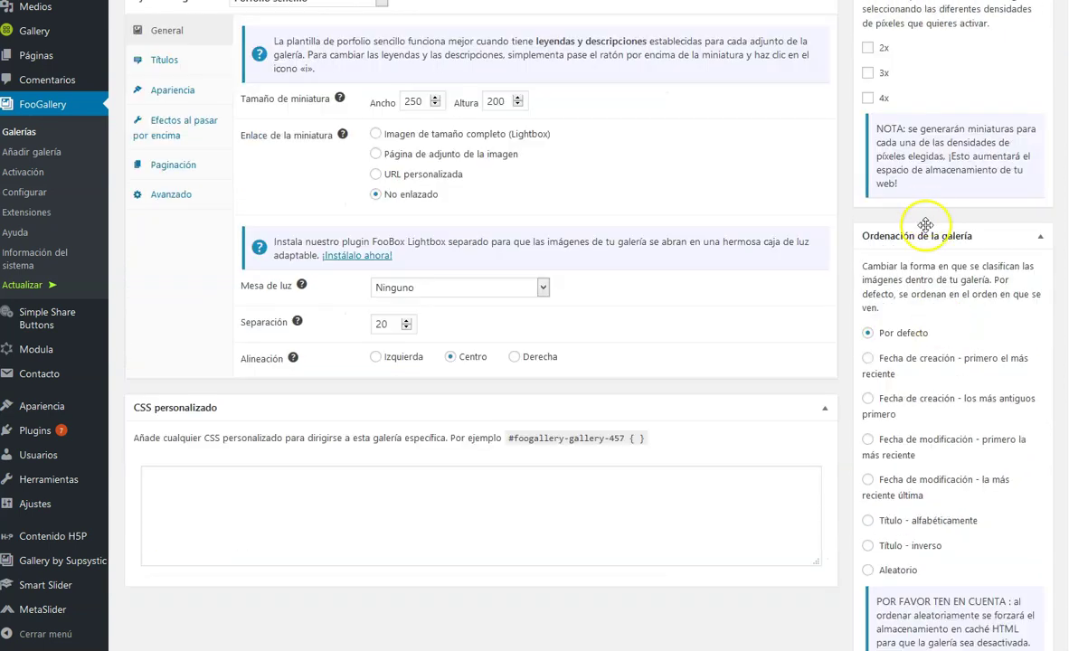
scroll(864, 358, "down", 3)
scroll(927, 361, "down", 2)
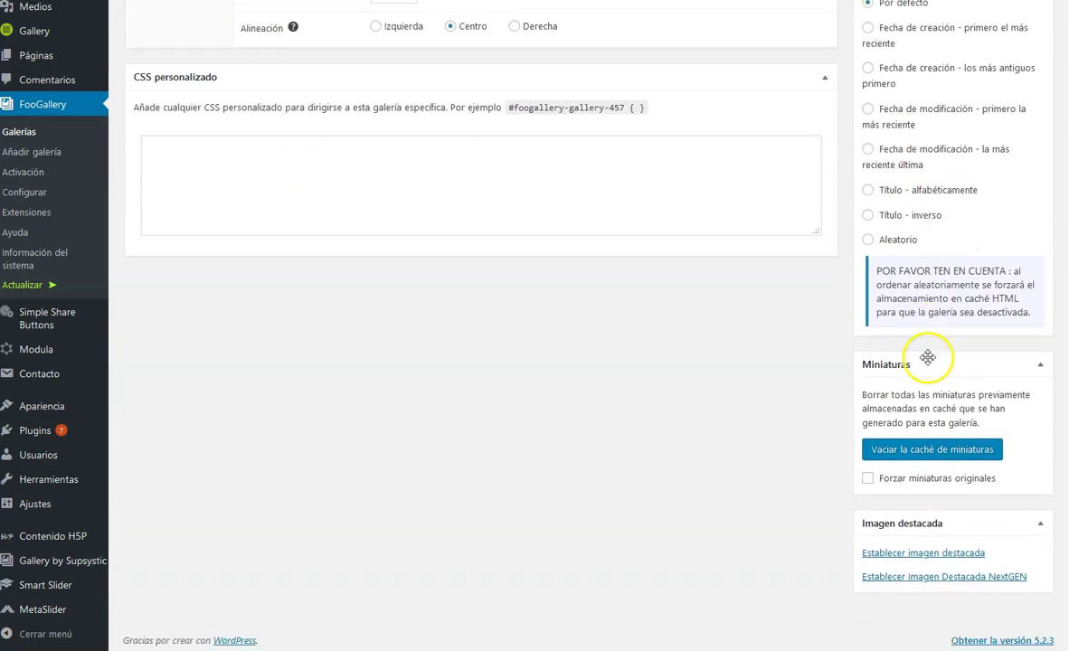
scroll(877, 428, "up", 4)
scroll(889, 434, "up", 15)
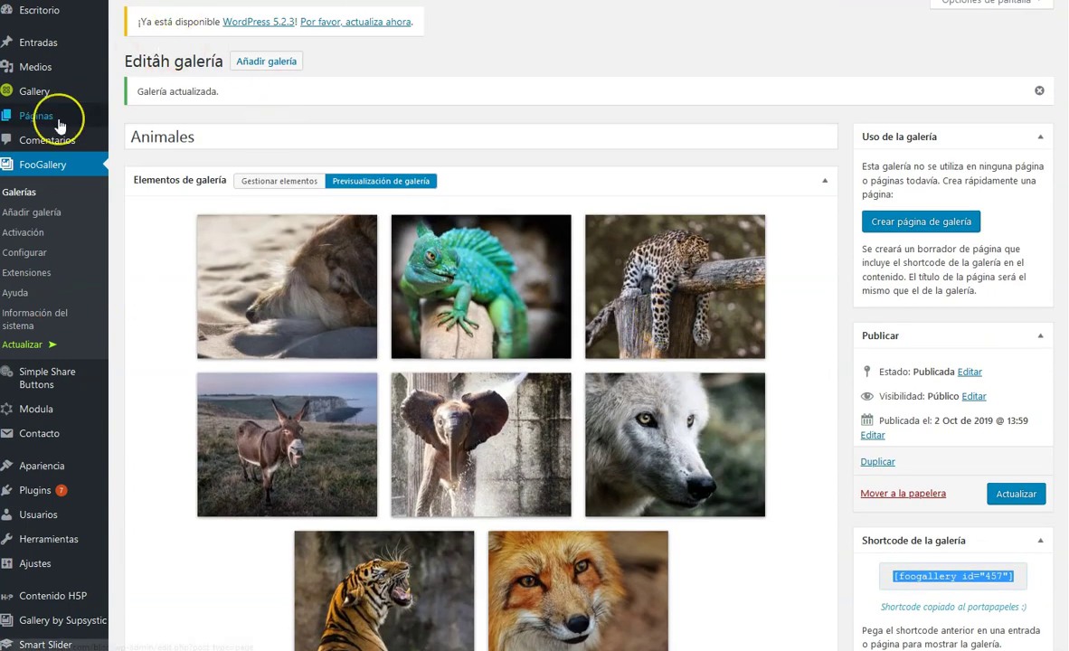
- Place the shortcode [foogallery id="457"] after the second paragraph of the post "Sed non nisl convallis" and update the post
mouse_move(58, 123)
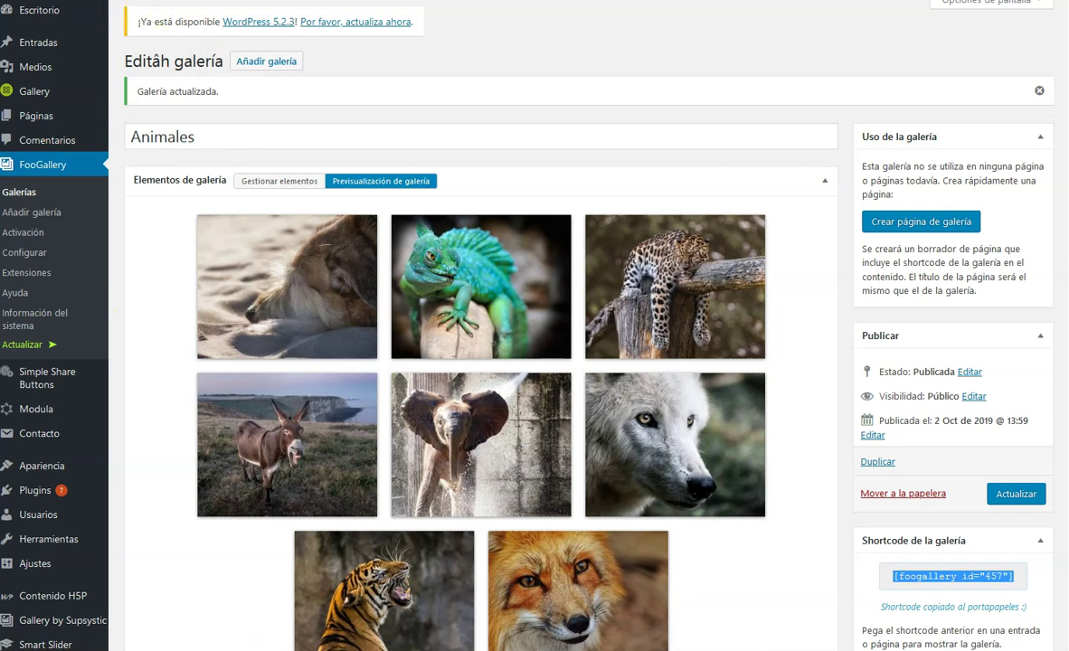
left_click(85, 1)
left_click(490, 388)
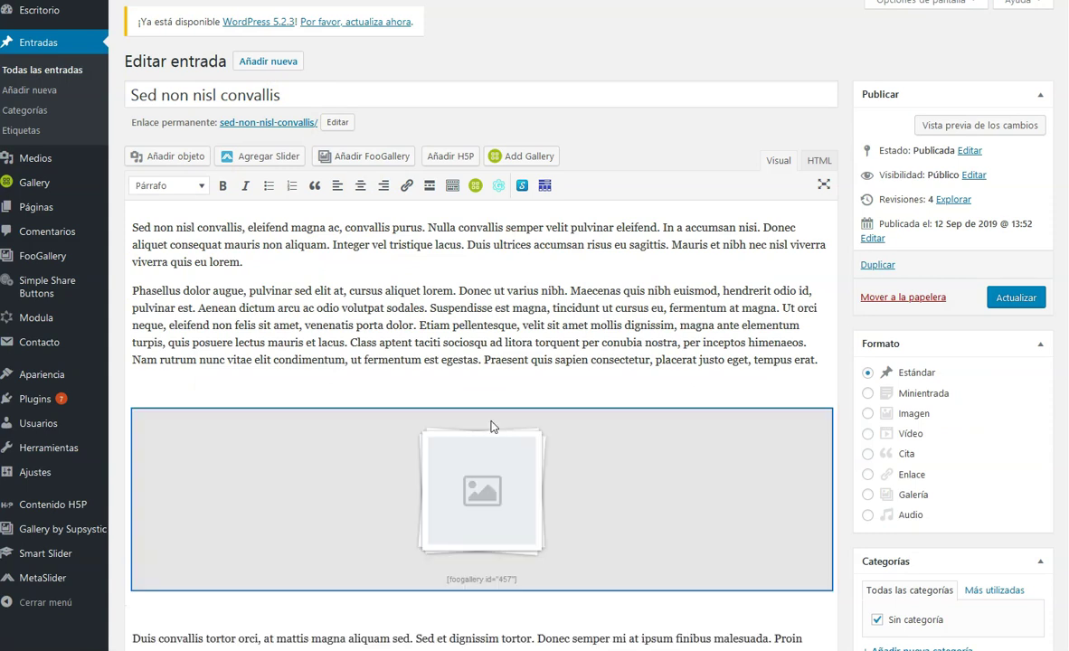
scroll(492, 425, "down", 2)
left_click_drag(408, 497, 567, 472)
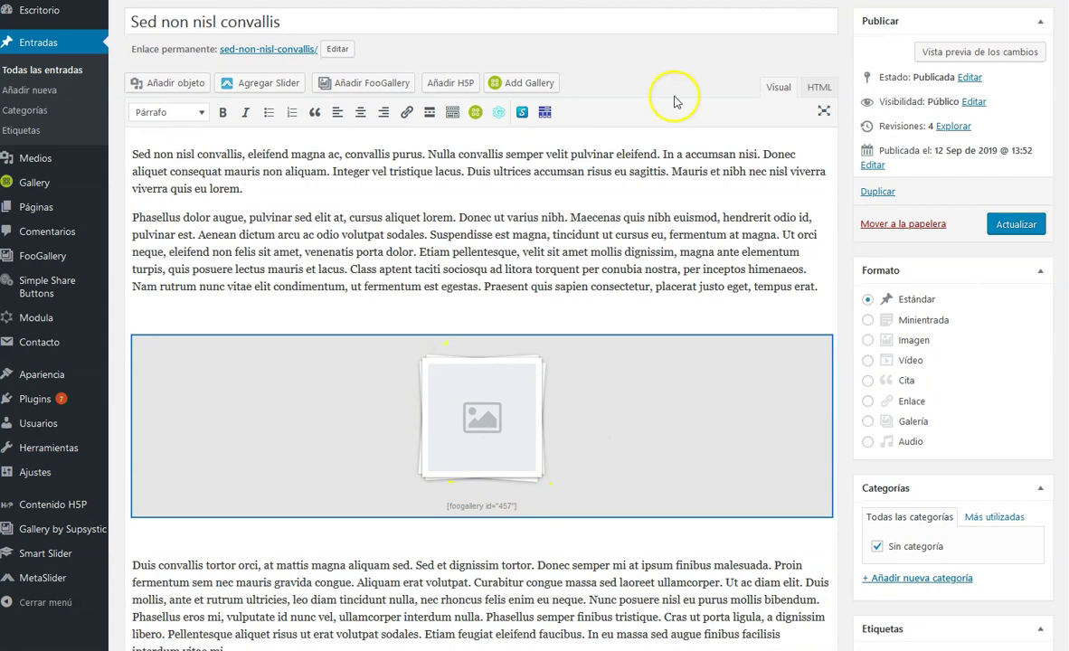
scroll(598, 204, "up", 2)
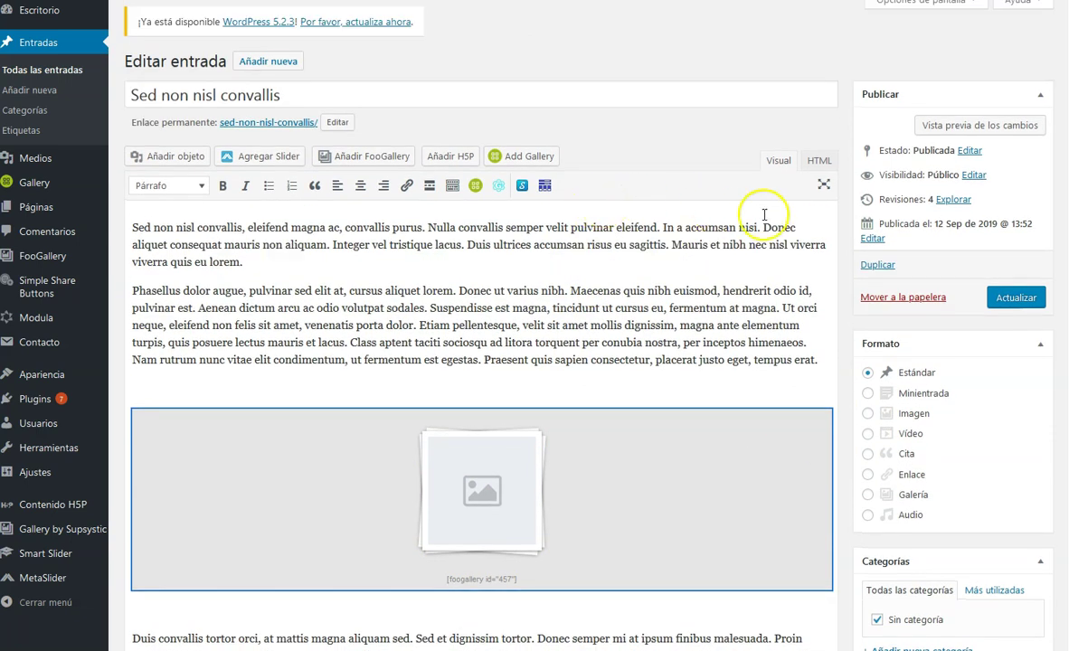
left_click(1006, 299)
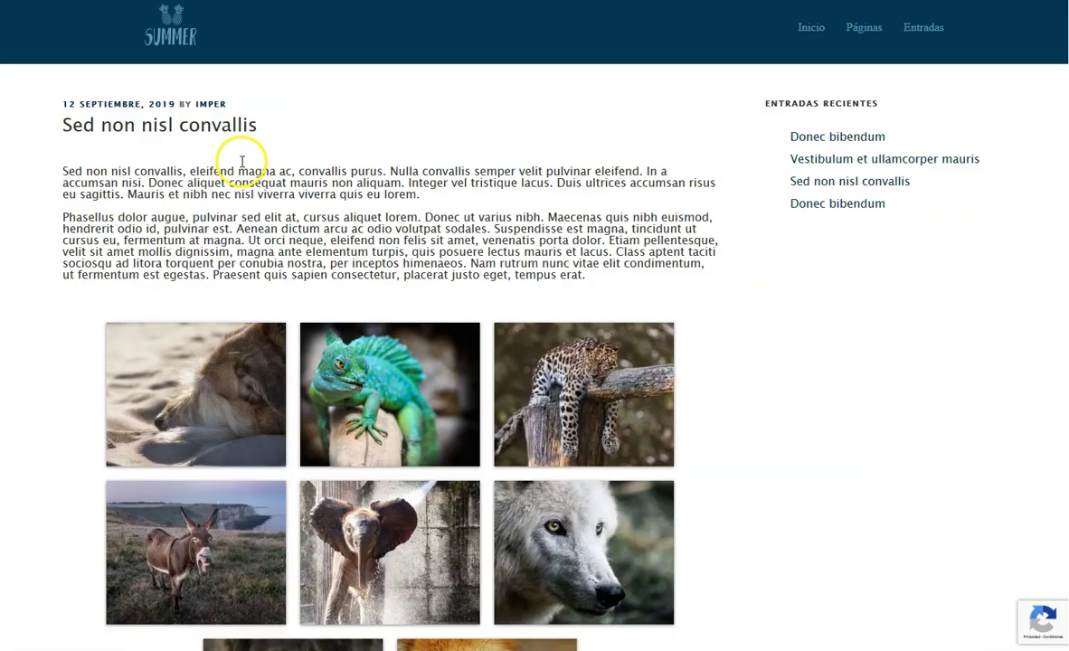
- Review the animal gallery in the published post "Sed non nisl convallis" and check how its thumbnails respond
scroll(158, 198, "down", 1)
scroll(160, 199, "down", 4)
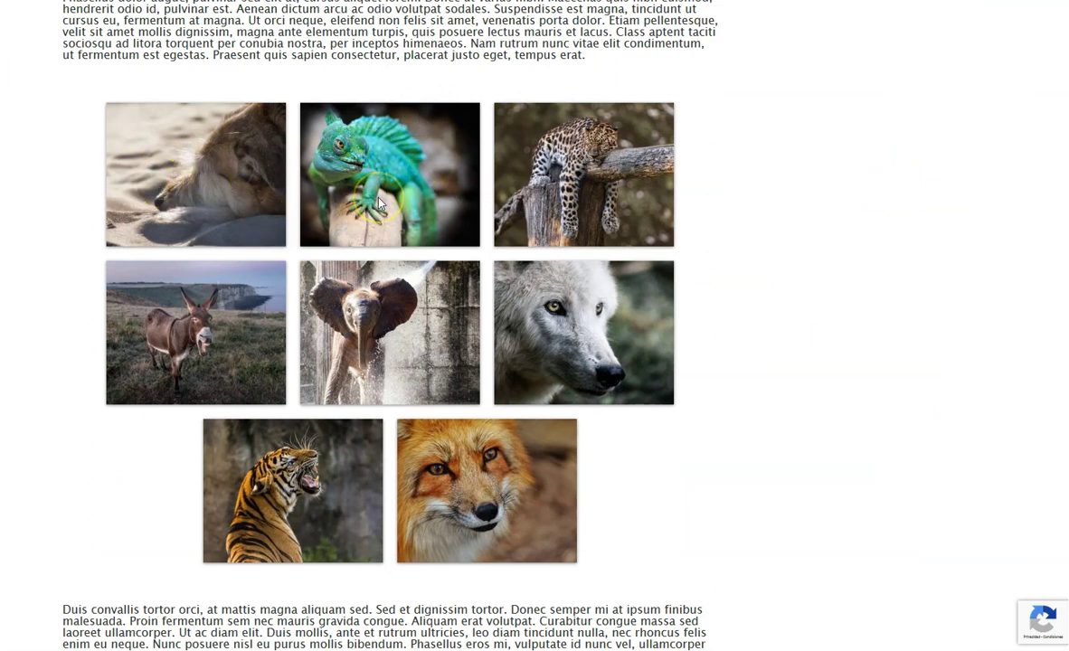
left_click(408, 246)
left_click(408, 222)
scroll(183, 182, "down", 4)
scroll(184, 182, "up", 6)
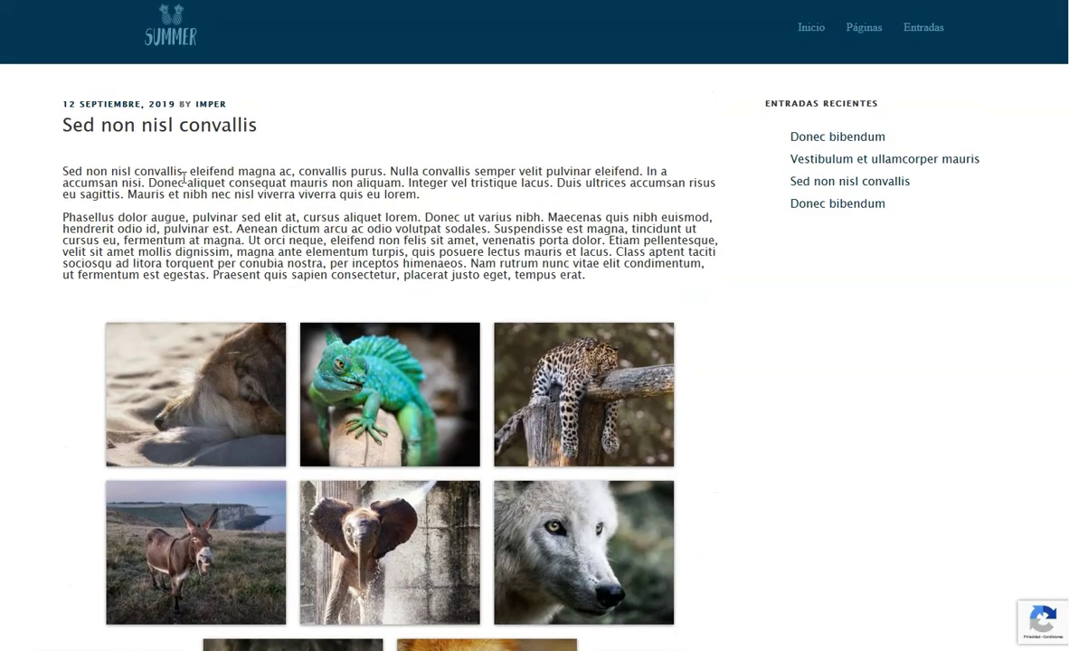